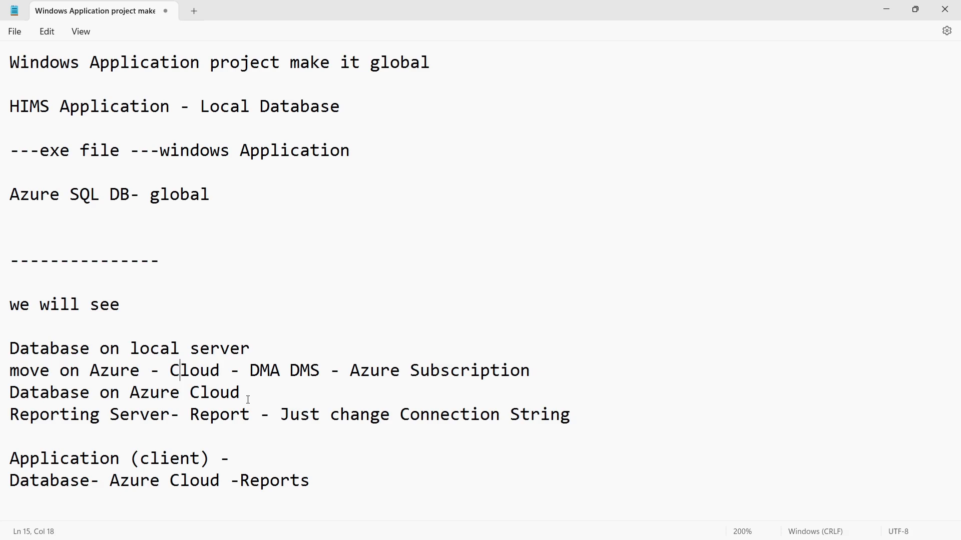
# Add a dashed separator line between the Reporting Server line and the Application (client) line of the notes
pyautogui.moveTo(169, 419); pyautogui.dragTo(10, 418)
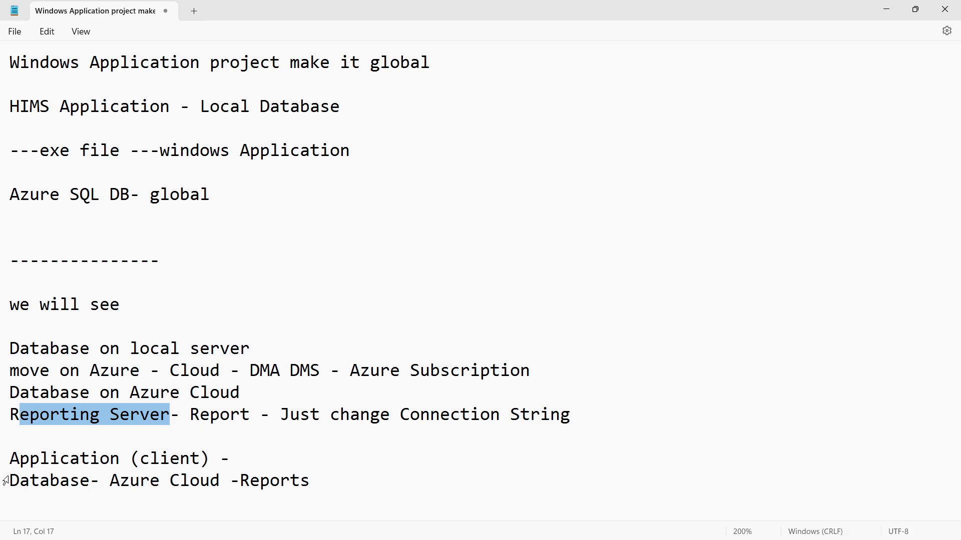
pyautogui.click(11, 441)
pyautogui.write('----------------------')
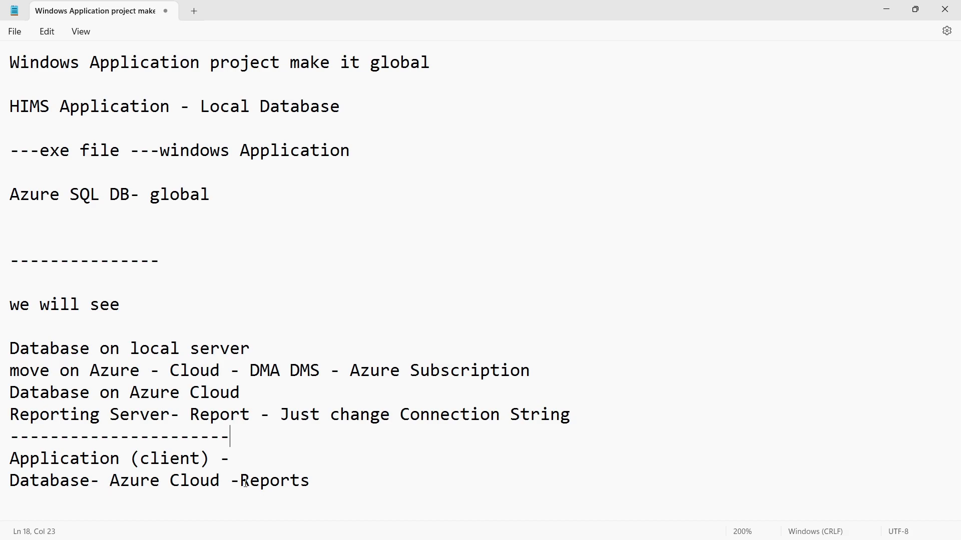
pyautogui.moveTo(240, 481); pyautogui.dragTo(324, 479)
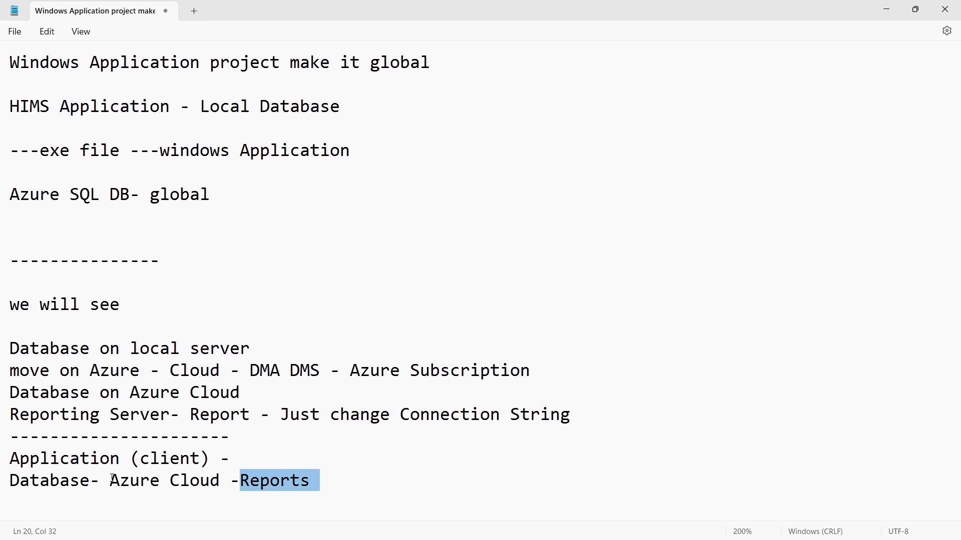
# Switch to Visual Studio and examine where LoginForm's load event code references Connection.txt
pyautogui.hotkey('alt', 'Tab')
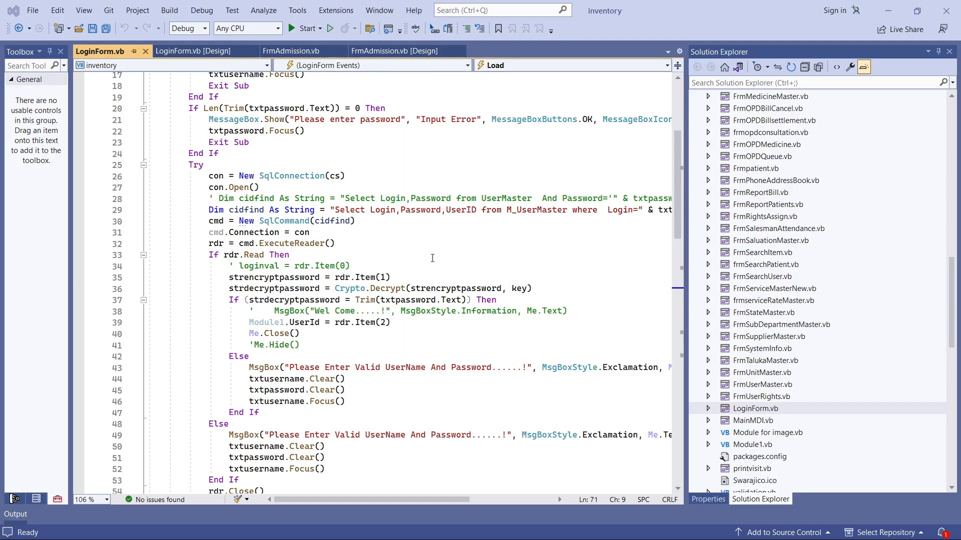
pyautogui.scroll(9, 700, 296)
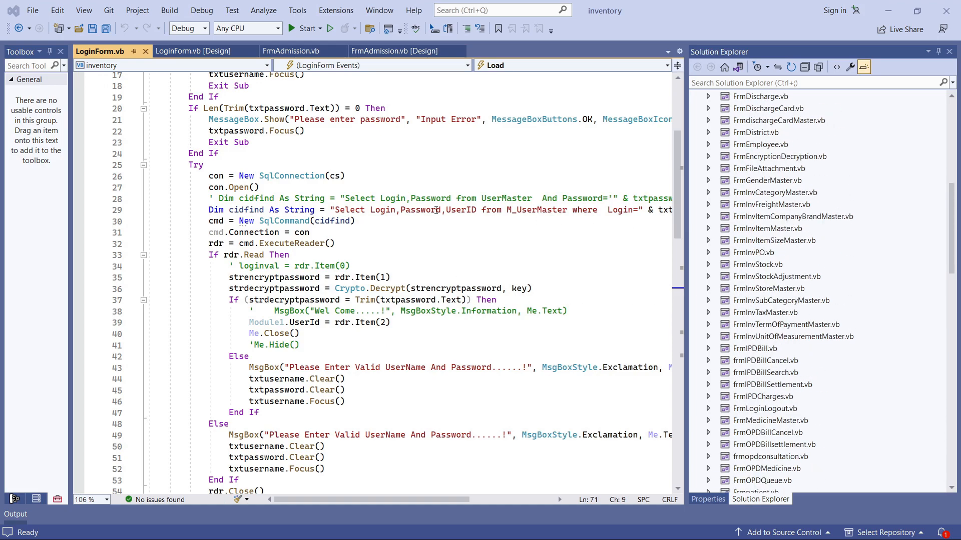
pyautogui.scroll(-15, 828, 429)
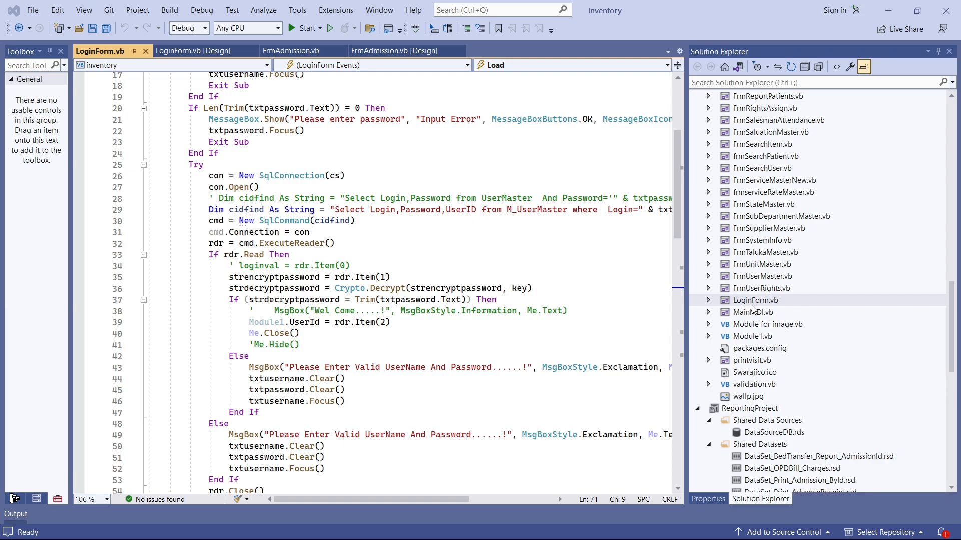
pyautogui.doubleClick(754, 305)
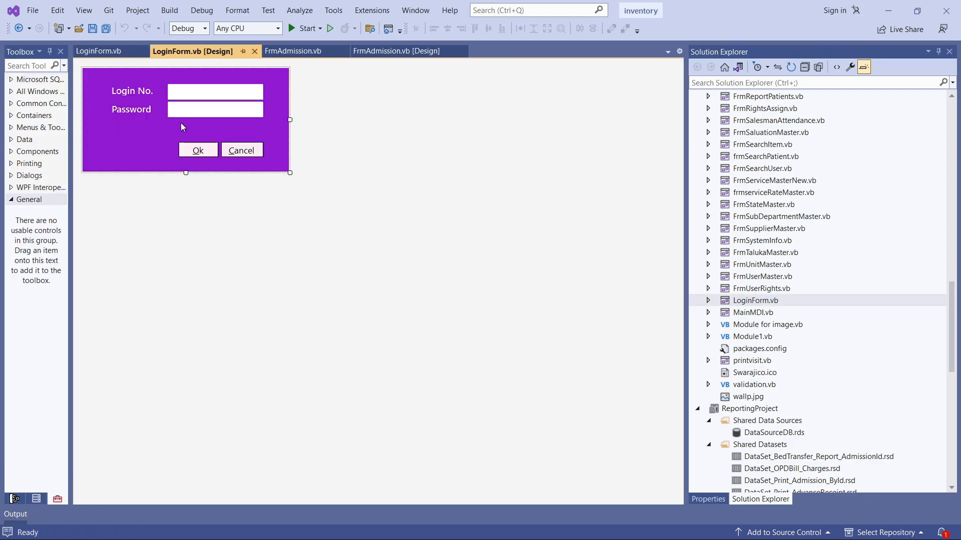
pyautogui.doubleClick(144, 157)
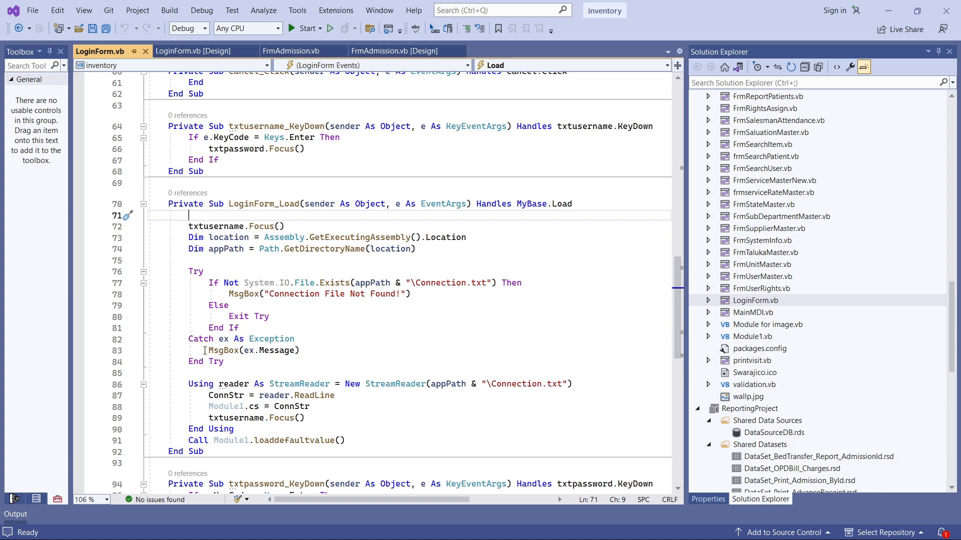
pyautogui.doubleClick(440, 282)
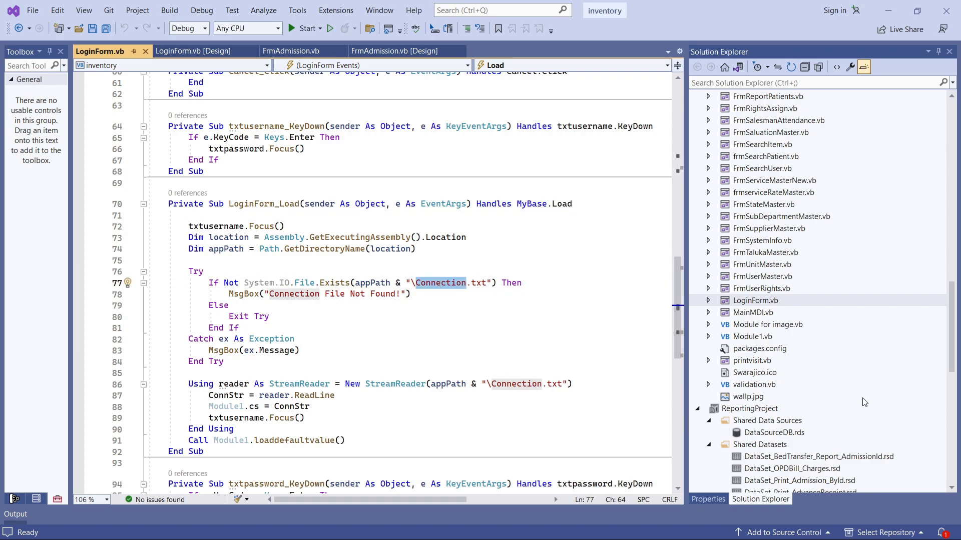
# Open the Connection text file in the inventory project's bin\Debug folder and examine its data source and initial catalog
pyautogui.scroll(-3, 855, 375)
pyautogui.scroll(20, 851, 371)
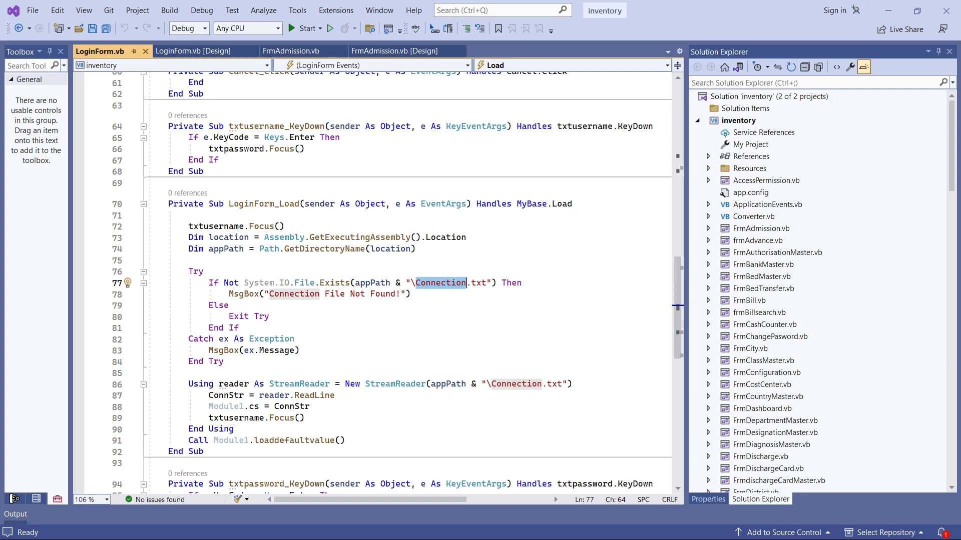
pyautogui.hotkey('alt', 'Tab')
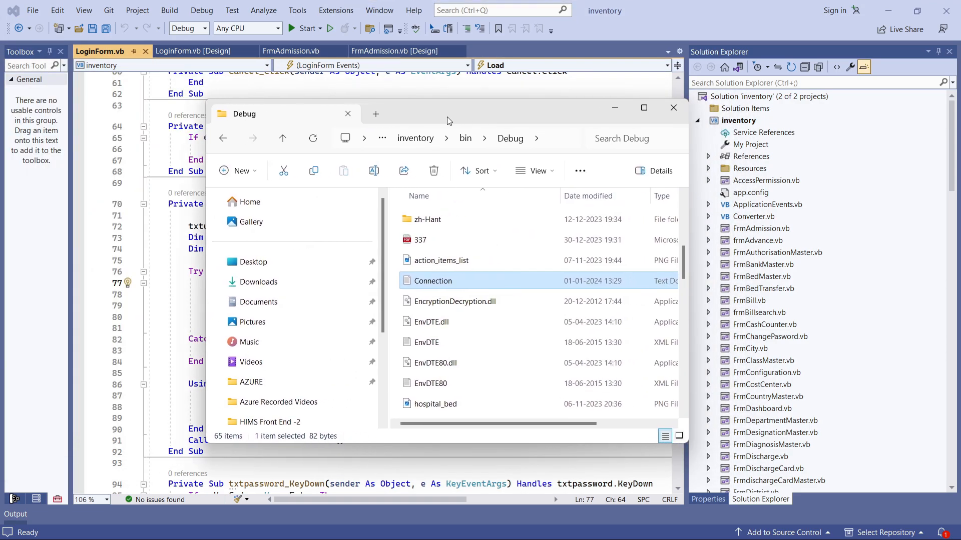
pyautogui.doubleClick(429, 282)
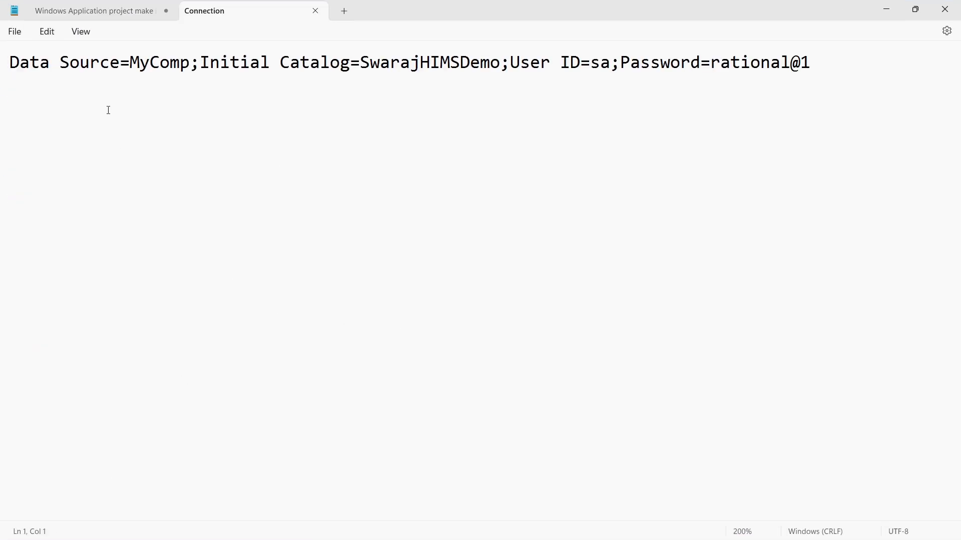
pyautogui.doubleClick(179, 71)
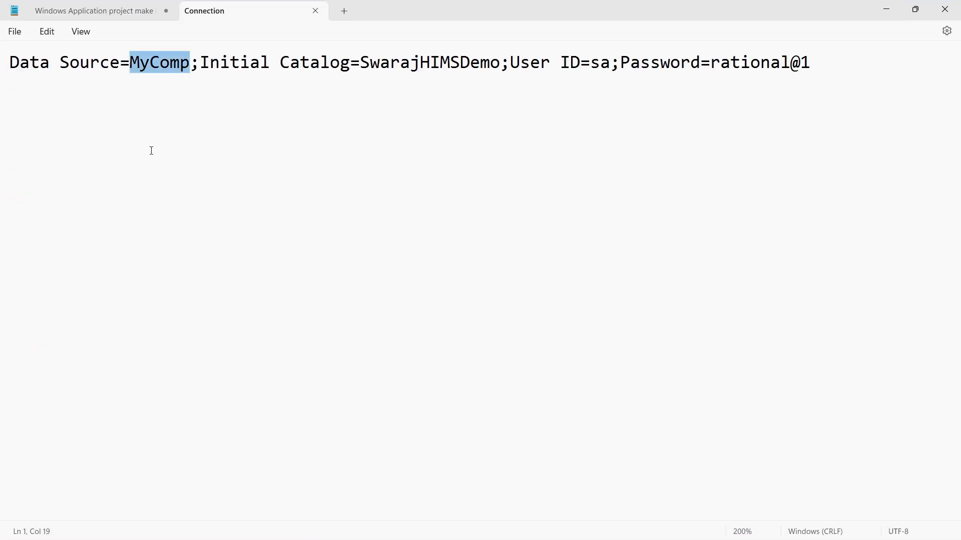
pyautogui.doubleClick(372, 62)
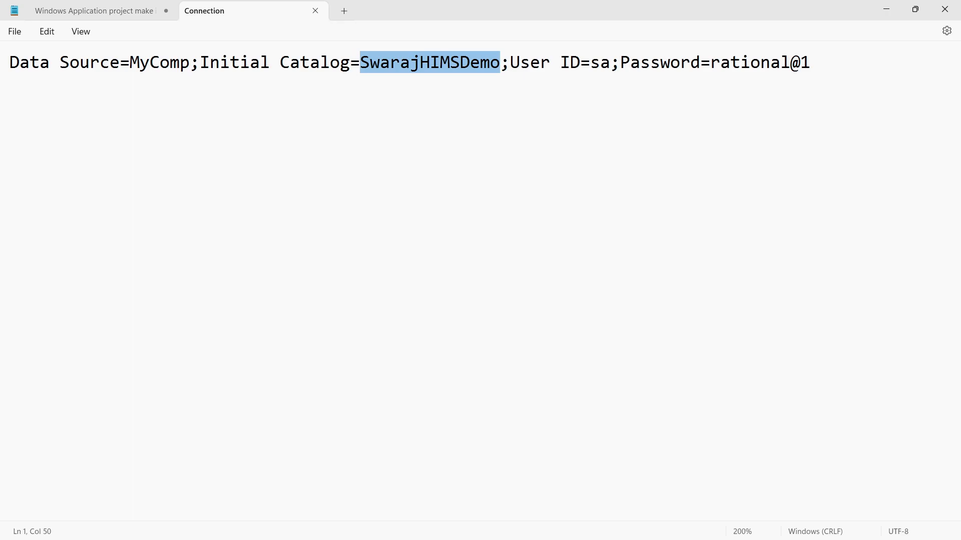
# Switch to SQL Server Management Studio and expand the SwarajHIMSDemo database with its Programmability folder collapsed
pyautogui.hotkey('alt', 'Tab')
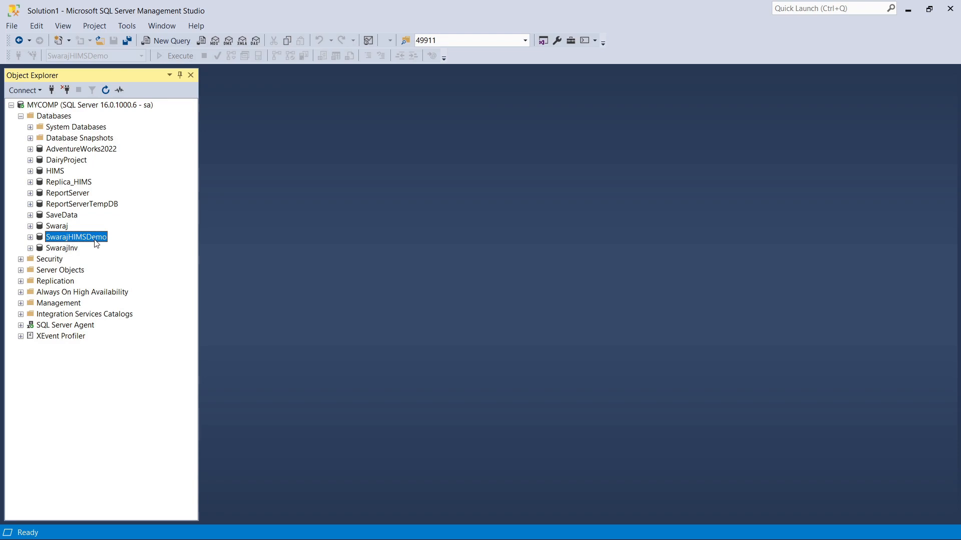
pyautogui.click(31, 237)
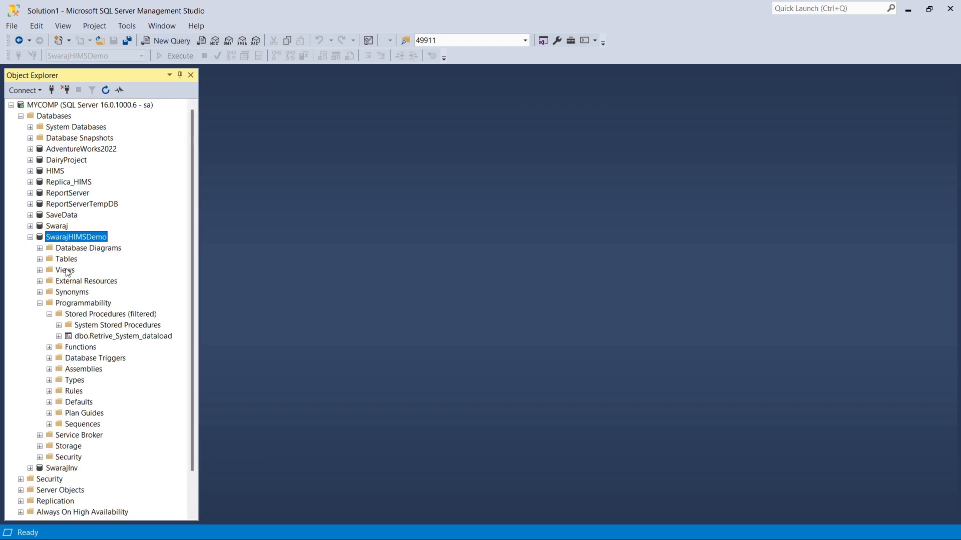
pyautogui.click(39, 304)
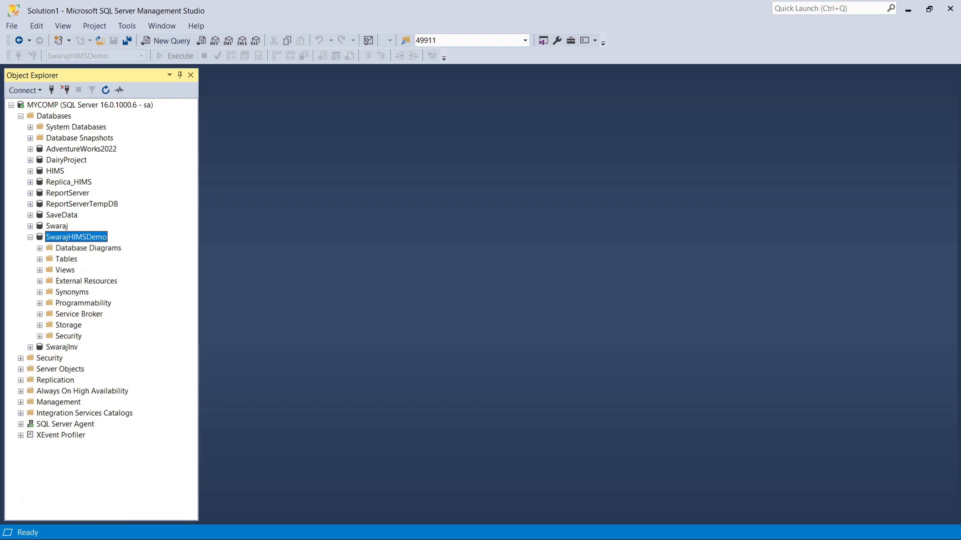
# Switch to Visual Studio, run the inventory project and maximize the HIMS main window
pyautogui.hotkey('alt', 'Tab')
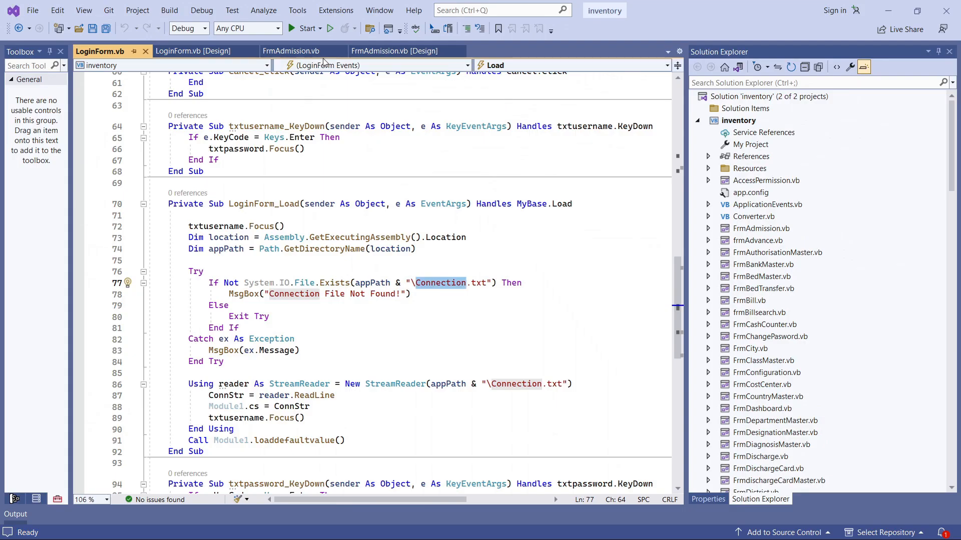
pyautogui.click(302, 31)
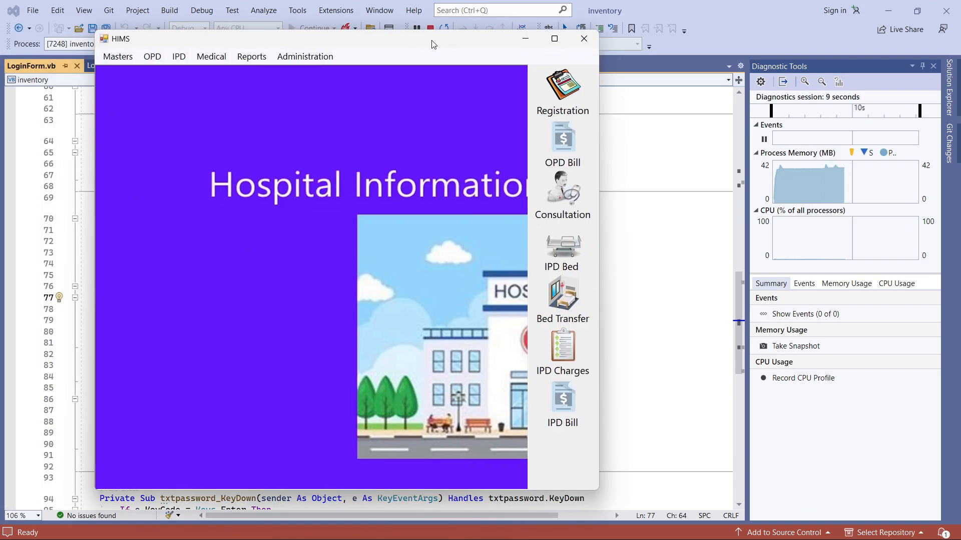
pyautogui.doubleClick(433, 44)
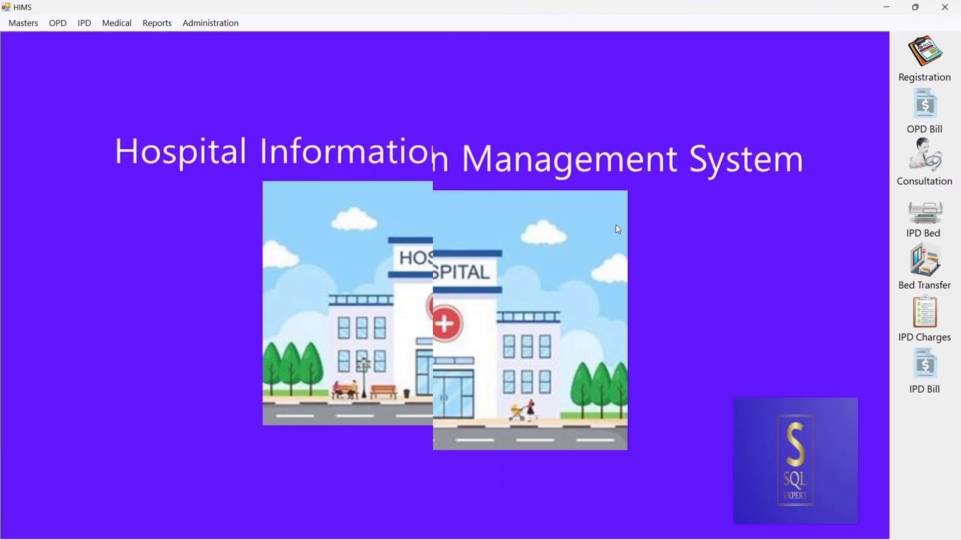
pyautogui.click(116, 23)
pyautogui.click(139, 38)
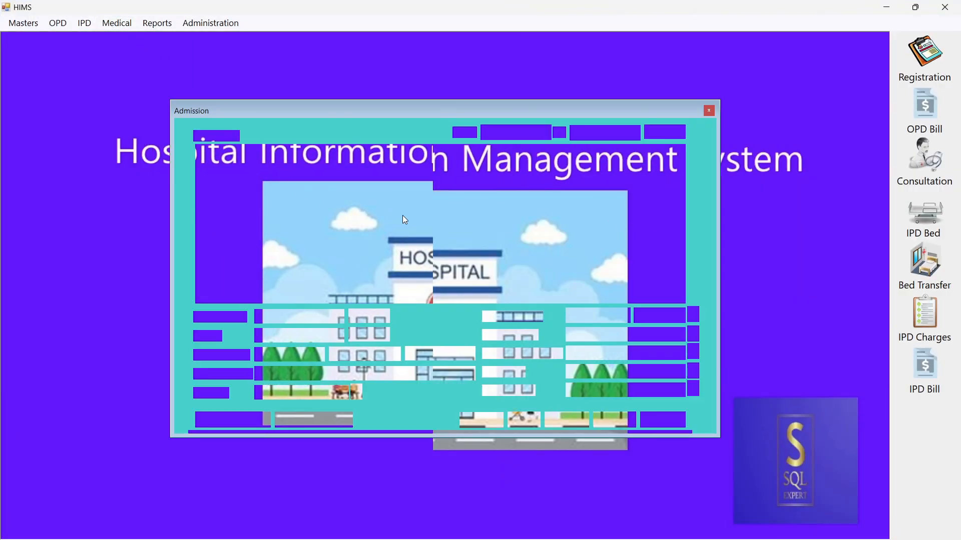
pyautogui.click(708, 110)
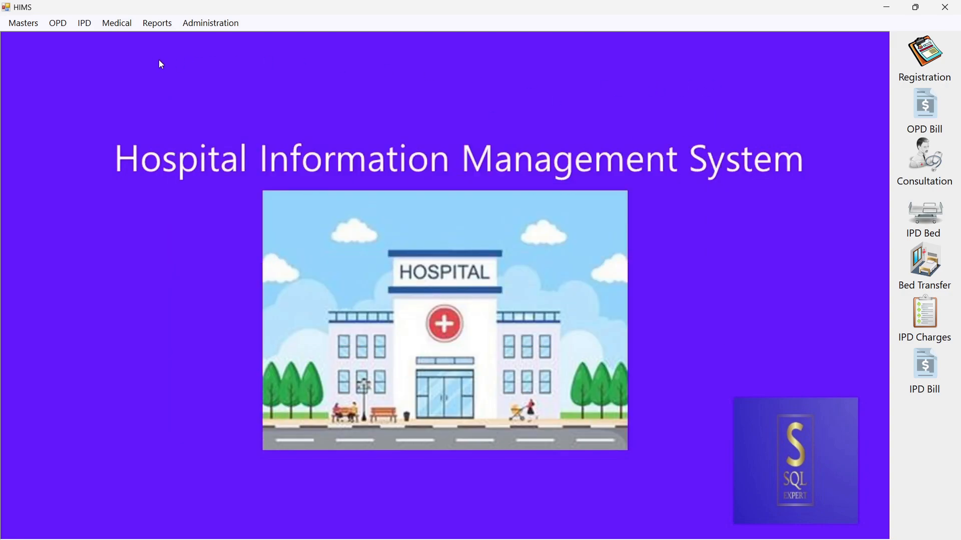
# Start a new OPD bill and try to load the patient found by medical record number
pyautogui.click(61, 27)
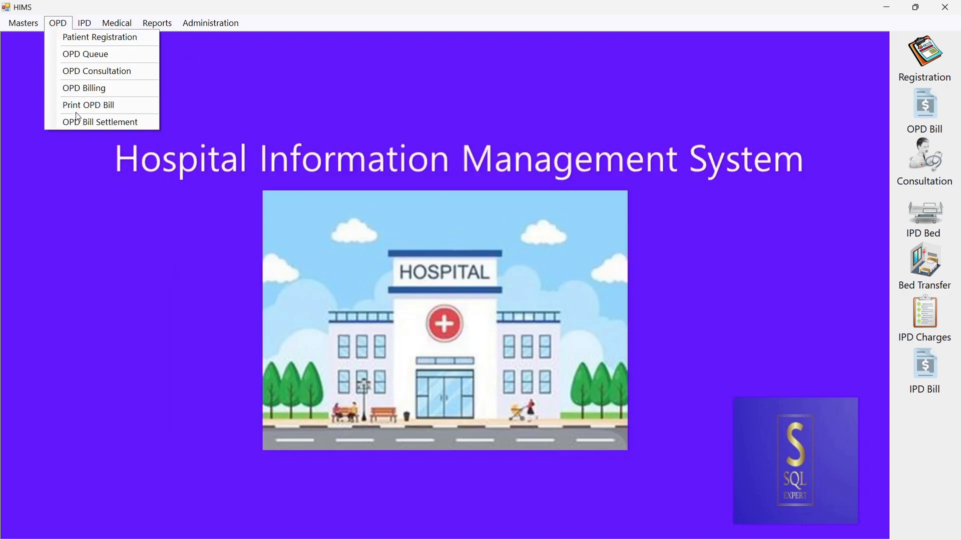
pyautogui.click(85, 88)
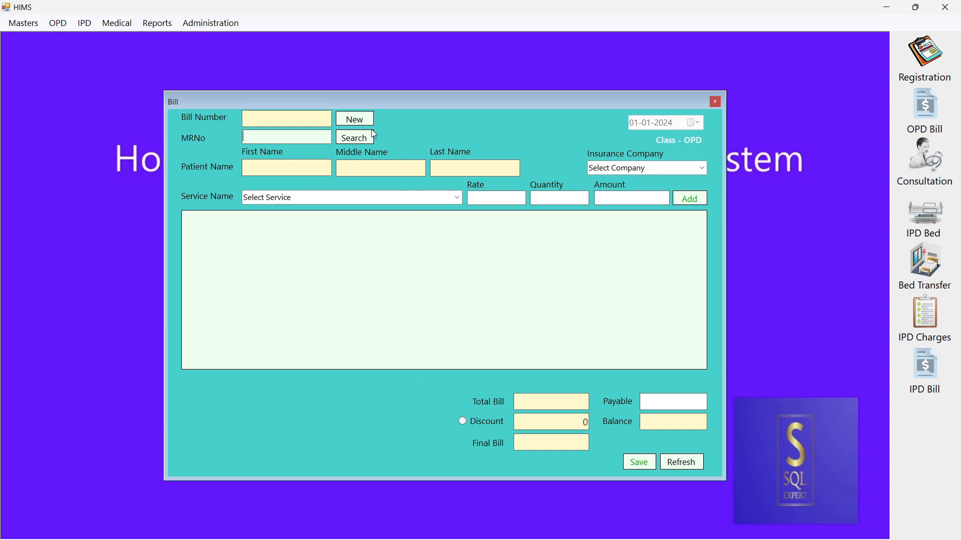
pyautogui.click(357, 126)
pyautogui.click(356, 139)
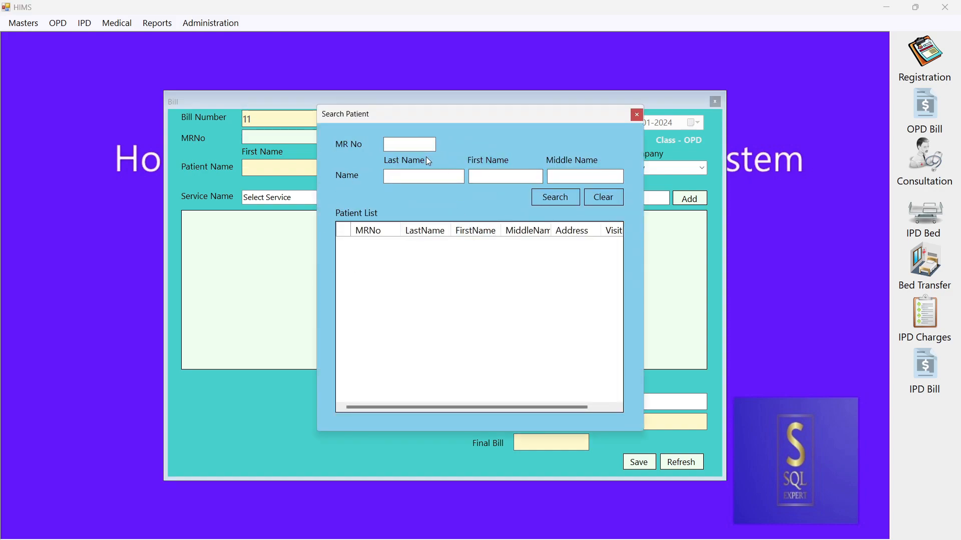
pyautogui.write('28')
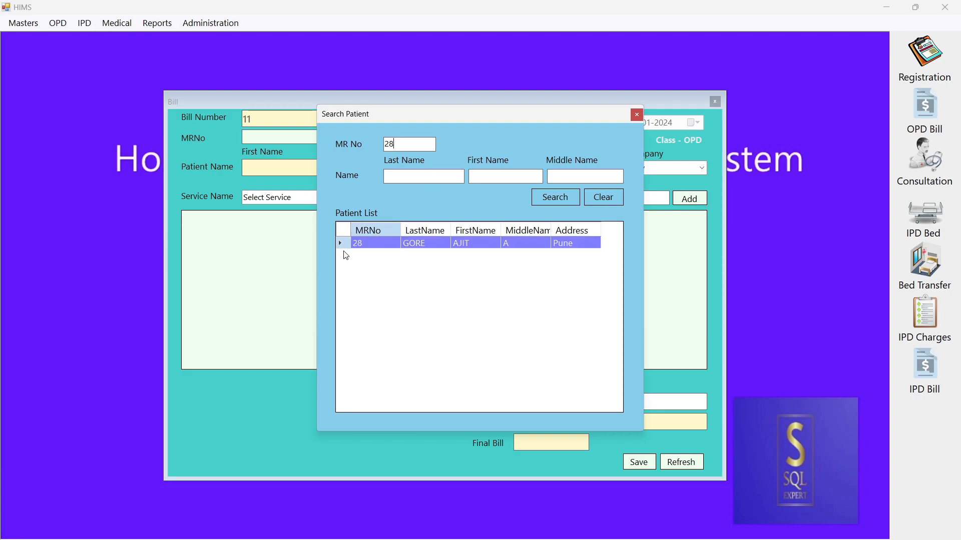
pyautogui.doubleClick(348, 243)
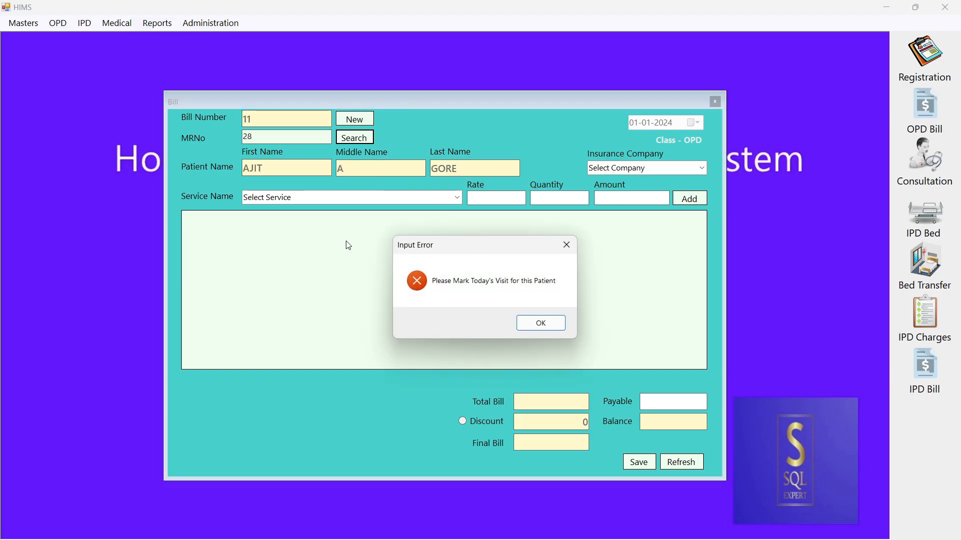
pyautogui.click(540, 328)
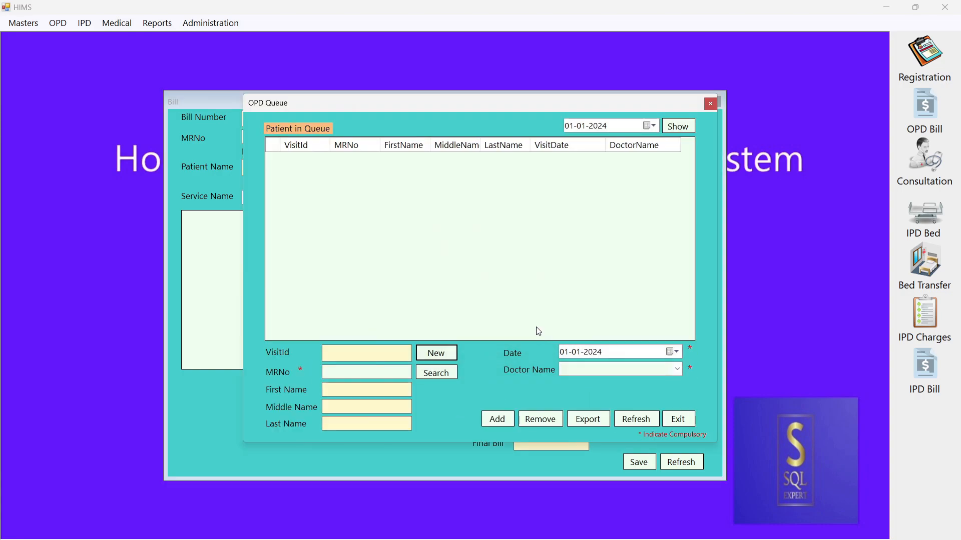
# Add a new visit for the same patient to the OPD queue, finding them by medical record number, and exit the queue
pyautogui.click(437, 353)
pyautogui.click(439, 374)
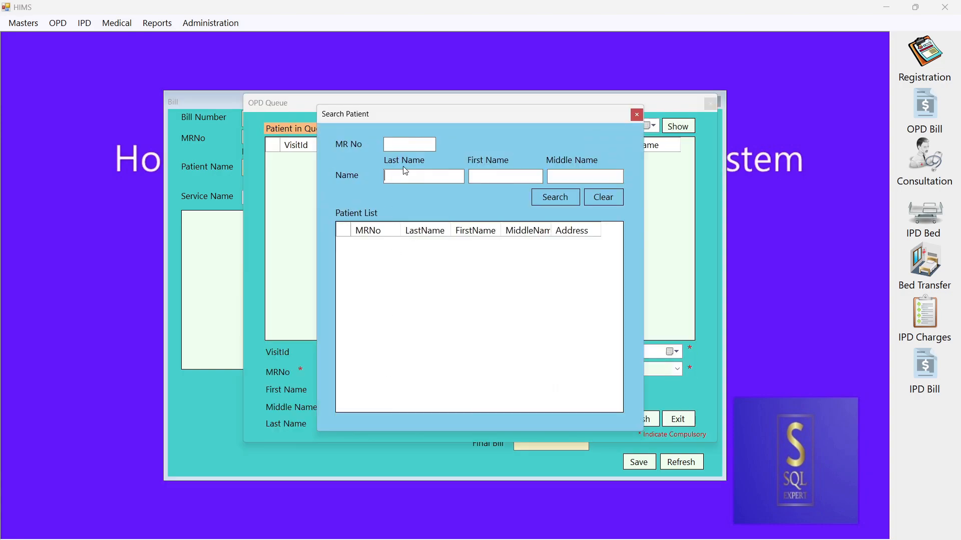
pyautogui.click(405, 146)
pyautogui.write('28')
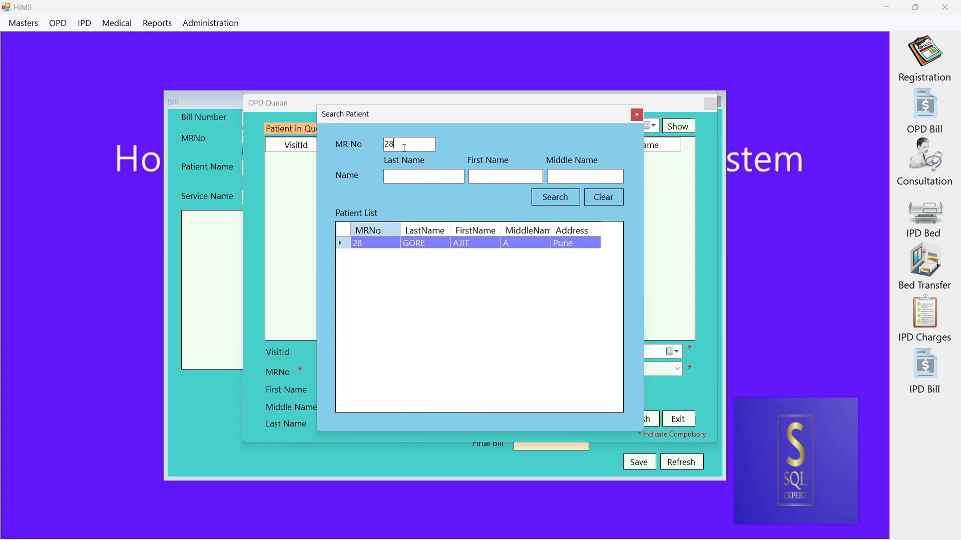
pyautogui.doubleClick(340, 242)
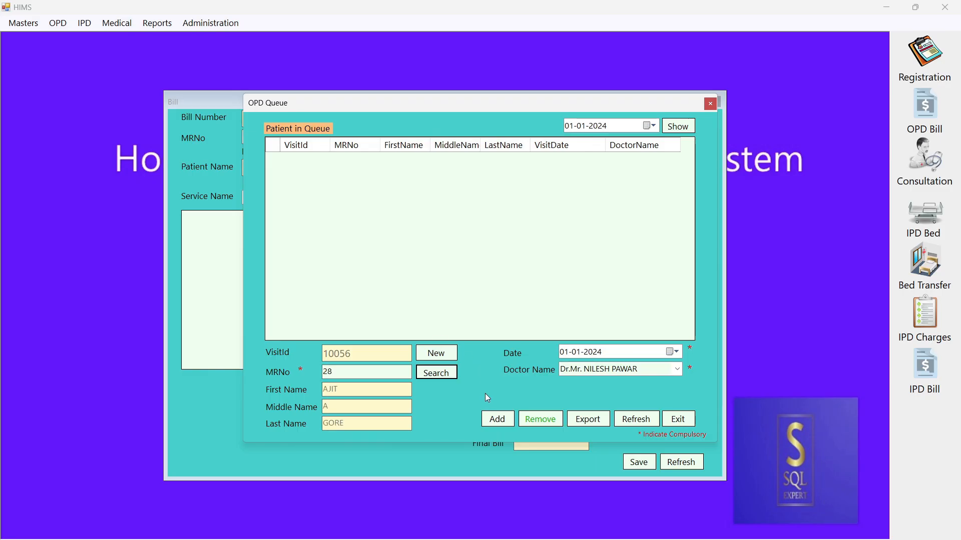
pyautogui.click(503, 429)
pyautogui.click(521, 325)
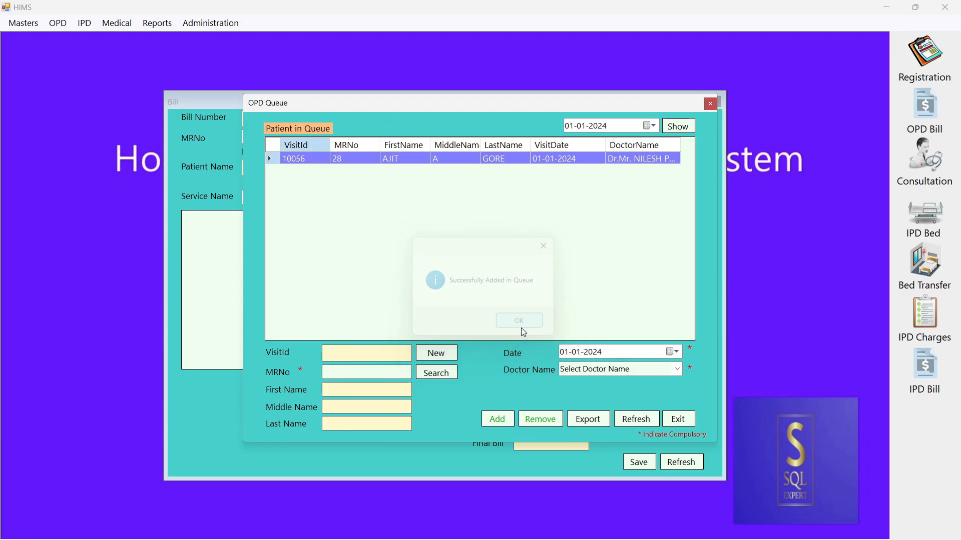
pyautogui.click(693, 422)
# Search the patients from the open OPD bill and load the newly queued patient into it
pyautogui.click(453, 198)
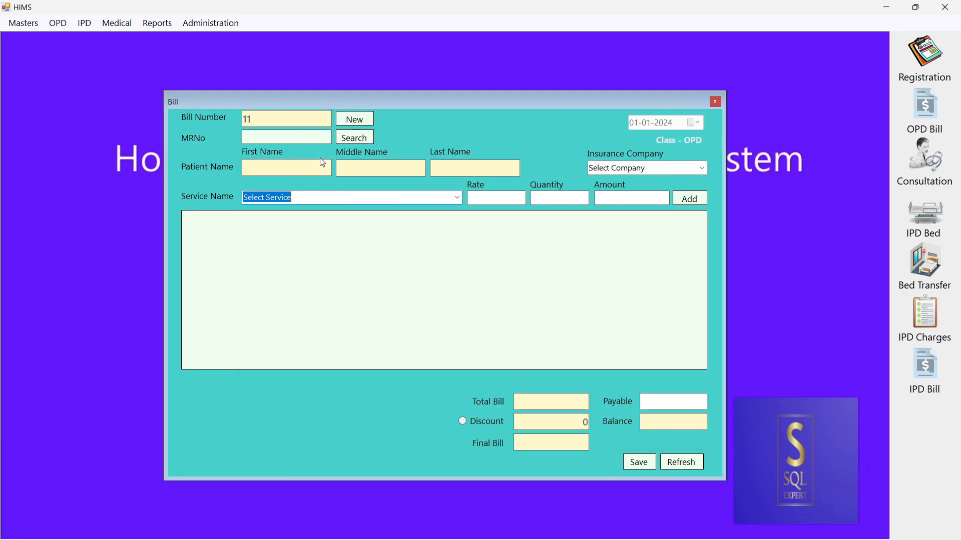
pyautogui.click(364, 137)
pyautogui.doubleClick(338, 240)
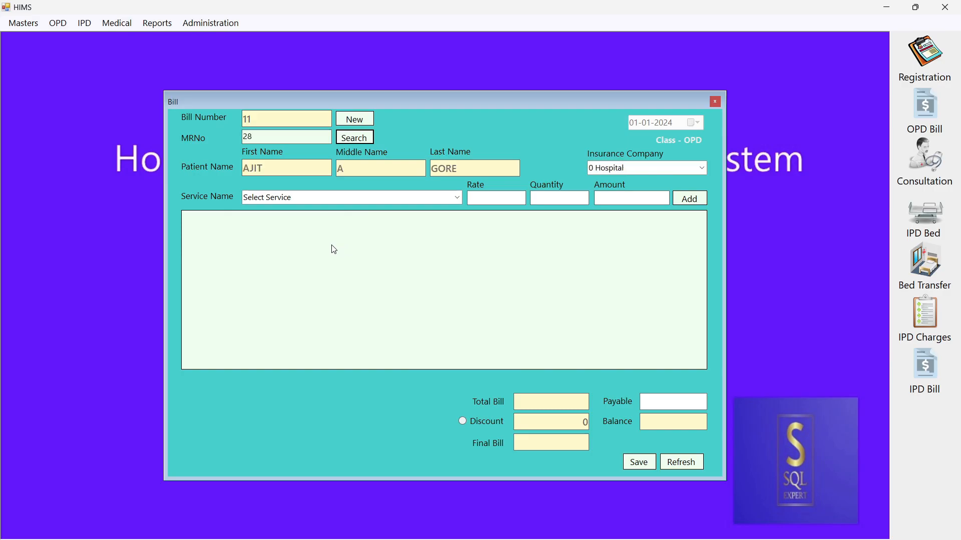
# Add the Consultation fee service to the bill at a rate of 100 and quantity 1
pyautogui.click(457, 198)
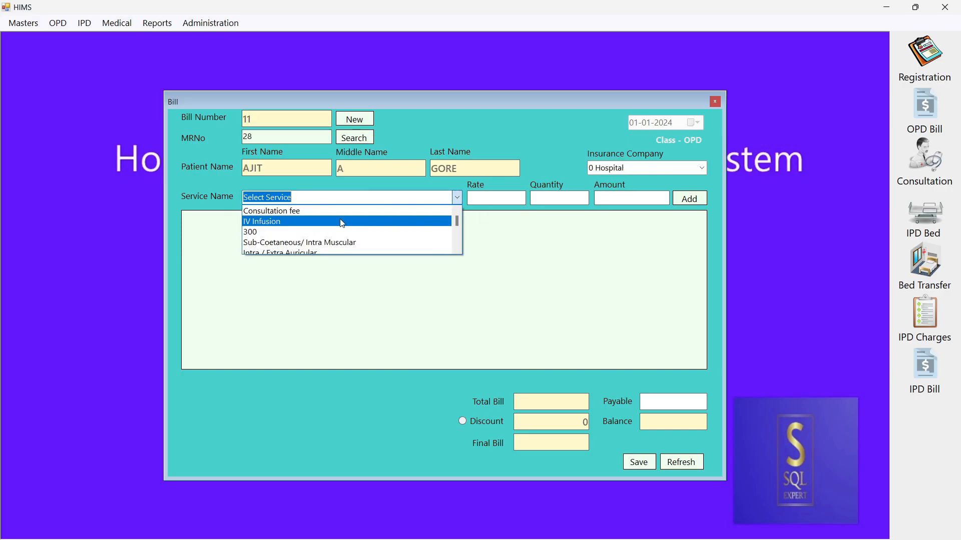
pyautogui.click(288, 216)
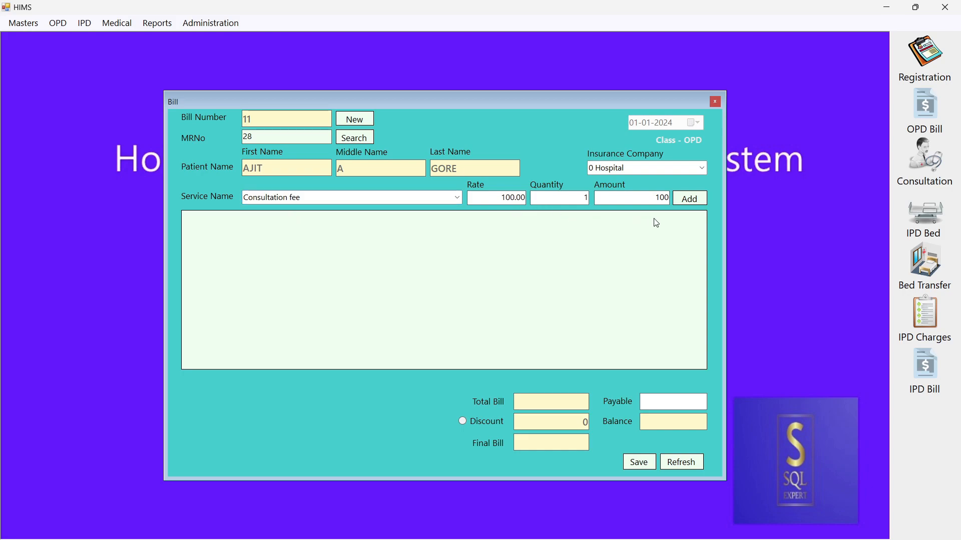
pyautogui.click(690, 200)
pyautogui.click(520, 320)
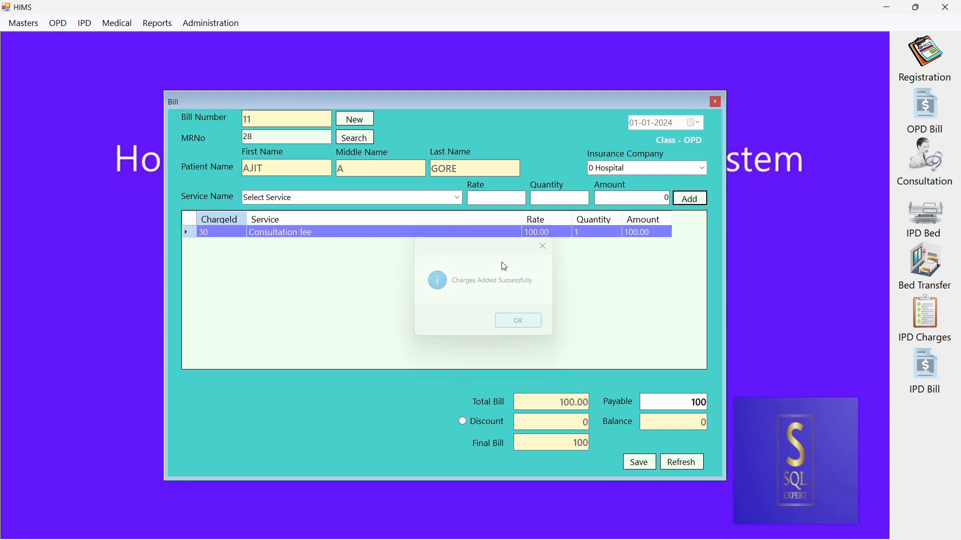
# Add the IV Infusion service to the bill at a rate of 300
pyautogui.click(457, 198)
pyautogui.click(307, 221)
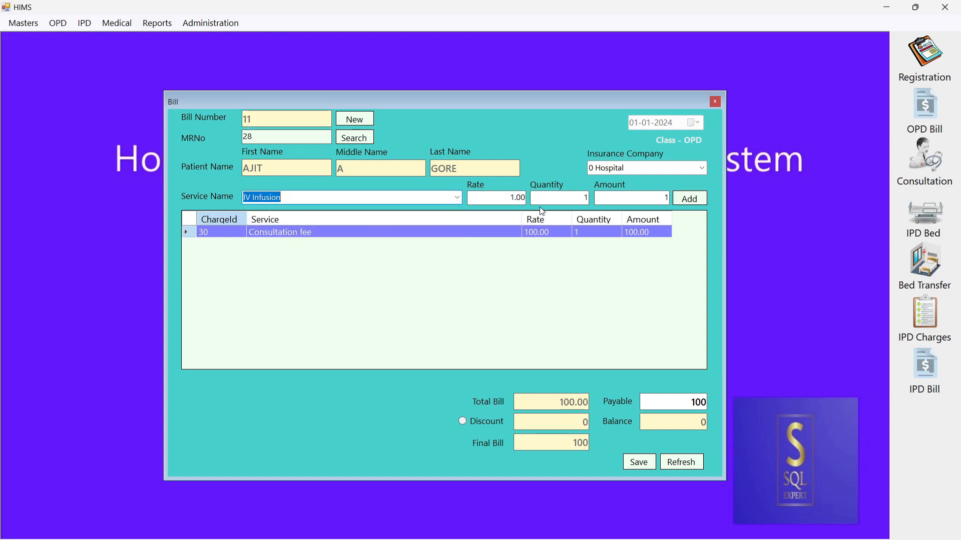
pyautogui.write('300')
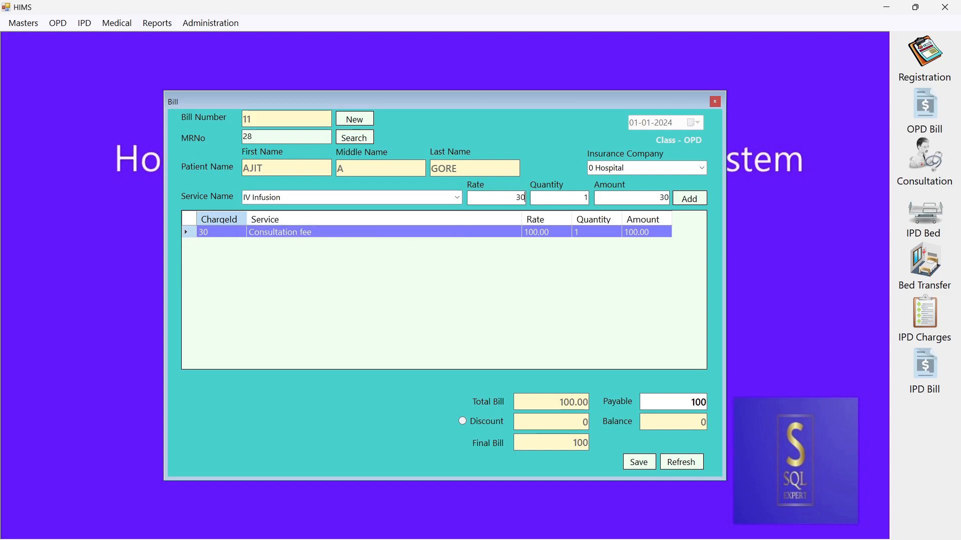
pyautogui.press('Return')
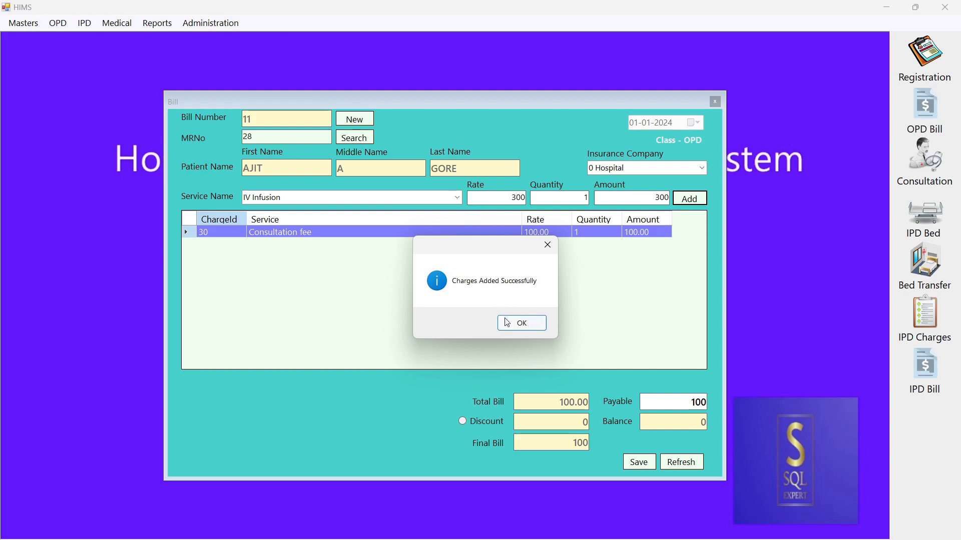
pyautogui.click(522, 323)
# Add the ECG service at a rate of 200 and save the bill
pyautogui.click(457, 198)
pyautogui.scroll(-2, 321, 222)
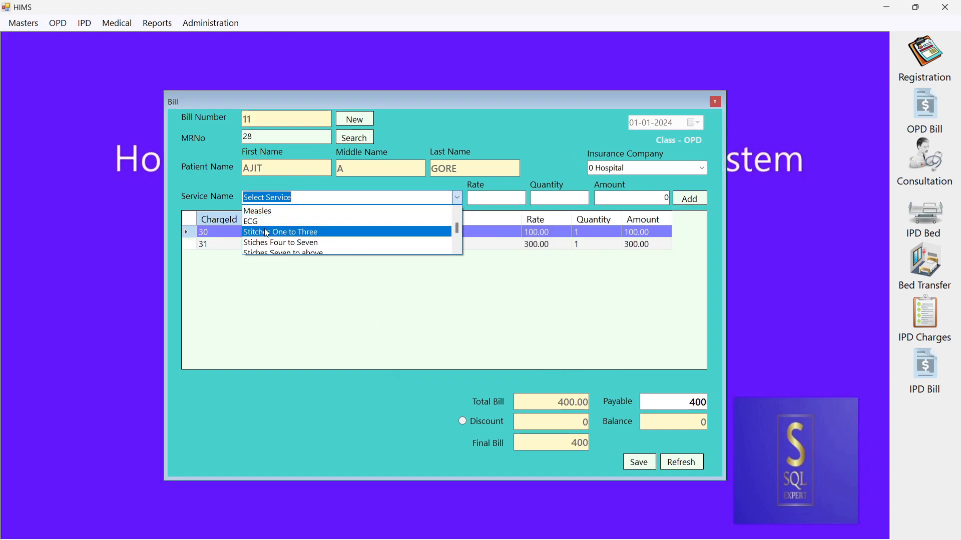
pyautogui.scroll(-1, 278, 231)
pyautogui.scroll(1, 293, 234)
pyautogui.click(280, 218)
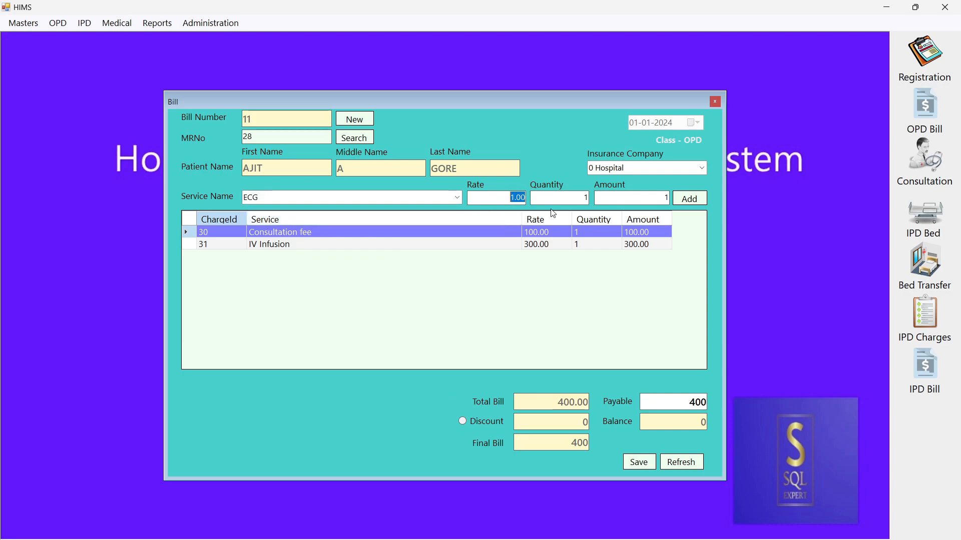
pyautogui.write('200')
pyautogui.click(689, 198)
pyautogui.click(518, 323)
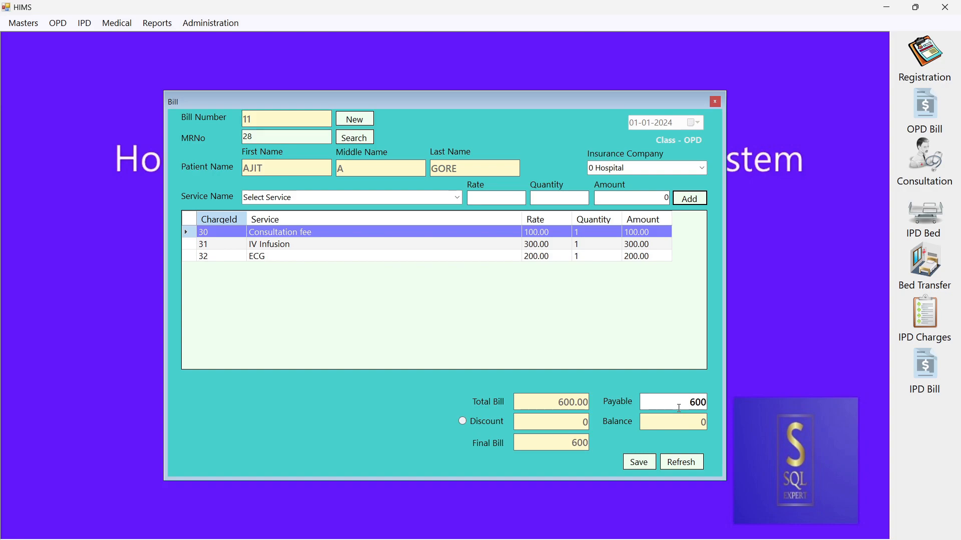
pyautogui.click(638, 462)
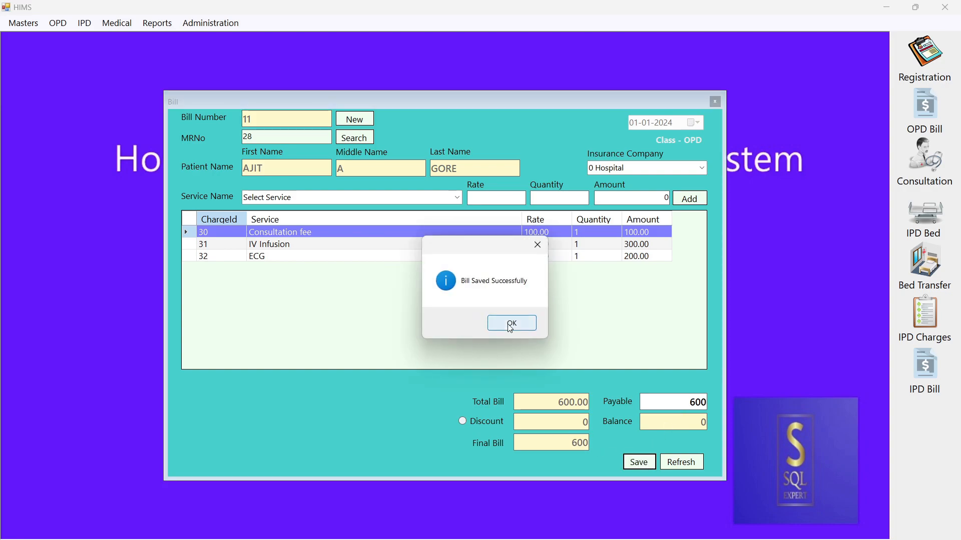
pyautogui.click(509, 325)
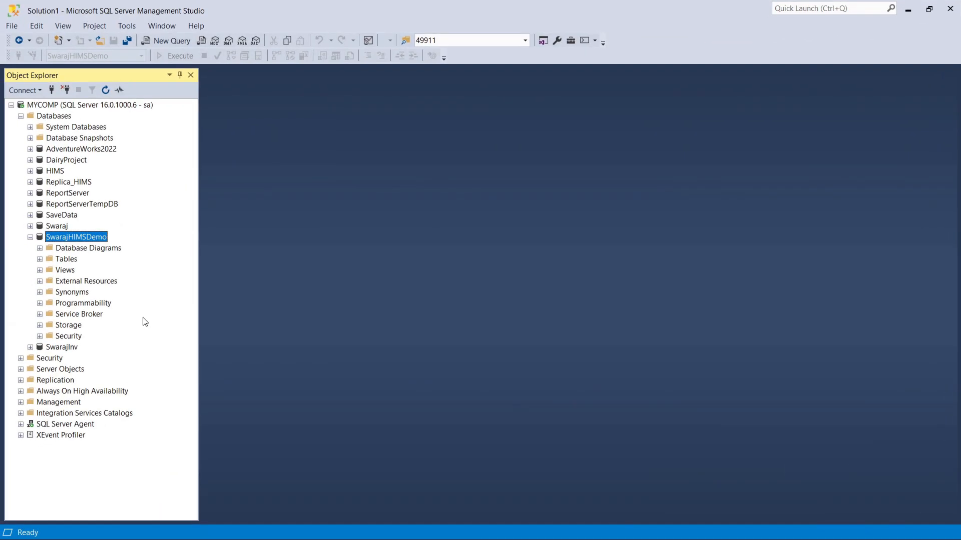
# Open a new query on the SwarajHIMSDemo database in SQL Server Management Studio and run "Select * from Bill"
pyautogui.click(185, 41)
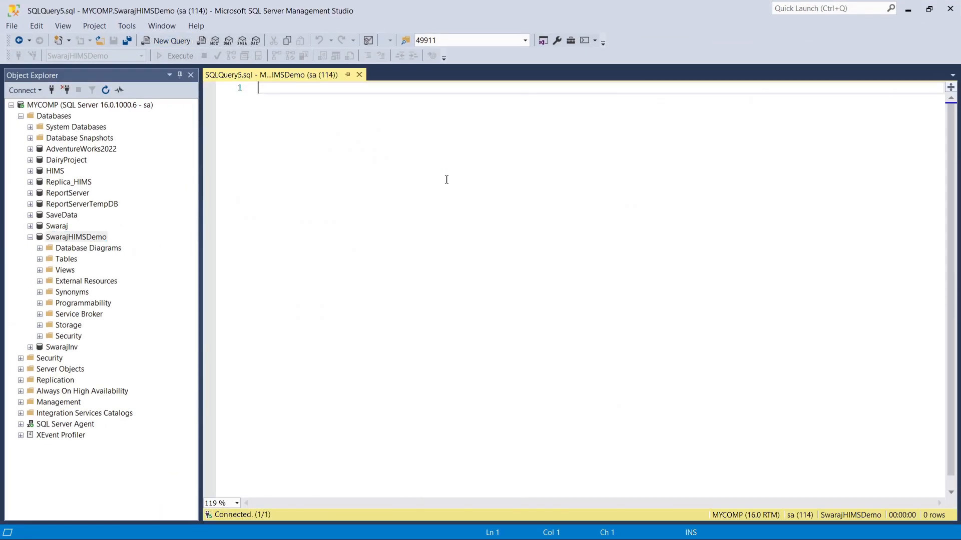
pyautogui.write('Select ')
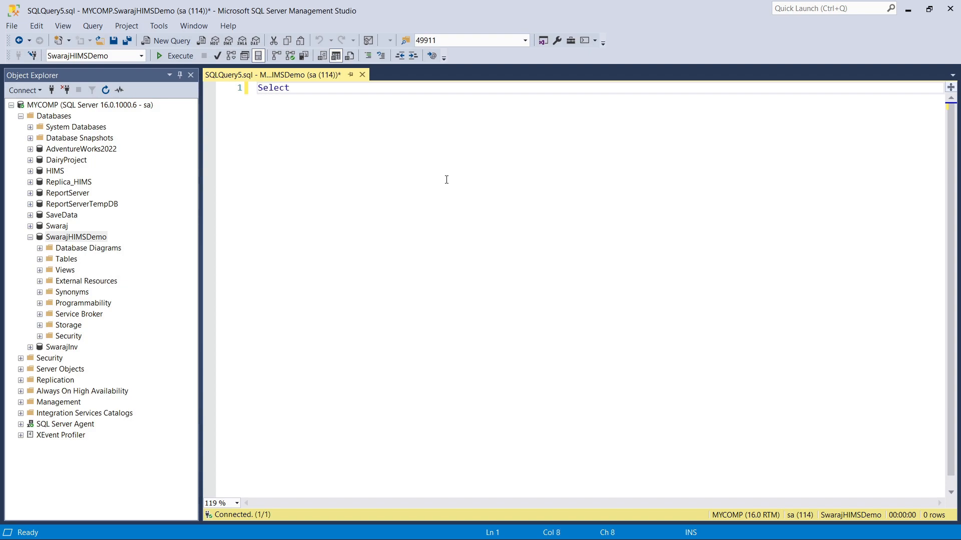
pyautogui.write('* from Bill')
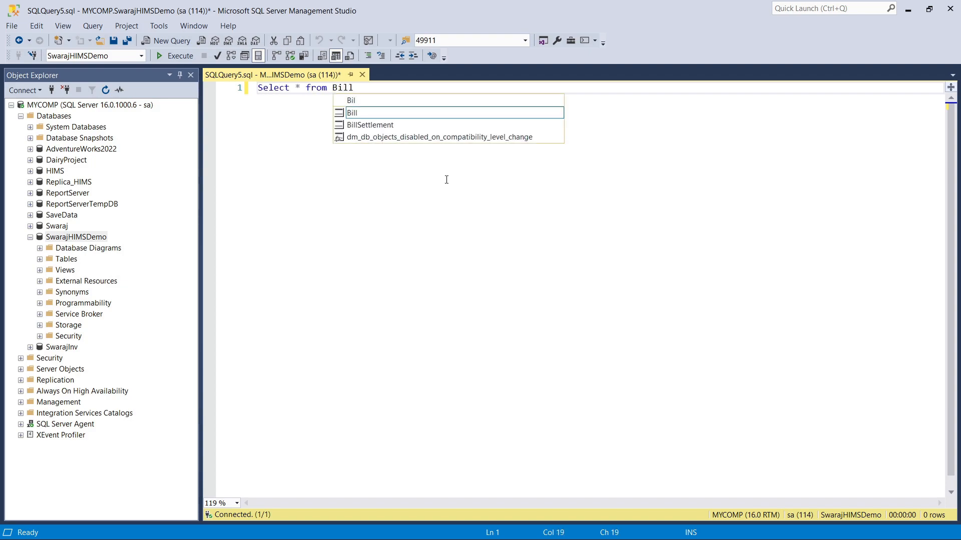
pyautogui.doubleClick(362, 115)
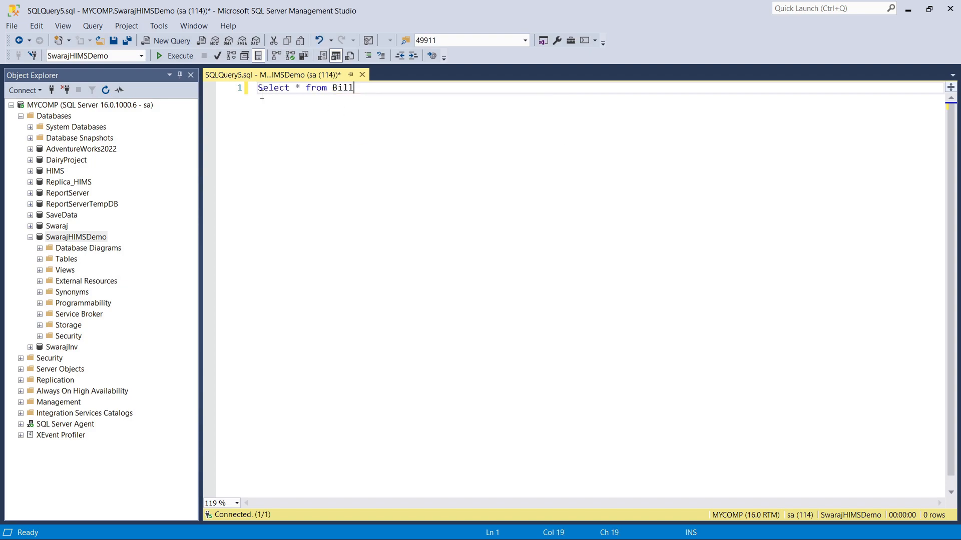
pyautogui.click(174, 55)
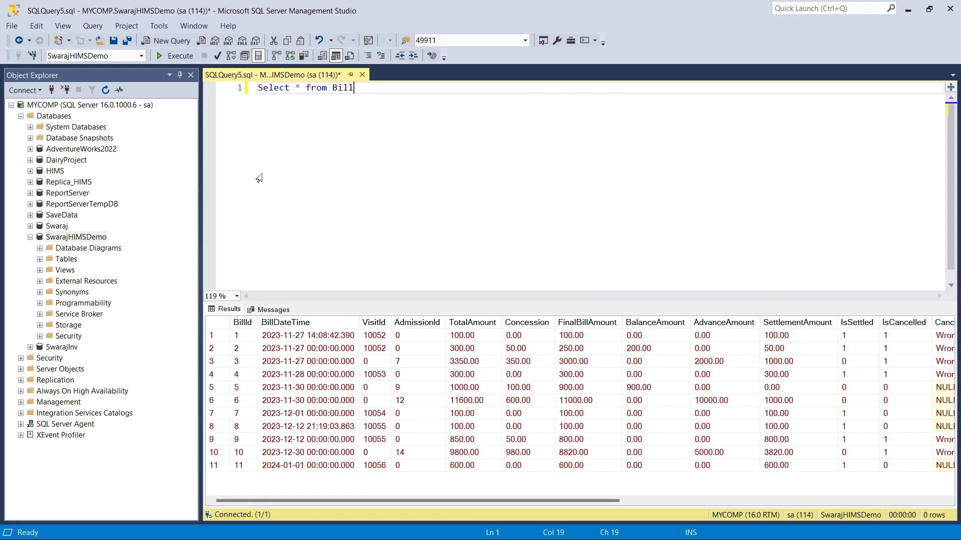
# Examine the newest row of the Bill results, checking its bill date, added date and cancelled date columns
pyautogui.click(222, 466)
pyautogui.click(303, 466)
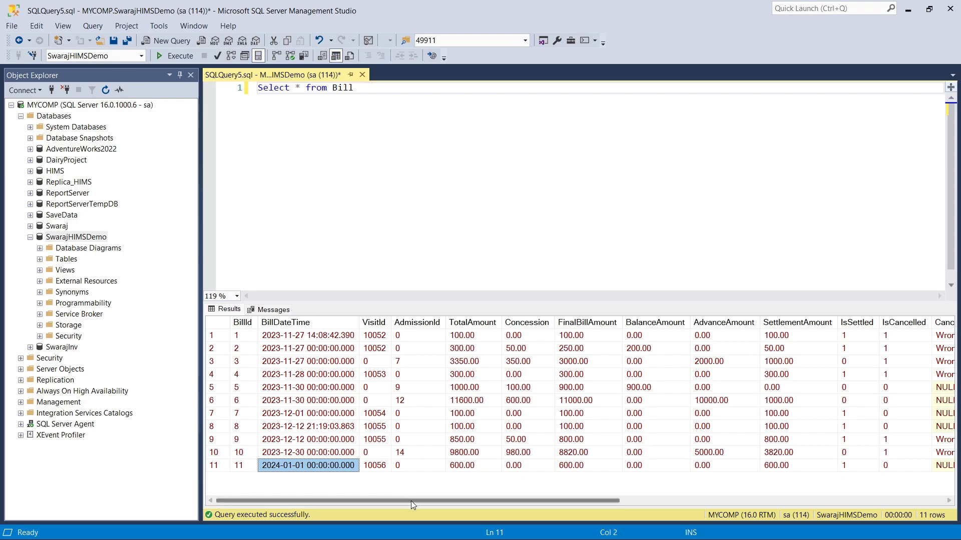
pyautogui.moveTo(410, 500); pyautogui.dragTo(762, 493)
pyautogui.click(766, 466)
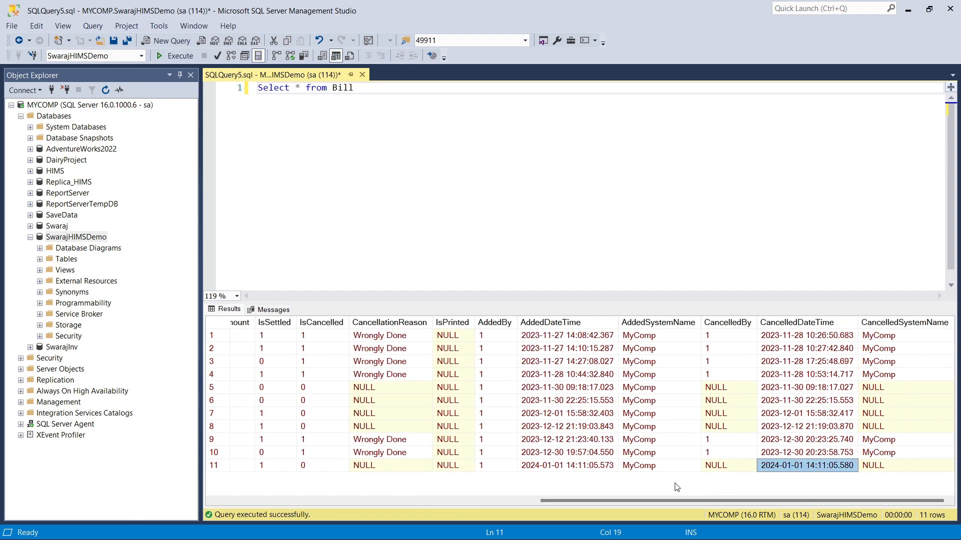
pyautogui.click(594, 467)
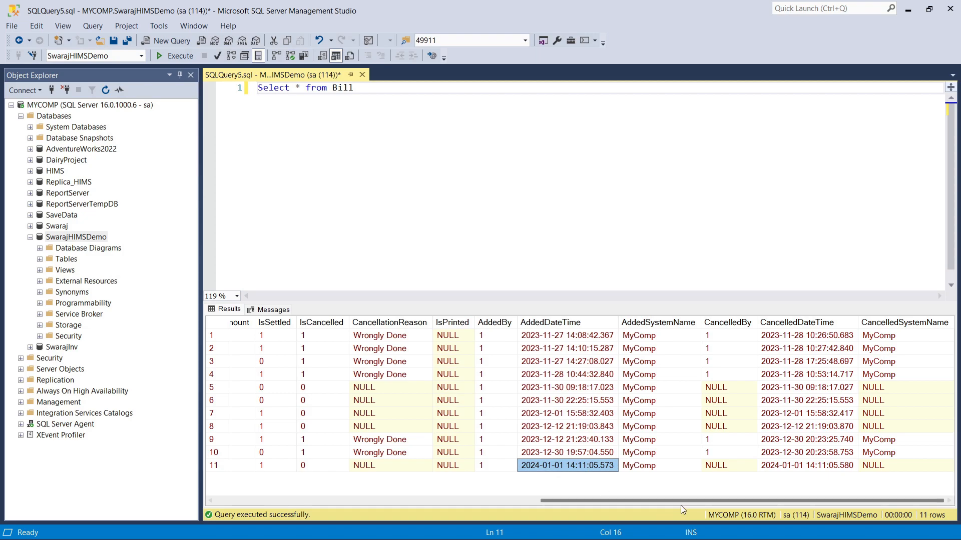
pyautogui.moveTo(683, 501); pyautogui.dragTo(304, 499)
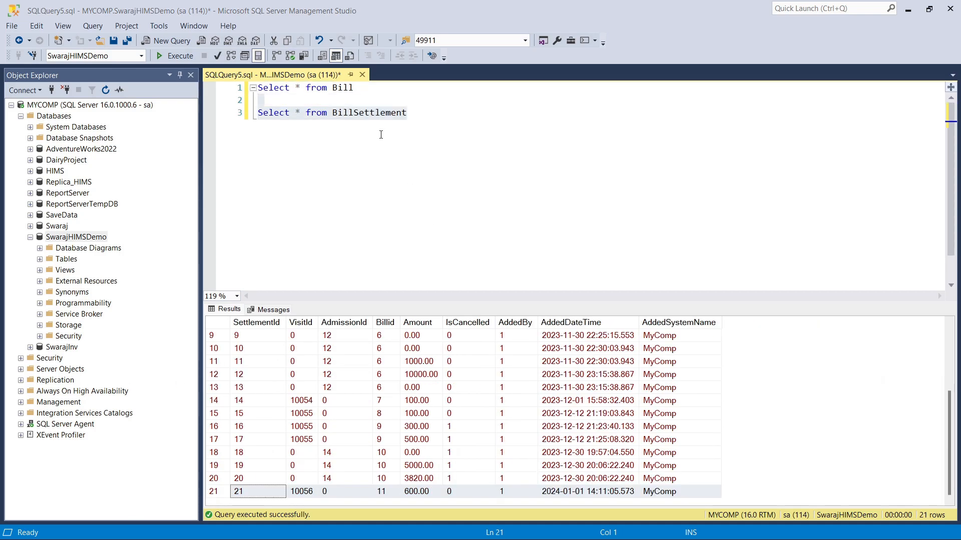
# Examine the last row of the BillSettlement results, checking its bill ID, amount and added date
pyautogui.click(226, 492)
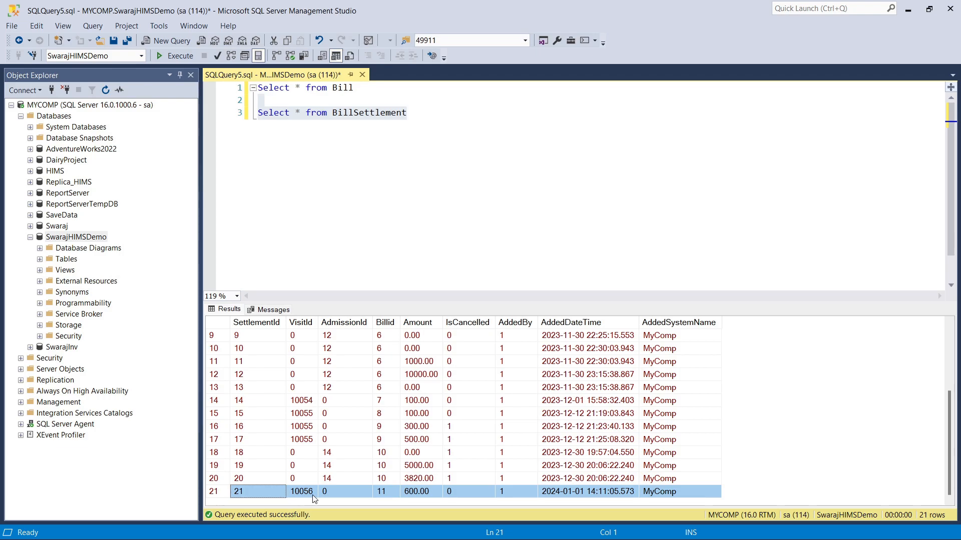
pyautogui.click(382, 494)
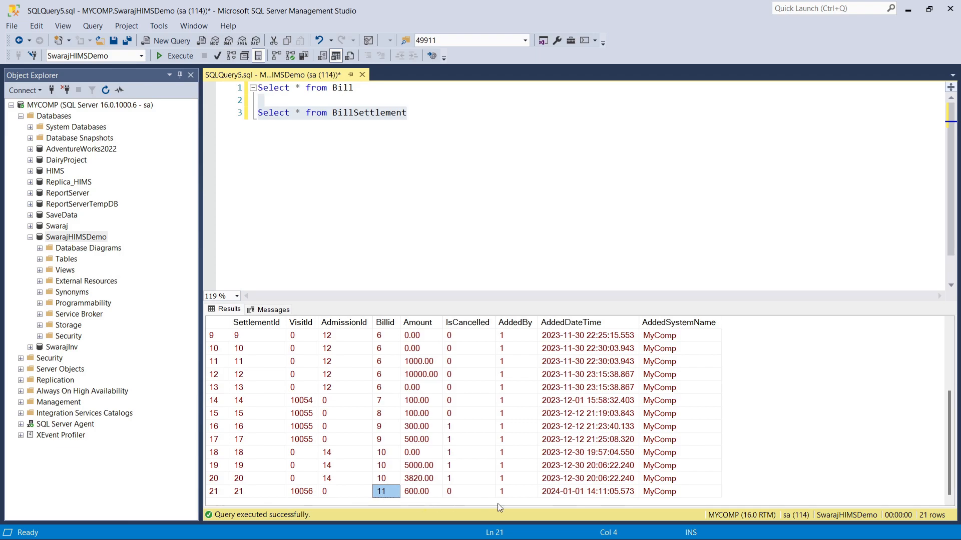
pyautogui.click(417, 496)
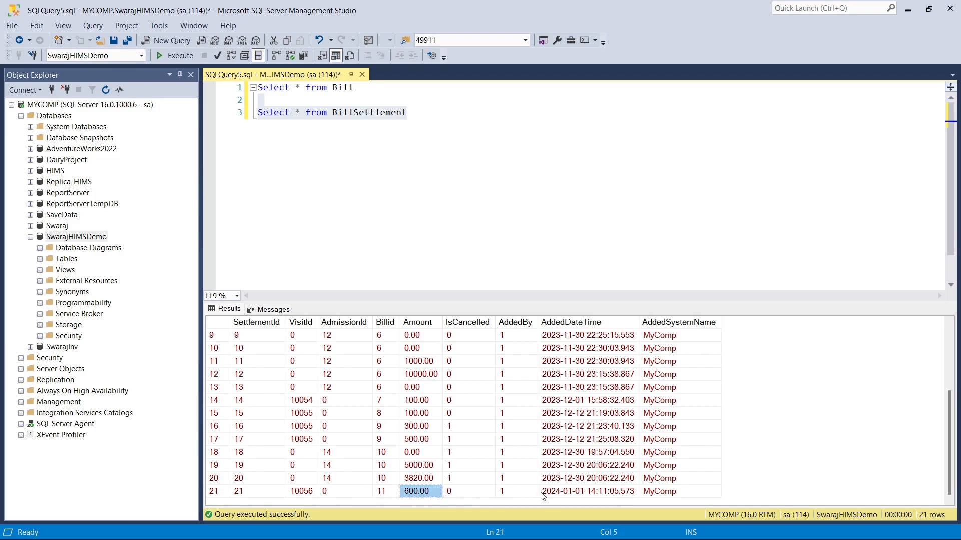
pyautogui.click(563, 493)
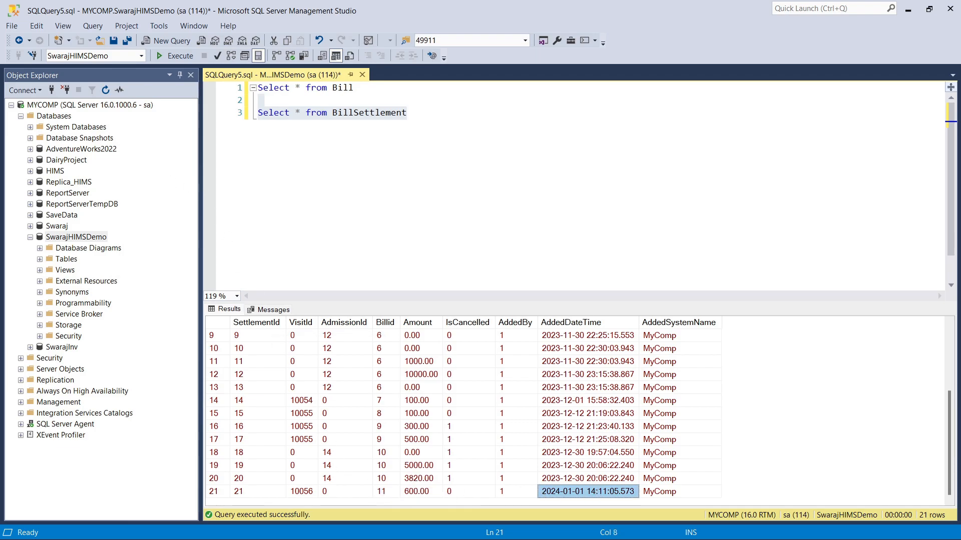
# Collapse the SwarajHIMSDemo database and switch to the browser to look over the Azure portal home page
pyautogui.click(31, 238)
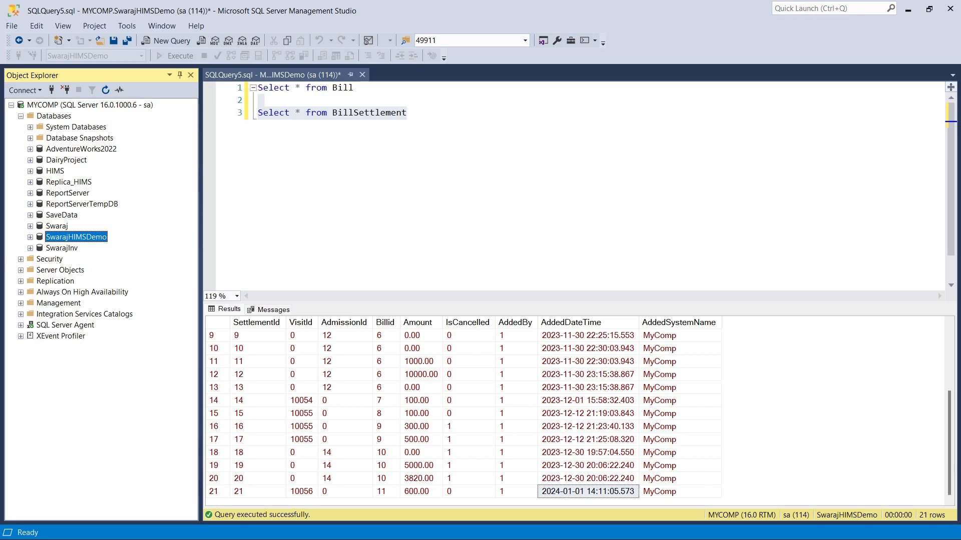
pyautogui.hotkey('alt', 'Tab')
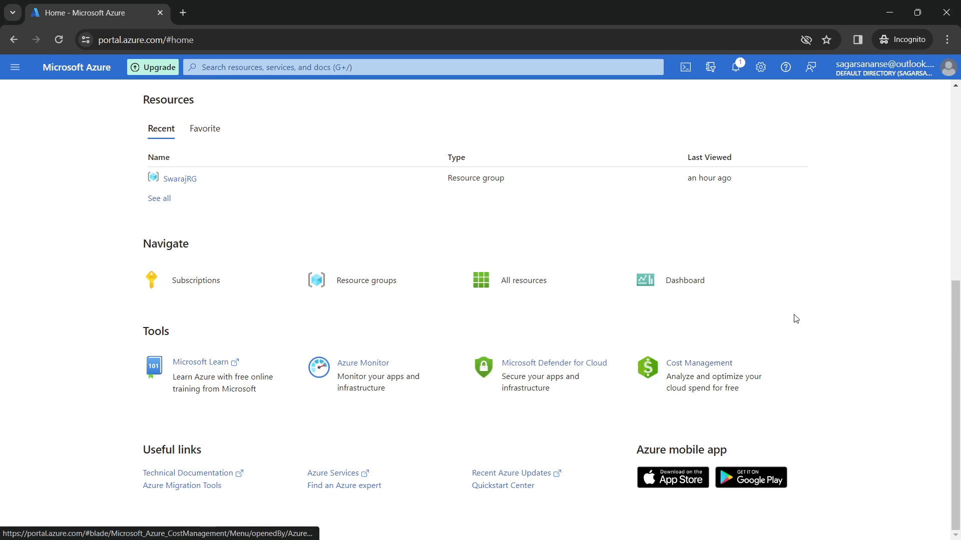
pyautogui.scroll(7, 795, 319)
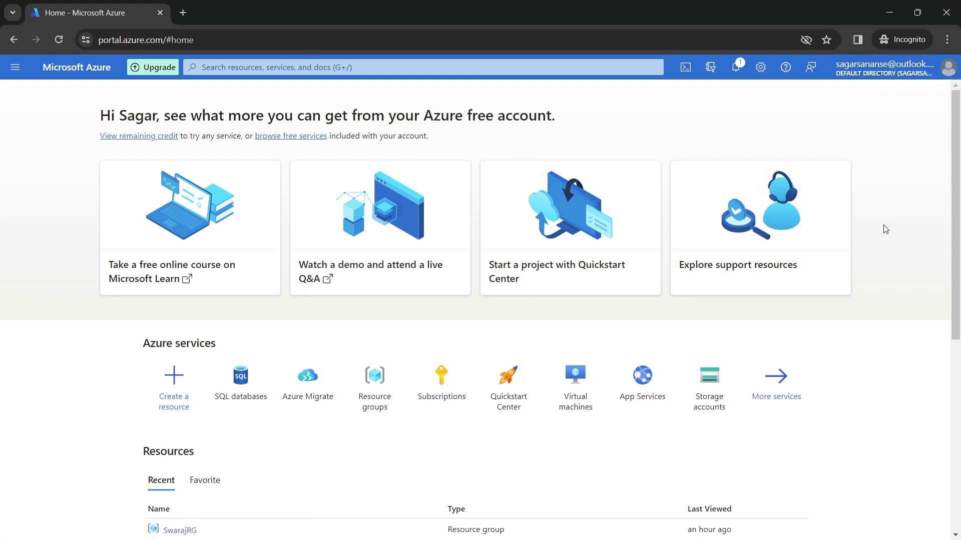
pyautogui.scroll(-2, 883, 229)
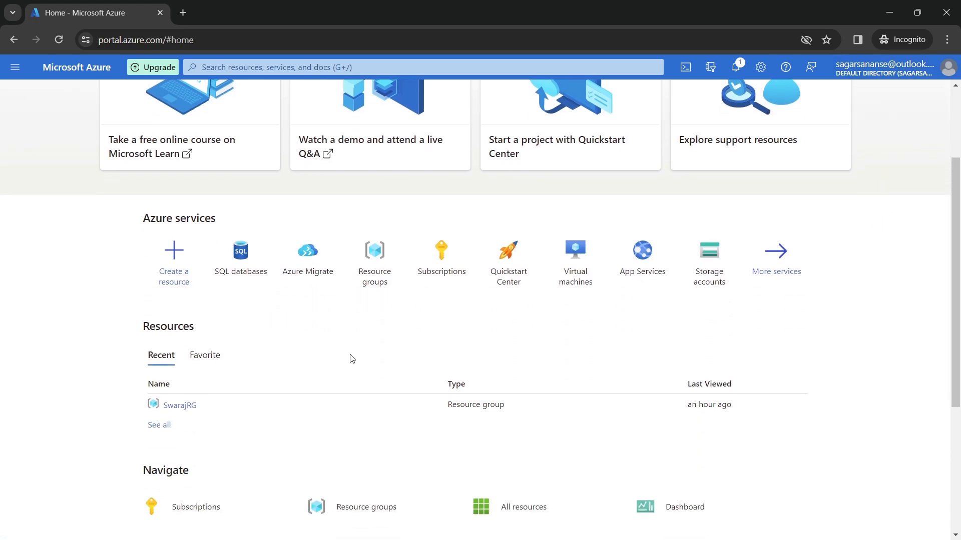
pyautogui.scroll(2, 328, 271)
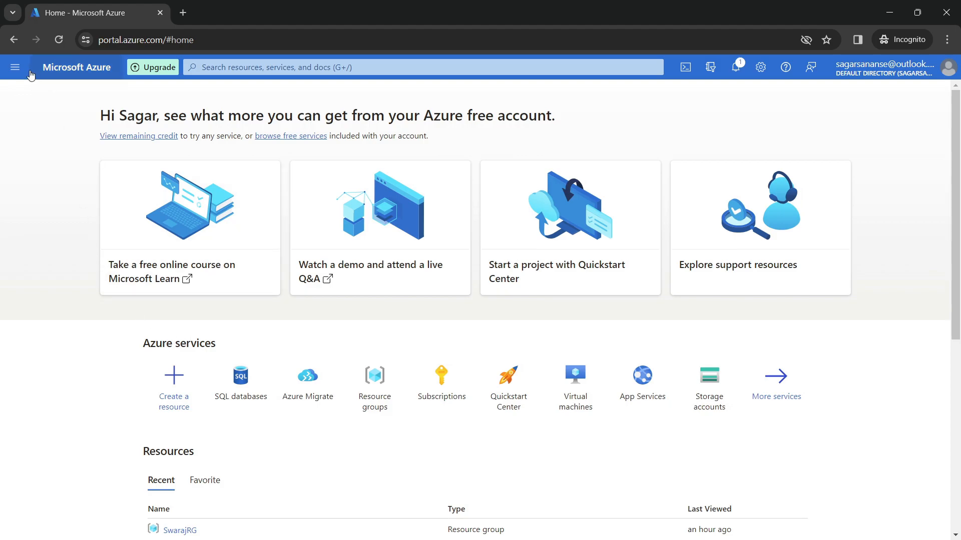
# View the Azure portal's navigation menu and the SwarajRG resource group's overview, and return to the home page
pyautogui.click(15, 67)
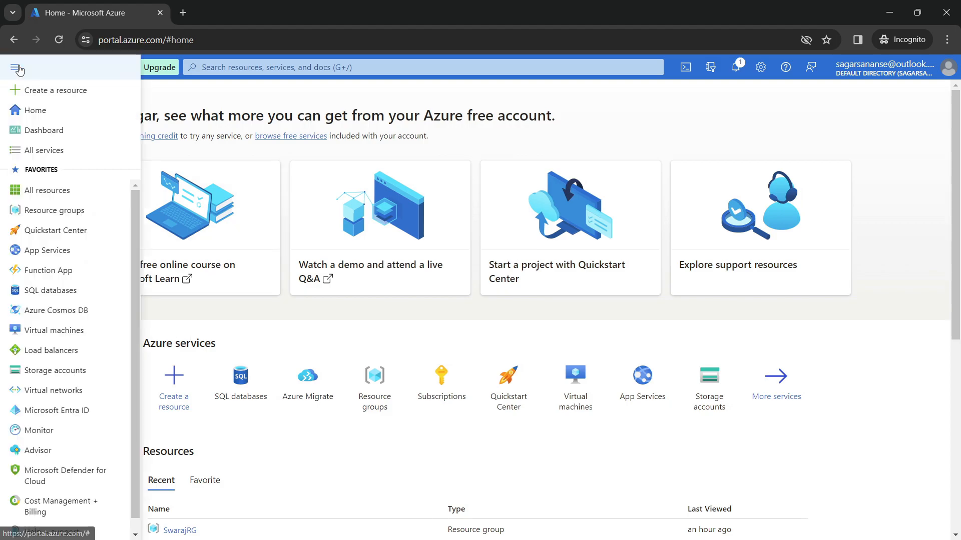
pyautogui.click(269, 106)
pyautogui.scroll(-3, 304, 450)
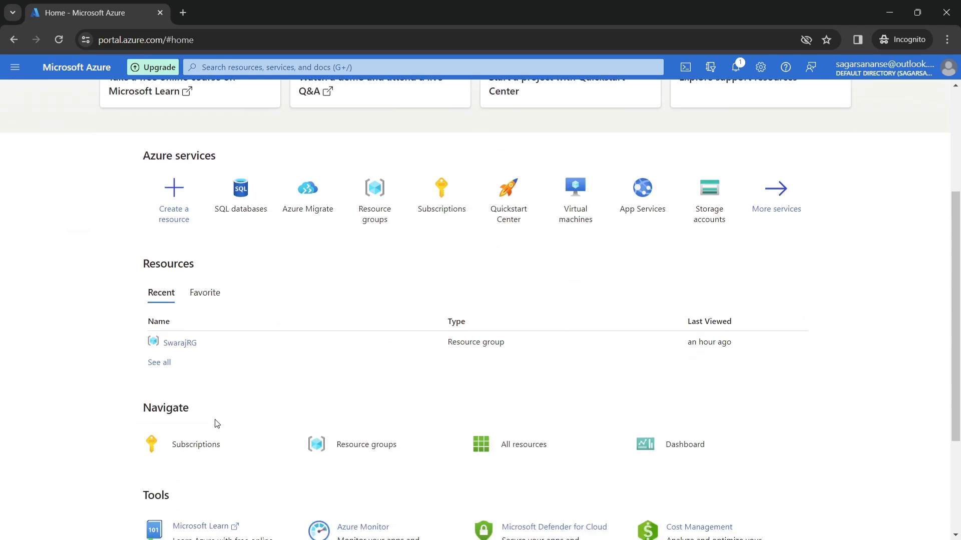
pyautogui.click(182, 344)
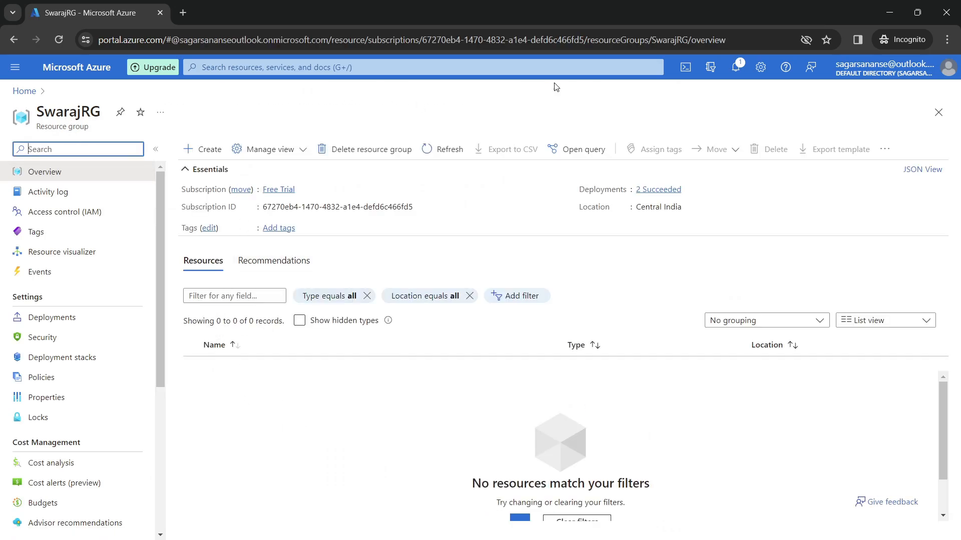
pyautogui.click(939, 112)
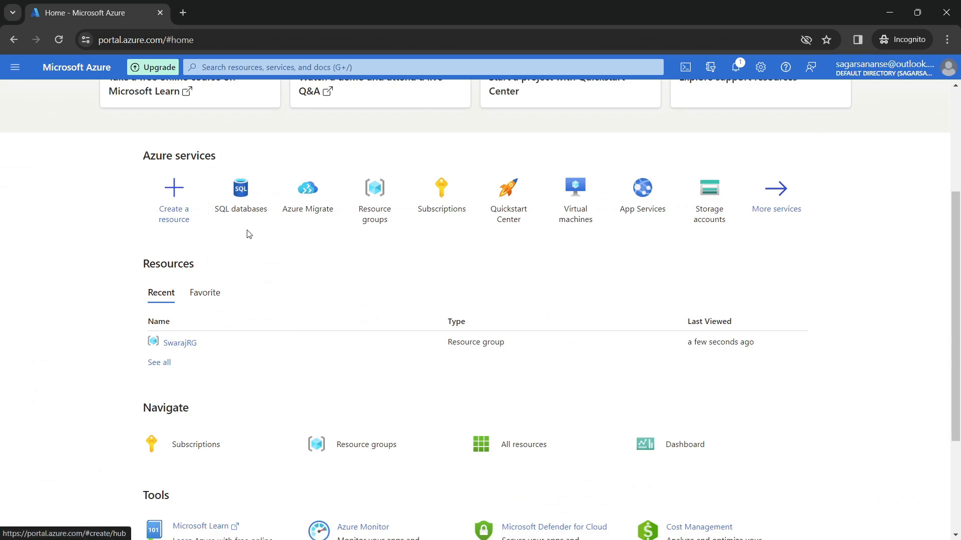
# Open the SQL databases service and start creating a new SQL database
pyautogui.moveTo(247, 216)
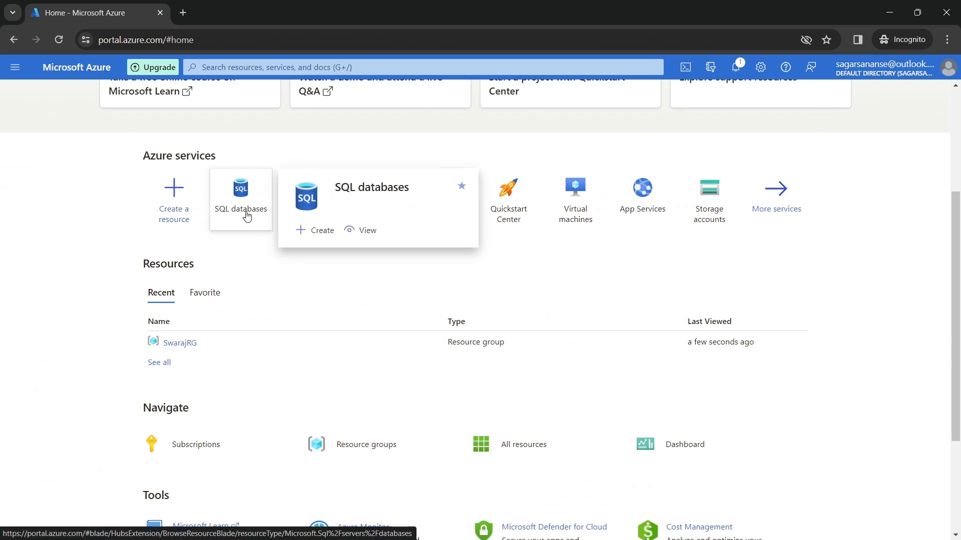
pyautogui.click(246, 216)
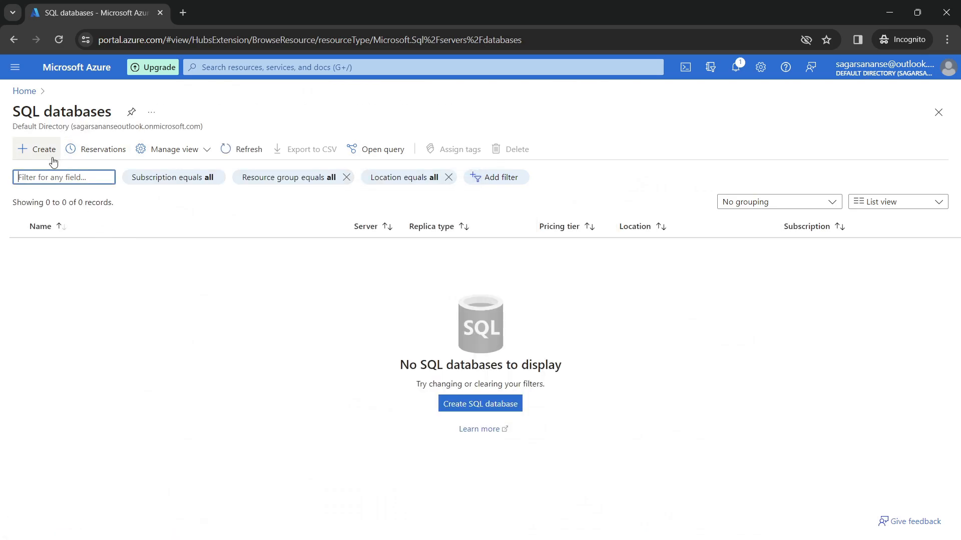
pyautogui.click(480, 404)
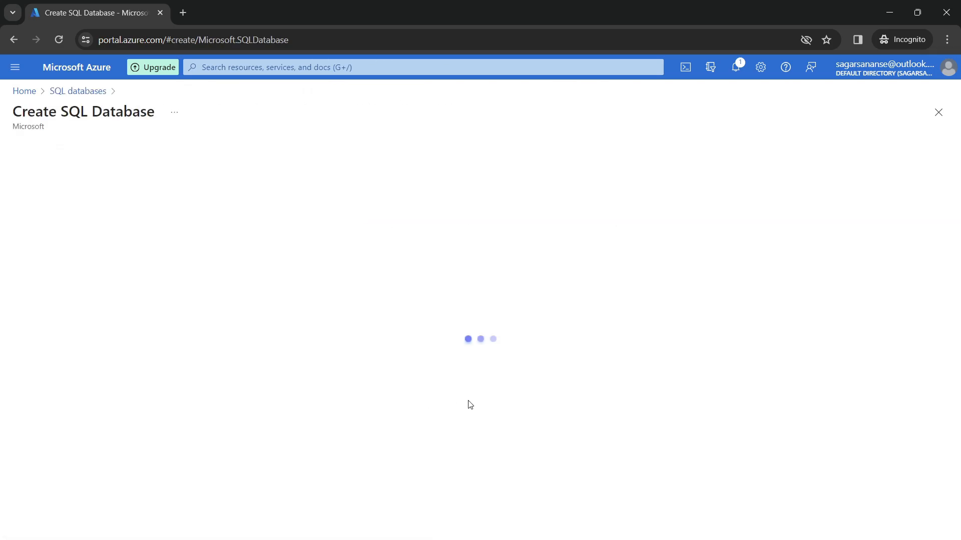
# Assign the new database to the Free Trial subscription and the SwarajRG resource group
pyautogui.scroll(-3, 245, 333)
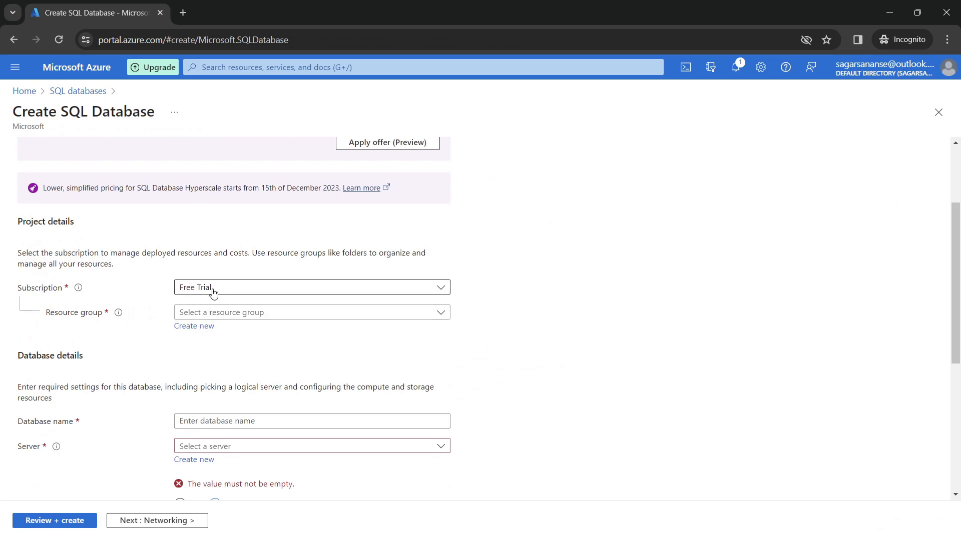
pyautogui.click(210, 292)
pyautogui.click(220, 326)
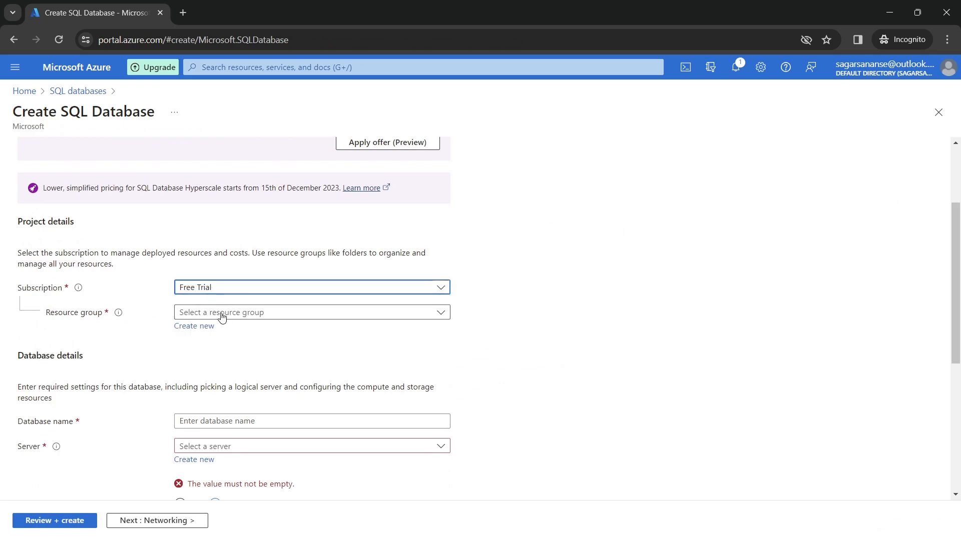
pyautogui.click(220, 313)
pyautogui.click(209, 360)
pyautogui.scroll(-2, 307, 388)
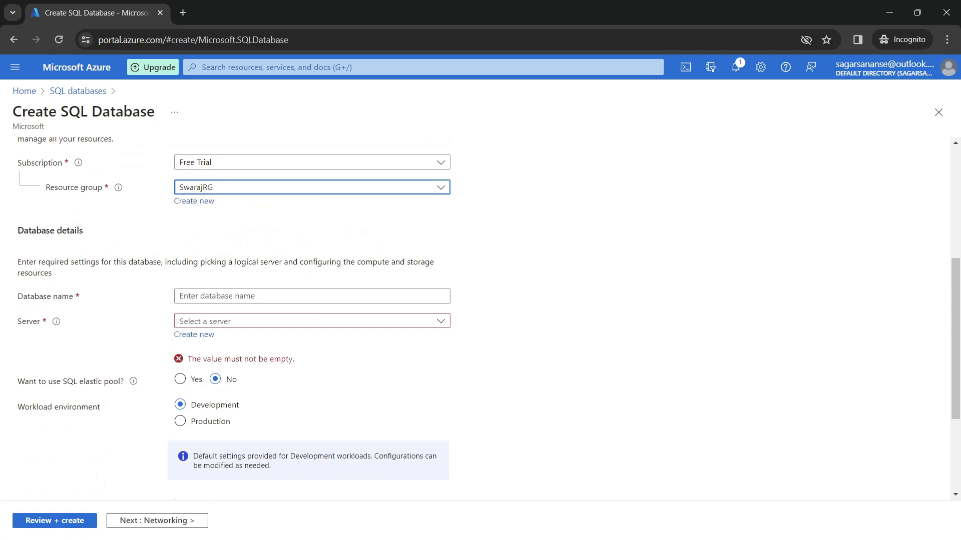
# Switch to the project notes in Notepad and add blank lines and the entry "Subscription" below the last line
pyautogui.hotkey('alt', 'Tab')
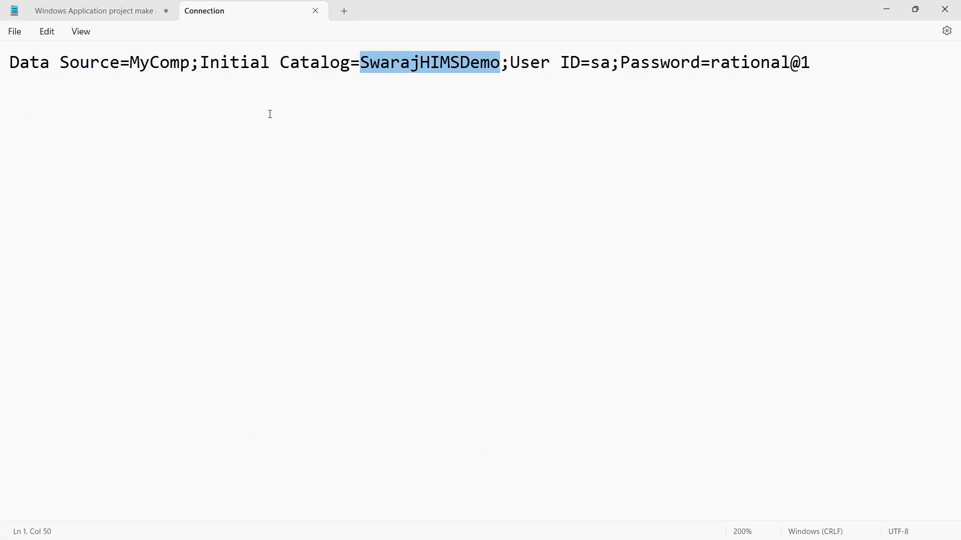
pyautogui.click(47, 10)
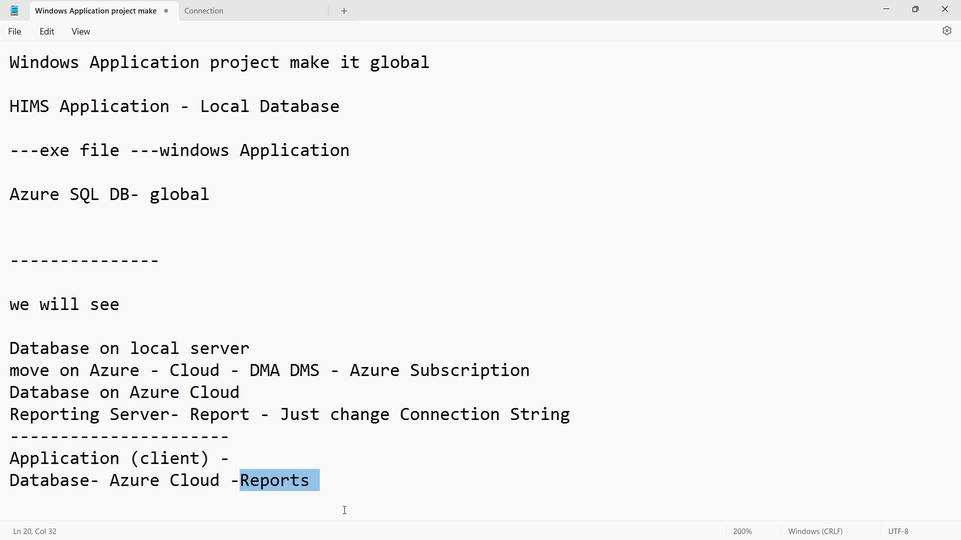
pyautogui.click(343, 483)
pyautogui.press('Return')
pyautogui.press('Return')
pyautogui.press('Return')
pyautogui.press('Return')
pyautogui.press('Return')
pyautogui.press('Return')
pyautogui.press('Return')
pyautogui.press('Return')
pyautogui.press('Return')
pyautogui.press('Return')
pyautogui.press('Return')
pyautogui.press('Return')
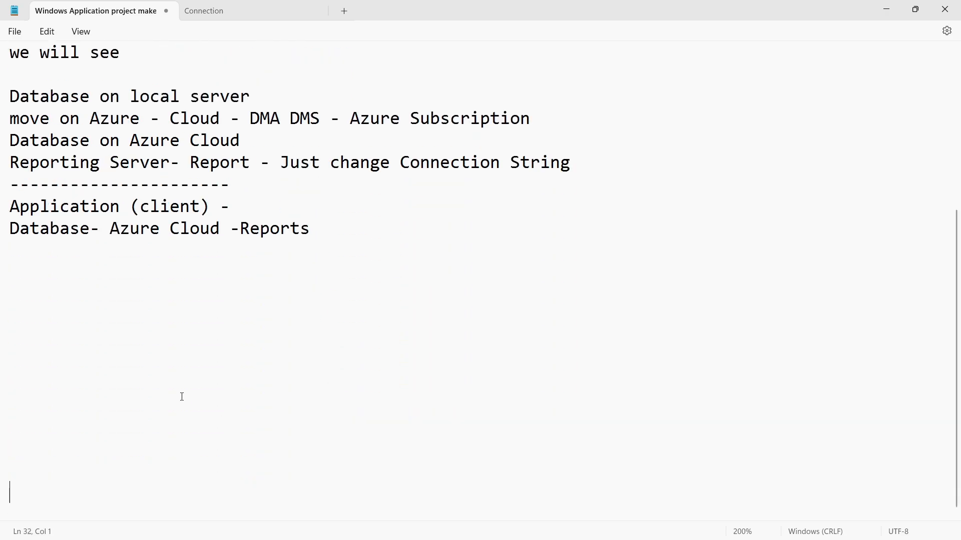
pyautogui.click(101, 304)
pyautogui.write('Subscription')
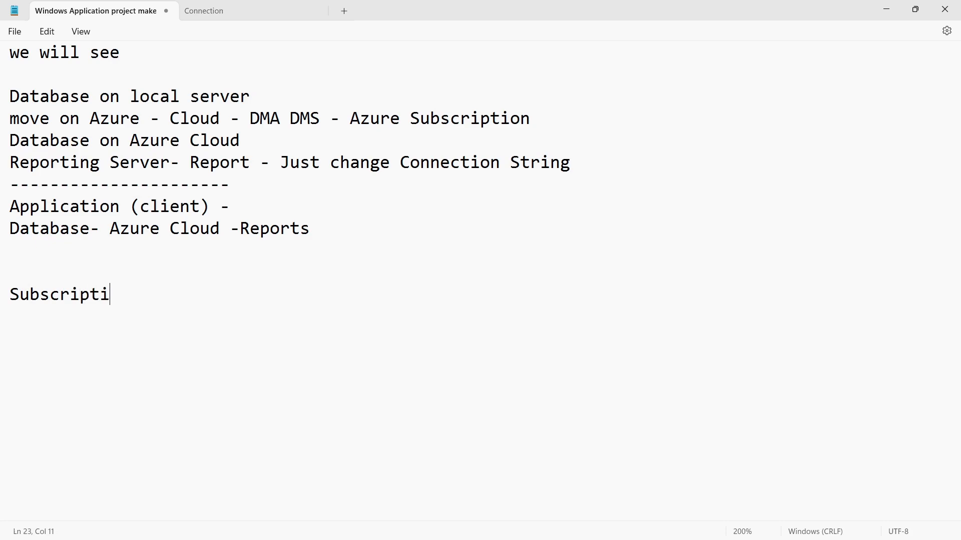
# Add the indented lines "Resource Group" and "Resources" beneath the Subscription entry
pyautogui.press('Return')
pyautogui.press('Tab')
pyautogui.write('Resouc')
pyautogui.write('e')
pyautogui.press('BackSpace')
pyautogui.press('BackSpace')
pyautogui.press('BackSpace')
pyautogui.write('rce Group')
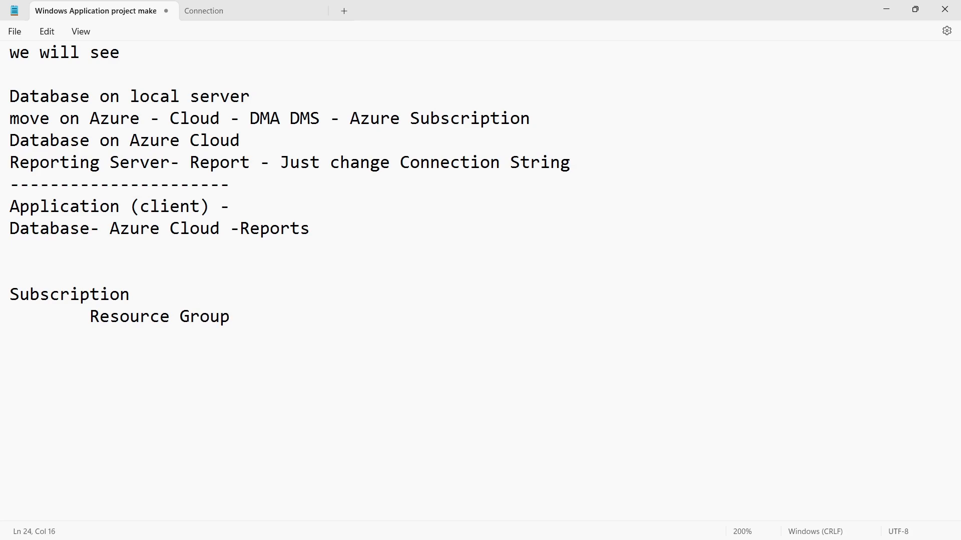
pyautogui.press('Tab')
pyautogui.write('Resources')
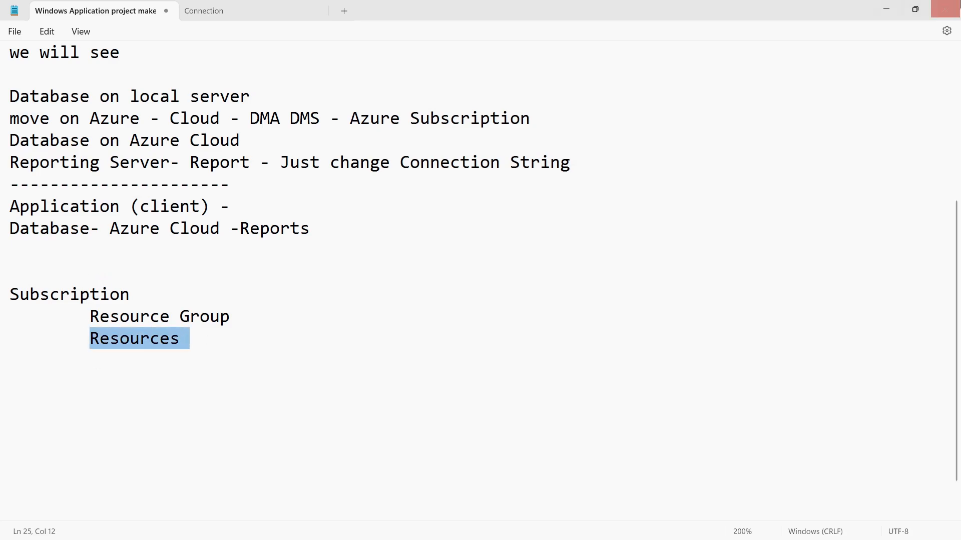
# Return to the Azure portal in the browser and name the new database HIMS
pyautogui.click(882, 13)
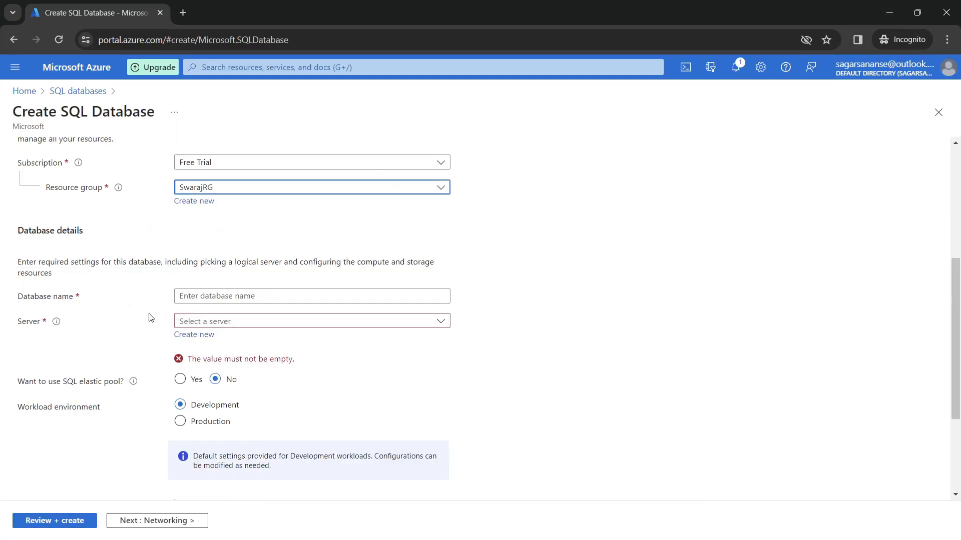
pyautogui.click(230, 296)
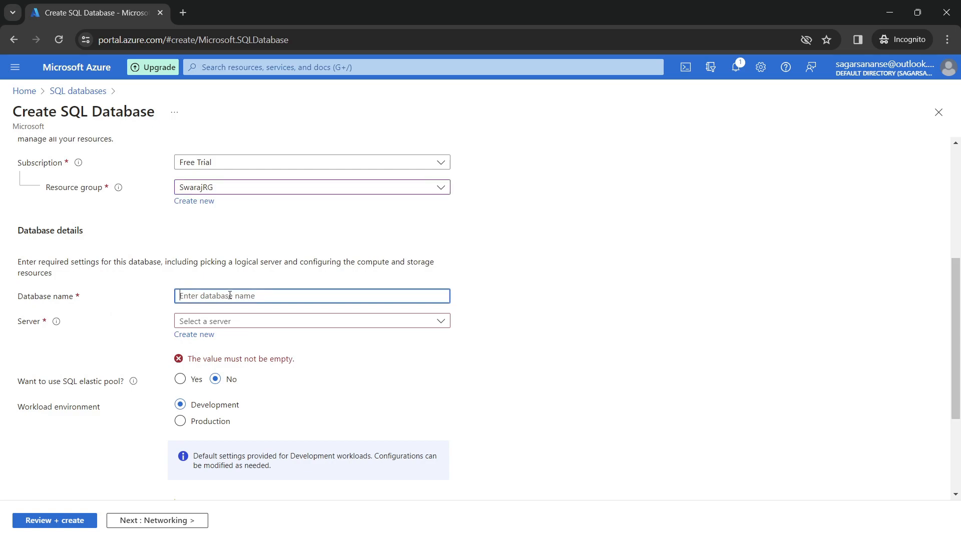
pyautogui.write('HIMS')
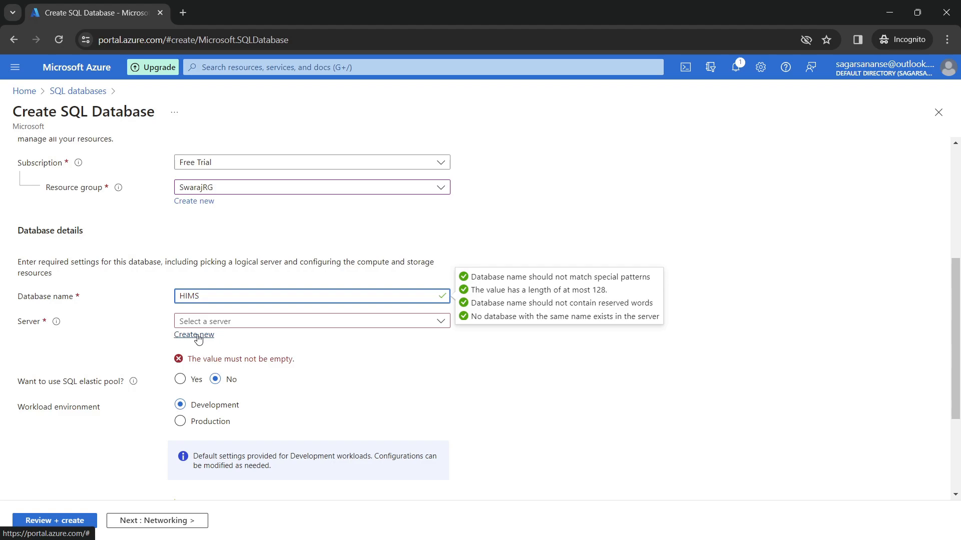
# Start a new database server named azurehimsappsqlserver and set its location to (Asia Pacific) Central India
pyautogui.click(198, 339)
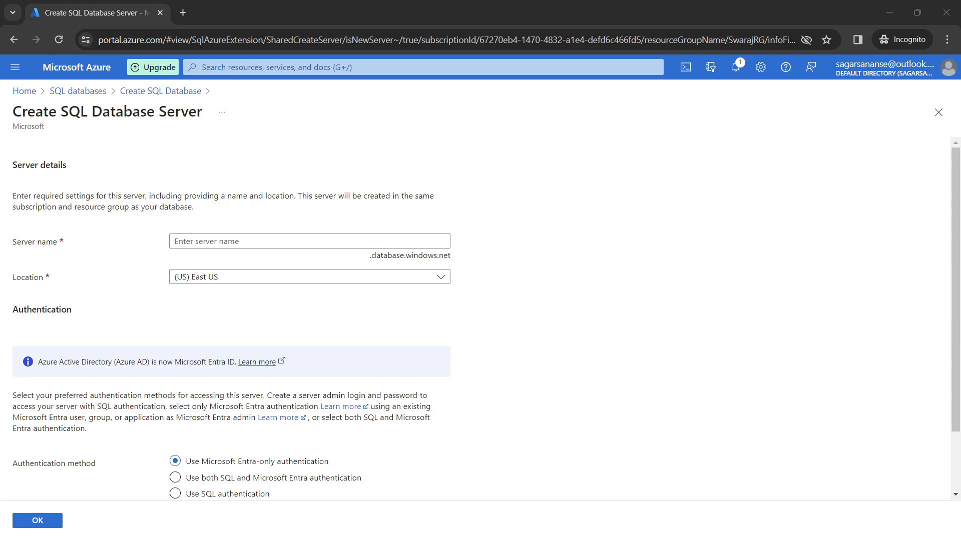
pyautogui.click(172, 242)
pyautogui.write('azurehimsappsqlserver')
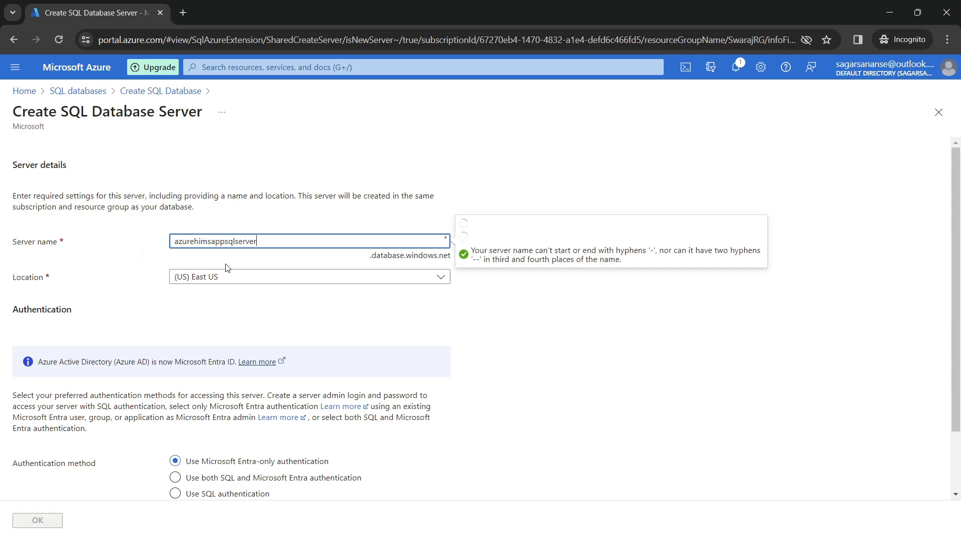
pyautogui.click(256, 319)
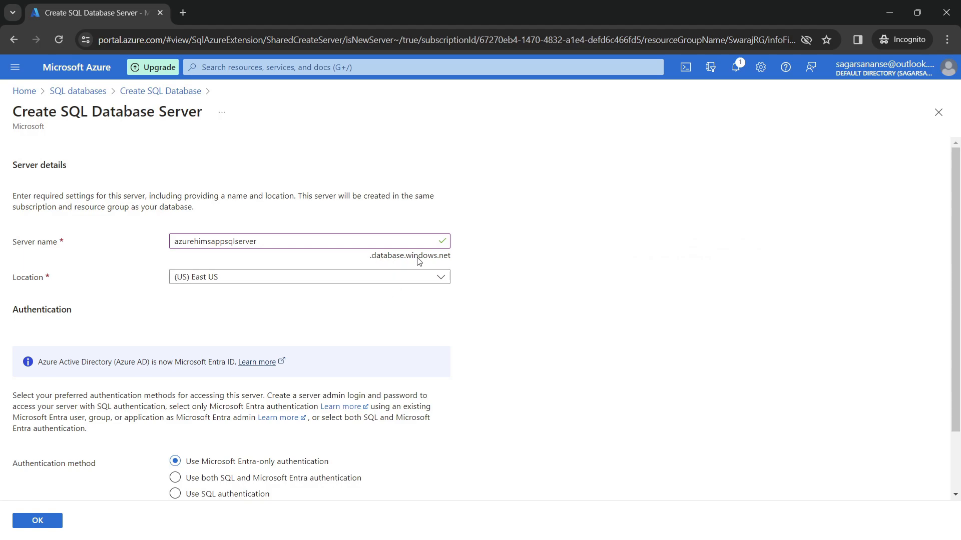
pyautogui.click(229, 281)
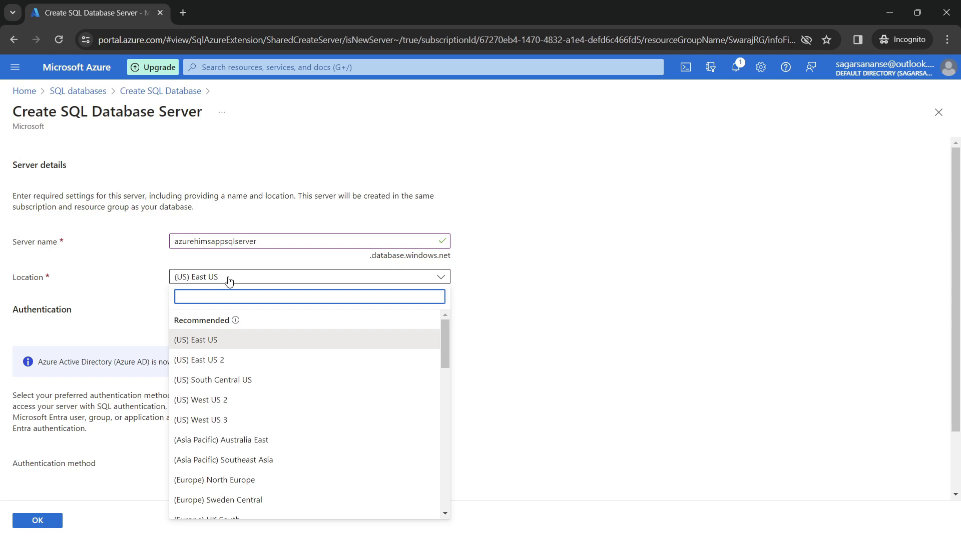
pyautogui.scroll(-3, 267, 407)
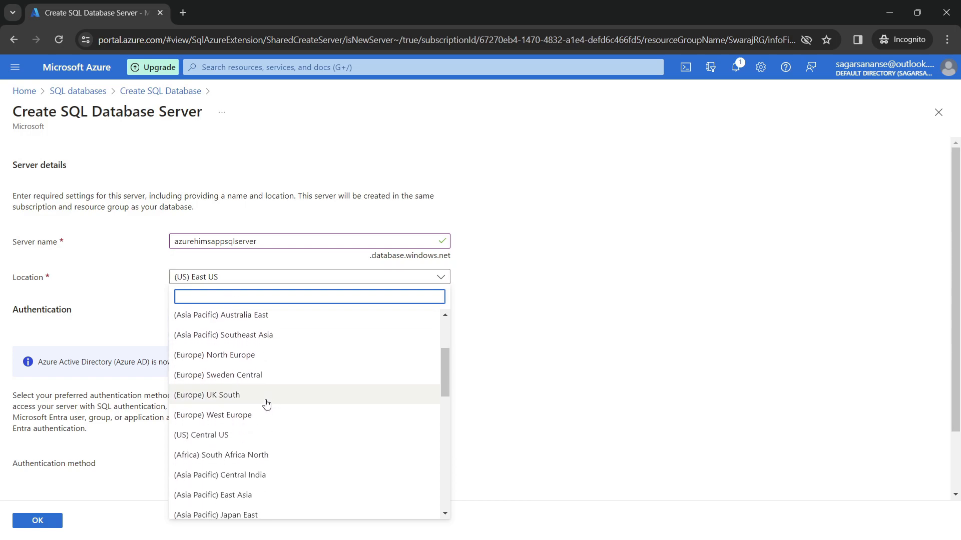
pyautogui.click(253, 475)
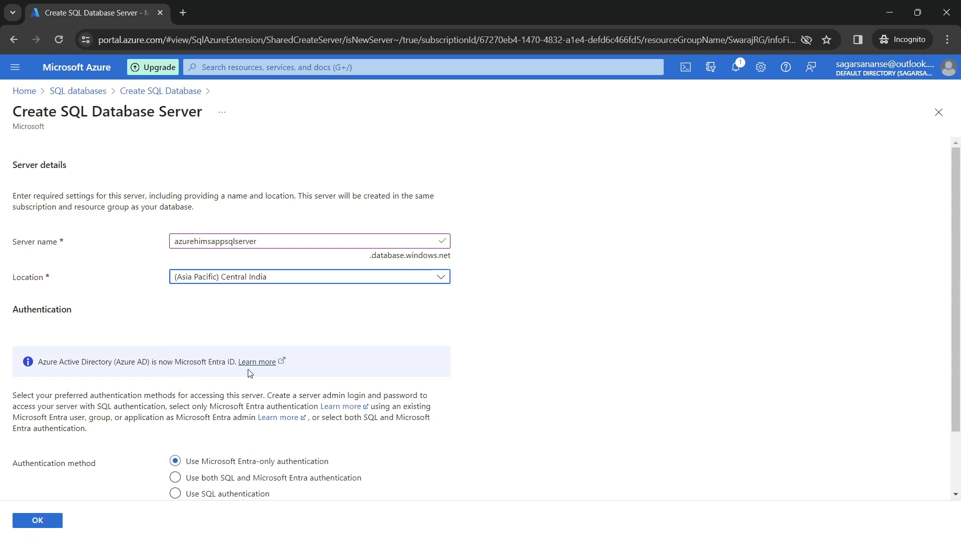
# Choose SQL authentication for the server and enter sqladmin as the server admin login
pyautogui.scroll(-2, 183, 347)
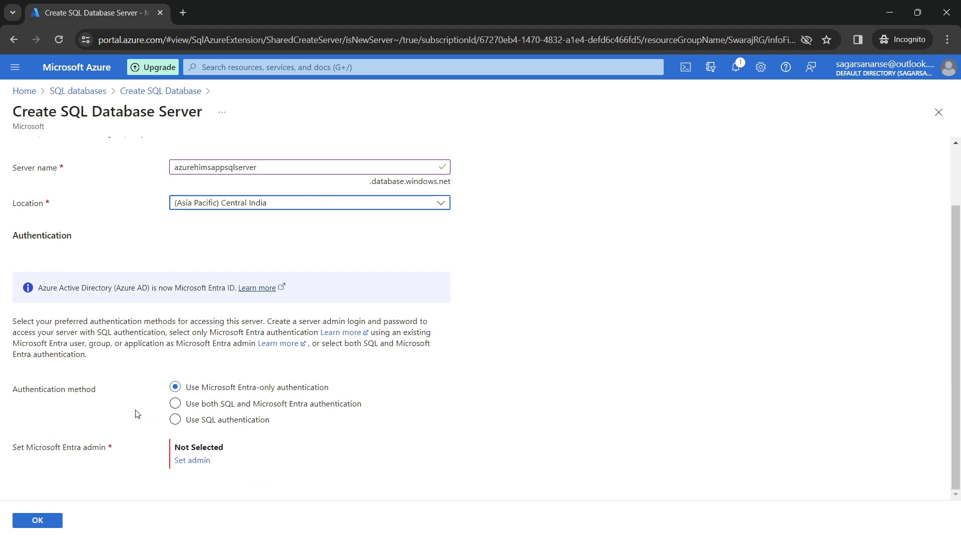
pyautogui.click(211, 426)
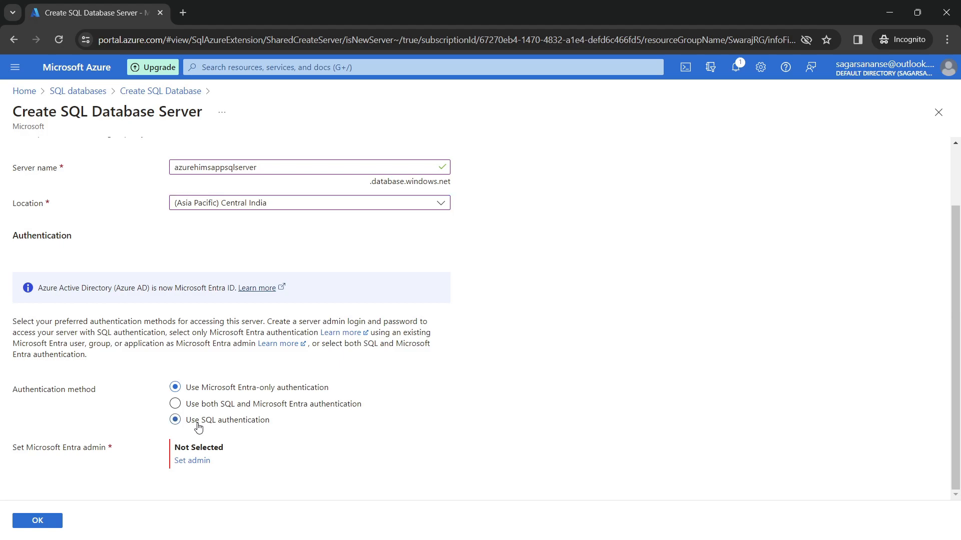
pyautogui.scroll(-1, 210, 418)
pyautogui.click(210, 408)
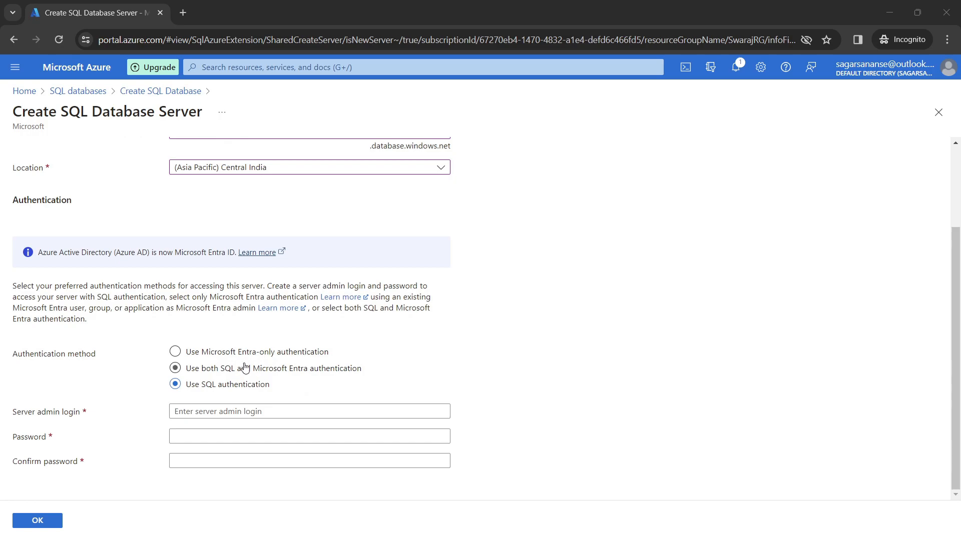
pyautogui.click(195, 411)
pyautogui.write('sqladmin')
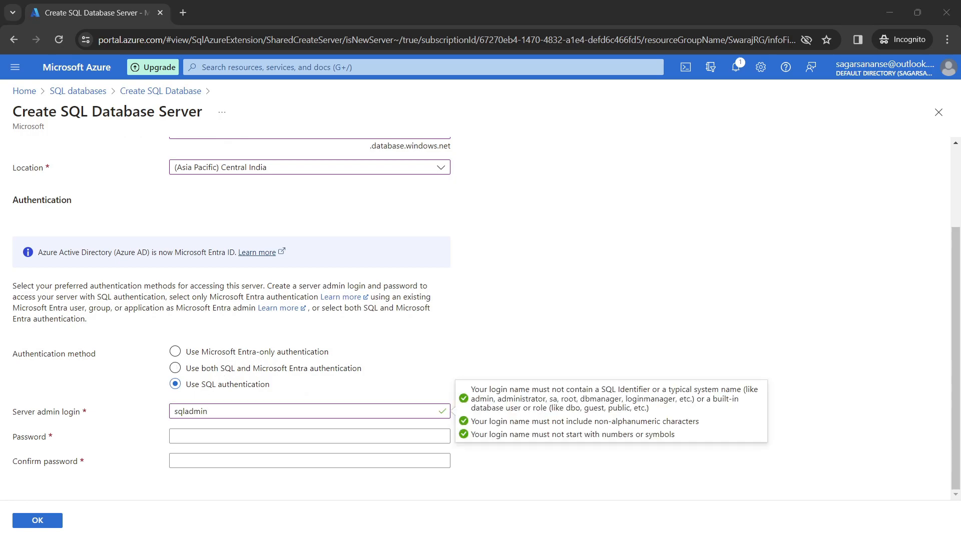
# Paste the server admin password into the password and confirmation fields and accept the server settings
pyautogui.click(197, 437)
pyautogui.hotkey('ctrl', 'v')
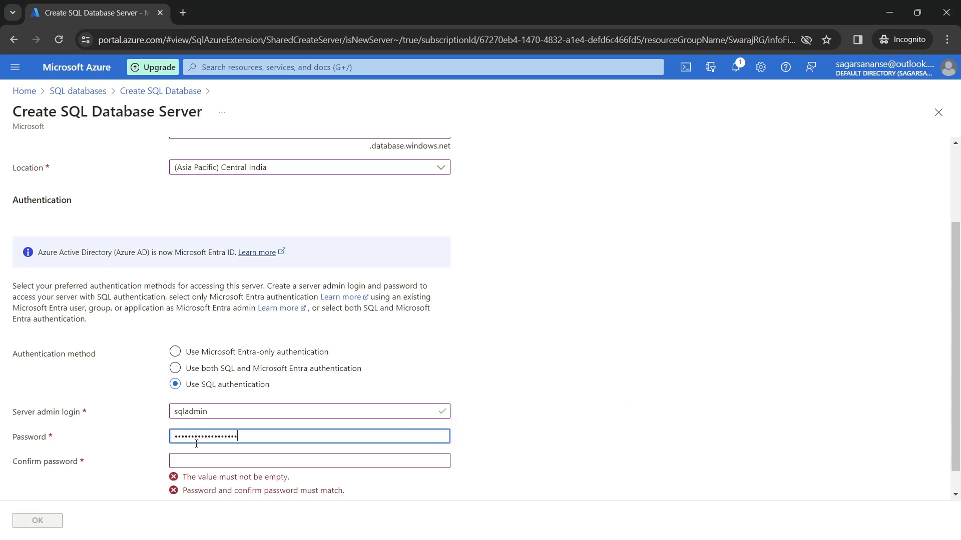
pyautogui.click(195, 460)
pyautogui.hotkey('ctrl', 'v')
pyautogui.click(159, 460)
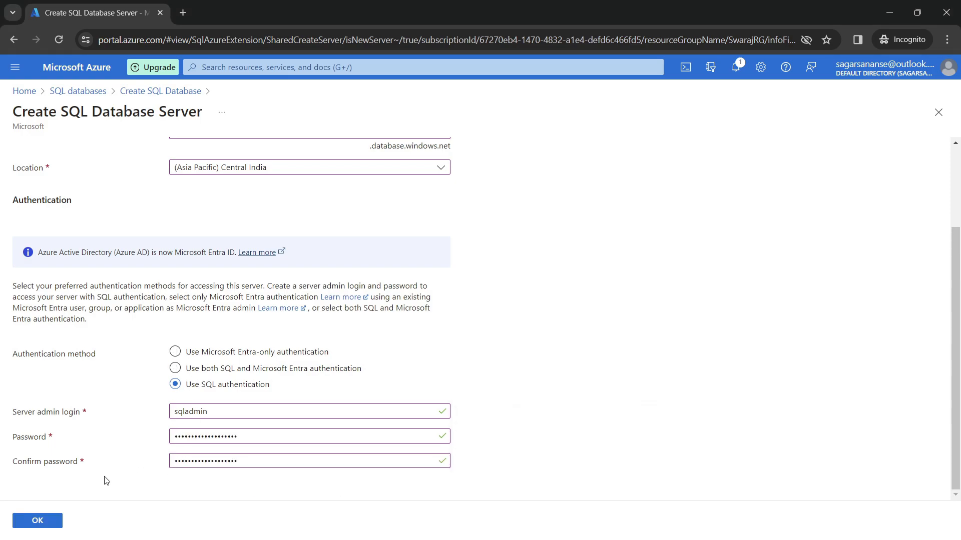
pyautogui.click(41, 523)
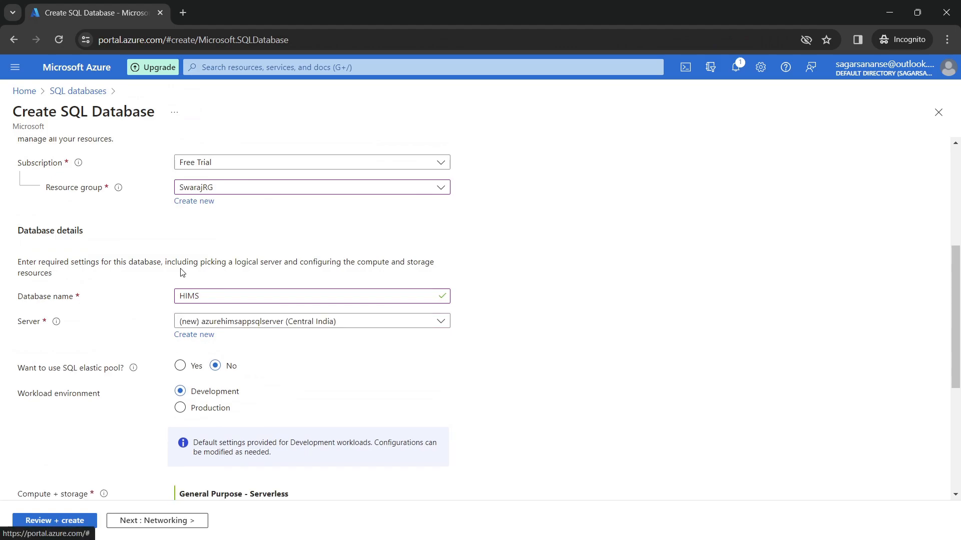
# Set the database's backup storage redundancy to locally-redundant backup storage
pyautogui.scroll(-5, 182, 272)
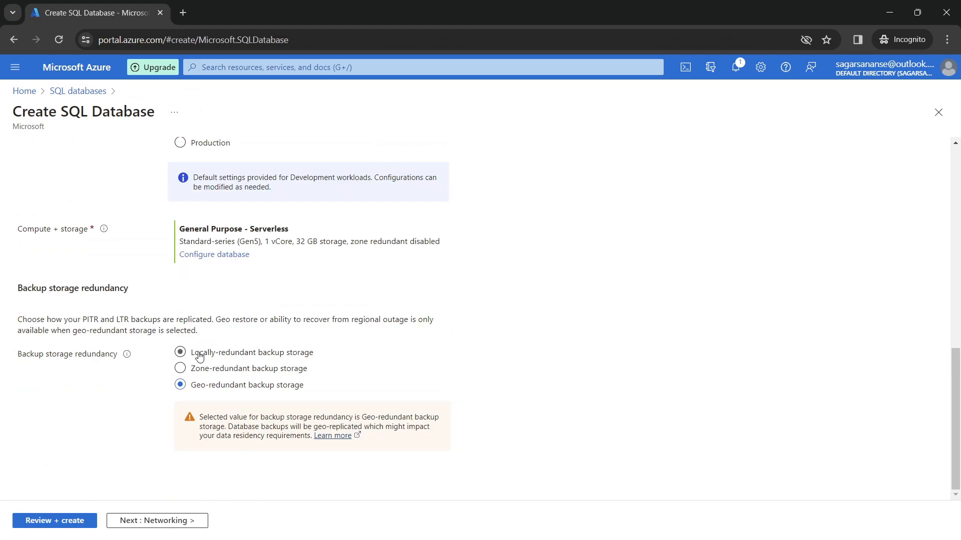
pyautogui.click(180, 353)
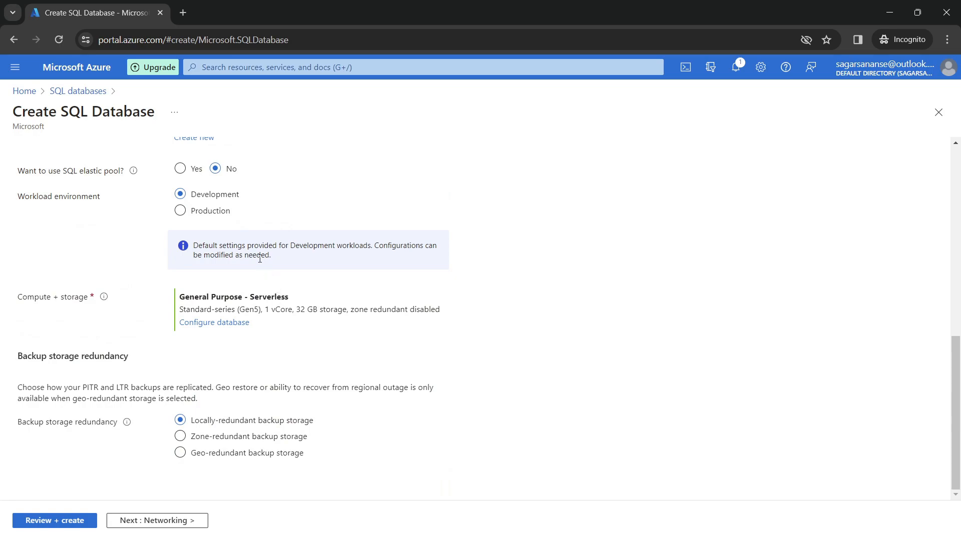
pyautogui.scroll(3, 242, 224)
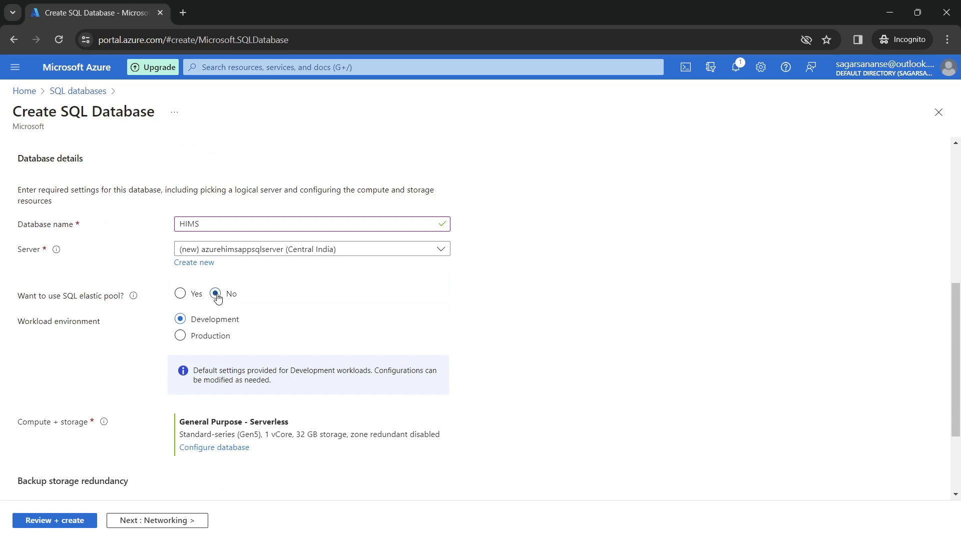
# Apply the Standard (Budget friendly) service tier to the database and proceed to the review of its settings
pyautogui.scroll(-3, 289, 334)
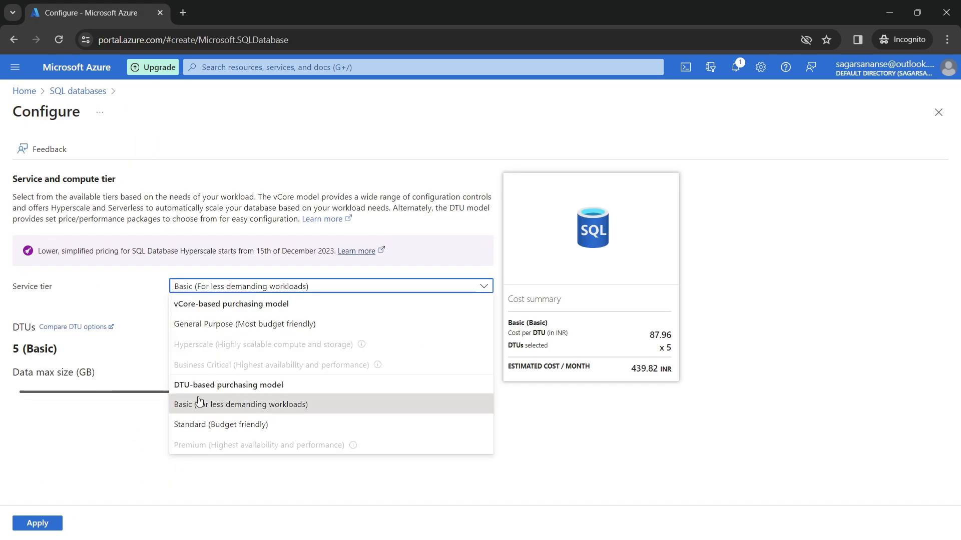
pyautogui.click(184, 424)
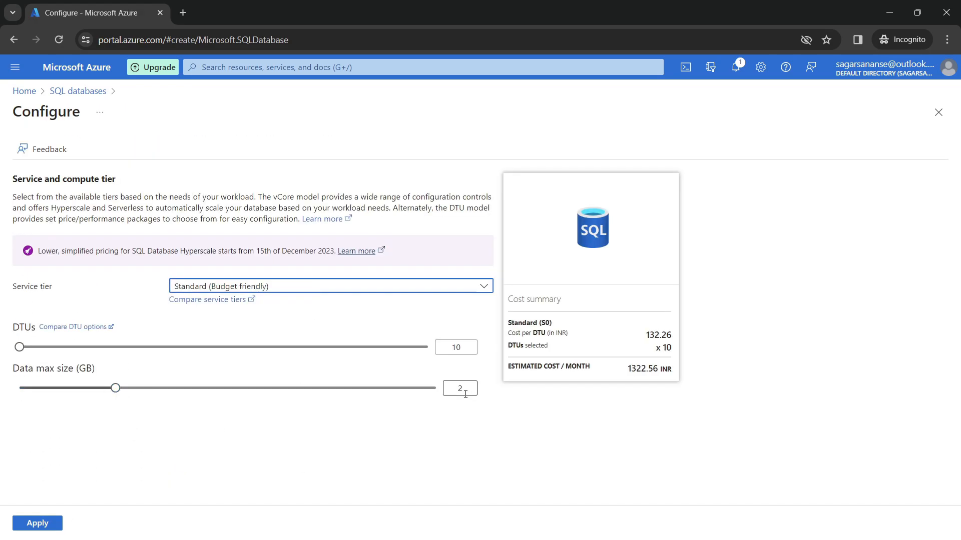
pyautogui.click(30, 523)
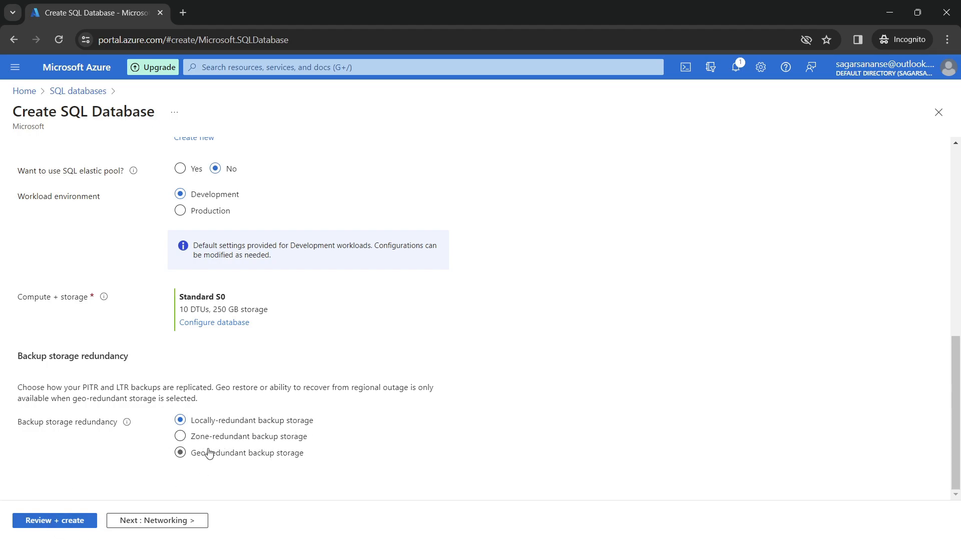
pyautogui.click(53, 521)
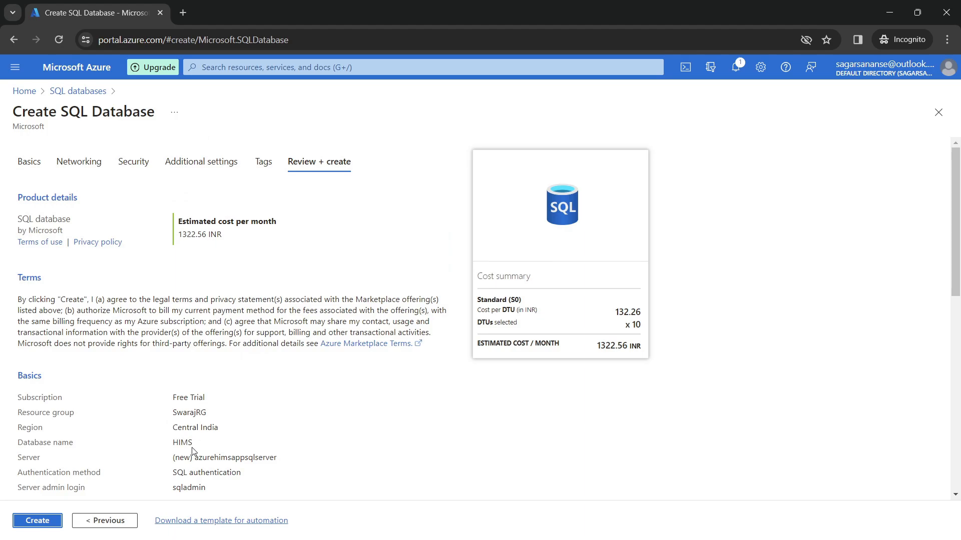
# Review the configured database and server settings and start creating the HIMS database
pyautogui.scroll(-3, 192, 450)
pyautogui.click(34, 520)
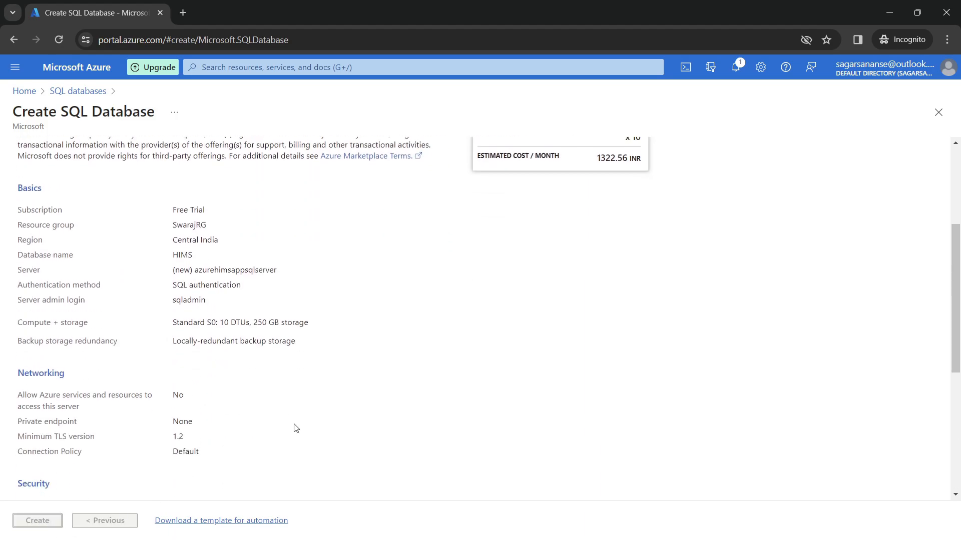
pyautogui.scroll(4, 500, 330)
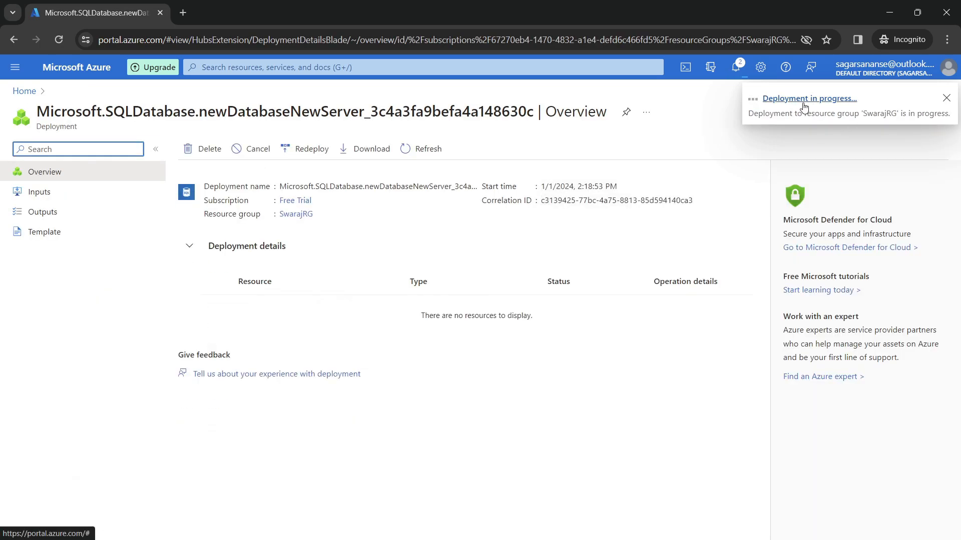
# Open the running deployment from its notification and examine the operation details of the SQL server resource
pyautogui.click(787, 101)
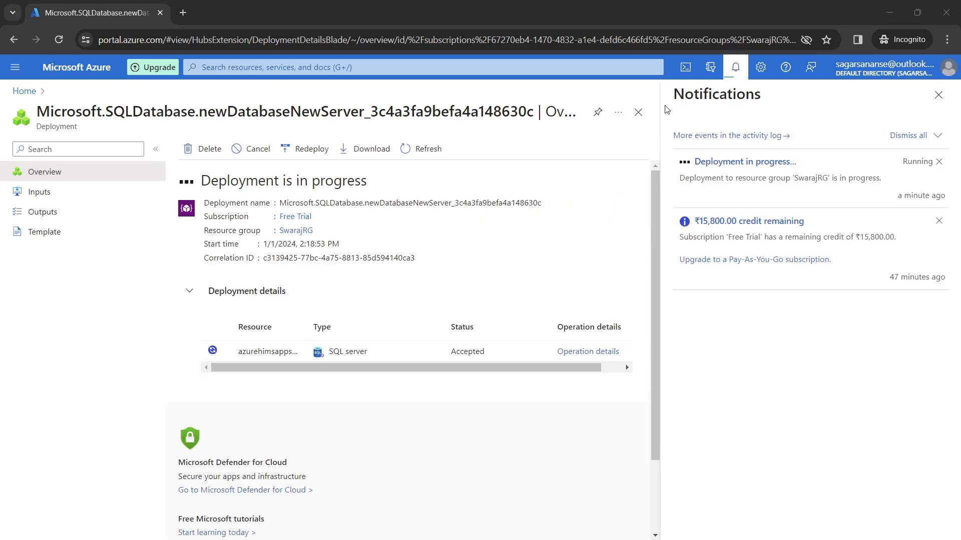
pyautogui.click(735, 162)
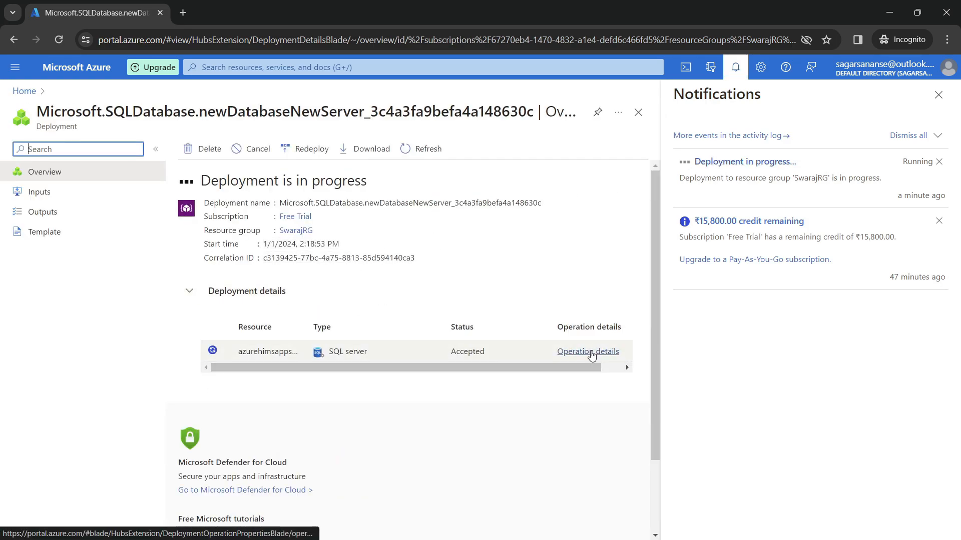
pyautogui.click(588, 351)
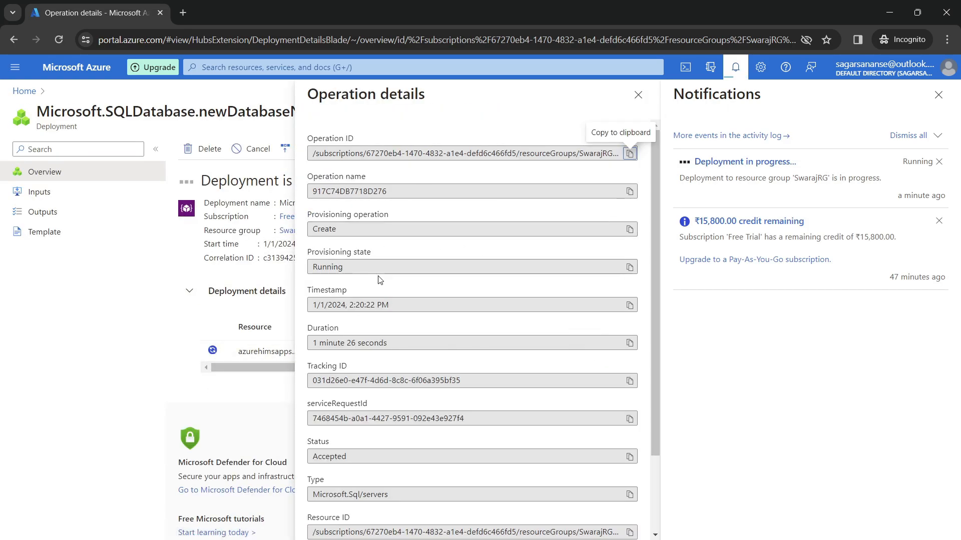
pyautogui.scroll(-1, 360, 263)
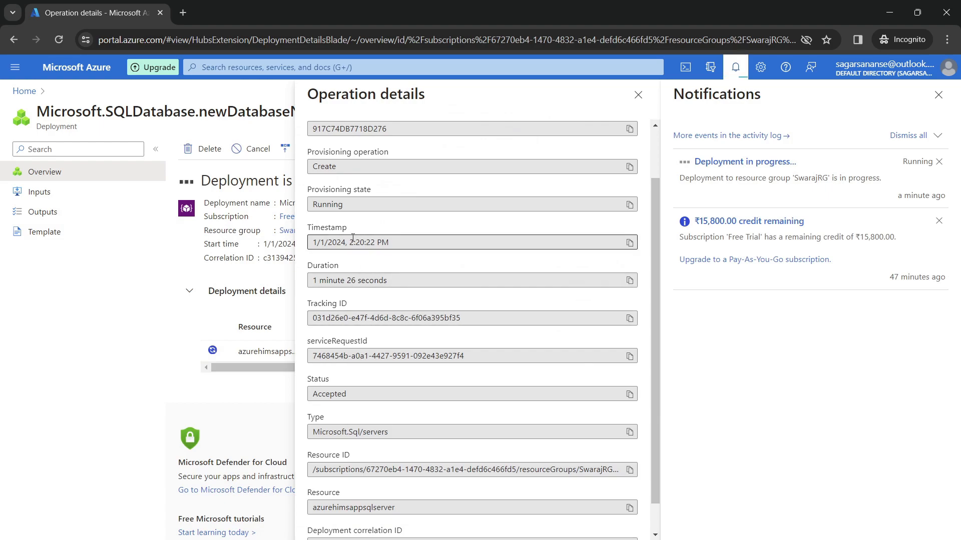
pyautogui.scroll(-1, 390, 351)
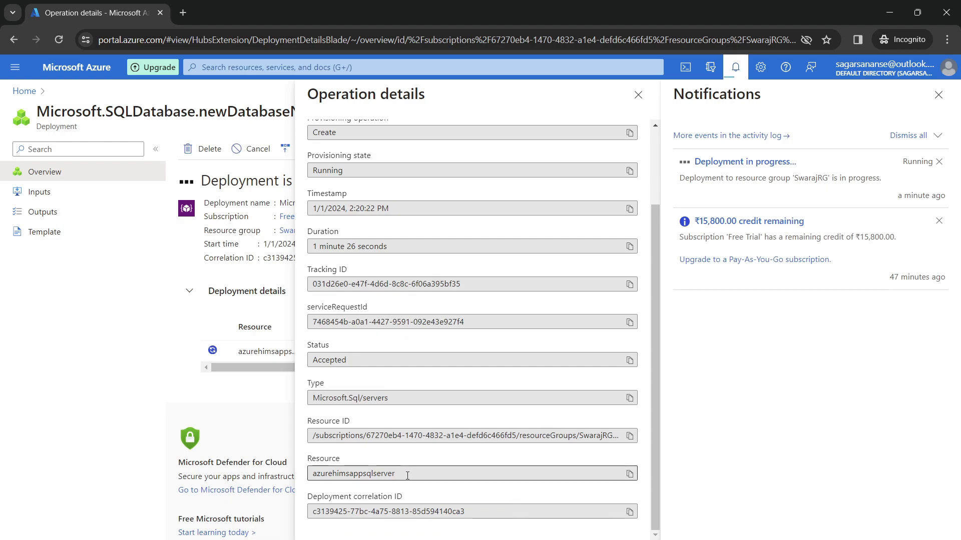
pyautogui.scroll(2, 480, 416)
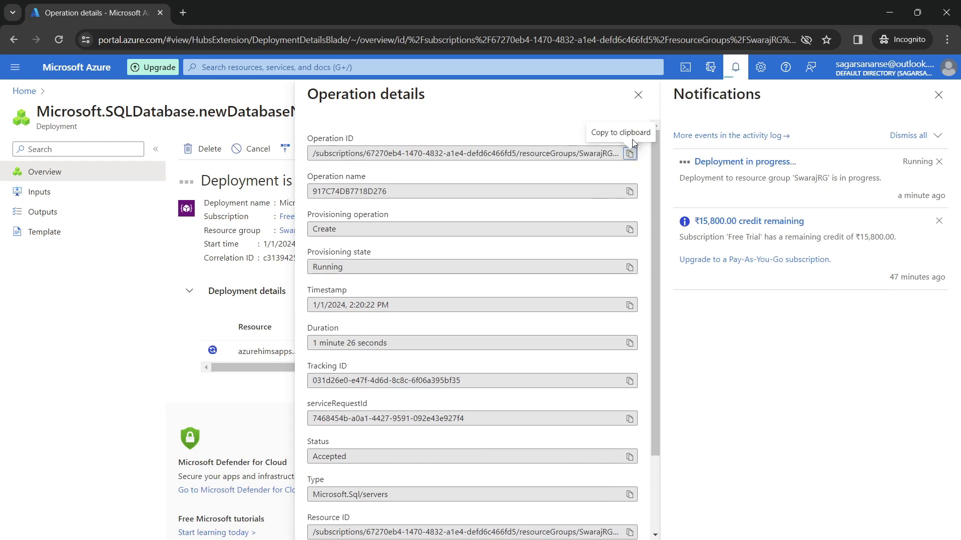
pyautogui.click(638, 94)
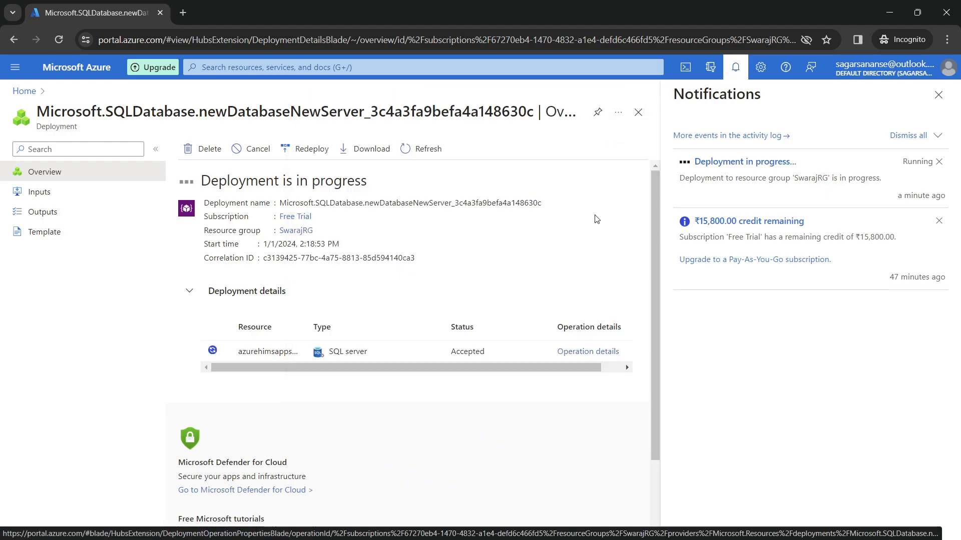
# Duplicate the deployment page in a second browser tab and go to the portal home page there
pyautogui.rightClick(136, 14)
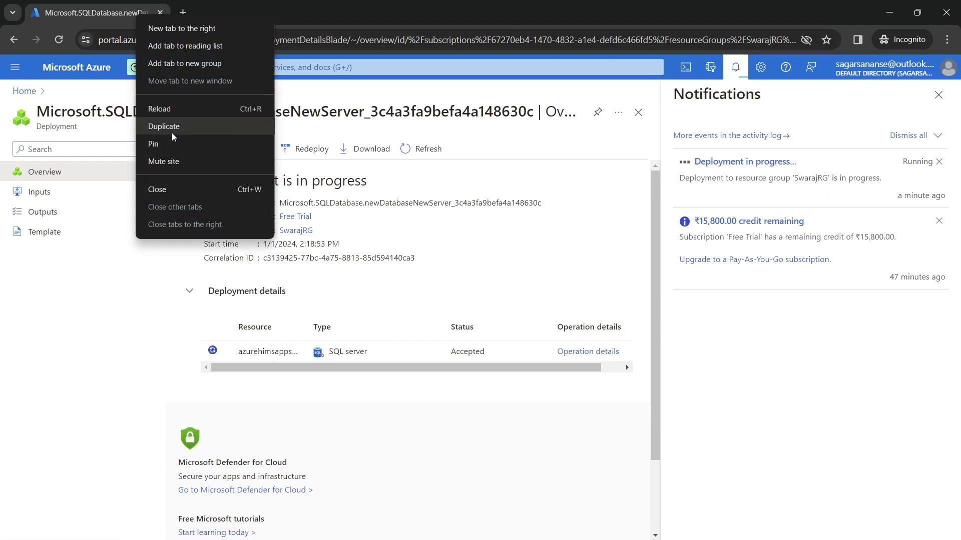
pyautogui.click(170, 127)
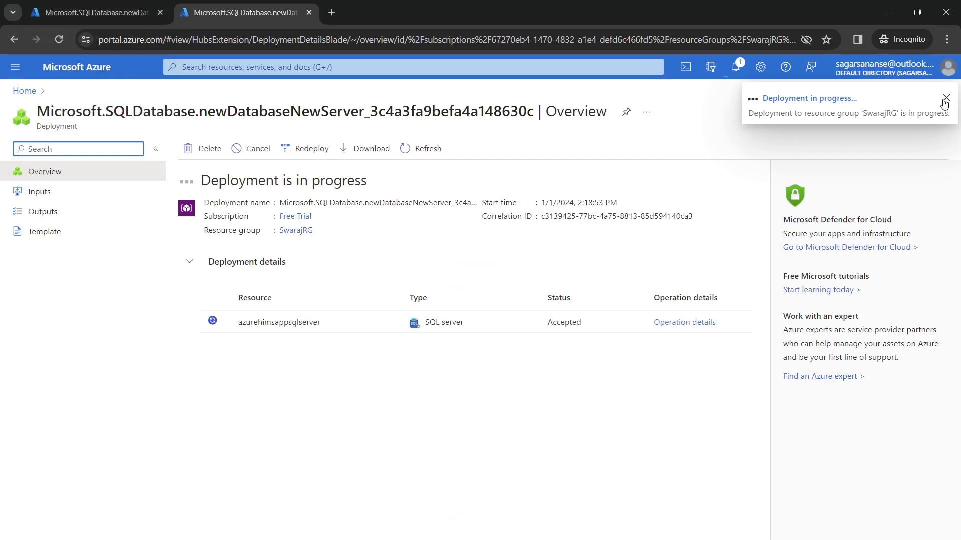
pyautogui.click(23, 91)
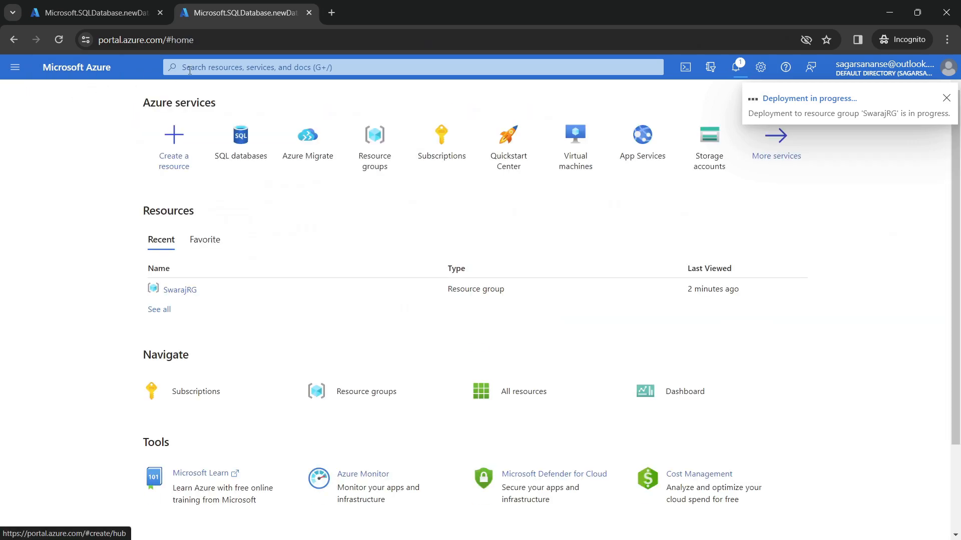
# Search the portal for Azure Migrate, open the service and dismiss the credit notification
pyautogui.click(266, 66)
pyautogui.write('Azure ')
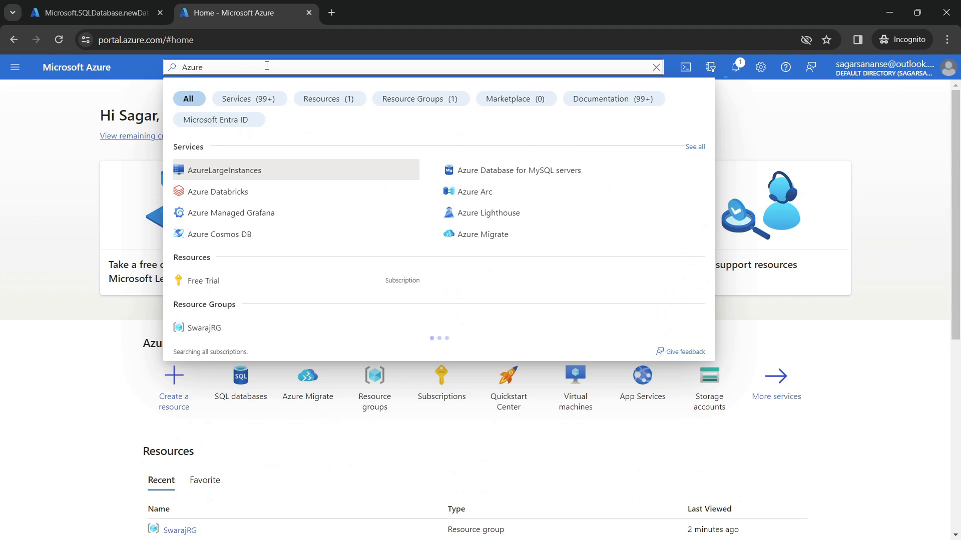
pyautogui.write('migra')
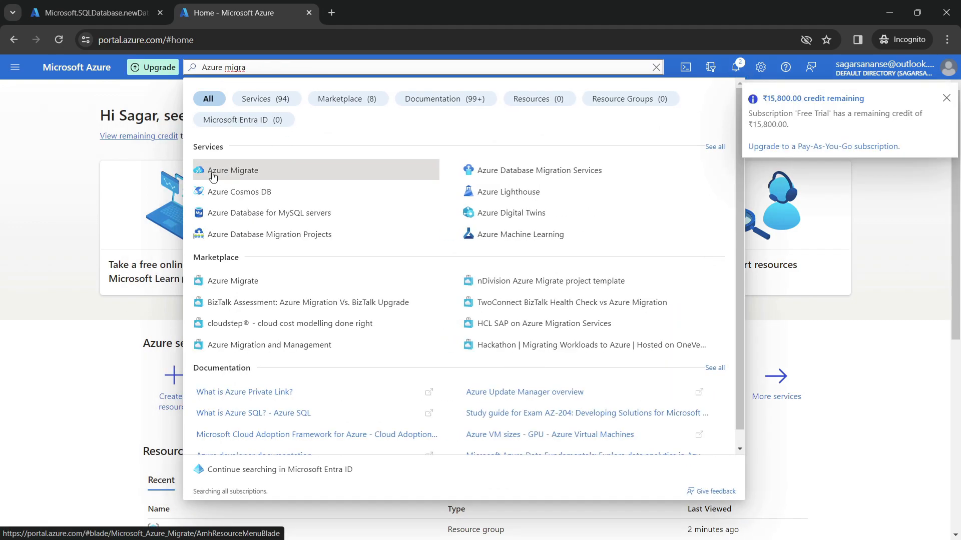
pyautogui.click(213, 177)
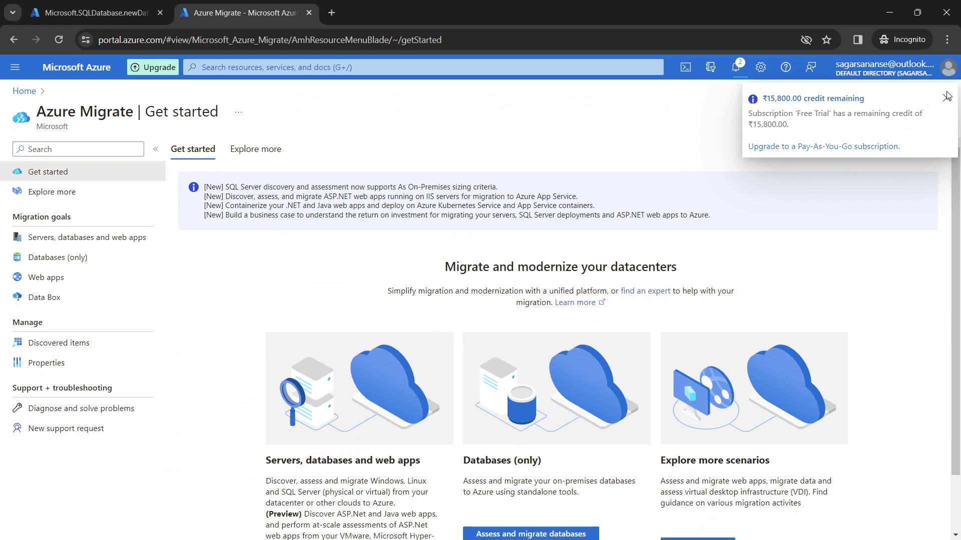
pyautogui.click(946, 98)
# Start a new project under the Databases (only) migration goal and assign it to the SwarajRG resource group
pyautogui.scroll(-1, 394, 368)
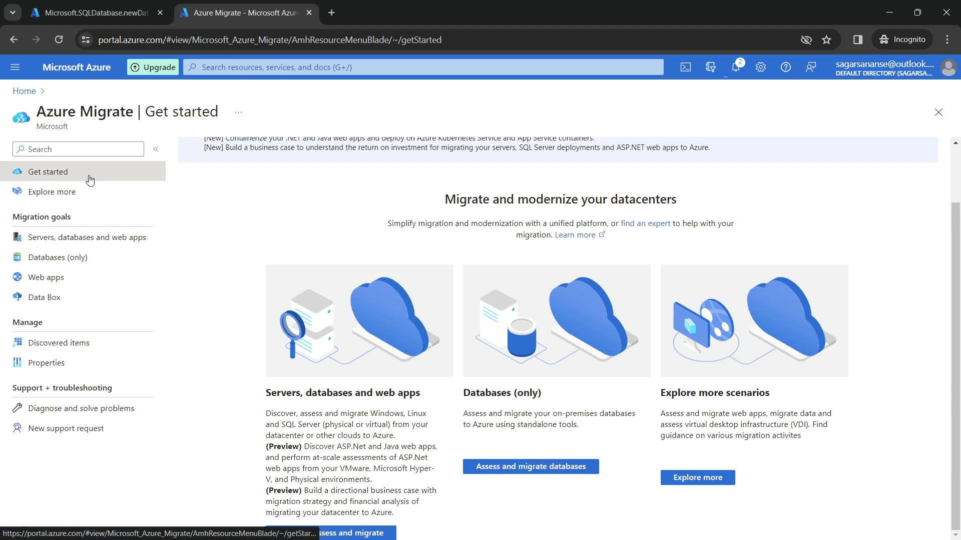
pyautogui.click(67, 260)
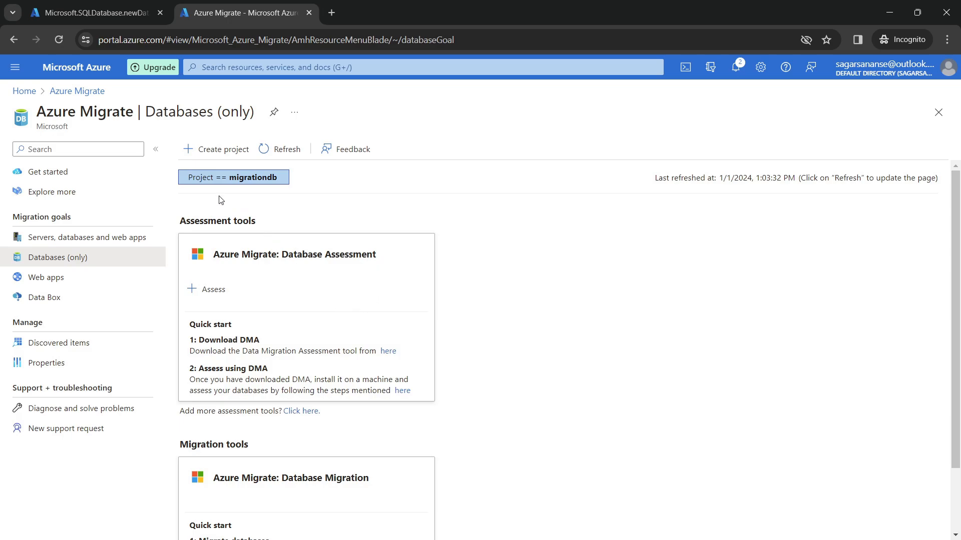
pyautogui.click(217, 149)
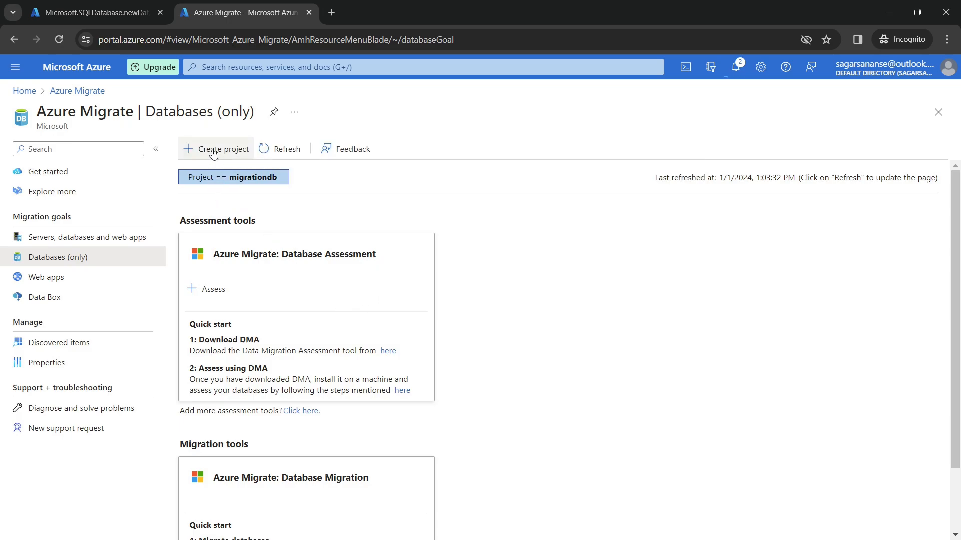
pyautogui.click(221, 210)
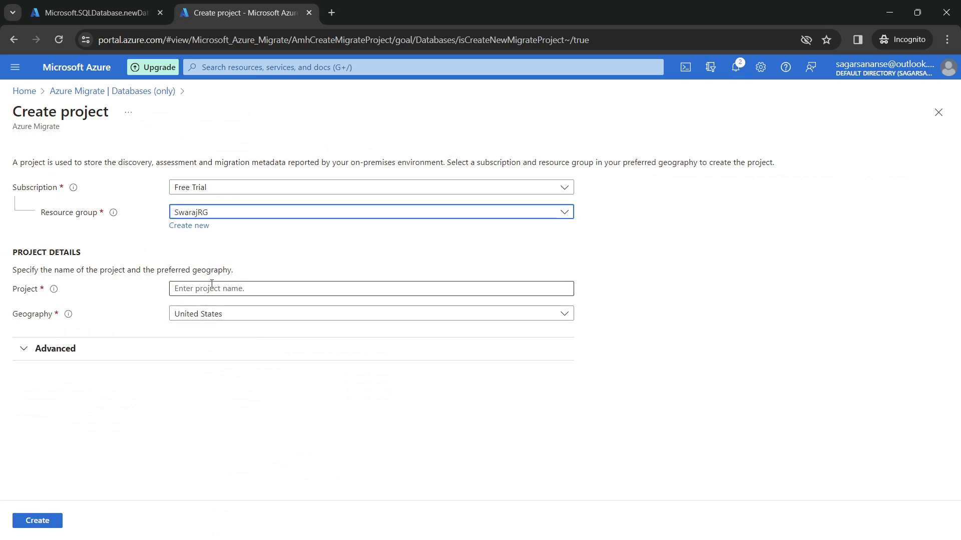
# Name the migration project MigrationDBNew and set its geography to India
pyautogui.click(291, 292)
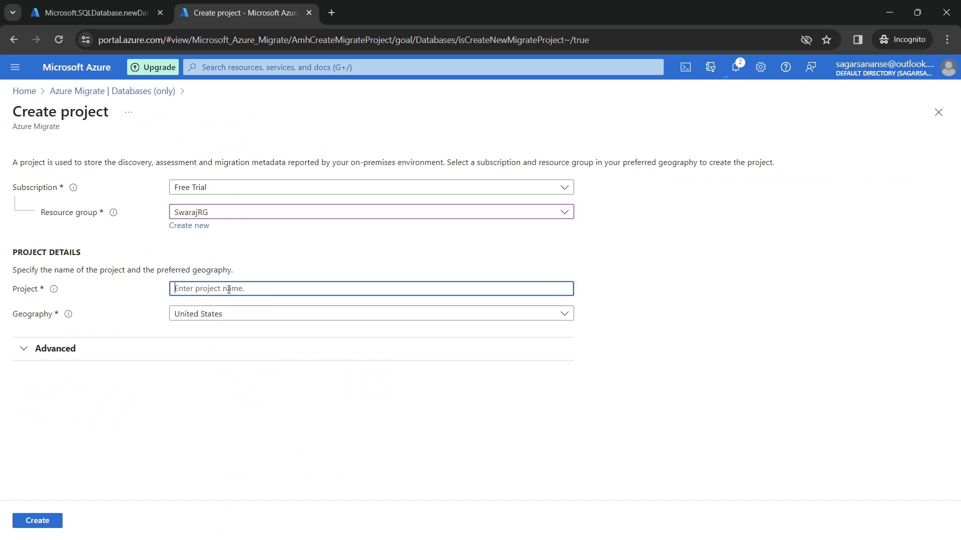
pyautogui.write('MigrationDBNew')
pyautogui.click(212, 317)
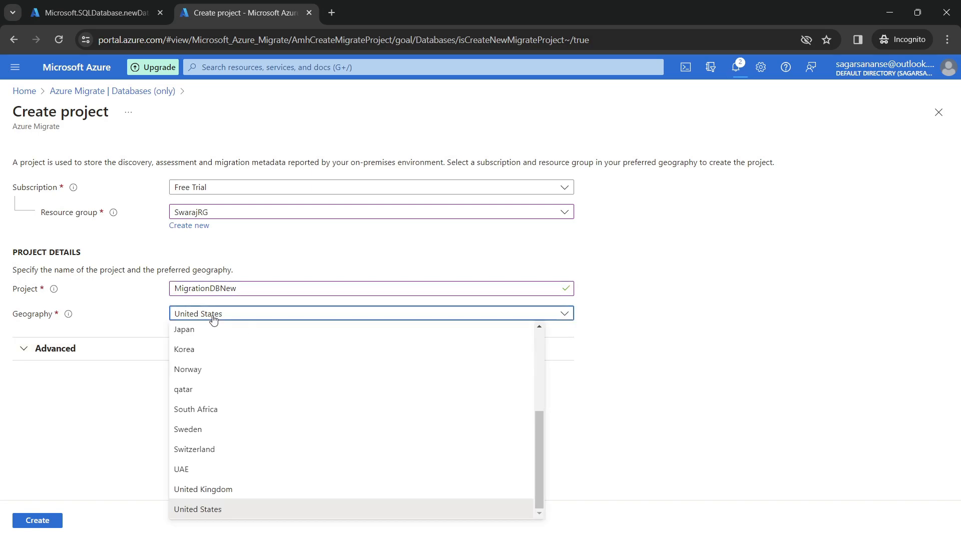
pyautogui.scroll(4, 300, 419)
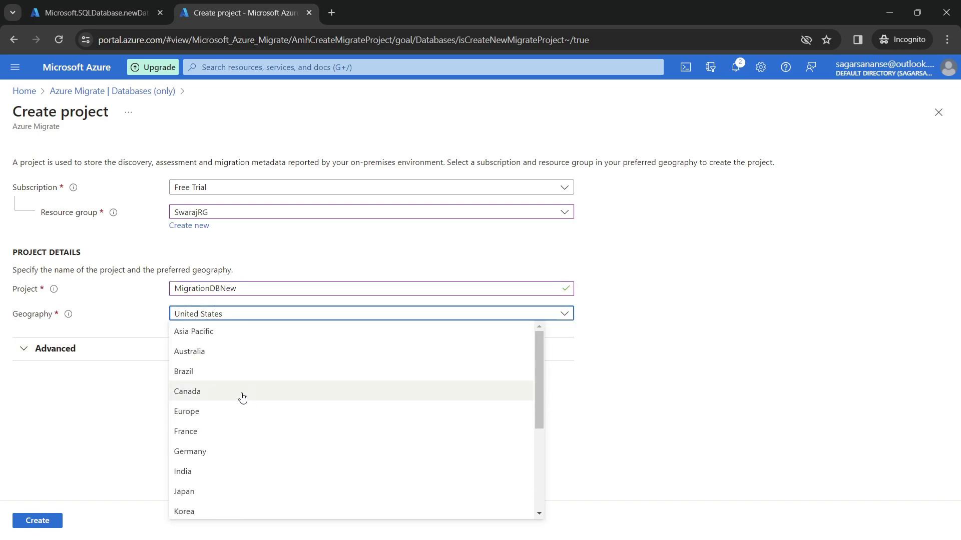
pyautogui.scroll(-2, 238, 424)
pyautogui.click(209, 416)
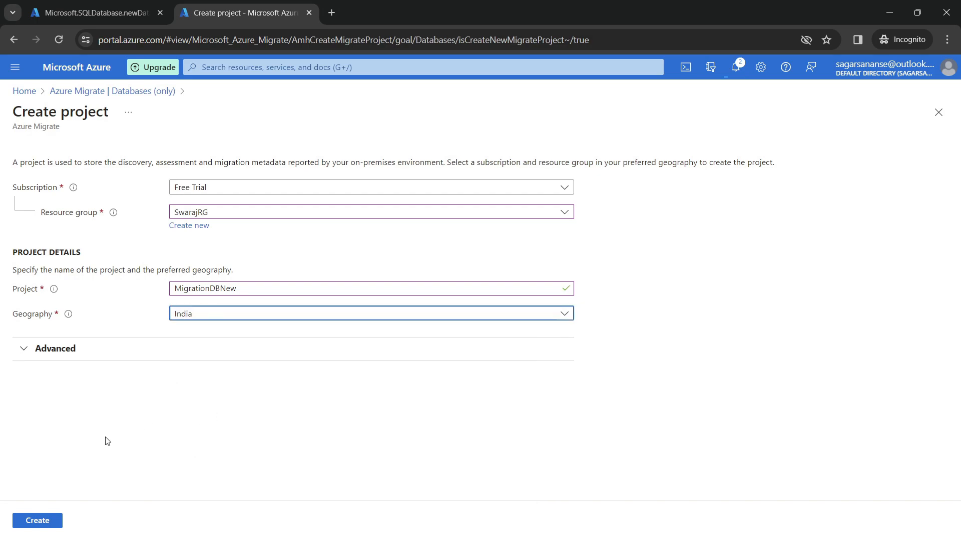
# Check the project's advanced connectivity setting and create the migration project
pyautogui.click(39, 350)
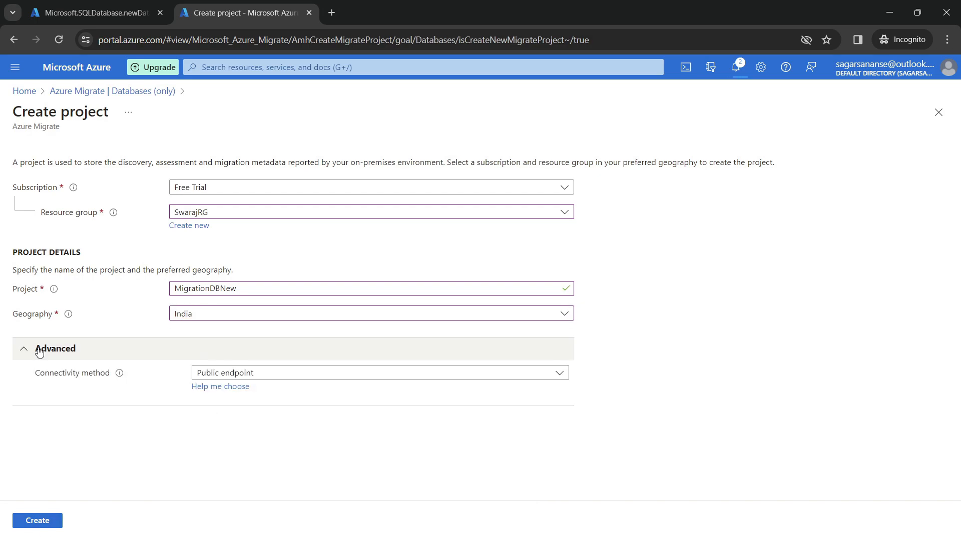
pyautogui.click(39, 351)
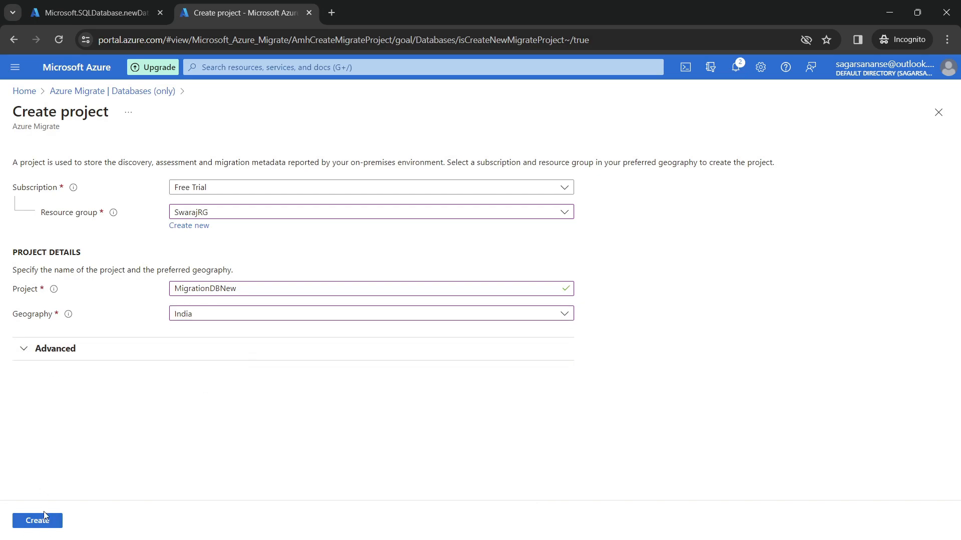
pyautogui.click(37, 520)
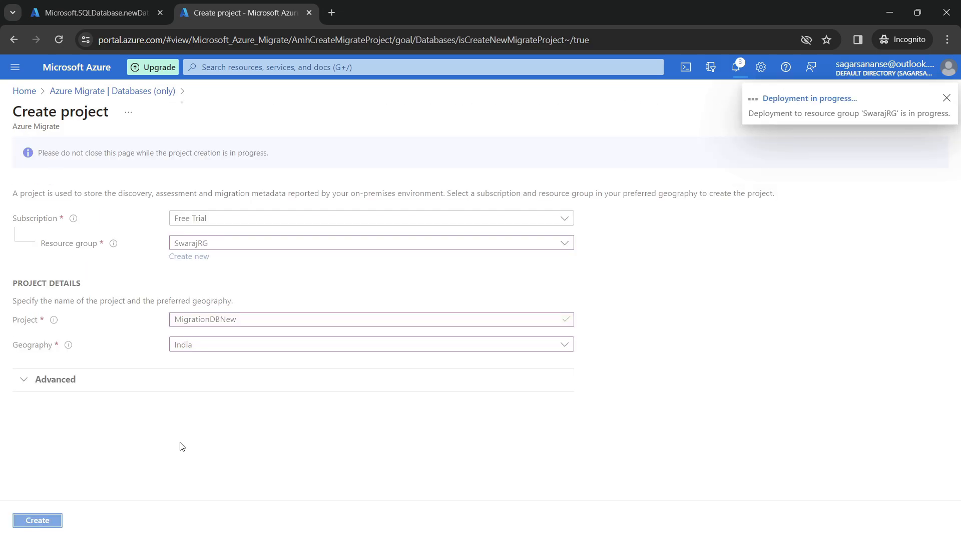
# Check the progress of the SQL database deployment and return to the migration project page
pyautogui.click(62, 15)
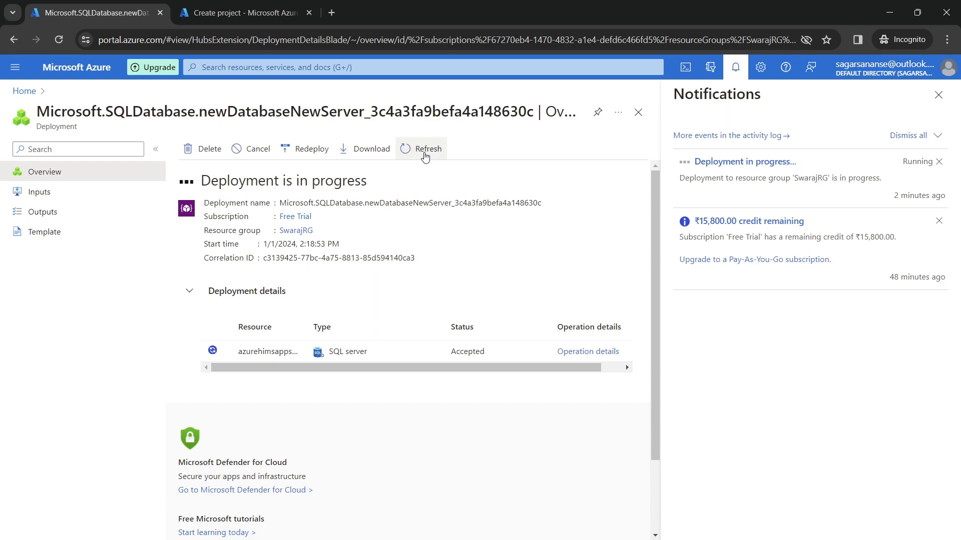
pyautogui.click(210, 13)
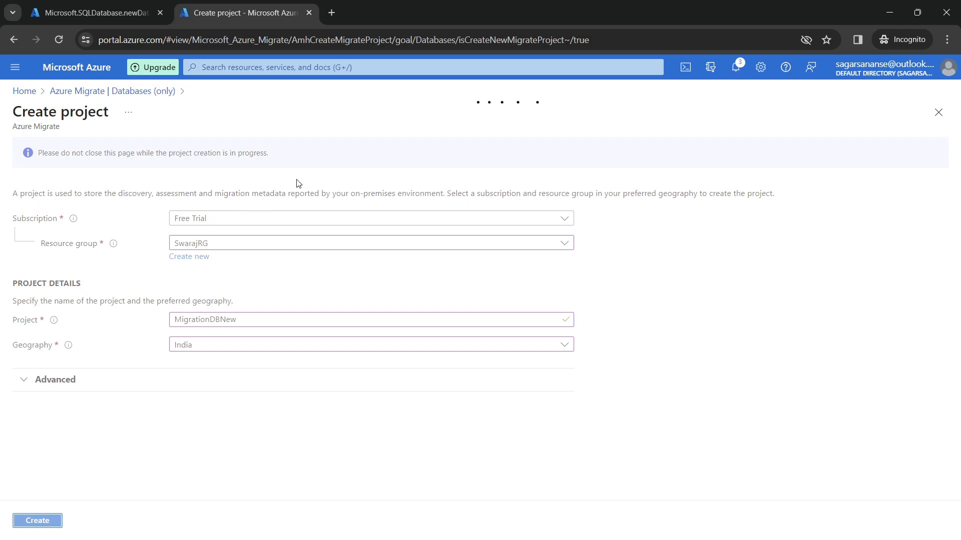
pyautogui.click(332, 12)
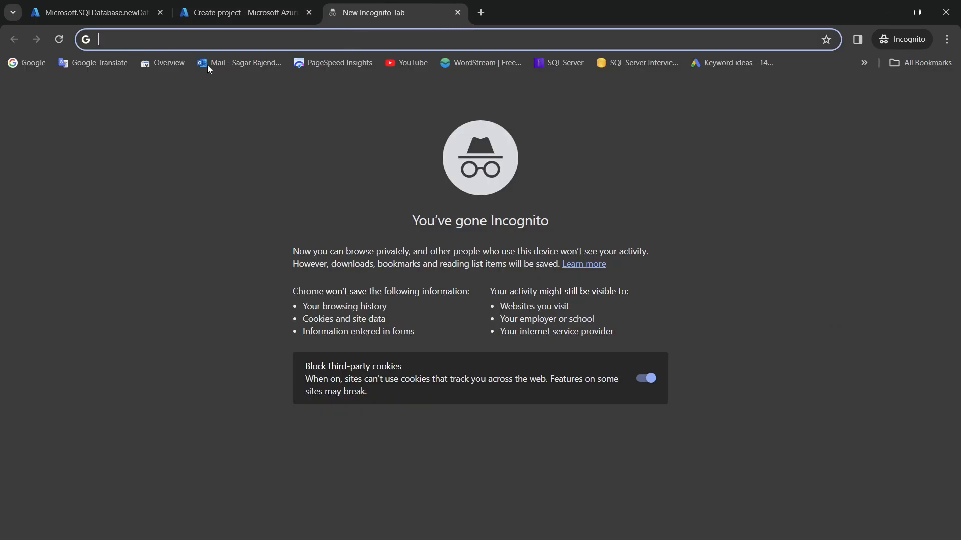
pyautogui.click(29, 65)
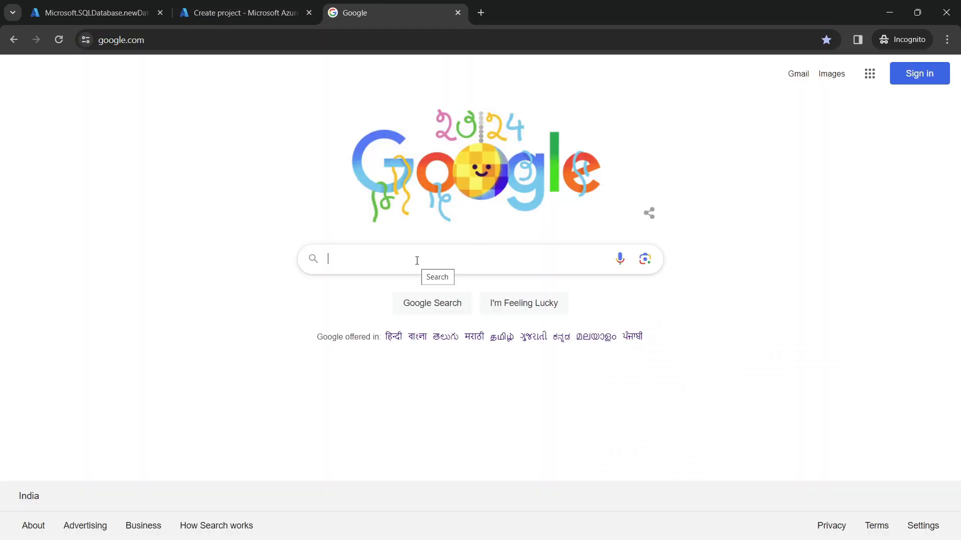
pyautogui.click(458, 13)
# Duplicate the Azure Migrate databases page in another tab, dismiss the deployment notification and return to the SQL database deployment page
pyautogui.rightClick(222, 20)
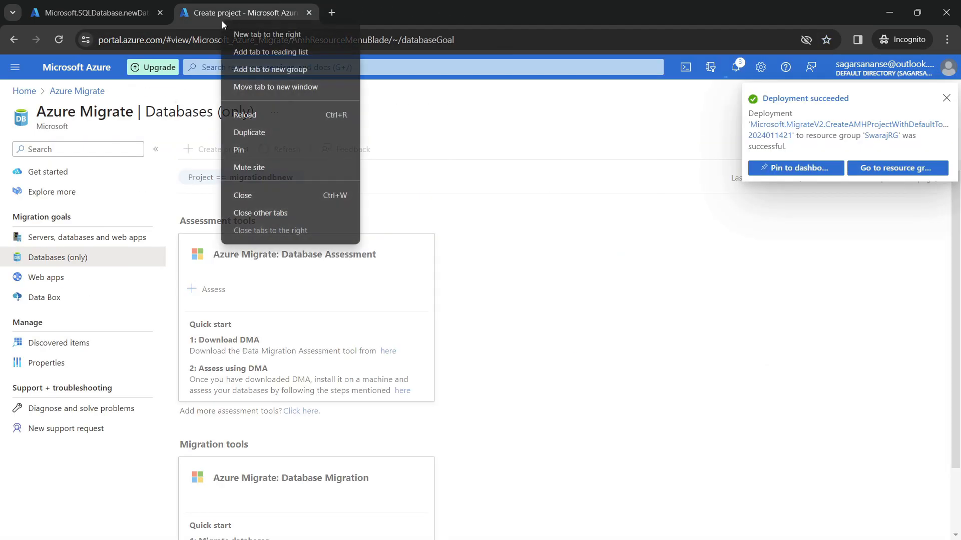
pyautogui.click(250, 131)
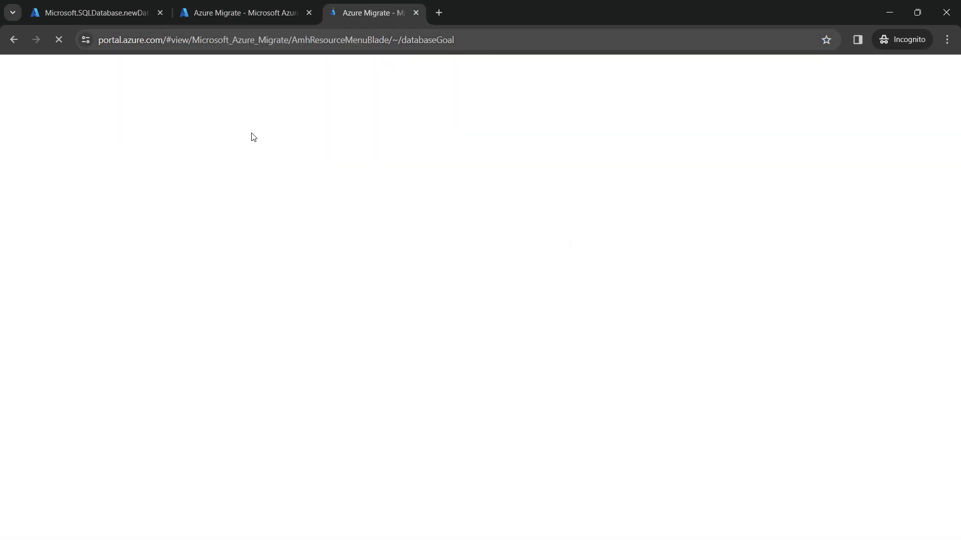
pyautogui.click(256, 19)
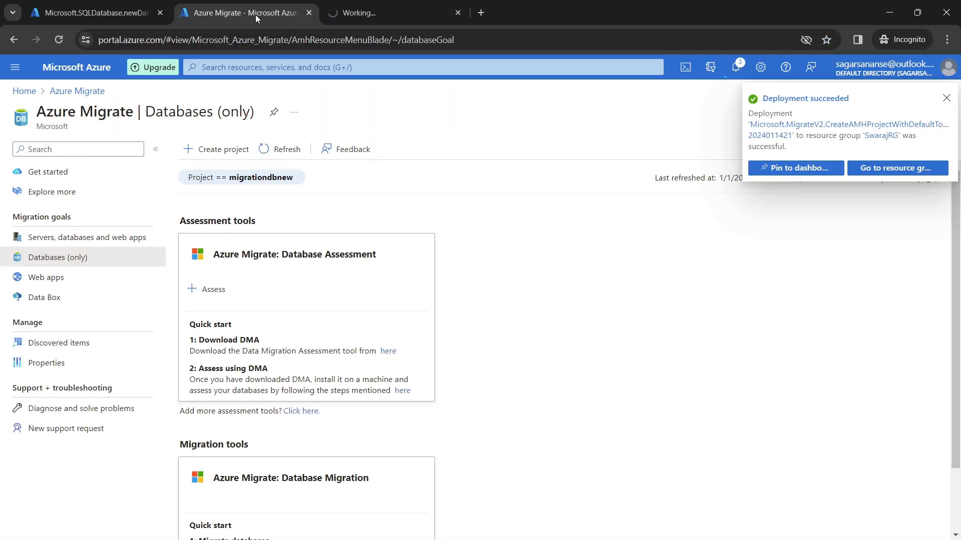
pyautogui.click(947, 100)
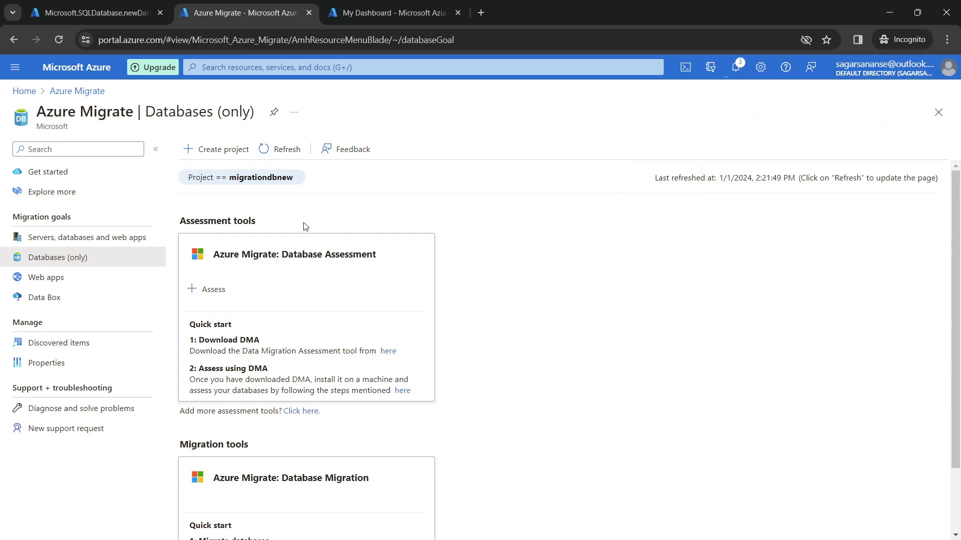
pyautogui.click(125, 5)
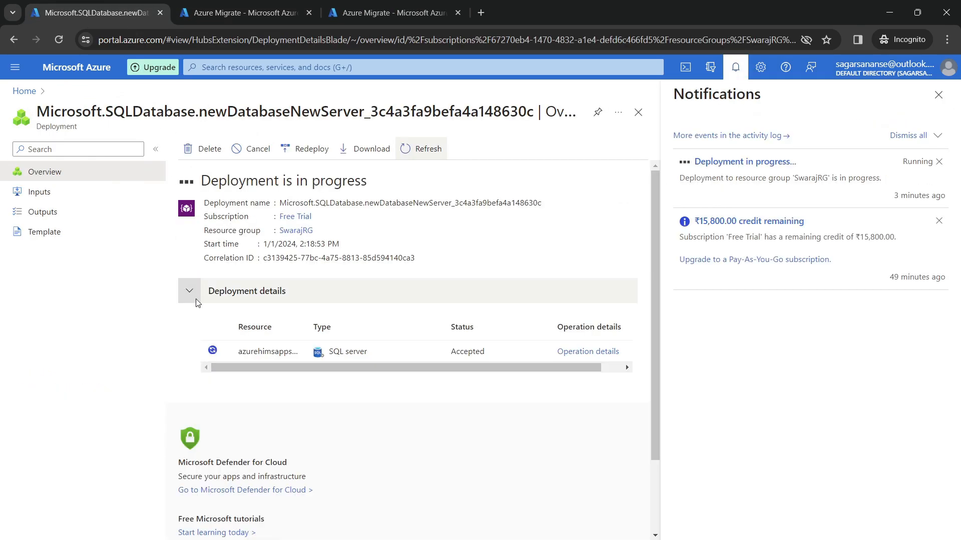
# View the Data Migration Assistant download page linked from the Azure Migrate project and close it
pyautogui.click(233, 9)
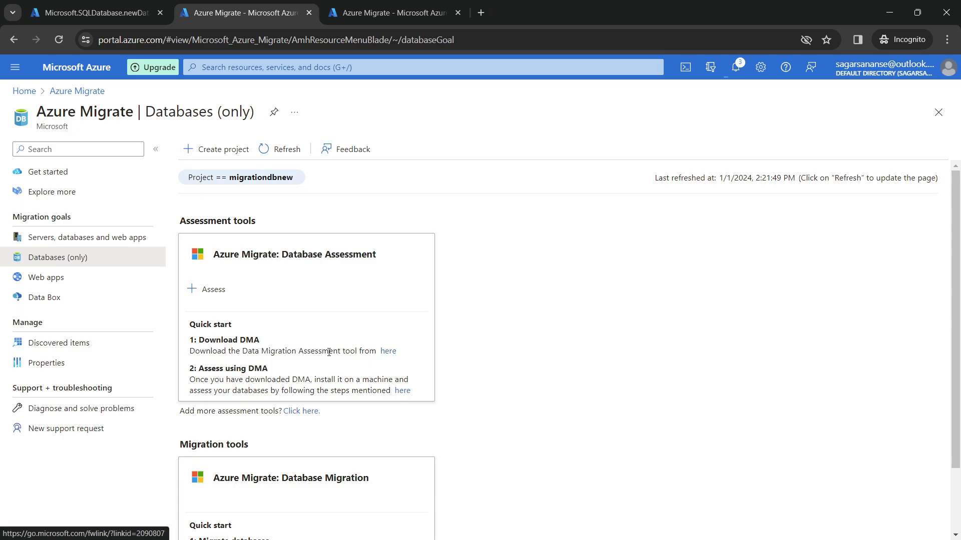
pyautogui.click(388, 352)
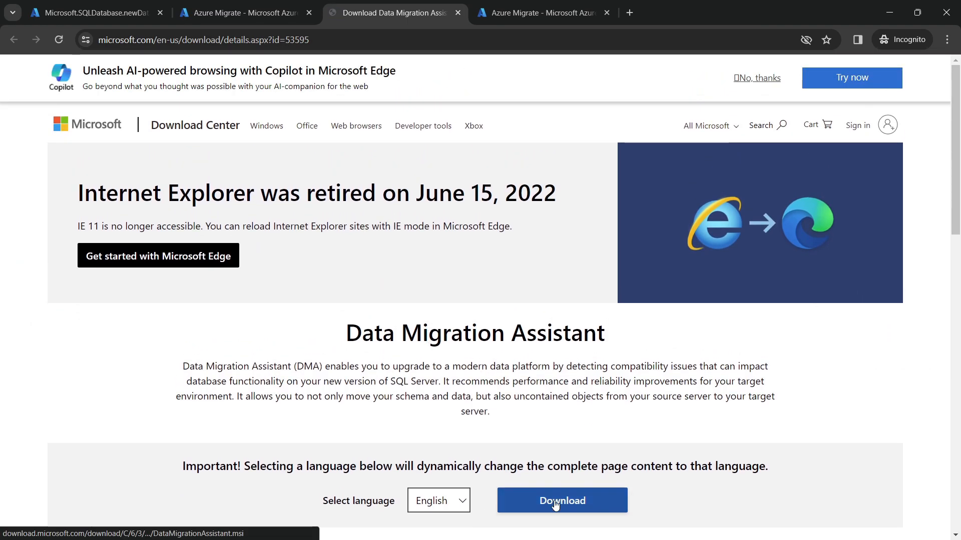
pyautogui.click(454, 14)
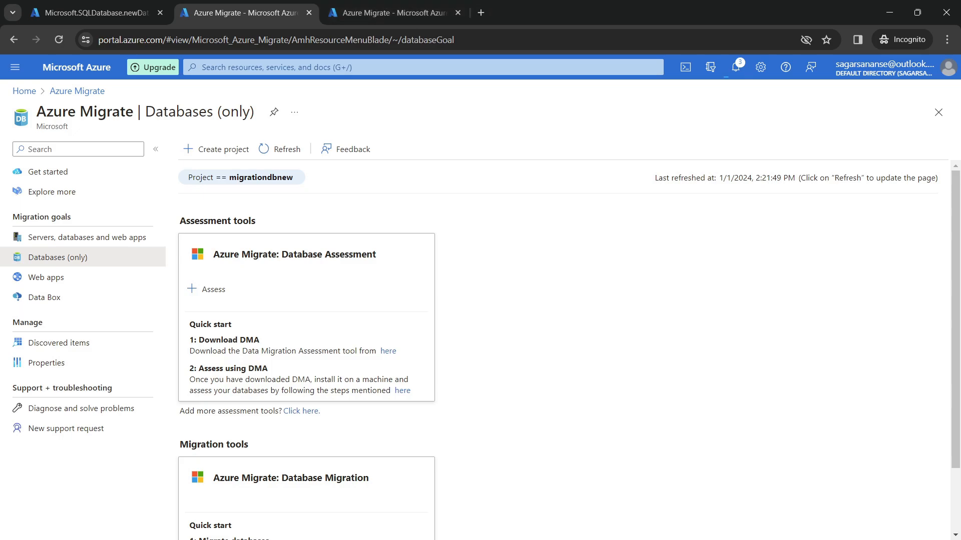
# Look through the Downloads folder for the Data Migration Assistant installer and minimize the folder window
pyautogui.hotkey('alt', 'Tab')
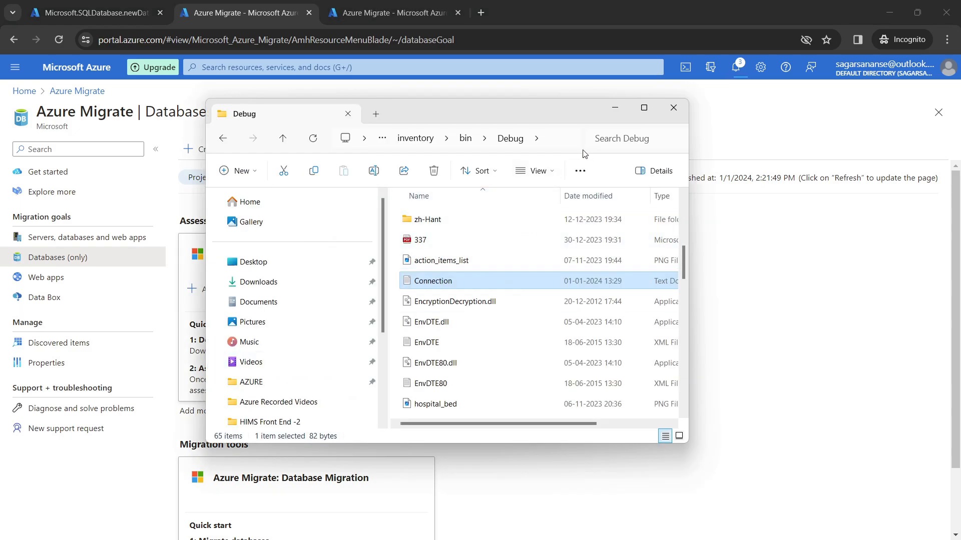
pyautogui.click(270, 284)
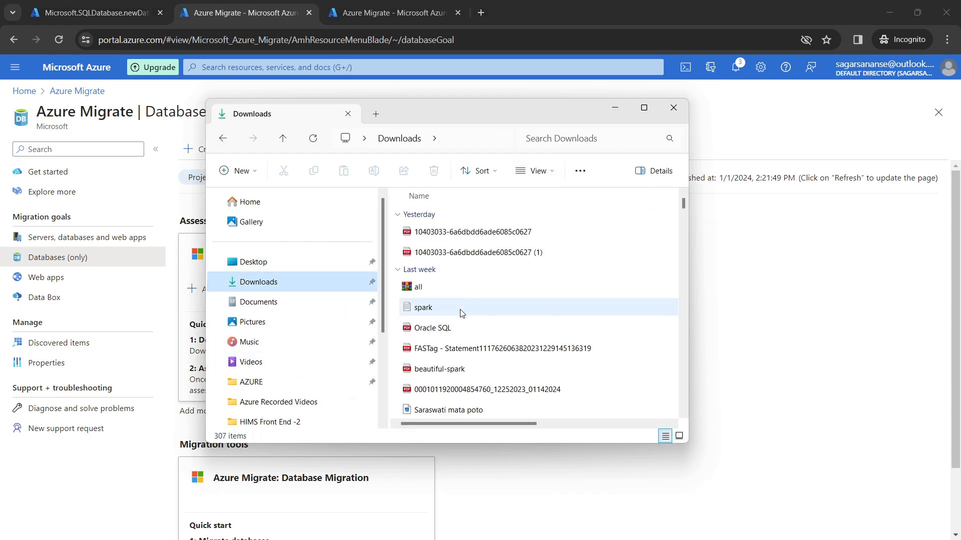
pyautogui.scroll(-2, 458, 350)
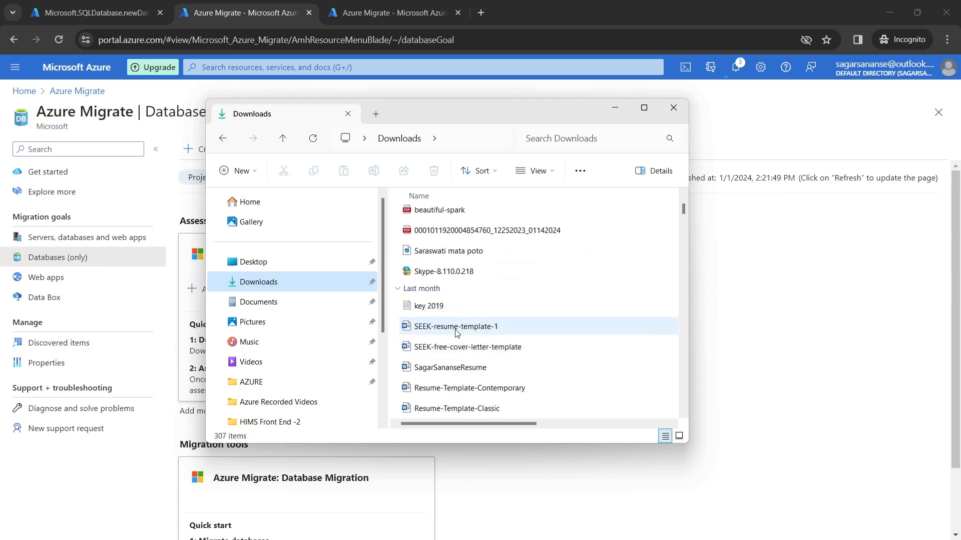
pyautogui.scroll(3, 470, 321)
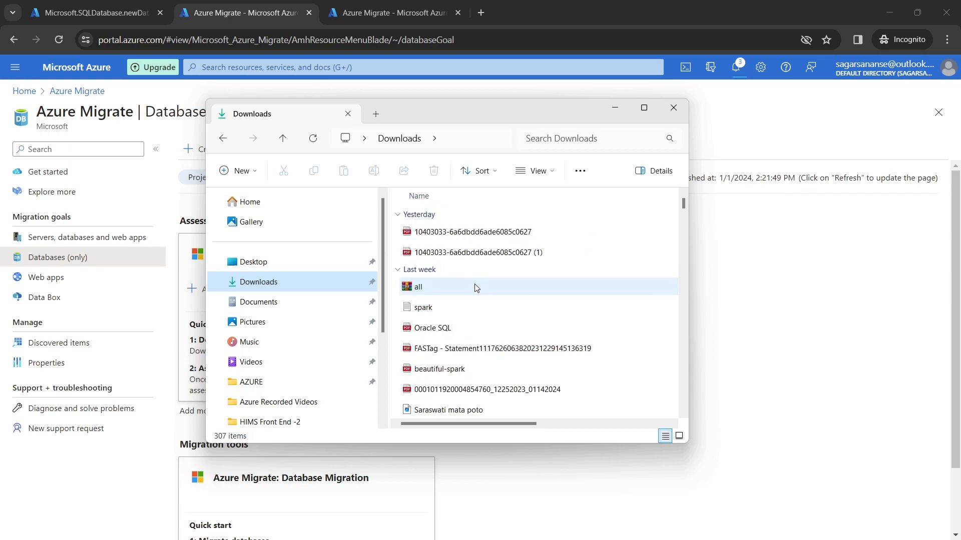
pyautogui.click(615, 109)
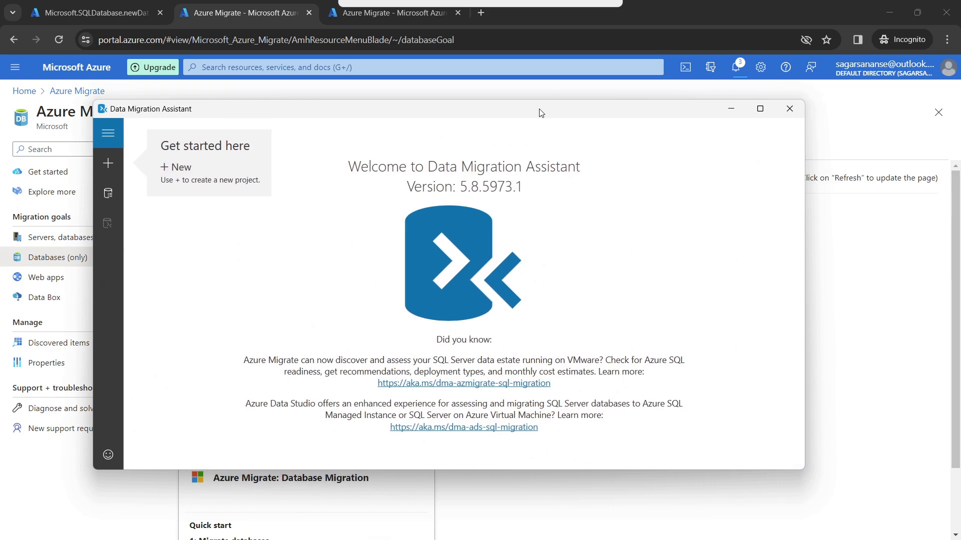
# Close the duplicate Azure Migrate page for the migrationdb project and return to the SQL database deployment page
pyautogui.moveTo(540, 112); pyautogui.dragTo(569, 115)
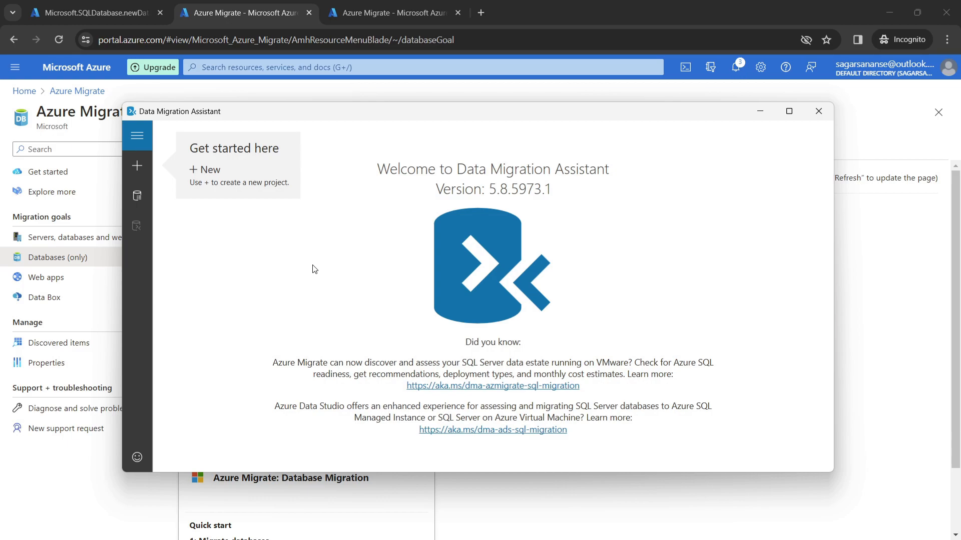
pyautogui.click(408, 11)
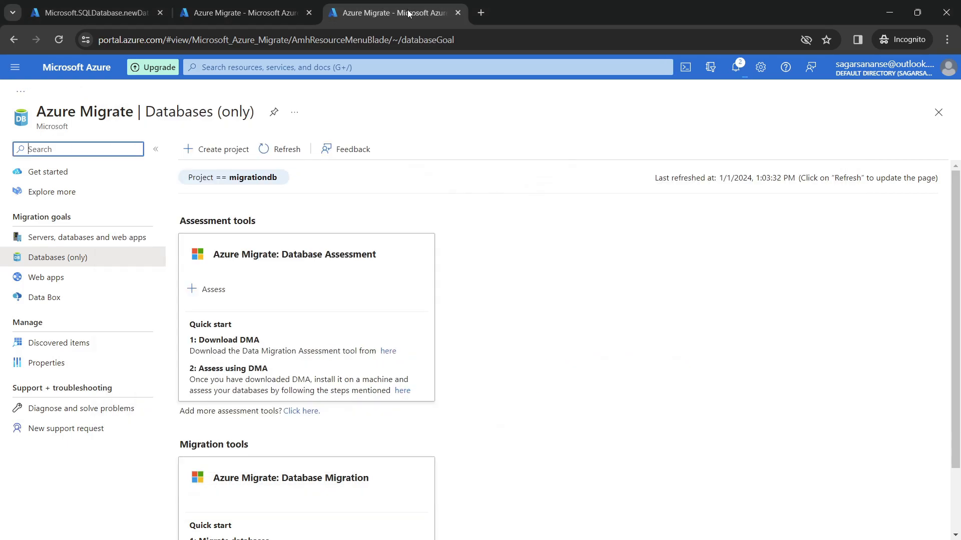
pyautogui.click(458, 13)
pyautogui.click(95, 13)
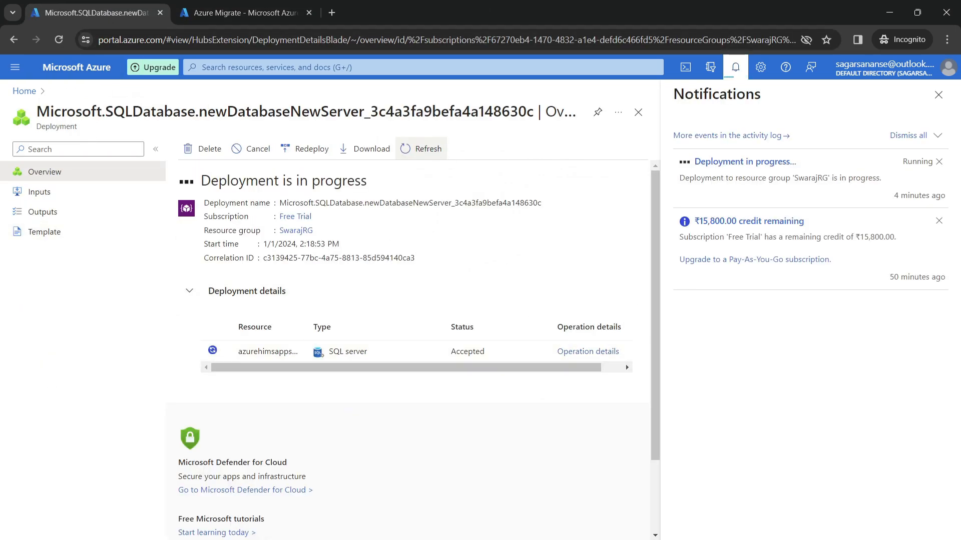
# Switch to Data Migration Assistant, maximize it and start a new project of type Assessment
pyautogui.hotkey('alt', 'Tab')
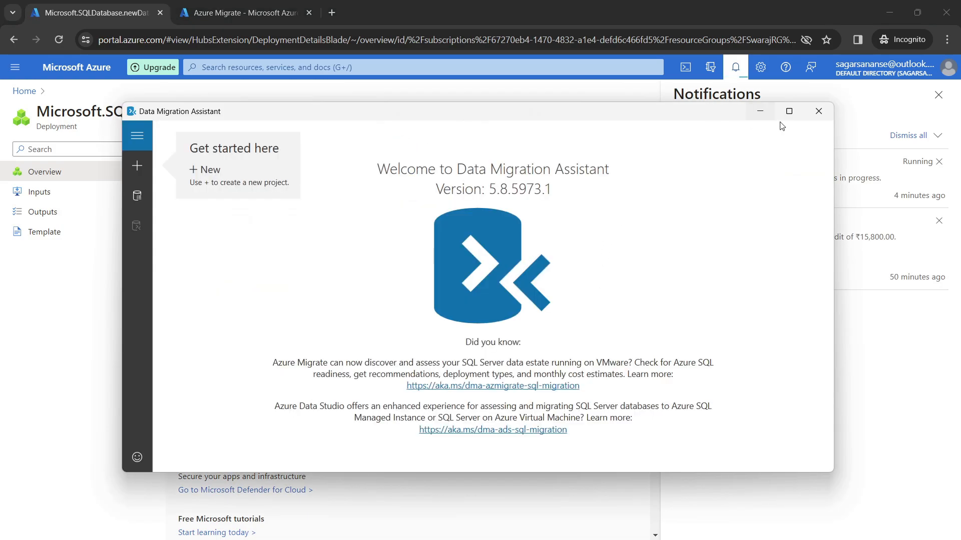
pyautogui.click(790, 117)
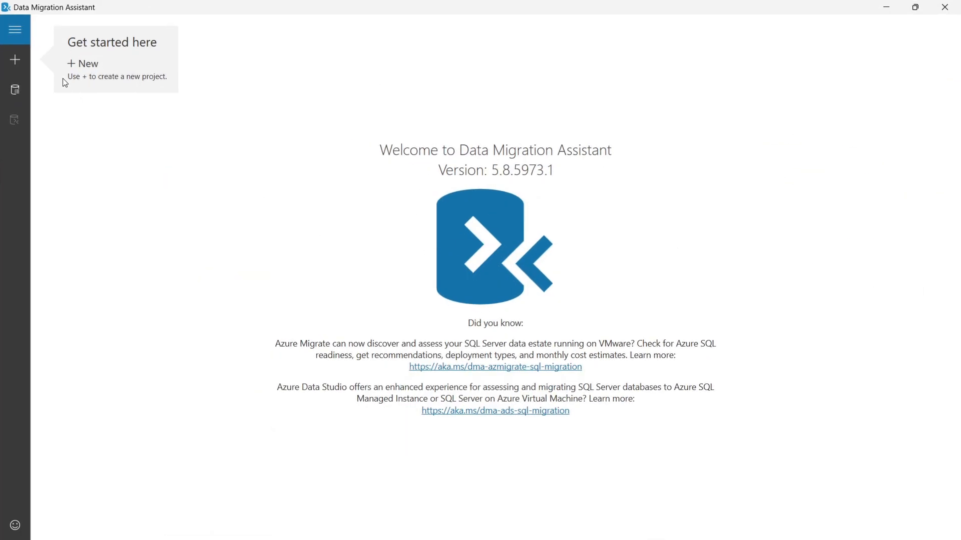
pyautogui.click(14, 66)
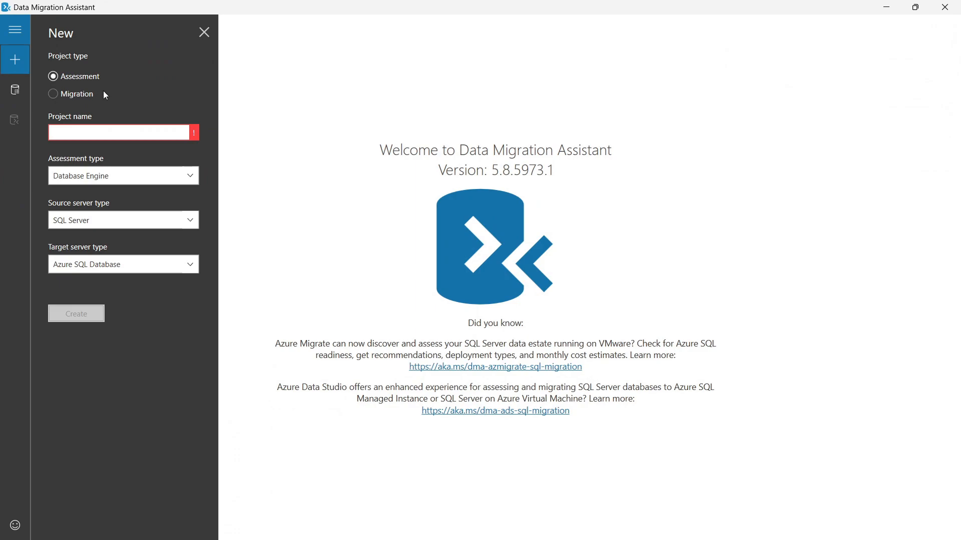
pyautogui.click(96, 78)
# Check the SQL database deployment's progress and look up the migration project's name on the Azure Migrate databases page
pyautogui.click(886, 7)
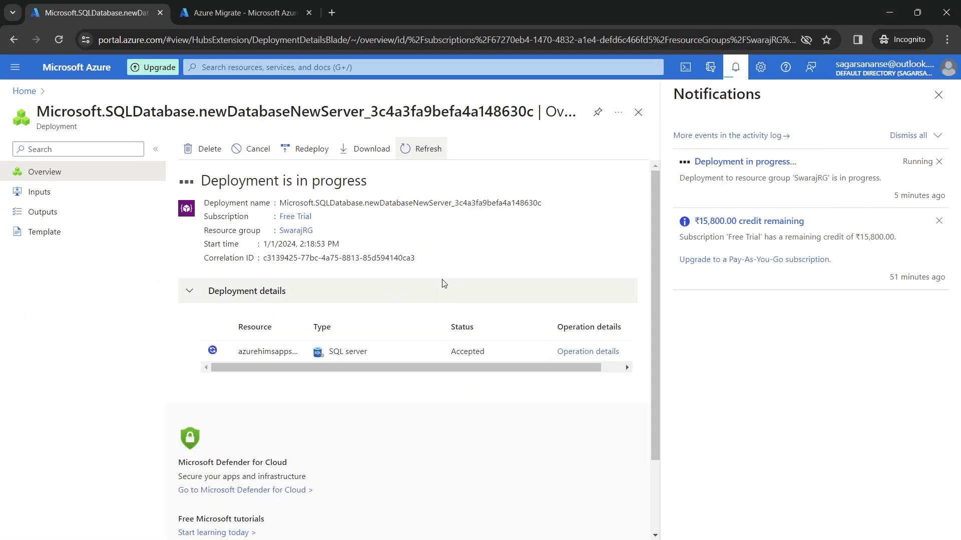
pyautogui.hotkey('alt', 'Tab')
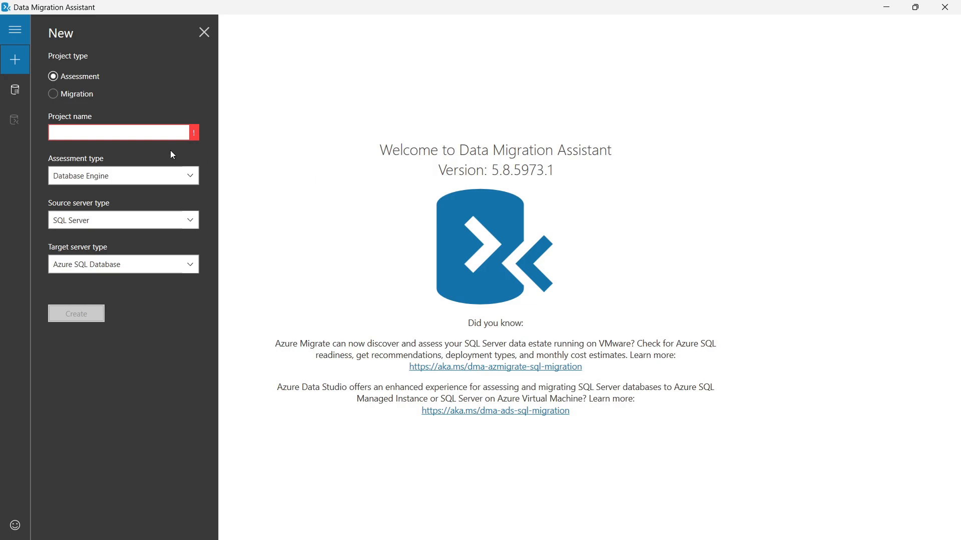
pyautogui.click(134, 130)
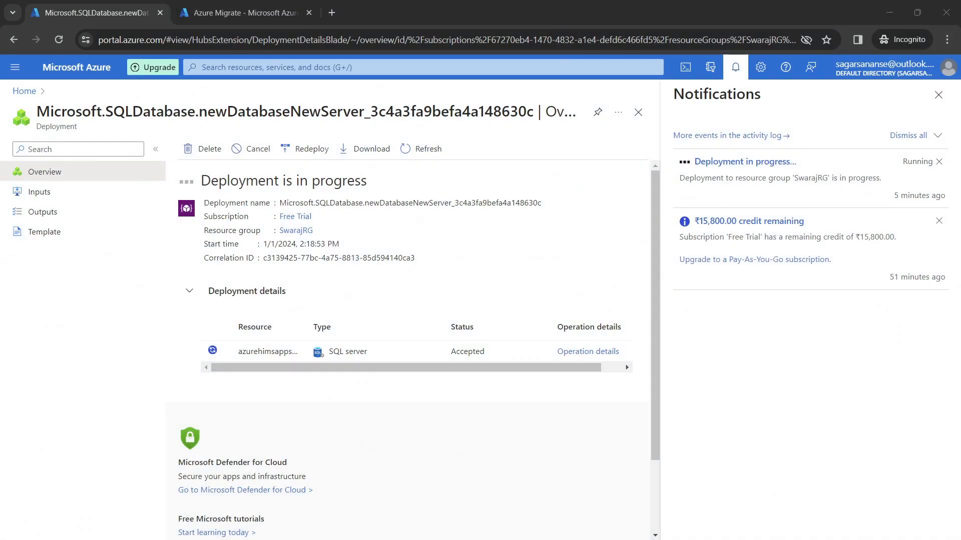
pyautogui.click(224, 12)
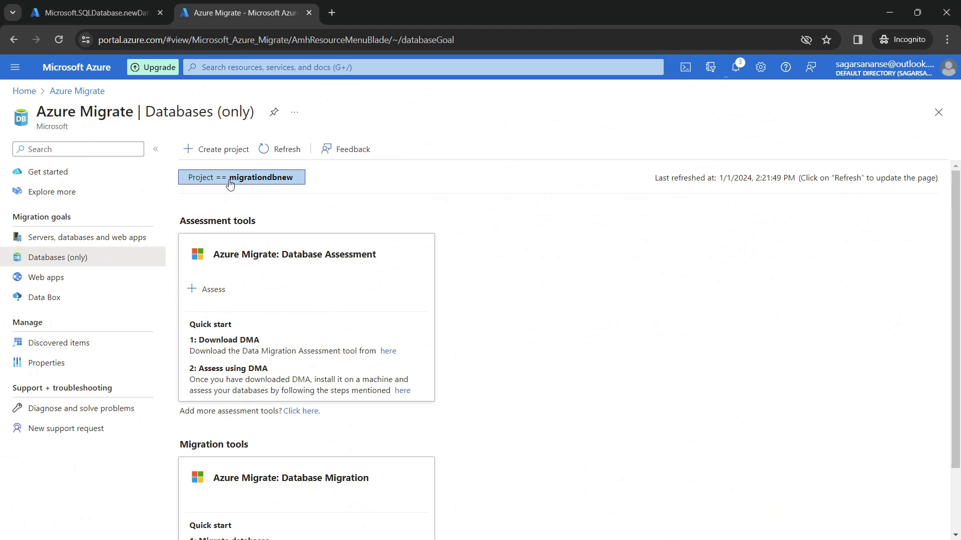
pyautogui.click(273, 182)
pyautogui.click(414, 203)
pyautogui.scroll(-3, 306, 378)
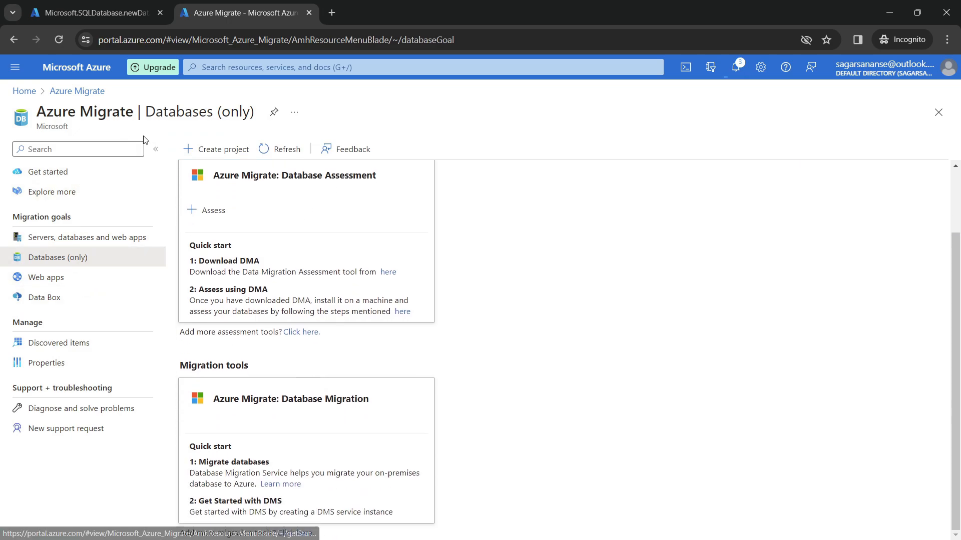
pyautogui.scroll(3, 286, 215)
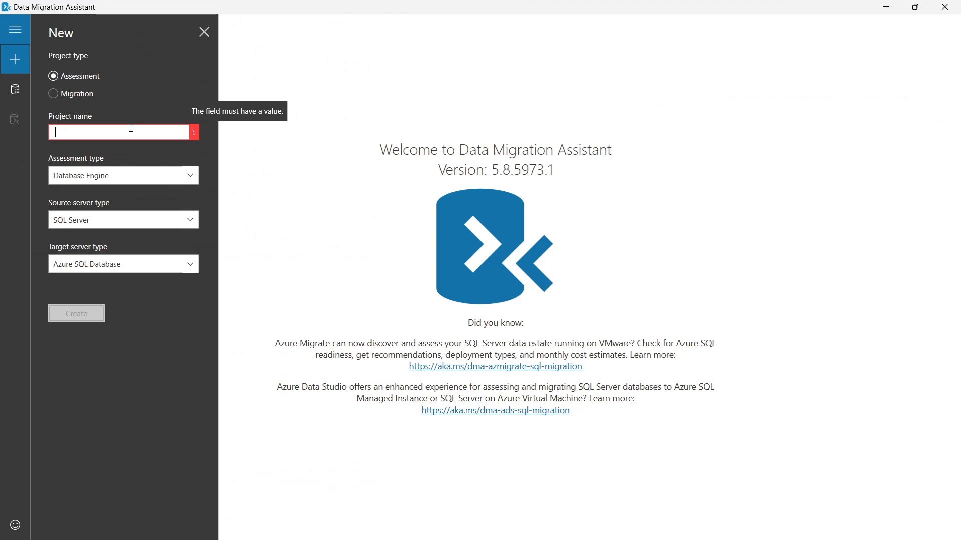
# Name the assessment project migrationdbnew and set its assessment type to Database Engine
pyautogui.write('mi')
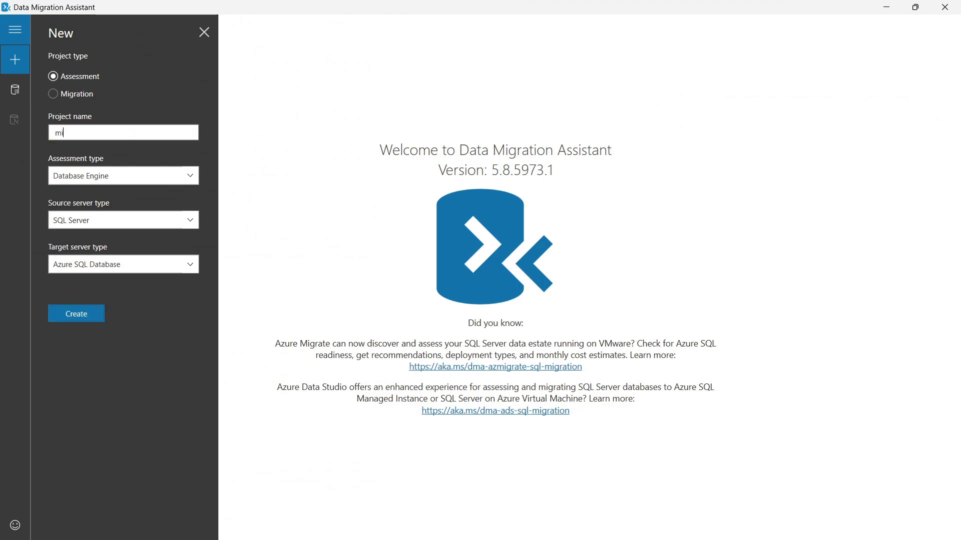
pyautogui.write('grationdbnew')
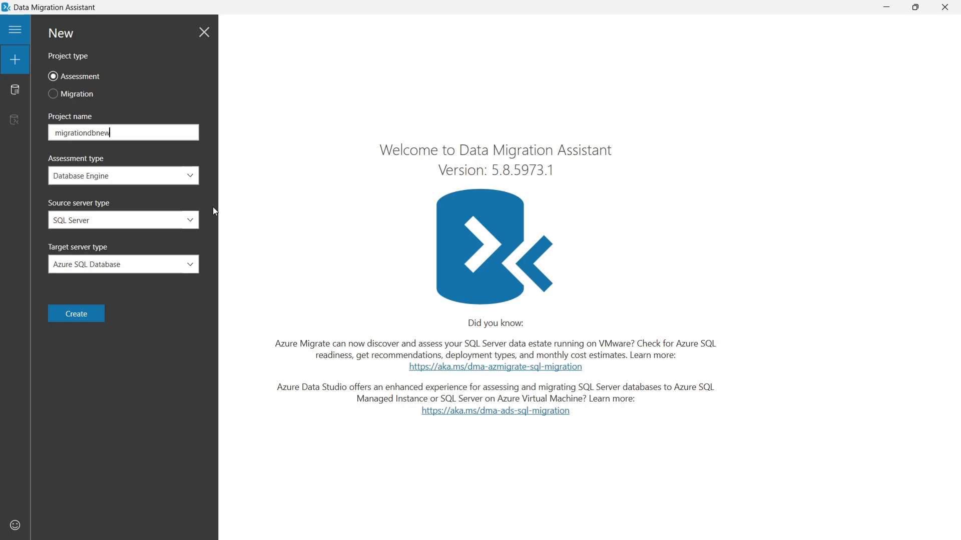
pyautogui.click(192, 178)
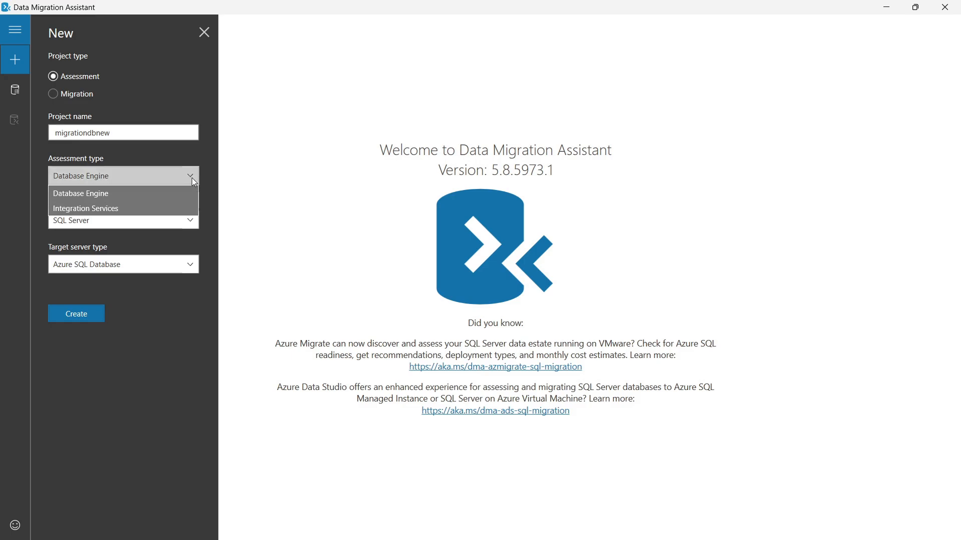
pyautogui.click(148, 193)
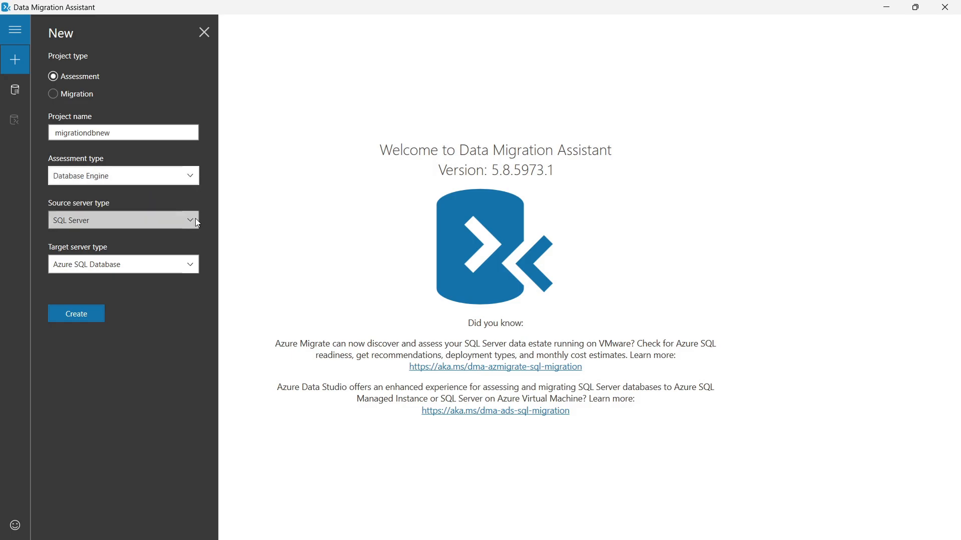
pyautogui.click(191, 177)
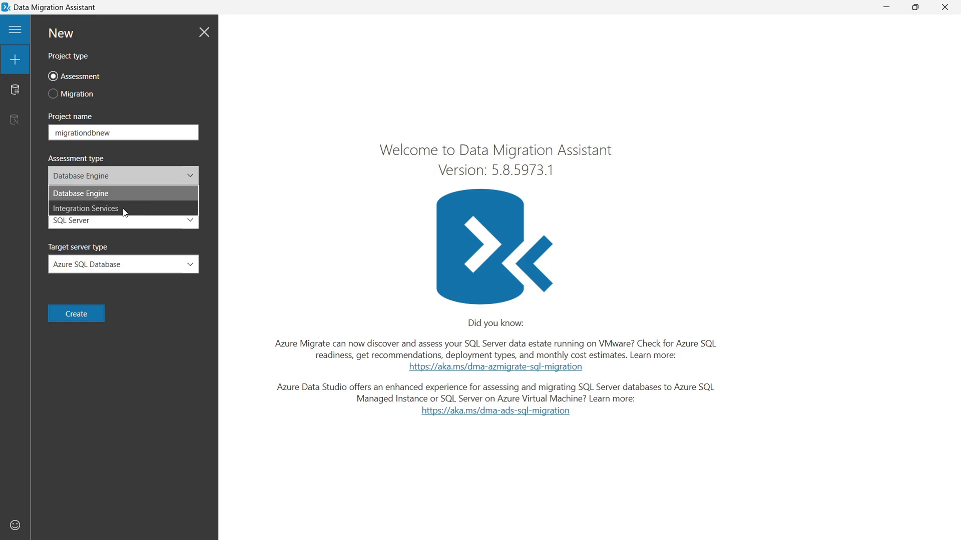
pyautogui.click(176, 193)
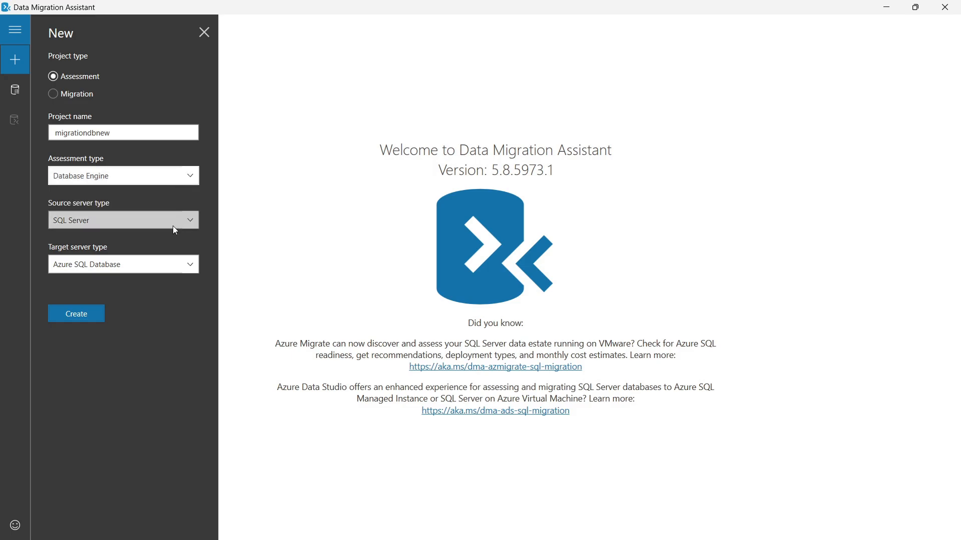
# Create the assessment project with SQL Server as the source server type and Azure SQL Database as the target
pyautogui.click(193, 224)
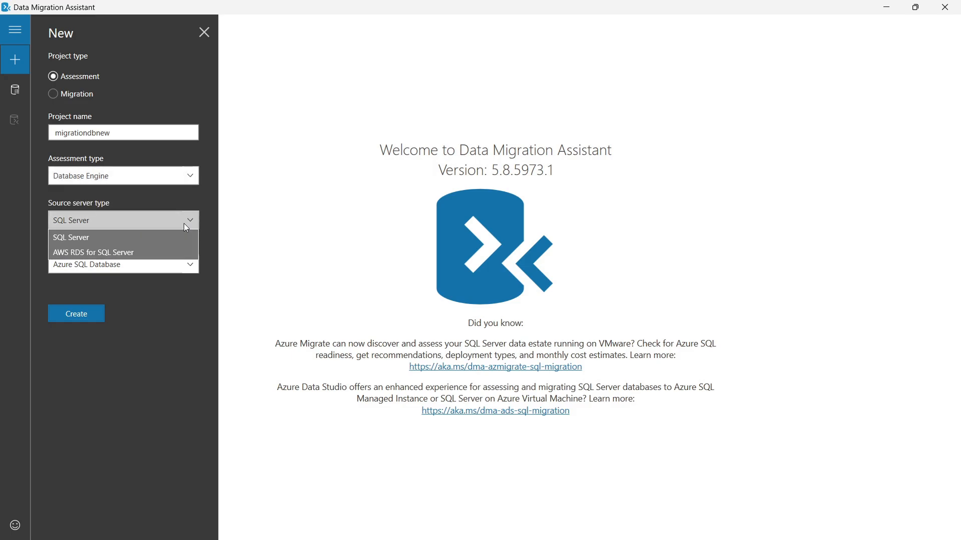
pyautogui.click(115, 238)
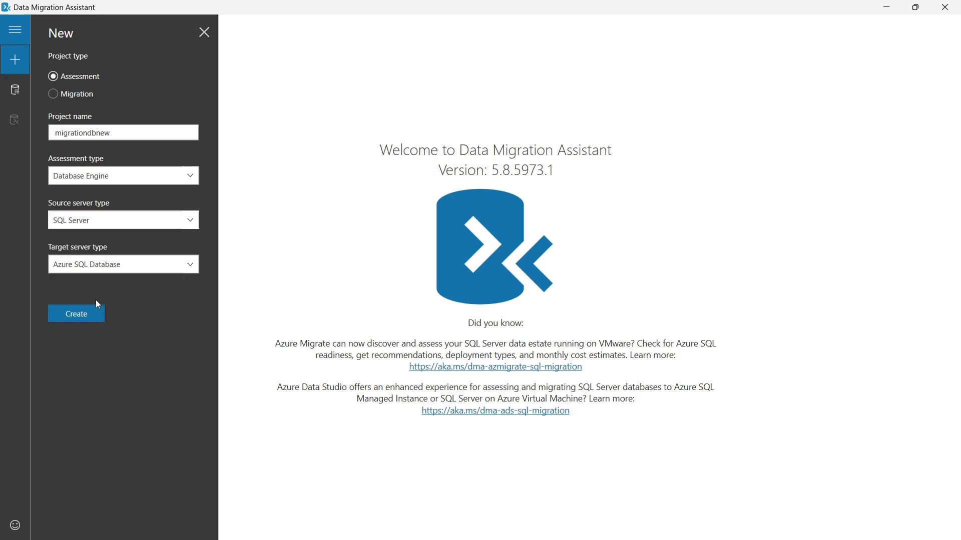
pyautogui.click(195, 268)
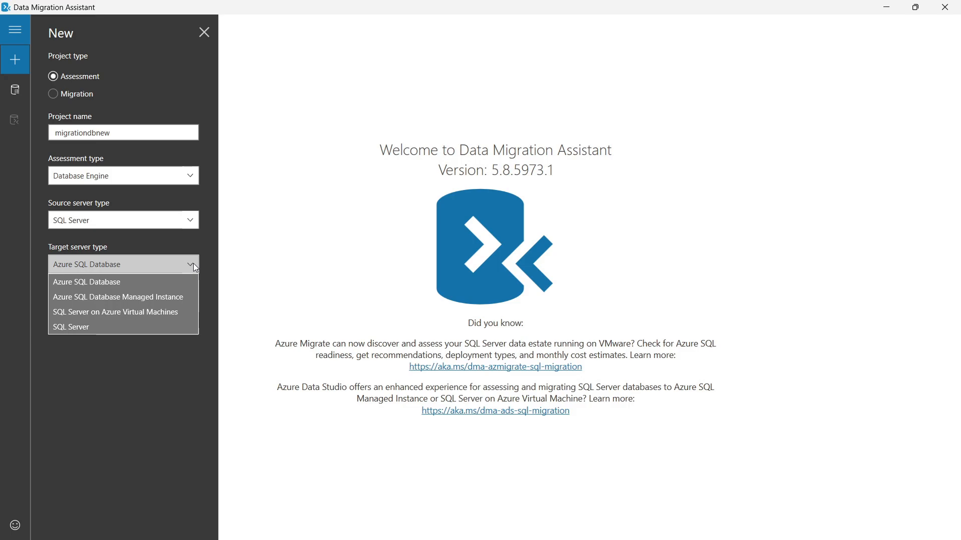
pyautogui.click(193, 263)
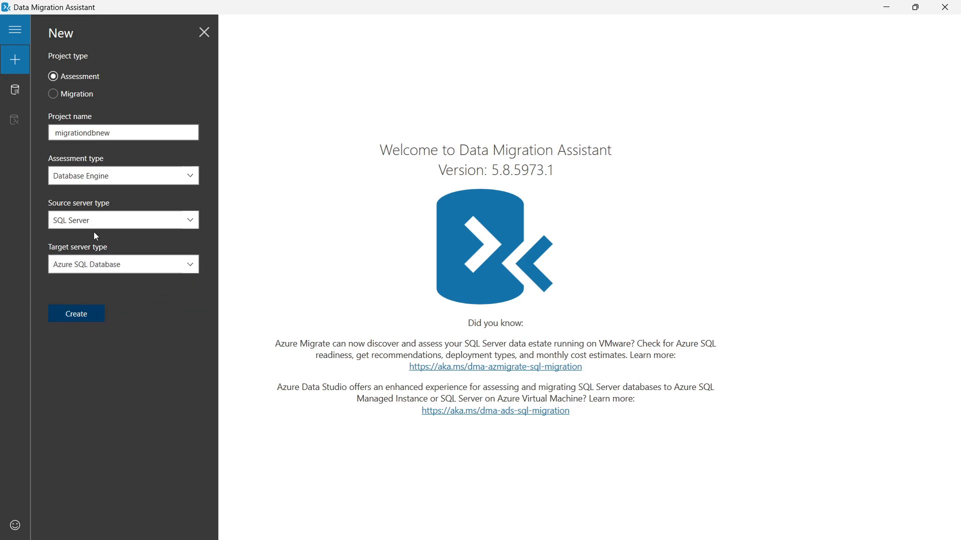
pyautogui.click(76, 313)
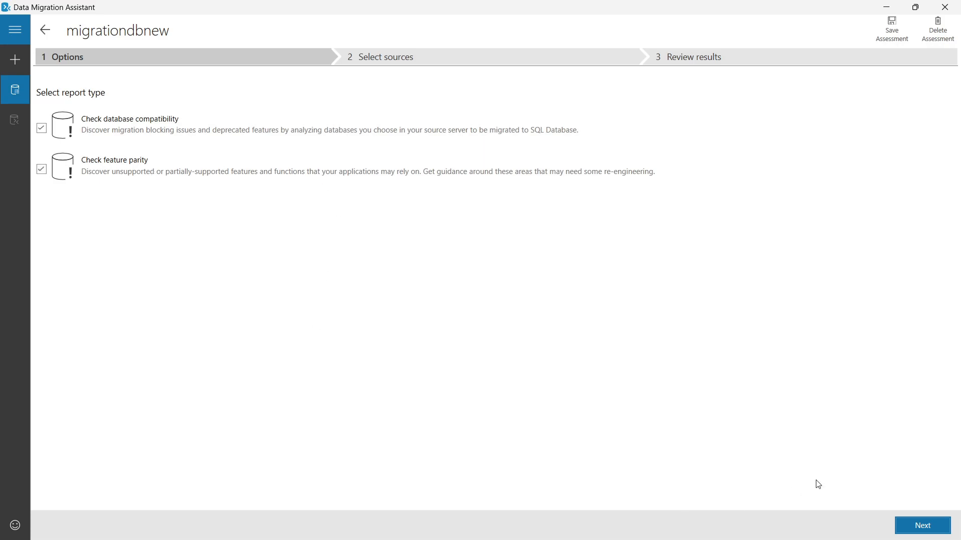
# Keep both report types and connect to the source server MYCOMP using SQL Server Authentication with user sa and the account password
pyautogui.click(938, 528)
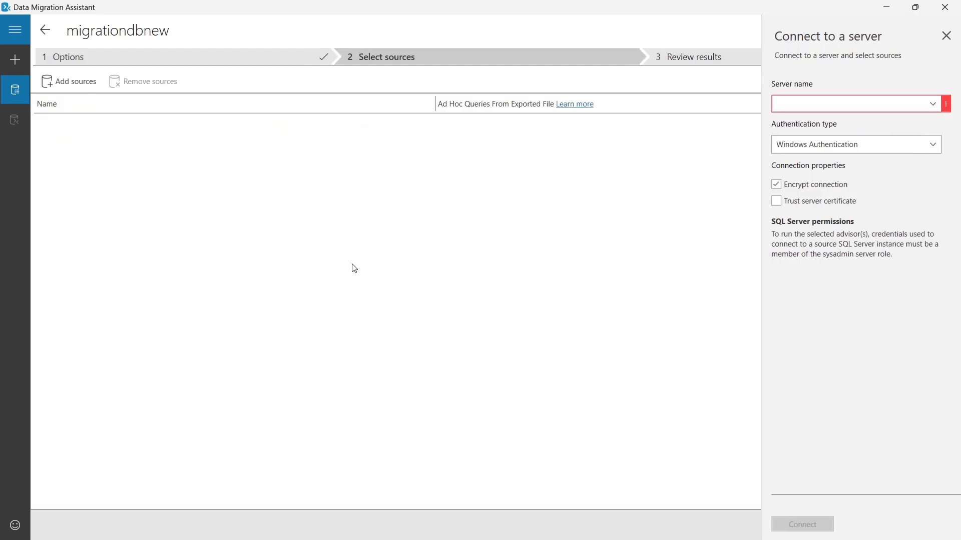
pyautogui.click(873, 105)
pyautogui.write('MYCOMP')
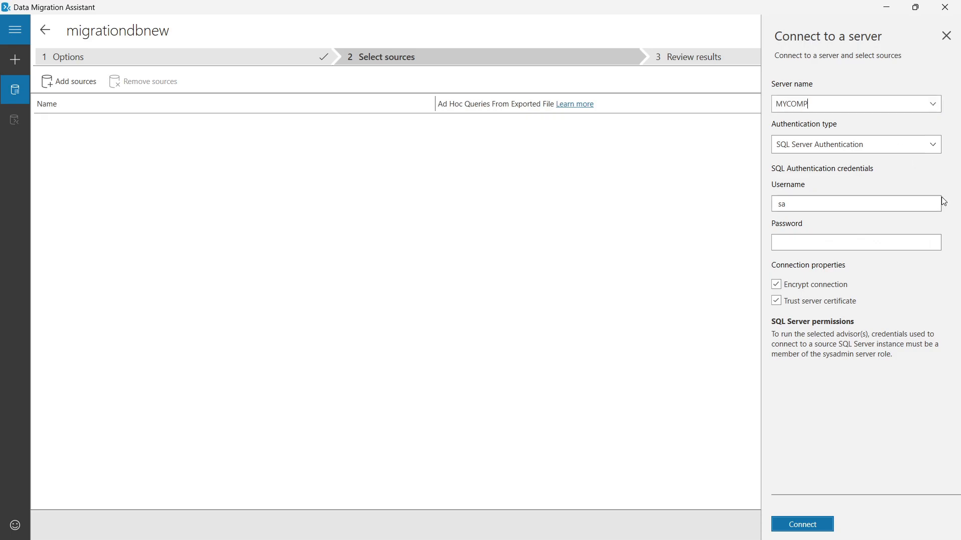
pyautogui.click(937, 145)
pyautogui.click(938, 145)
pyautogui.click(838, 240)
pyautogui.write('**********')
pyautogui.click(803, 524)
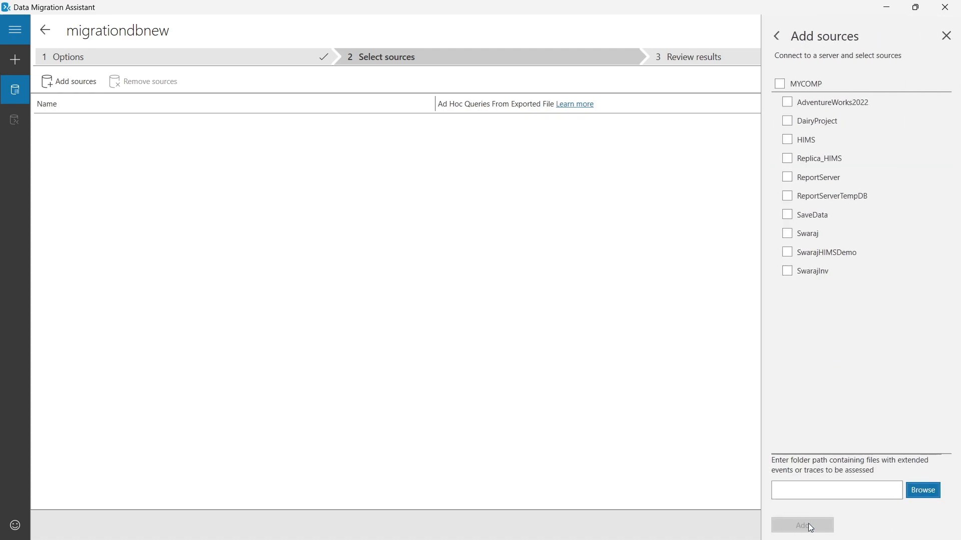
# Add the SwarajHIMSDemo database as the assessment source and start the assessment
pyautogui.click(788, 252)
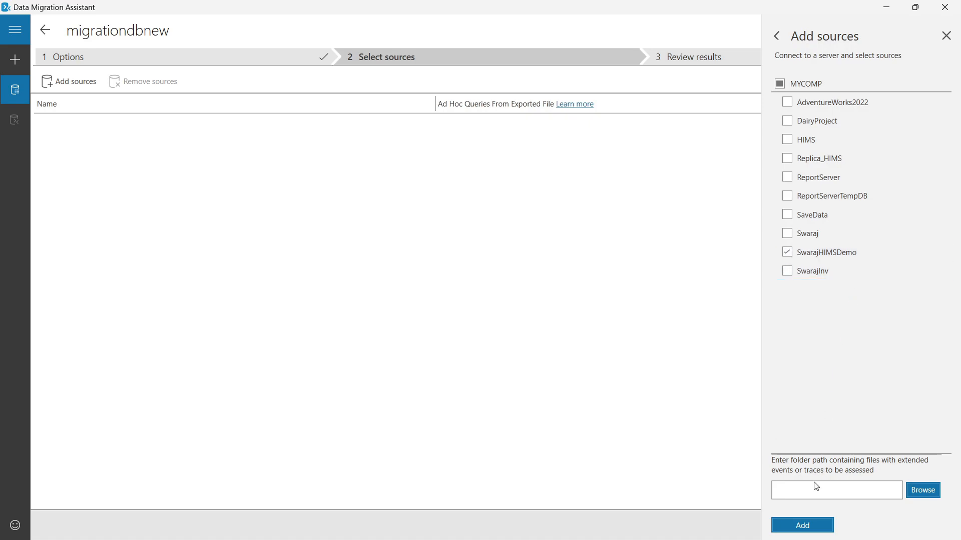
pyautogui.click(803, 528)
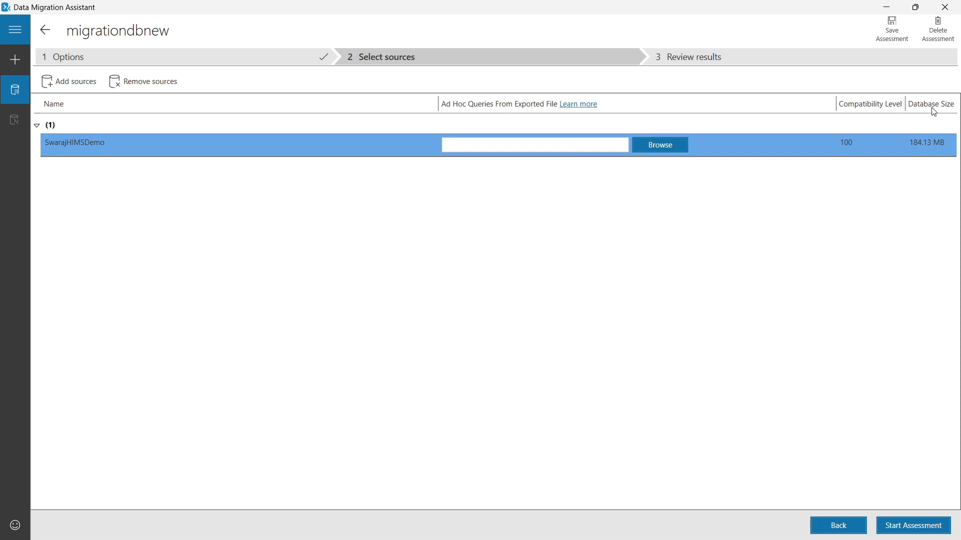
pyautogui.click(899, 526)
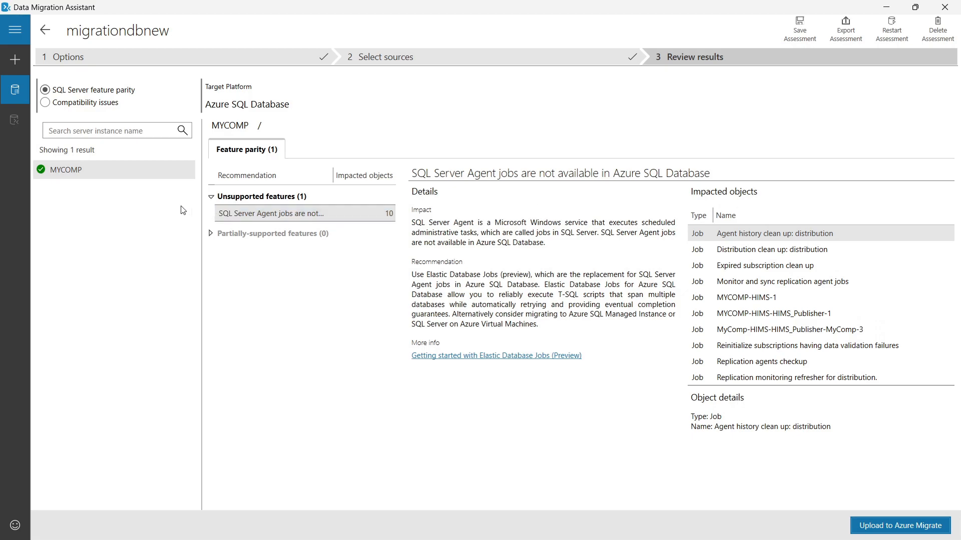
# Review the assessment's feature parity results for MYCOMP and SwarajHIMSDemo's compatibility issues at levels 160, 150, 140, 130 and 100
pyautogui.click(86, 172)
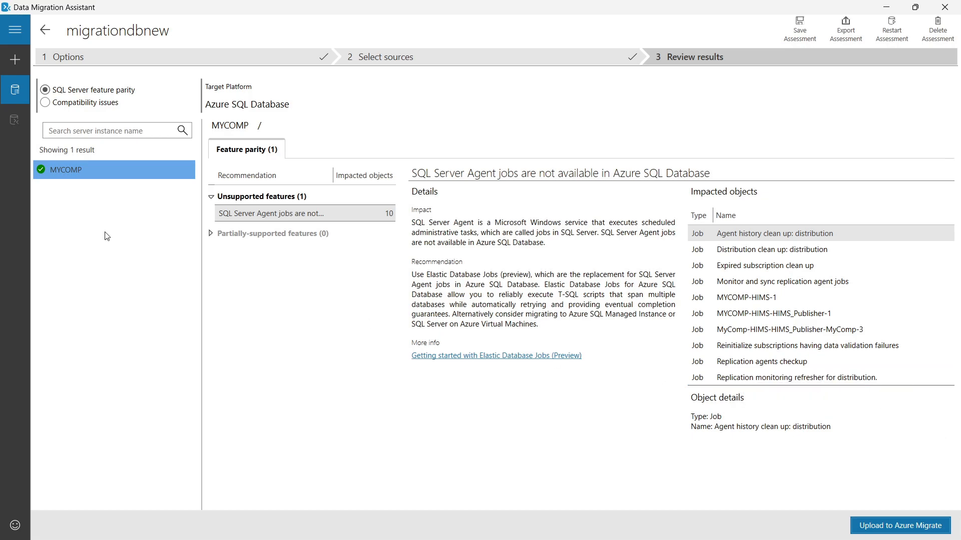
pyautogui.click(46, 103)
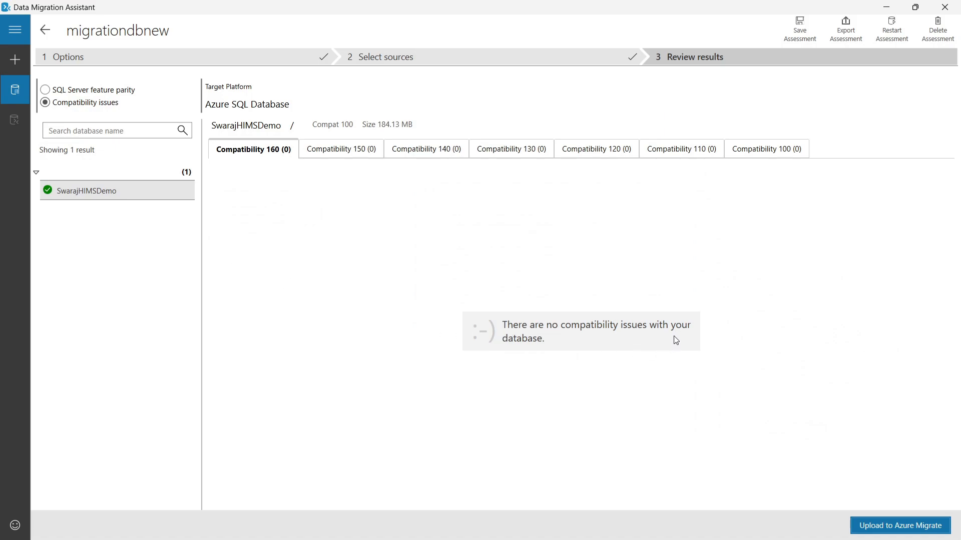
pyautogui.click(337, 153)
pyautogui.click(429, 153)
pyautogui.click(516, 157)
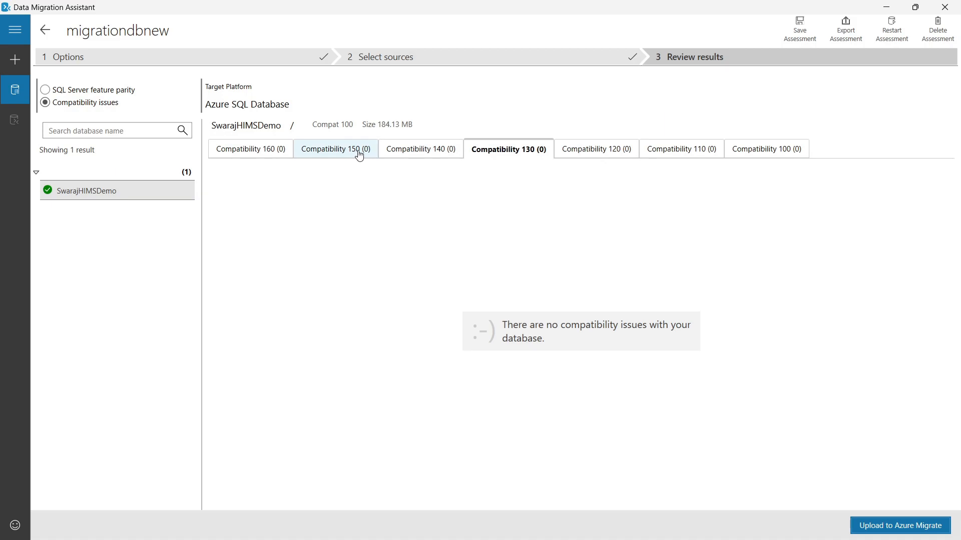
pyautogui.click(752, 156)
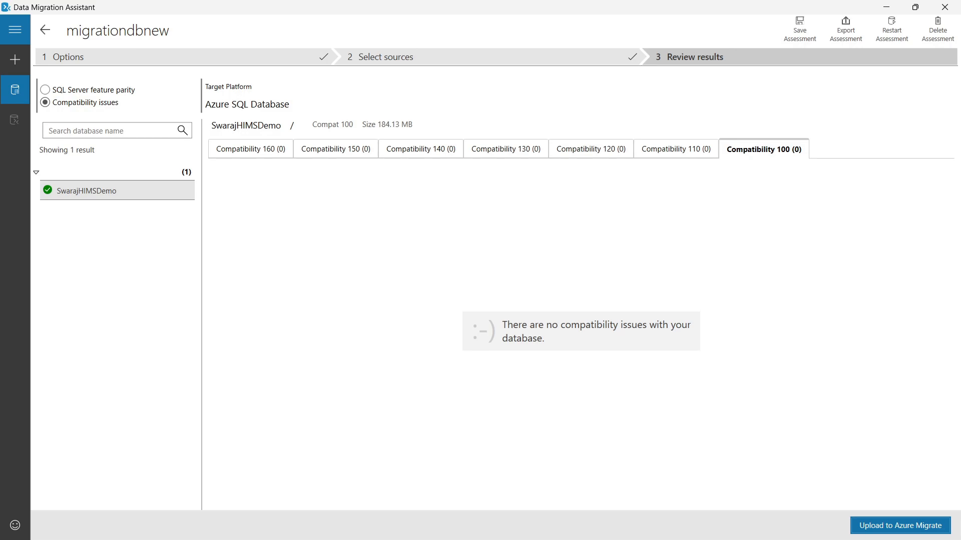
# Switch to SQL Server Management Studio and examine SwarajHIMSDemo's file properties and available compatibility levels, leaving the database properties unchanged
pyautogui.hotkey('alt', 'Tab')
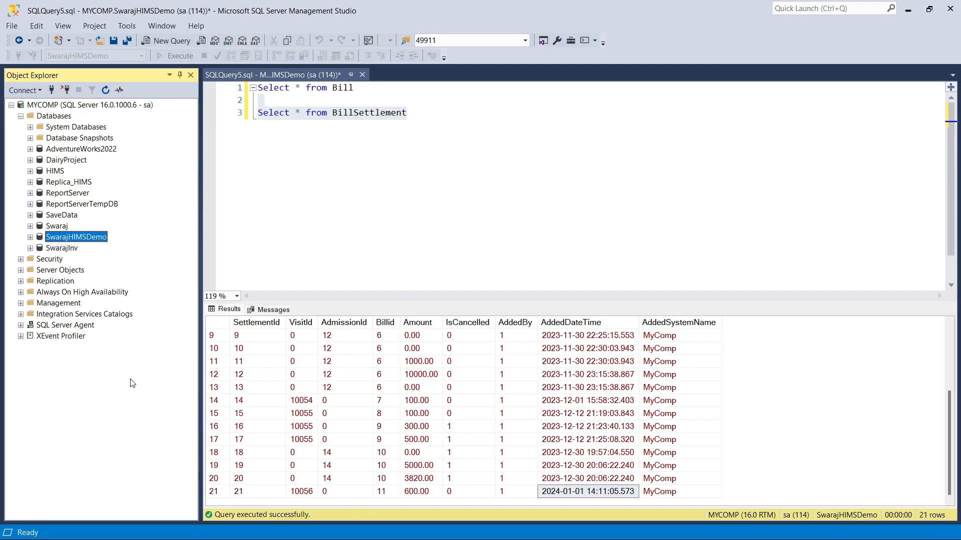
pyautogui.rightClick(71, 228)
pyautogui.click(52, 237)
pyautogui.rightClick(52, 237)
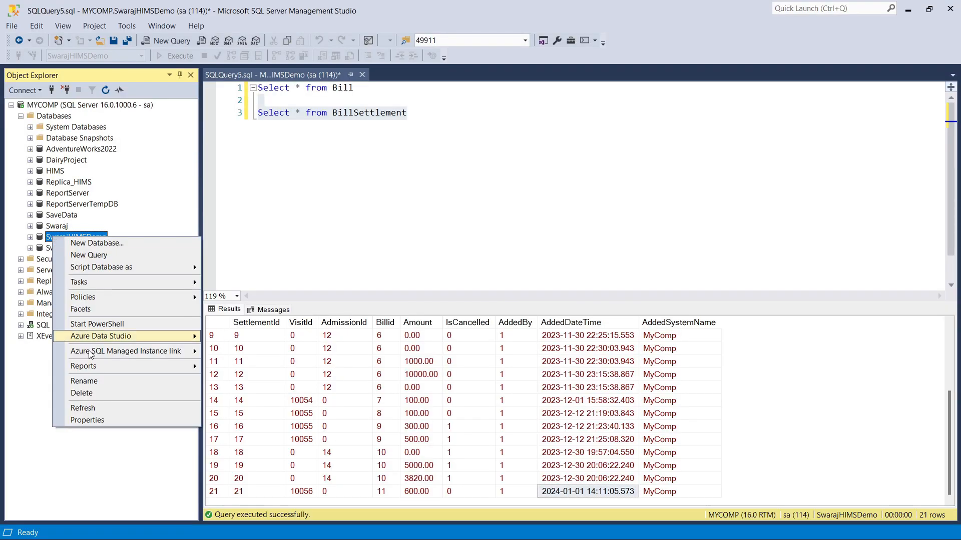
pyautogui.click(106, 419)
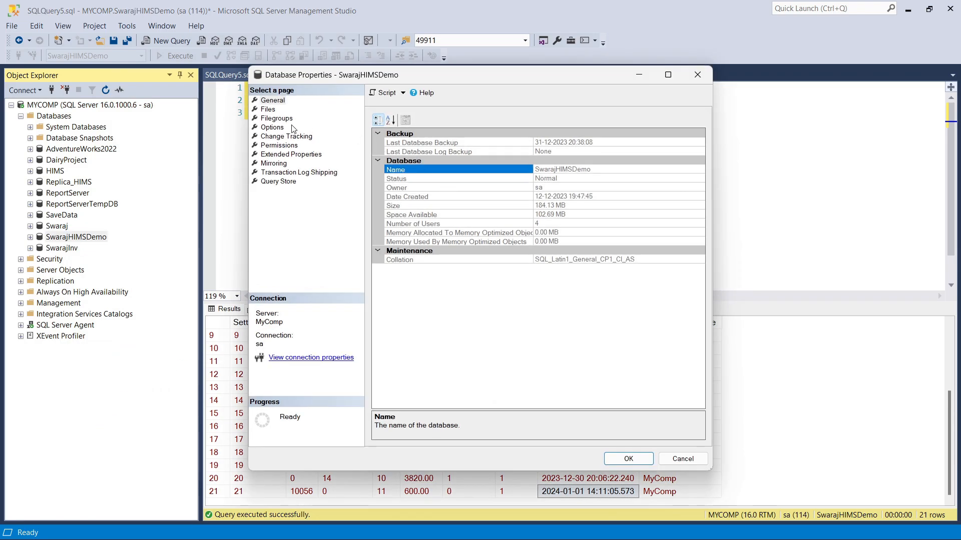
pyautogui.click(270, 111)
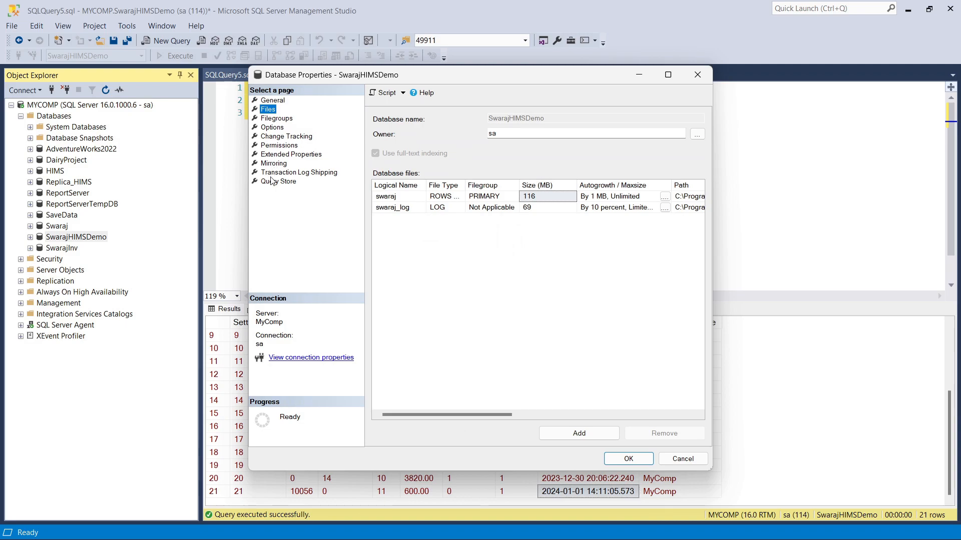
pyautogui.click(272, 127)
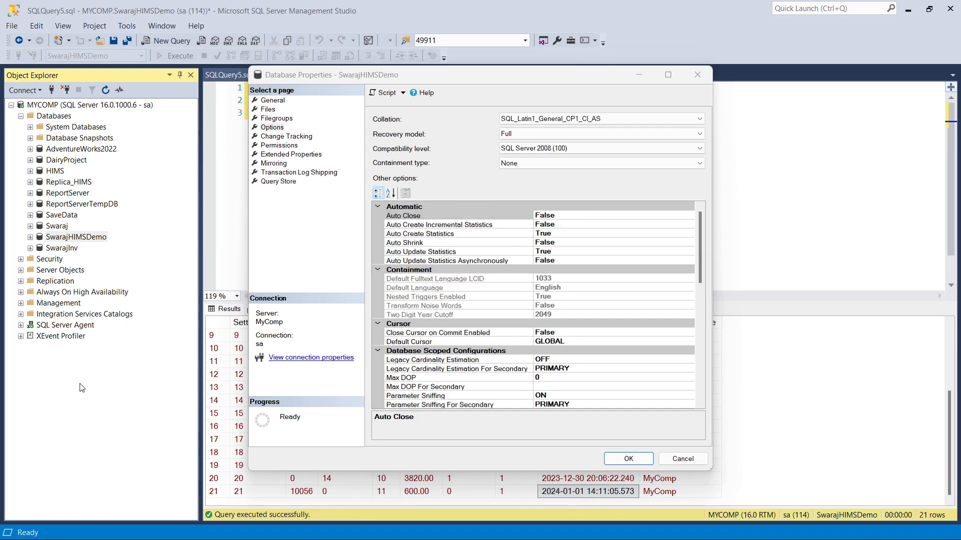
pyautogui.click(700, 149)
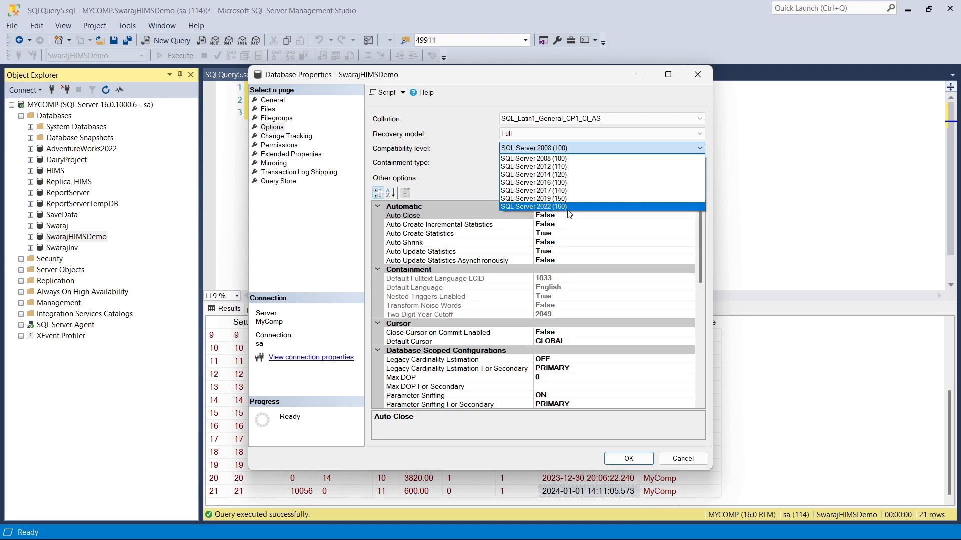
pyautogui.click(700, 75)
pyautogui.click(703, 76)
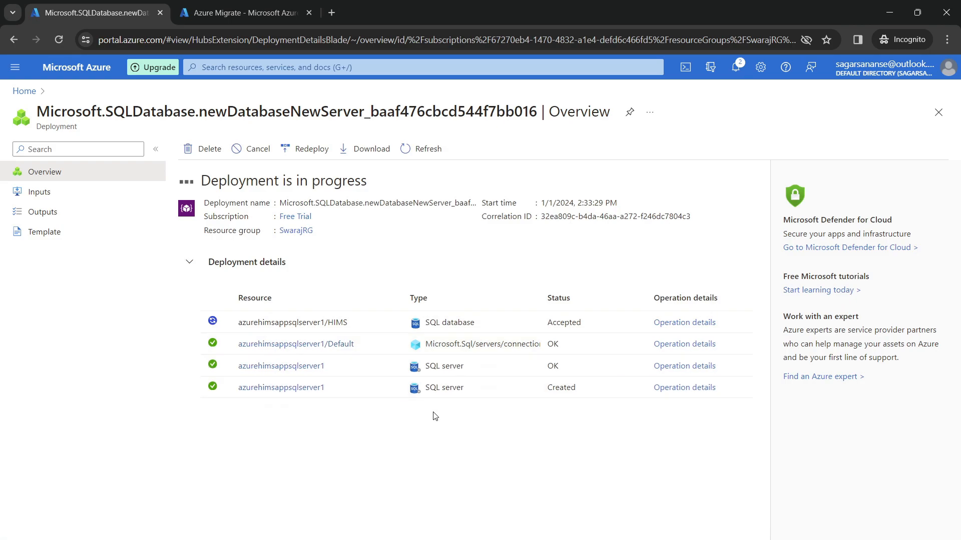
# Return to Data Migration Assistant and connect to the Azure environment with the signed-in Microsoft account for uploading the assessment to Azure Migrate
pyautogui.moveTo(260, 393)
pyautogui.hotkey('alt', 'Tab')
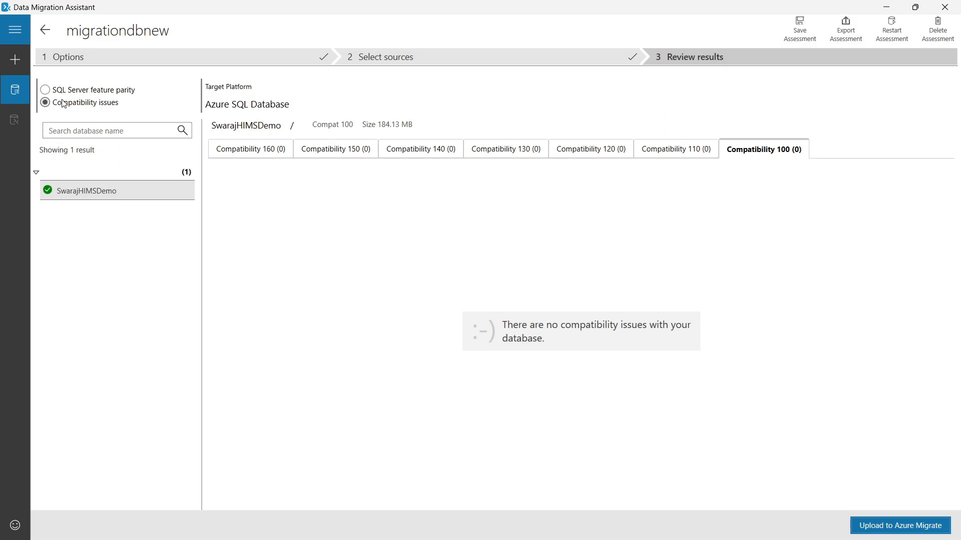
pyautogui.click(908, 523)
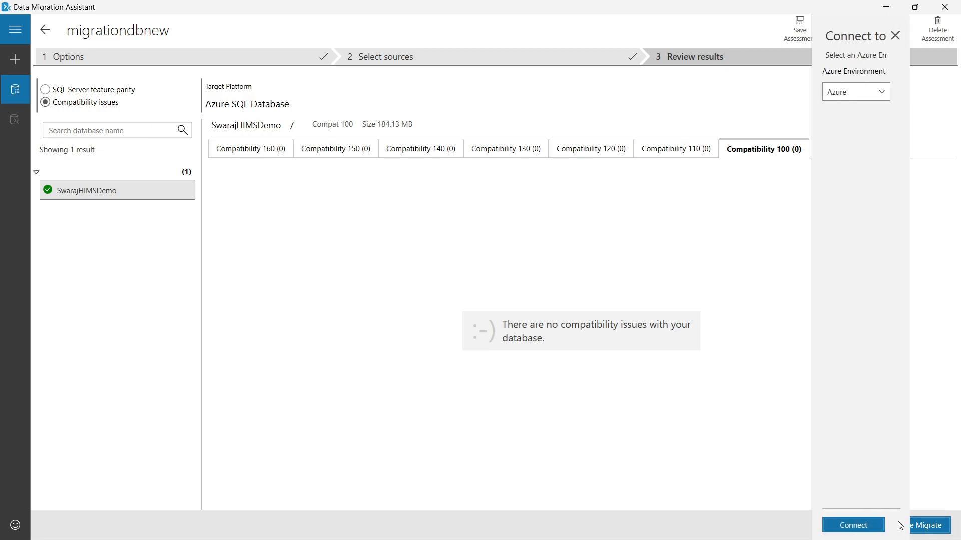
pyautogui.click(818, 95)
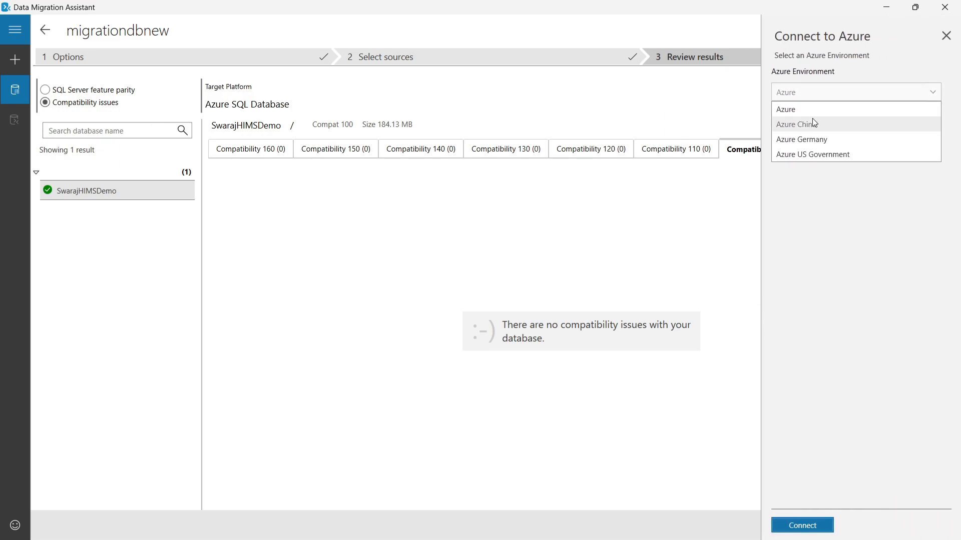
pyautogui.click(811, 114)
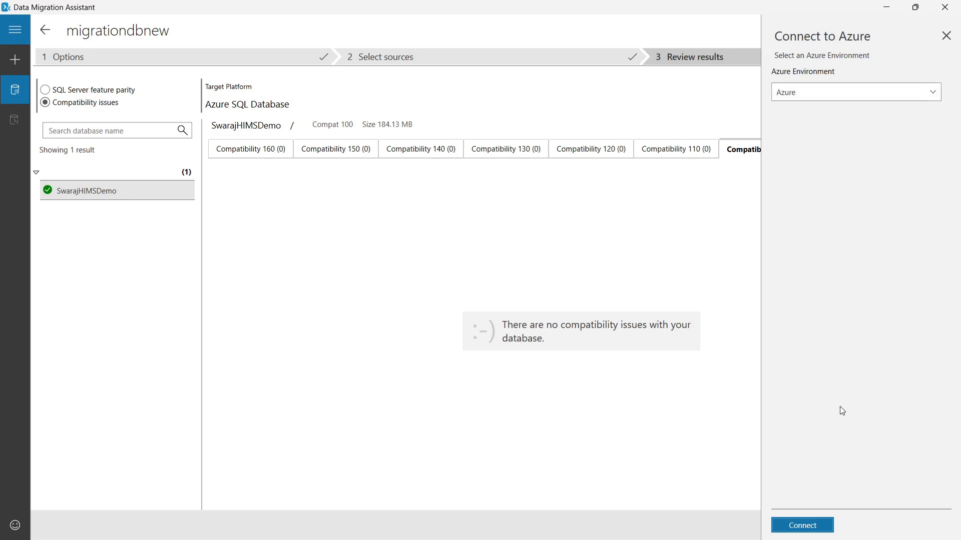
pyautogui.click(802, 525)
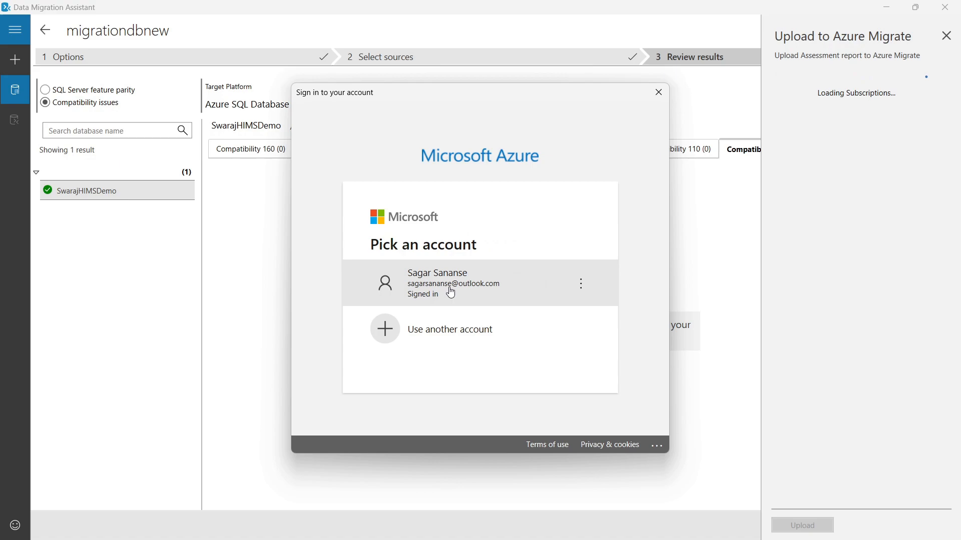
pyautogui.click(486, 295)
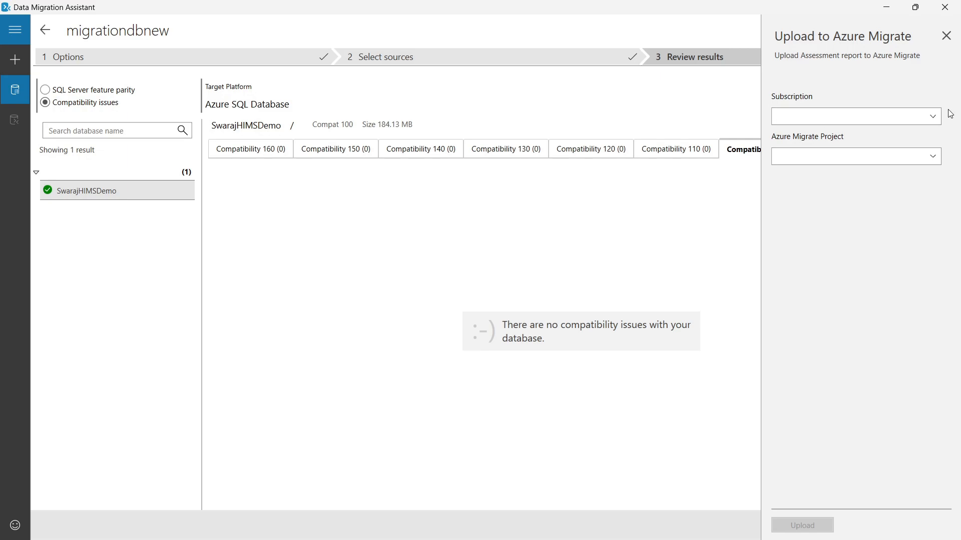
# Upload the assessment to the Azure Migrate project MigrationDBNew under the Free Trial subscription
pyautogui.click(932, 115)
pyautogui.click(802, 136)
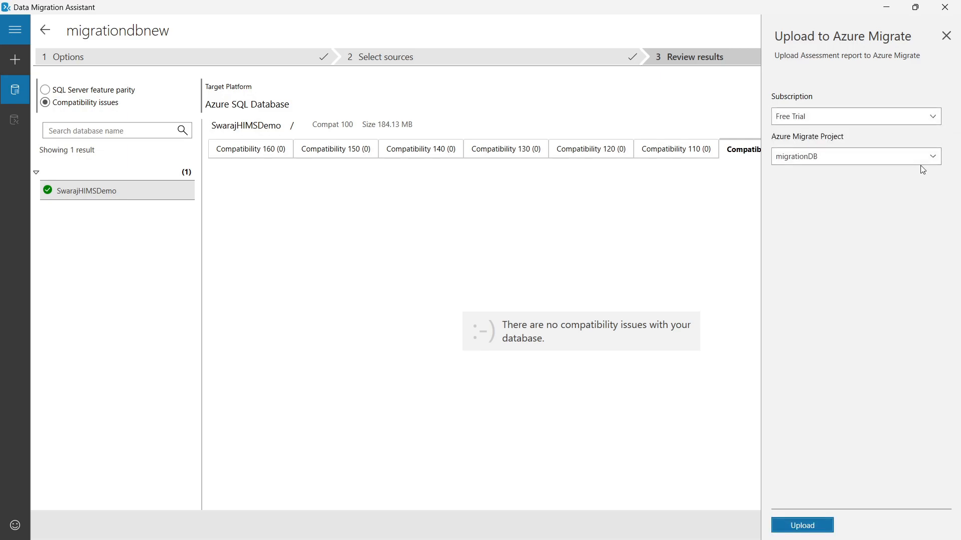
pyautogui.click(937, 160)
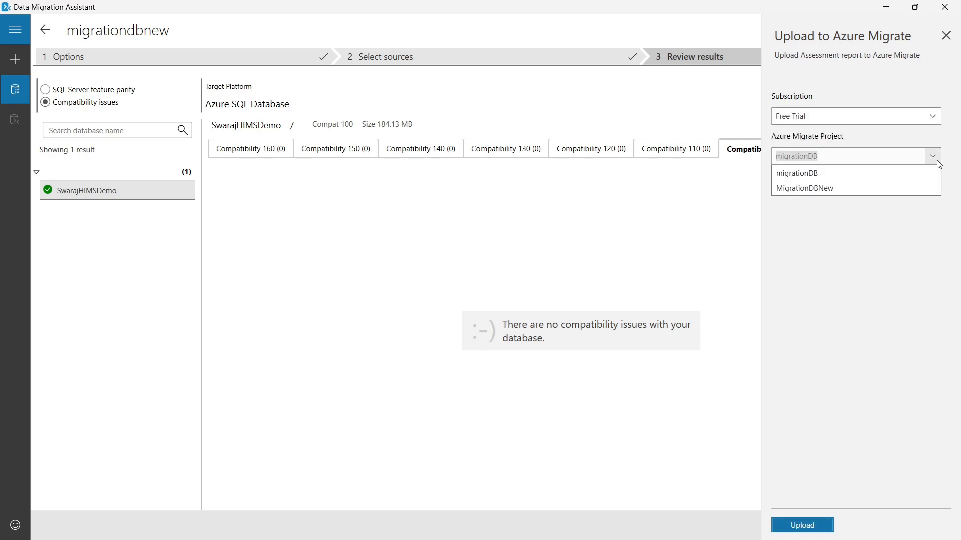
pyautogui.click(821, 188)
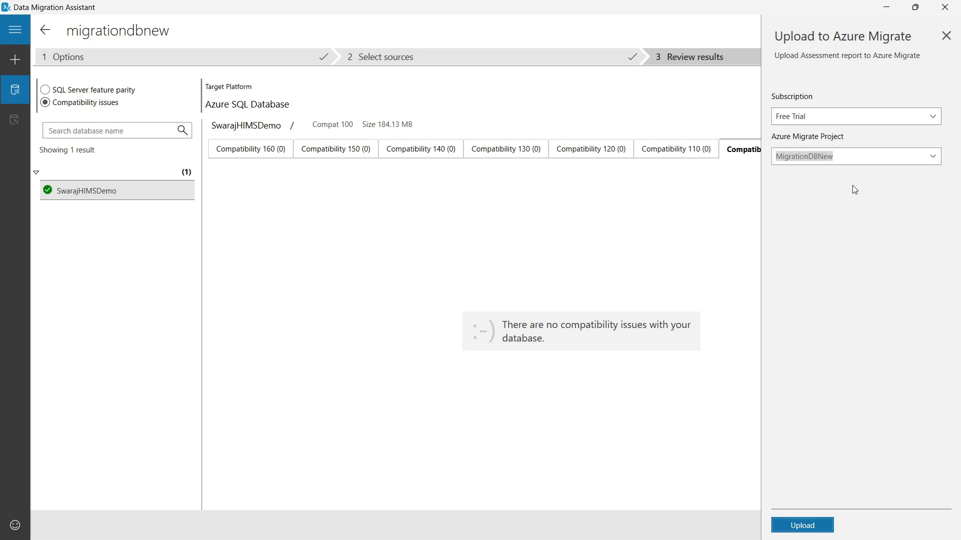
pyautogui.click(799, 526)
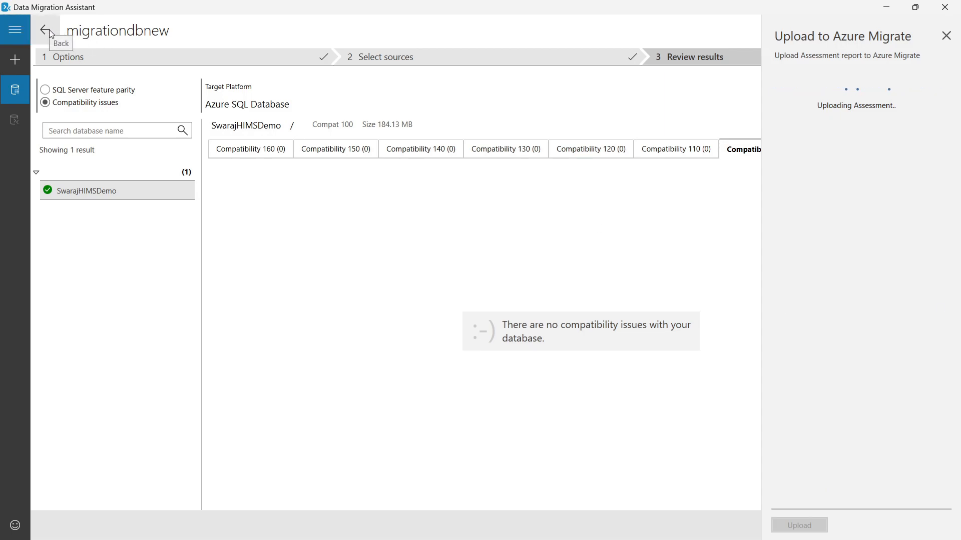
pyautogui.click(505, 329)
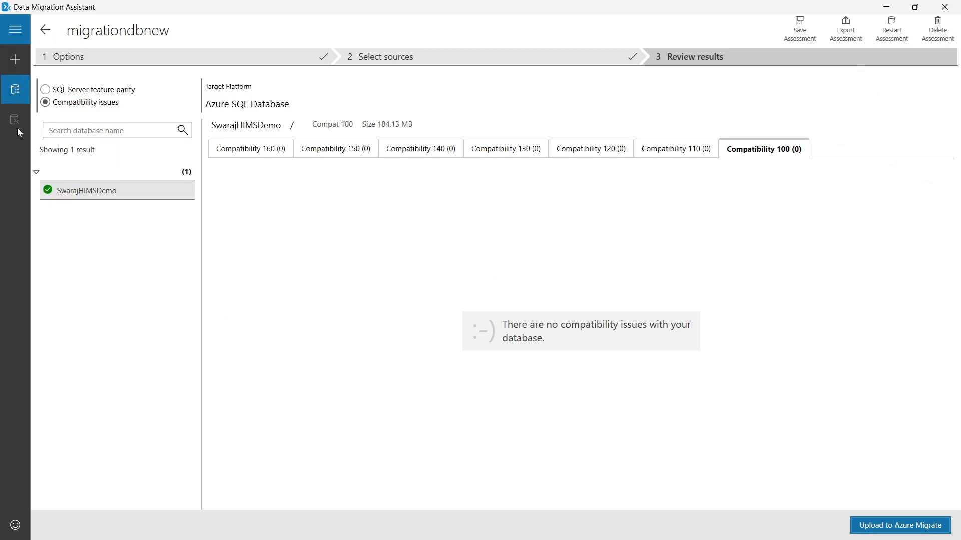
# Start a new project and set its project type to Migration
pyautogui.click(22, 60)
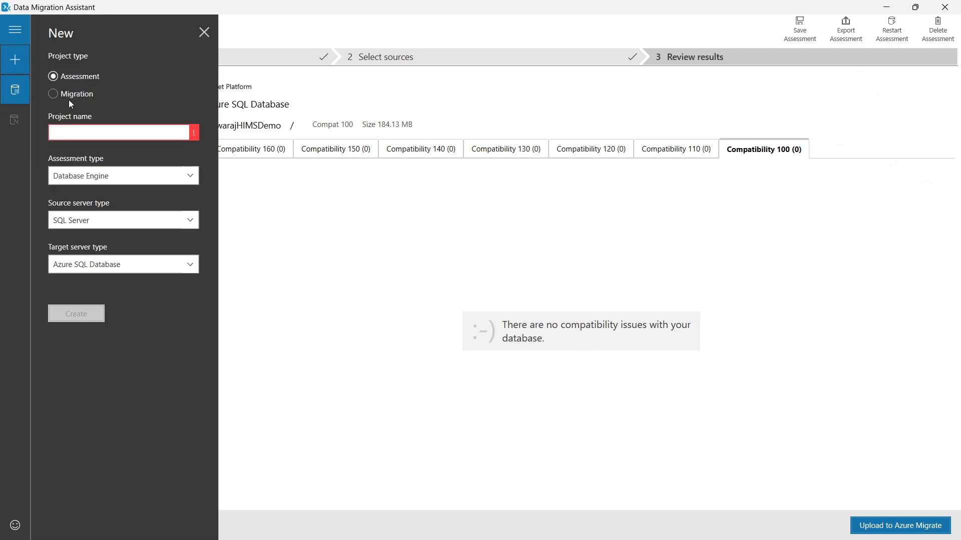
pyautogui.click(67, 97)
pyautogui.click(65, 80)
pyautogui.click(866, 526)
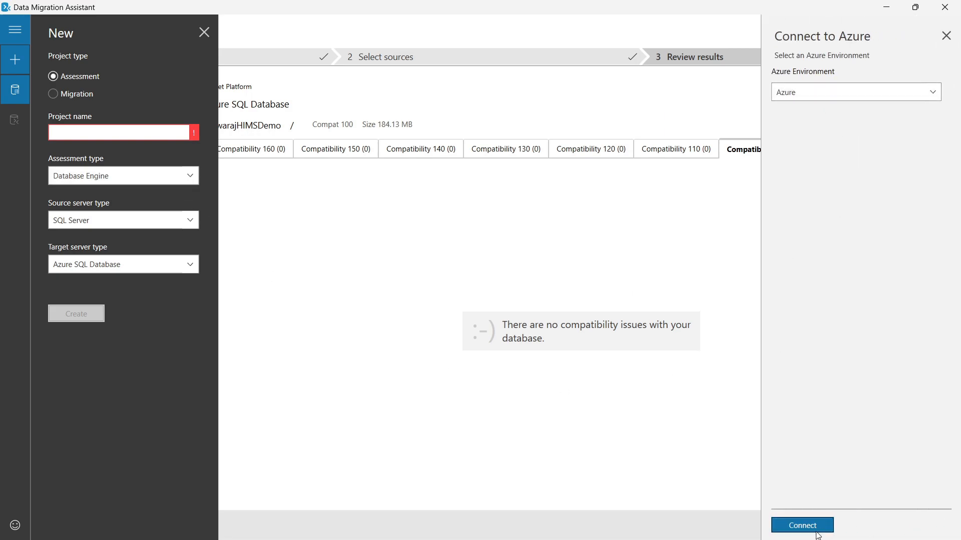
pyautogui.click(946, 35)
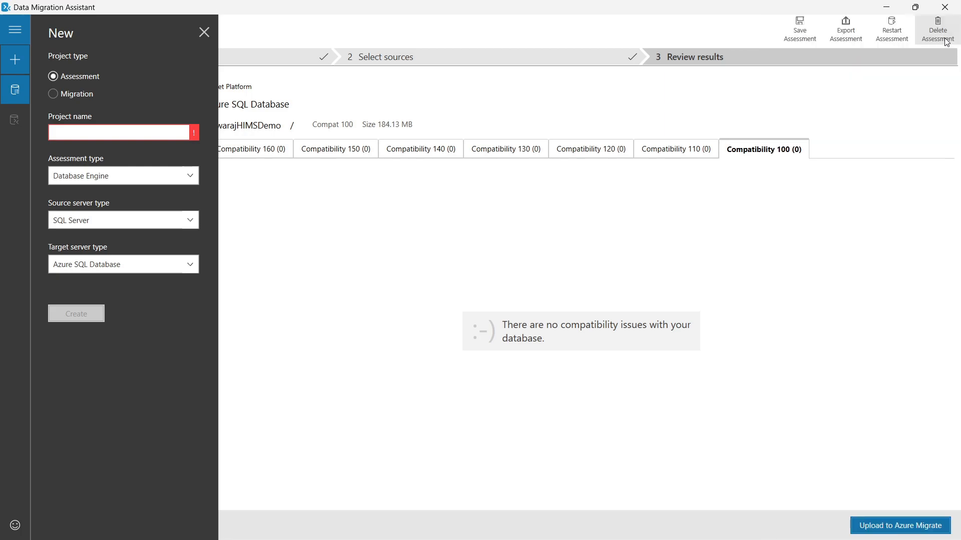
pyautogui.click(57, 92)
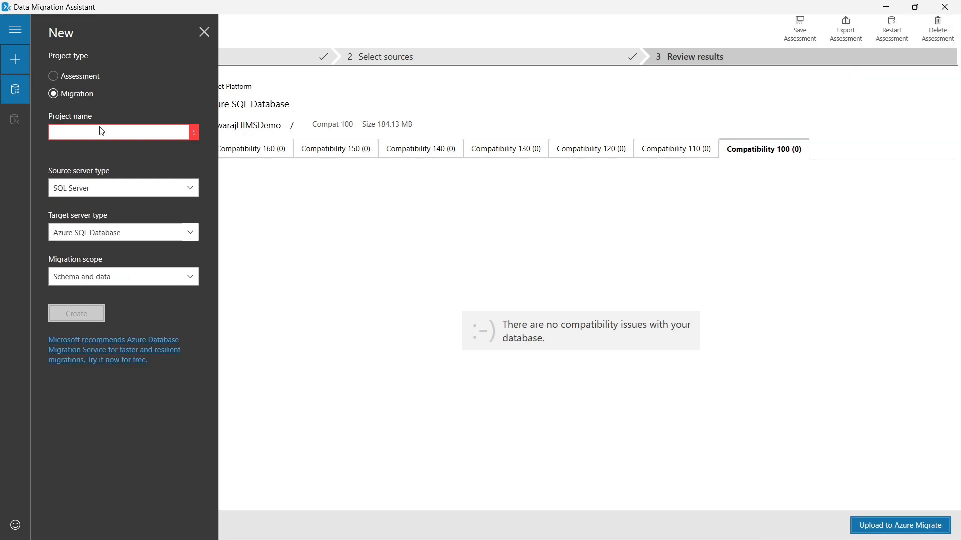
# Create the migration project migrationdbnew with SQL Server as source, Azure SQL Database as target and Schema and data as scope
pyautogui.click(125, 132)
pyautogui.write('m')
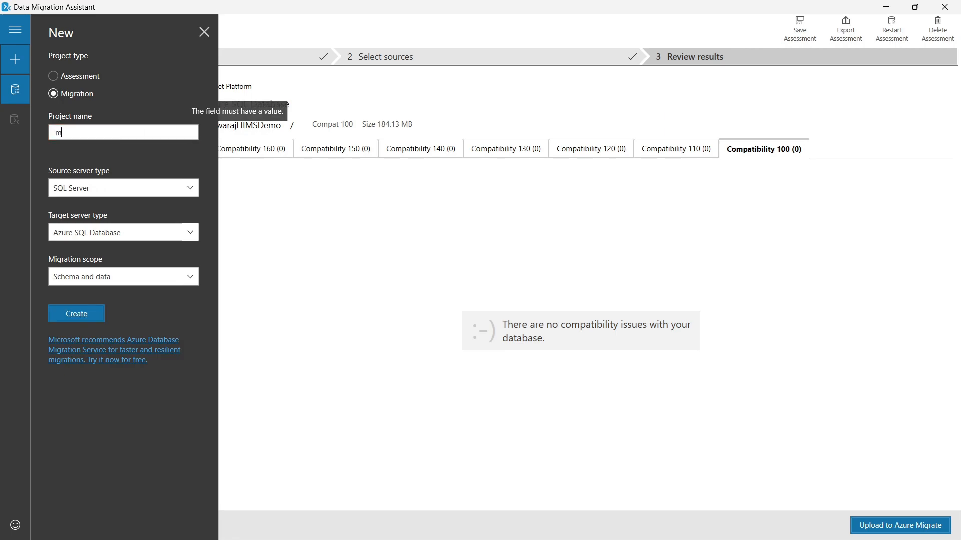
pyautogui.write('igrationdbnew')
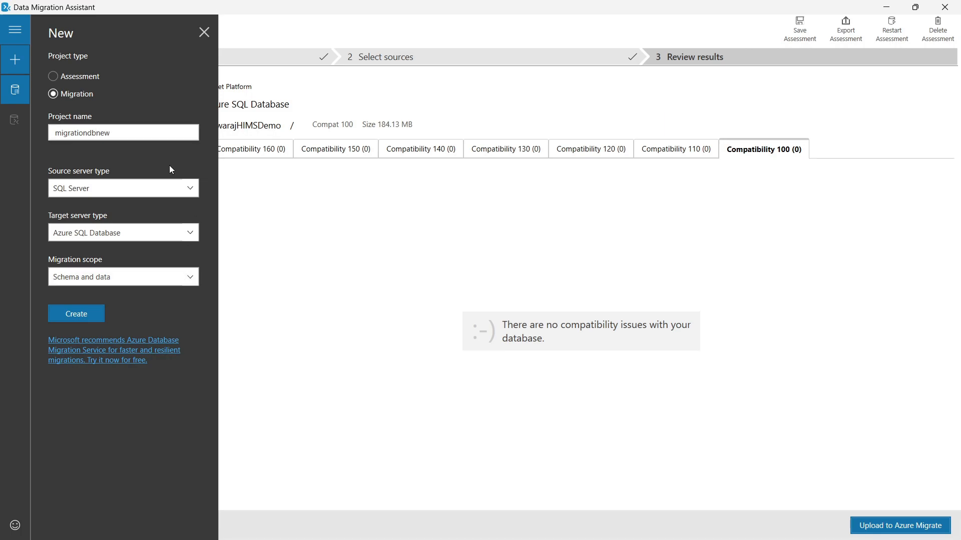
pyautogui.click(191, 186)
pyautogui.click(190, 205)
pyautogui.click(190, 231)
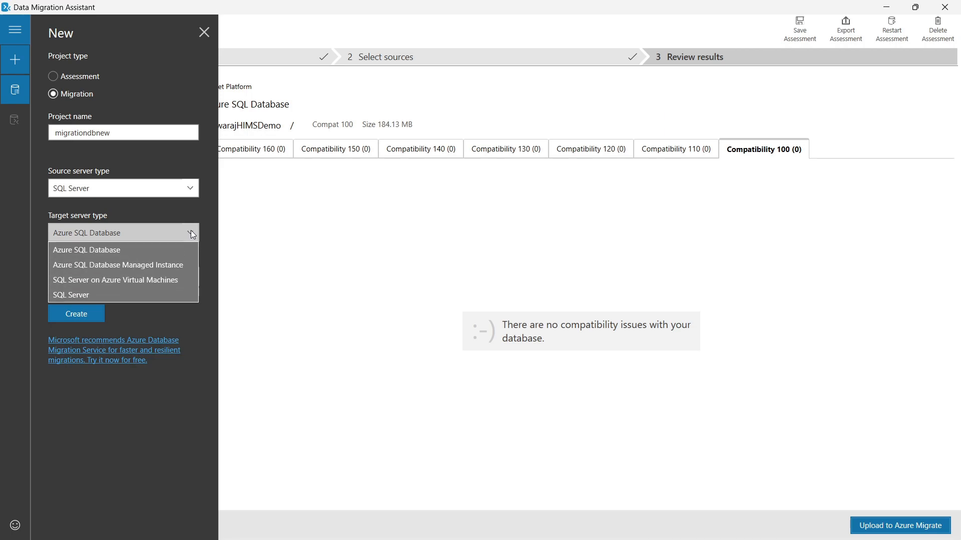
pyautogui.click(166, 247)
pyautogui.click(190, 281)
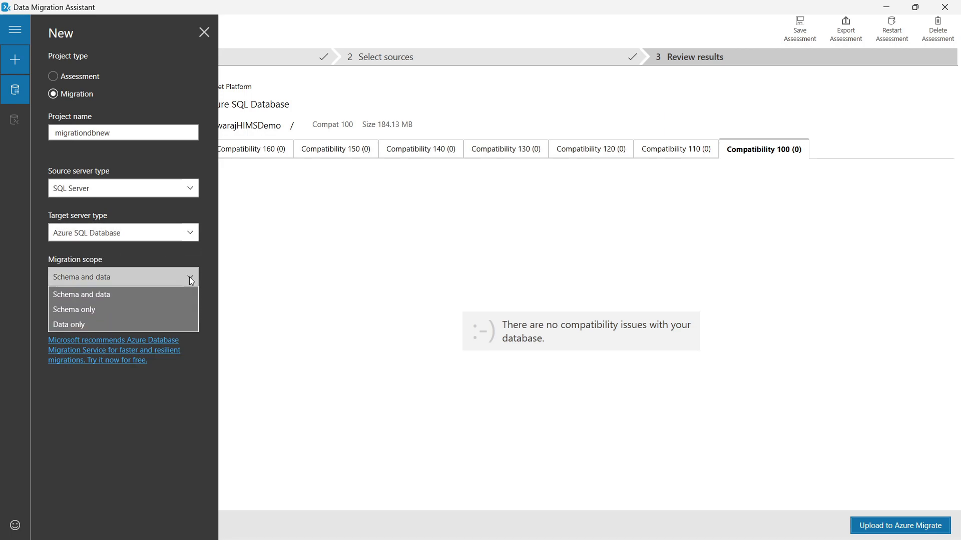
pyautogui.click(154, 295)
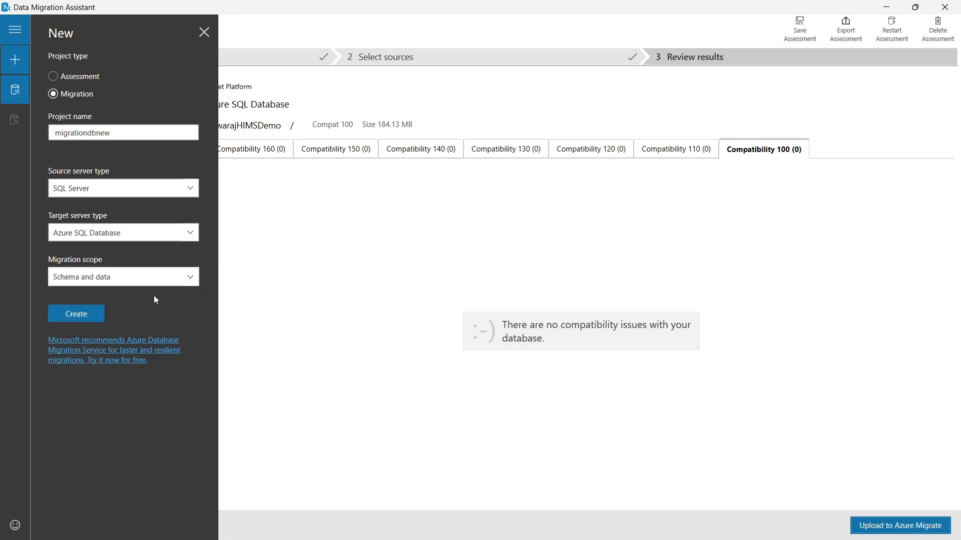
pyautogui.click(76, 318)
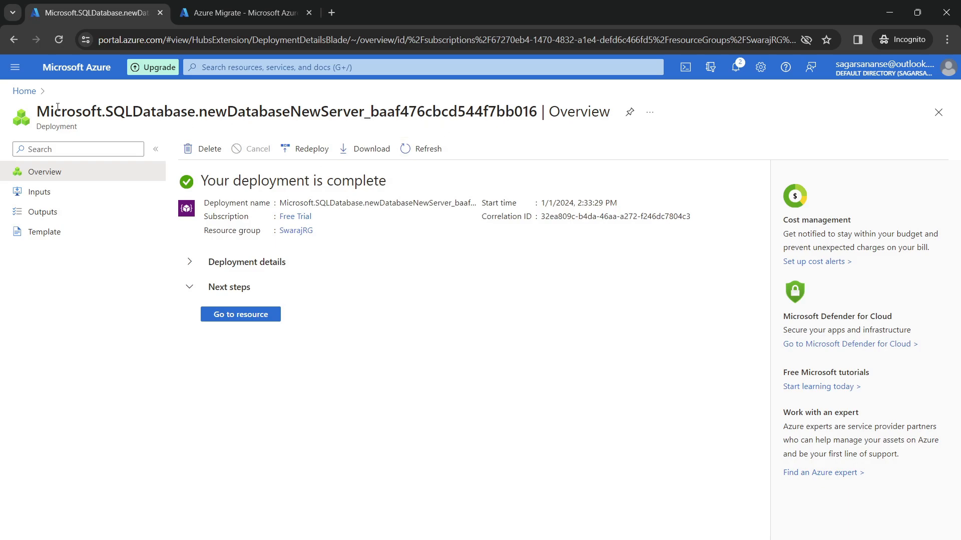
# Close the leftover Azure Migrate page and open the SwarajRG resource group from the Azure portal's home page
pyautogui.click(24, 90)
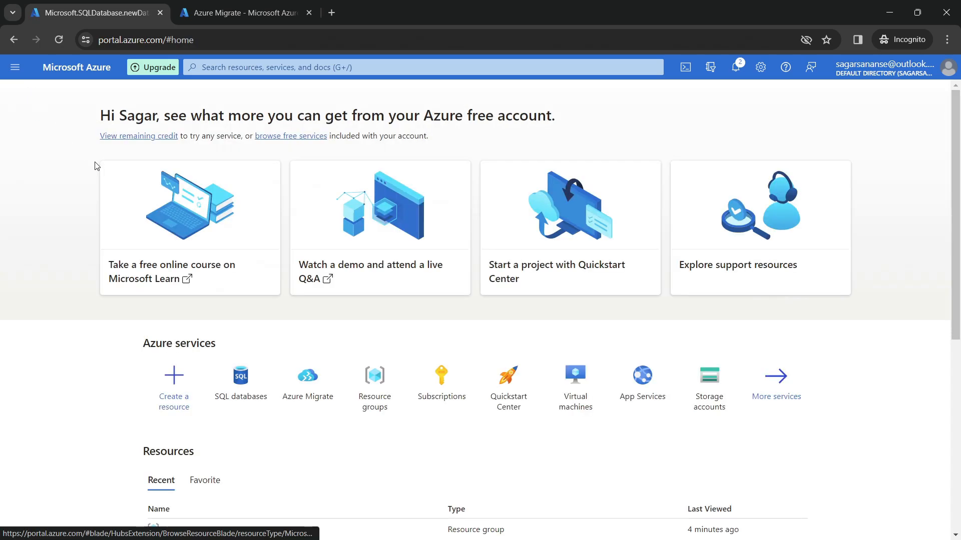
pyautogui.click(306, 12)
pyautogui.scroll(-2, 320, 448)
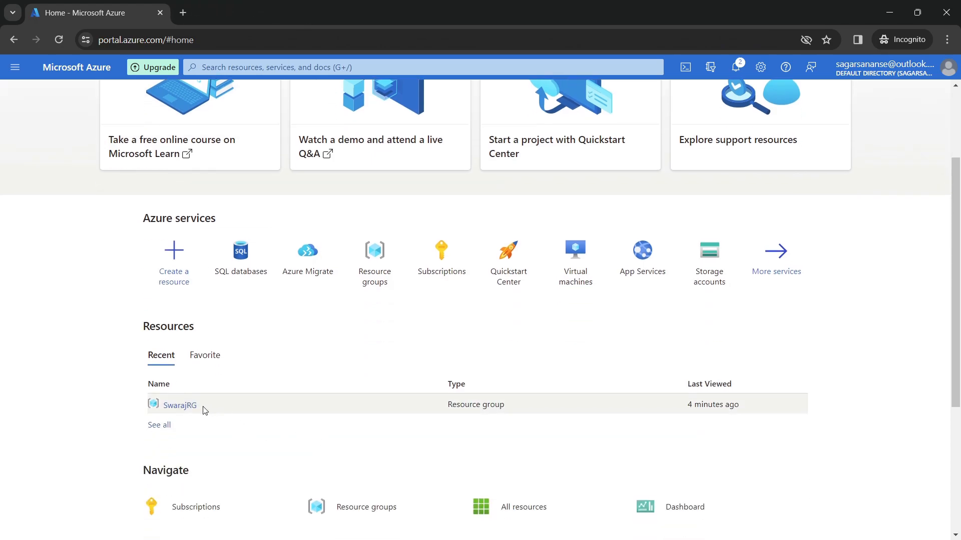
pyautogui.click(181, 405)
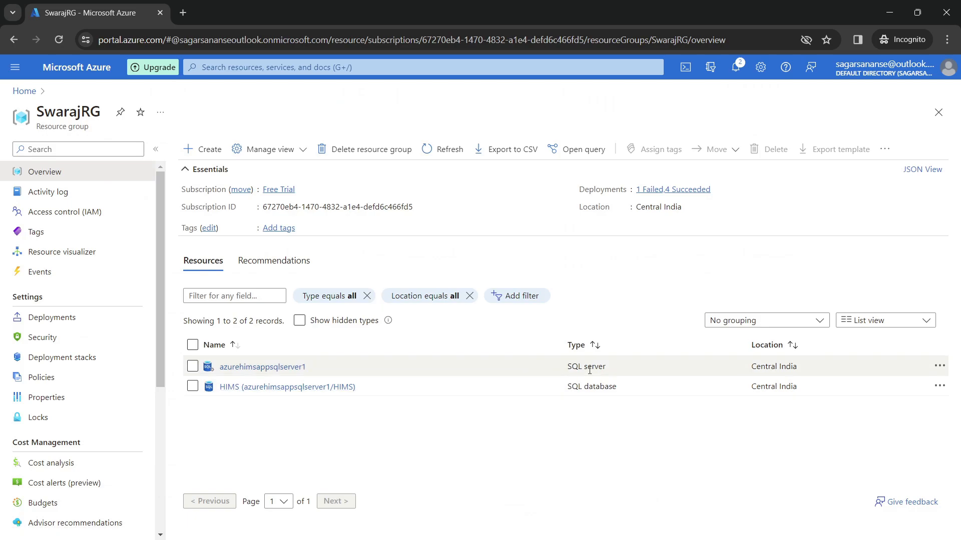
# Open the SQL server azurehimsappsqlserver1 and go to its public network access settings
pyautogui.click(239, 368)
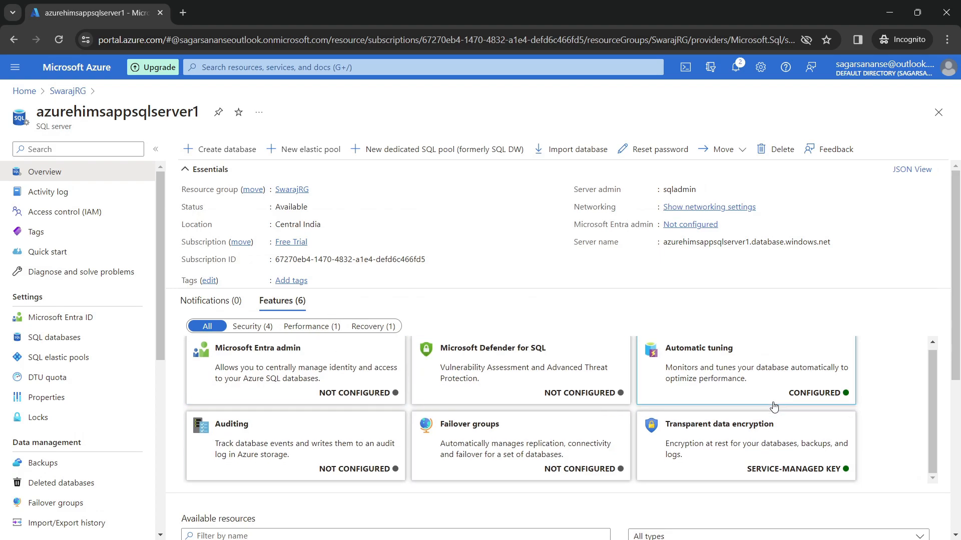
pyautogui.scroll(-5, 657, 404)
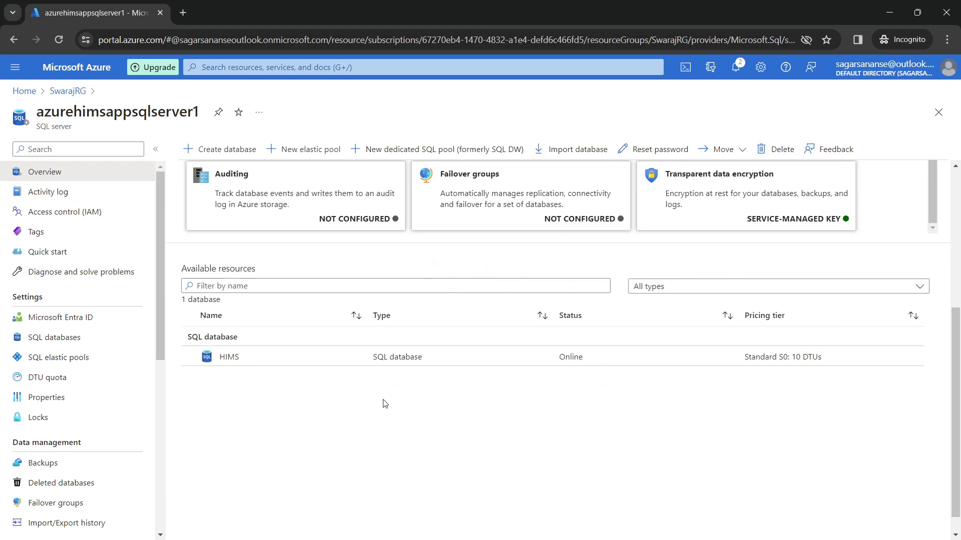
pyautogui.scroll(-5, 83, 396)
pyautogui.click(61, 325)
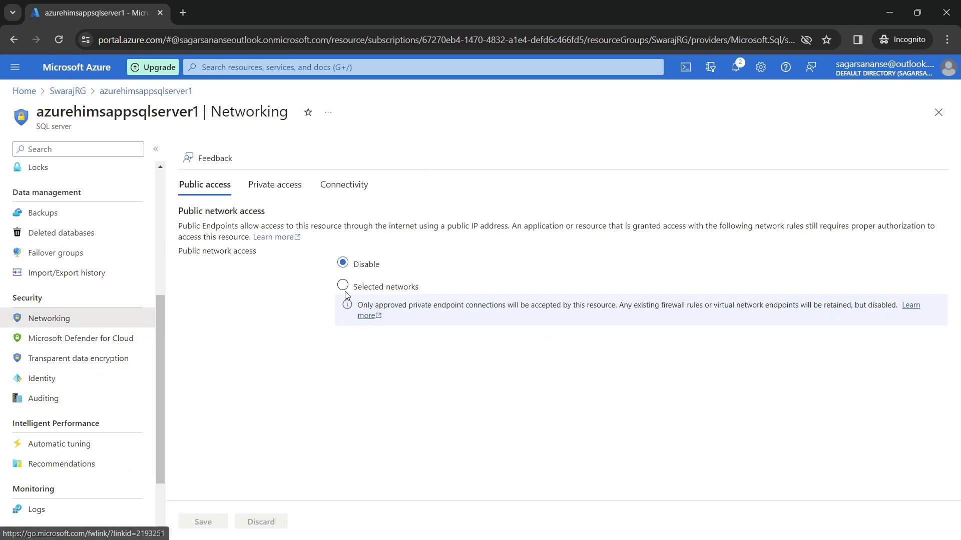
# Allow public access from selected networks on azurehimsappsqlserver1, add a firewall rule for the client IPv4 address, and save
pyautogui.click(344, 286)
pyautogui.scroll(-3, 313, 401)
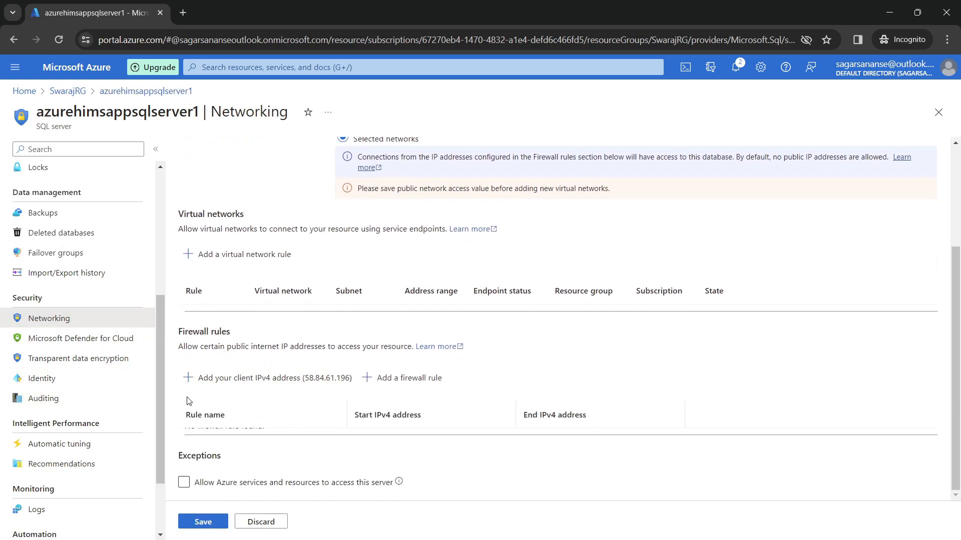
pyautogui.click(231, 379)
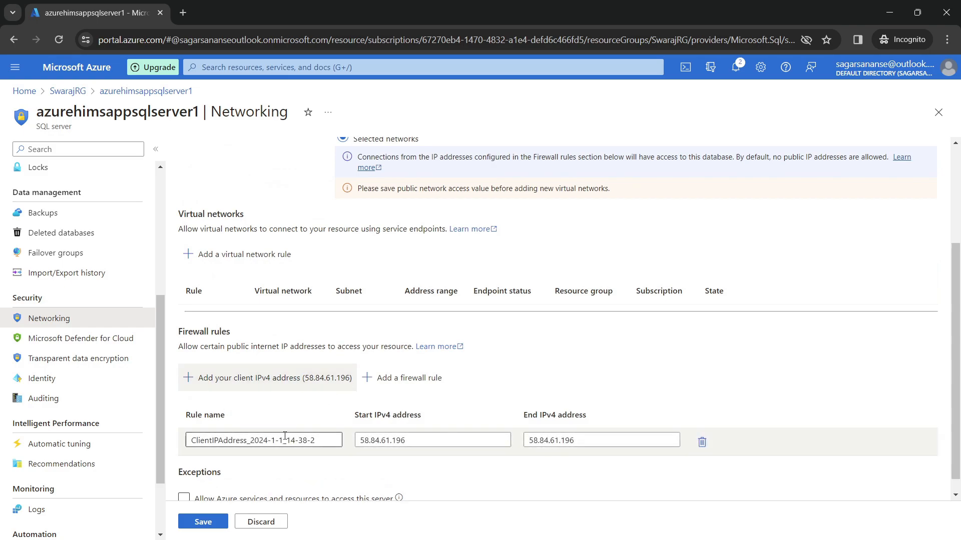
pyautogui.scroll(-1, 285, 436)
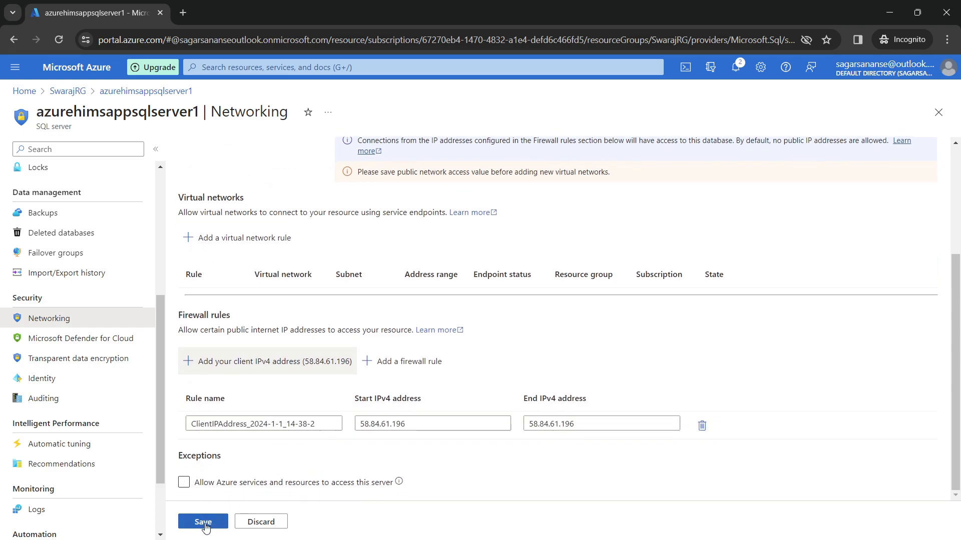
pyautogui.click(204, 524)
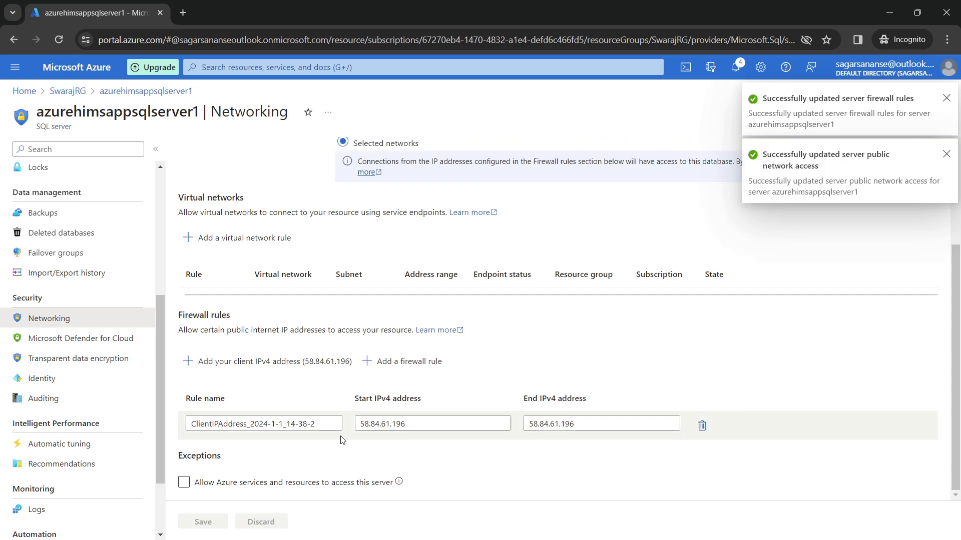
pyautogui.scroll(3, 391, 453)
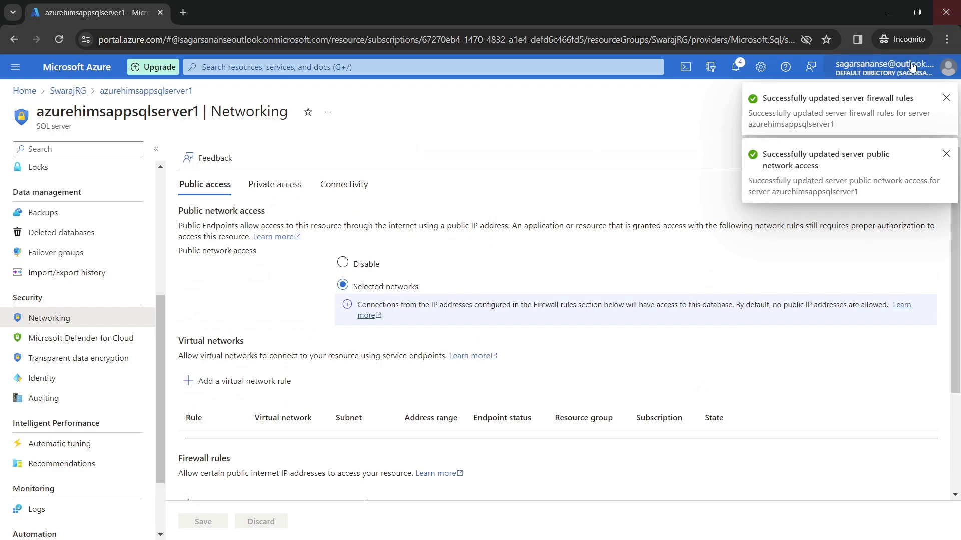
pyautogui.click(946, 98)
pyautogui.click(946, 98)
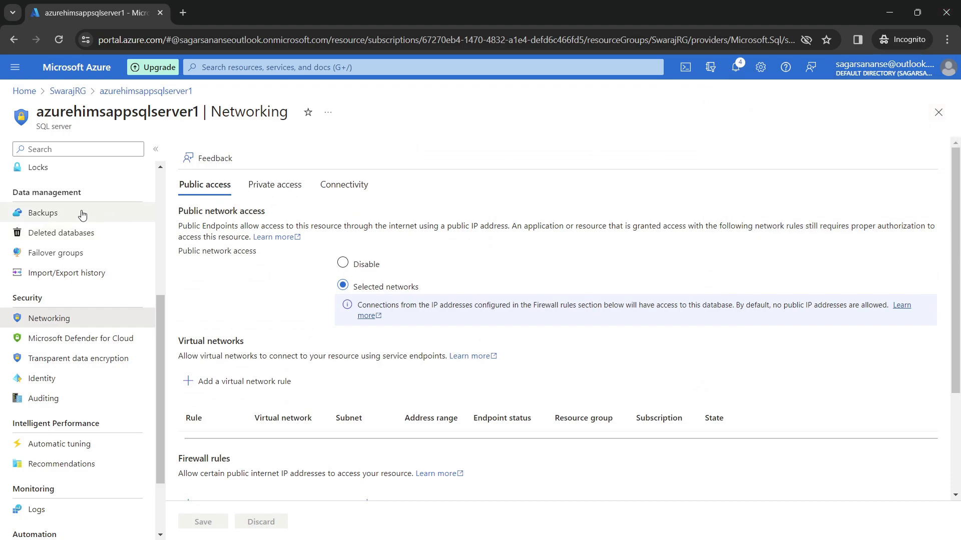
# Copy the SQL server's full server name from its overview page
pyautogui.scroll(5, 100, 300)
pyautogui.click(75, 173)
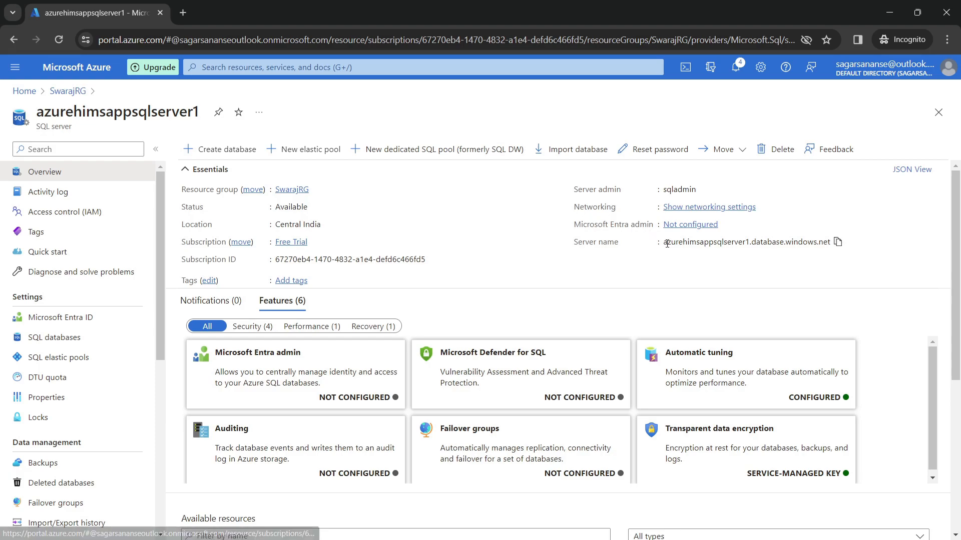
pyautogui.click(837, 244)
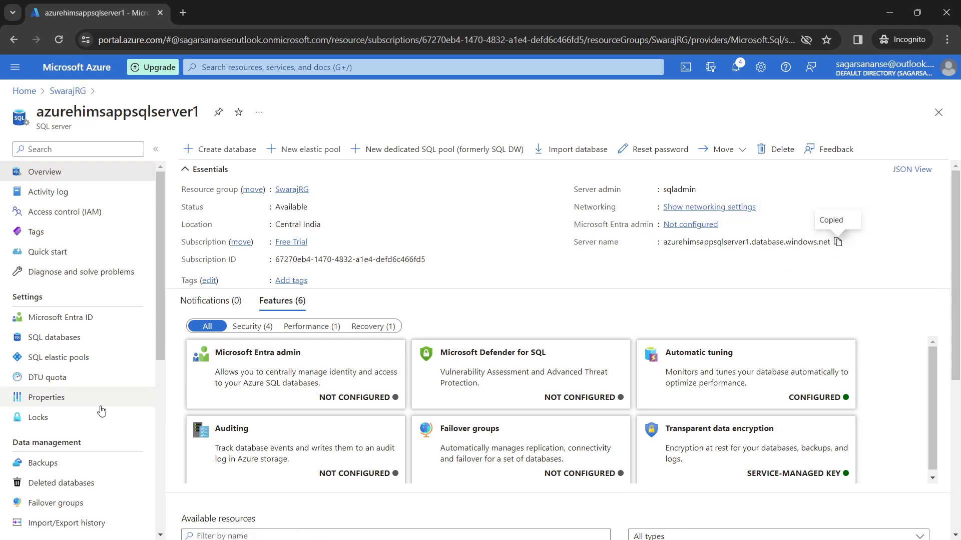
# Switch to SQL Server Management Studio and connect to azurehimsappsqlserver1.database.windows.net using SQL Server Authentication, login sqladmin, and the account password
pyautogui.hotkey('alt', 'Tab')
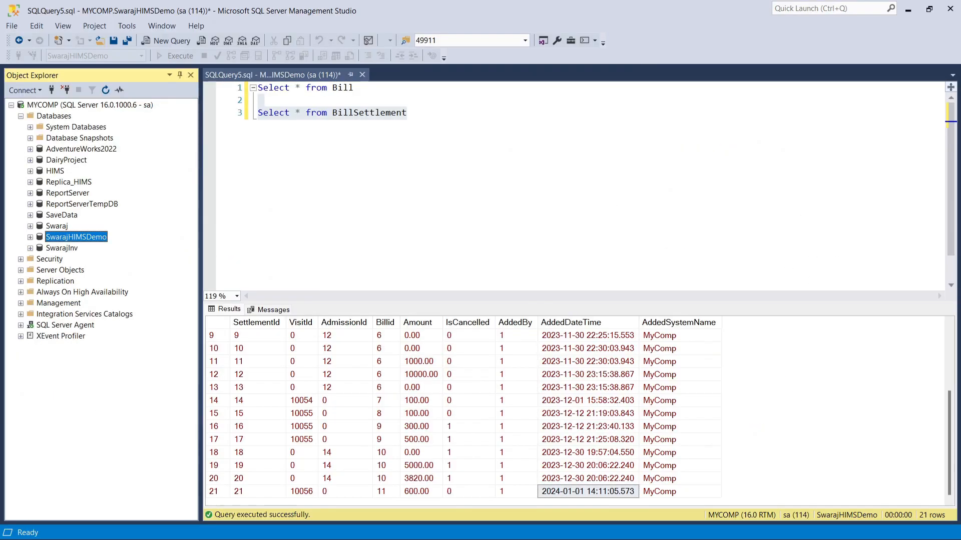
pyautogui.click(51, 91)
pyautogui.hotkey('ctrl', 'v')
pyautogui.press('Tab')
pyautogui.press('Tab')
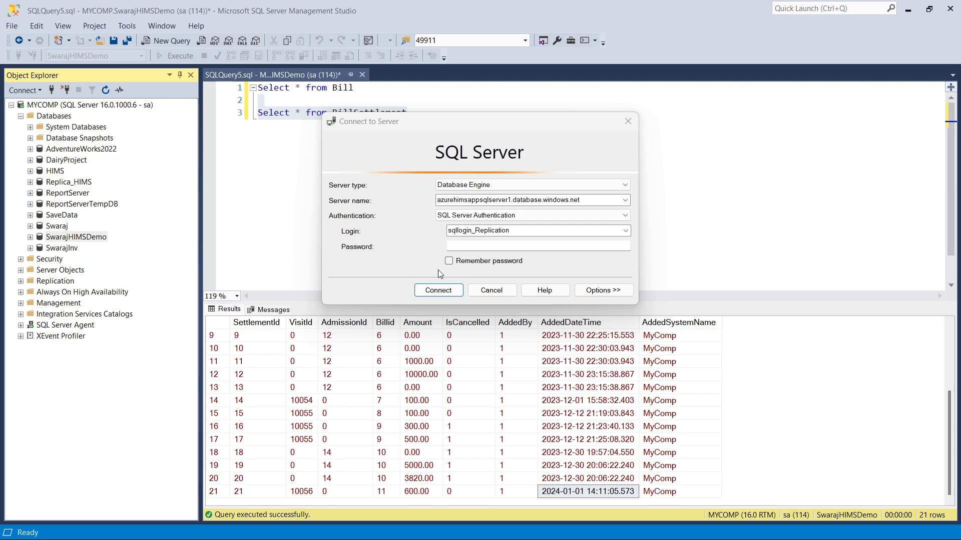
pyautogui.click(512, 232)
pyautogui.write('sqladmin')
pyautogui.click(548, 246)
pyautogui.hotkey('ctrl', 'v')
pyautogui.click(439, 290)
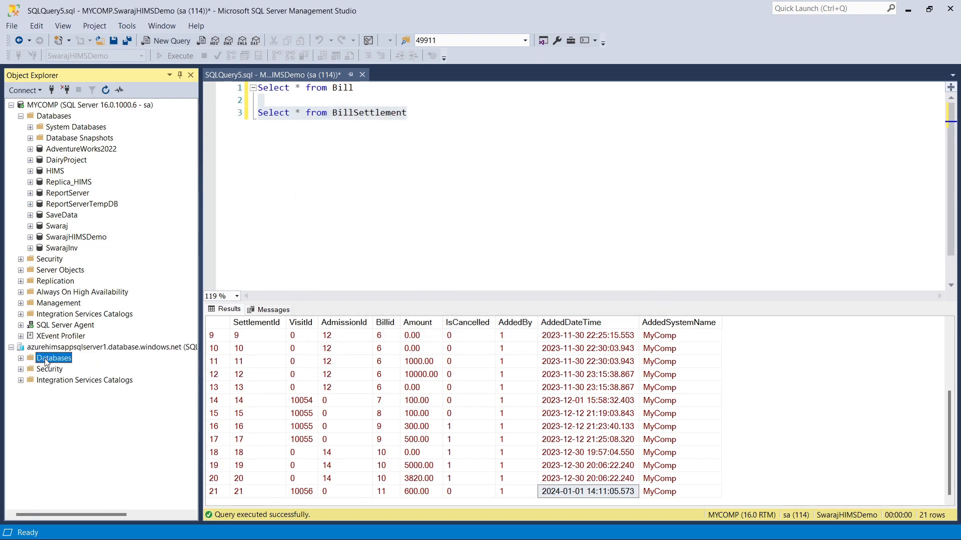
# Expand the HIMS database on the Azure server and run "Select * from sys.tables" against it in a new query
pyautogui.doubleClick(62, 359)
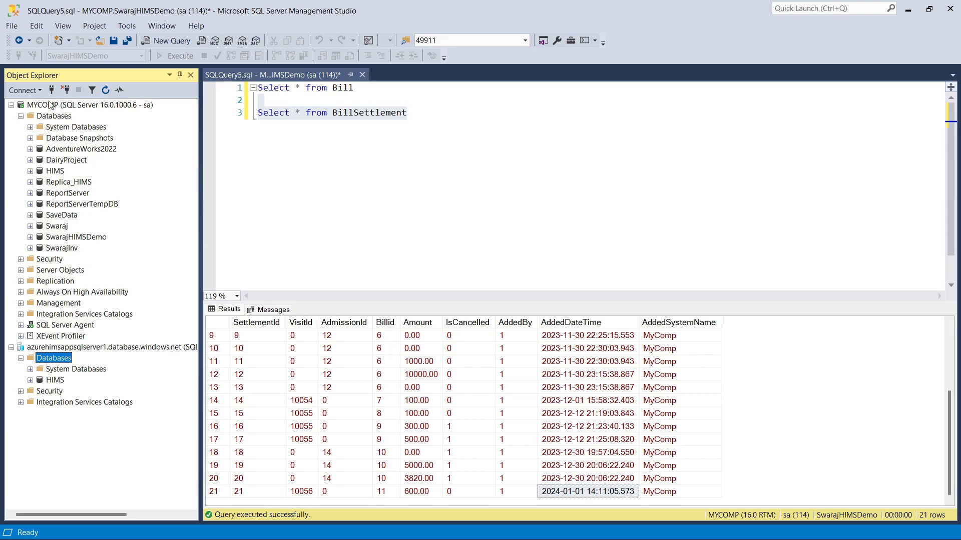
pyautogui.doubleClick(60, 381)
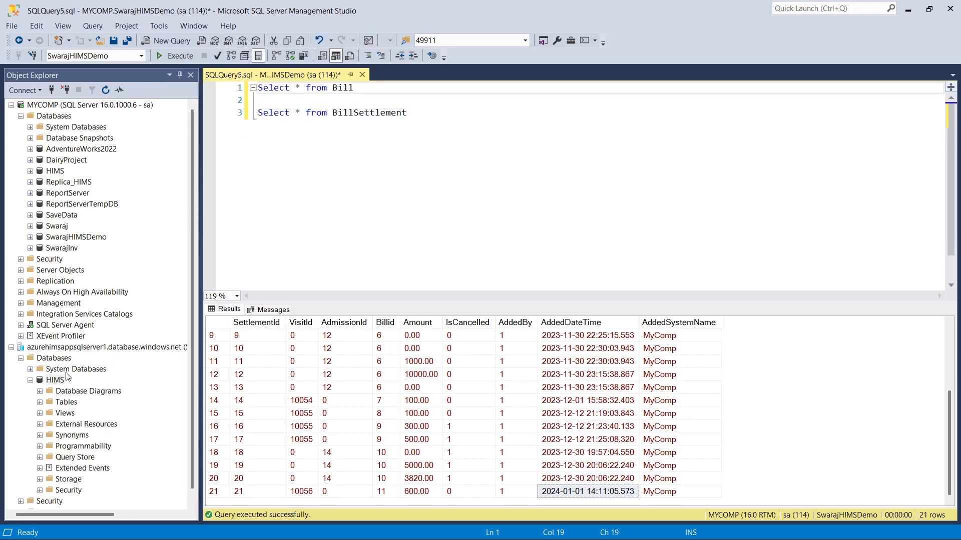
pyautogui.click(55, 380)
pyautogui.click(175, 42)
pyautogui.write('Select * f')
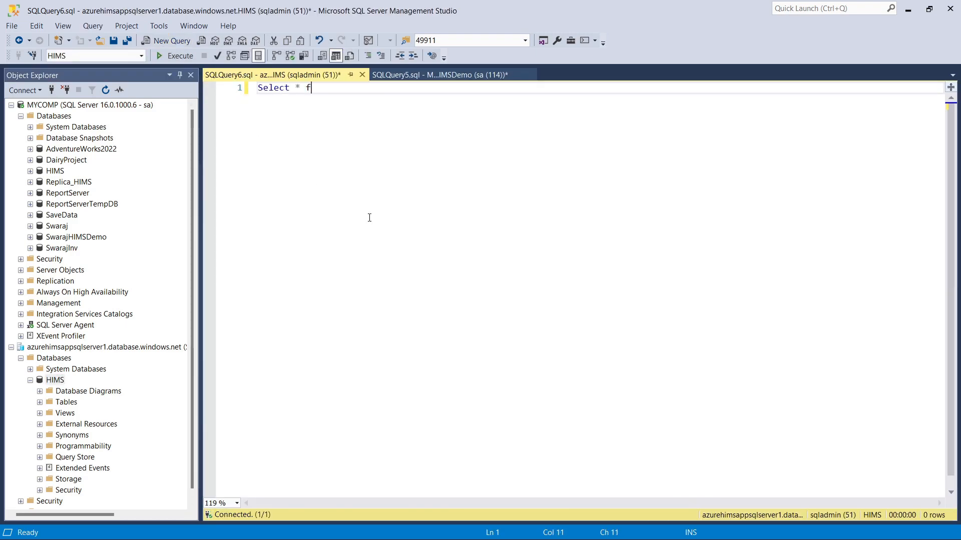
pyautogui.write('rom sys.tales')
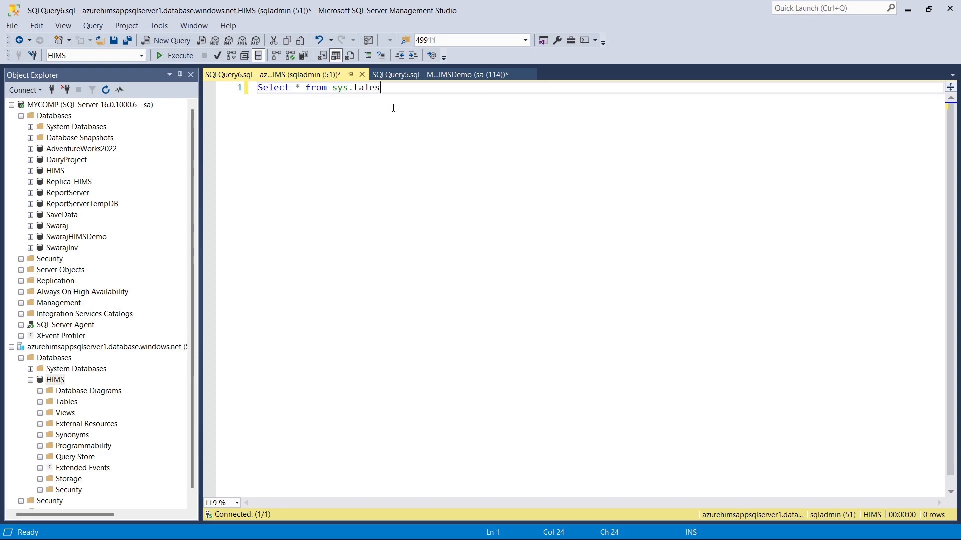
pyautogui.write('b')
pyautogui.click(176, 56)
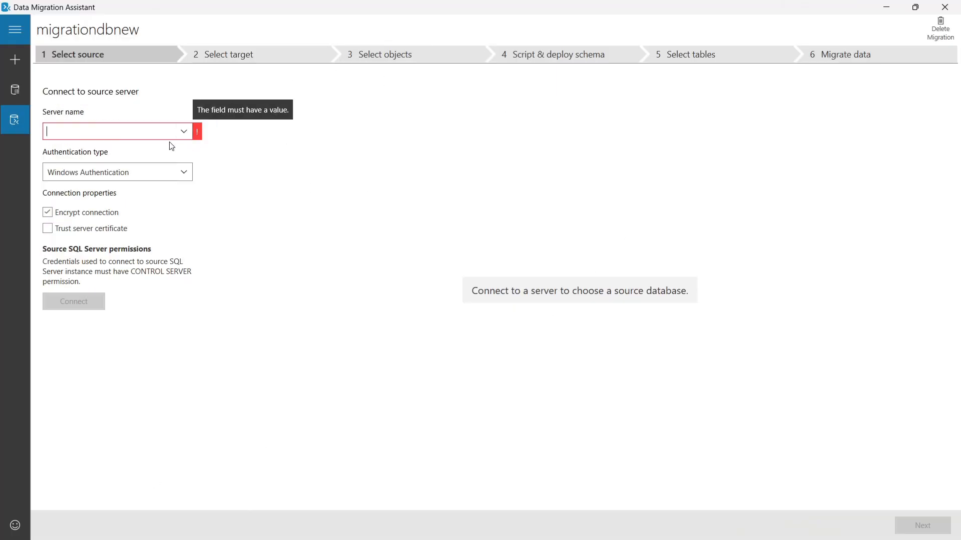
# In Data Migration Assistant, connect to source server MYCOMP as sa with the account password and choose SwarajHIMSDemo as the source database
pyautogui.click(183, 131)
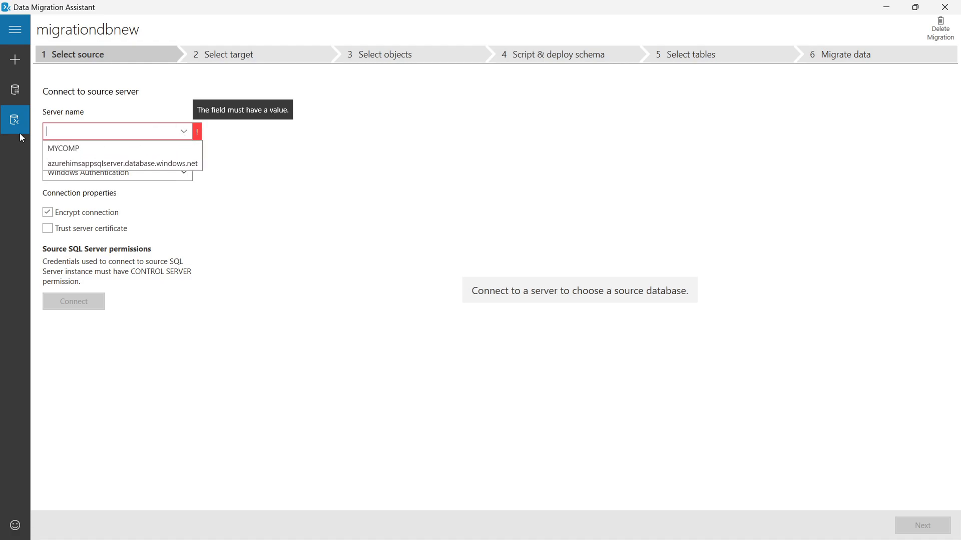
pyautogui.click(95, 149)
pyautogui.click(95, 134)
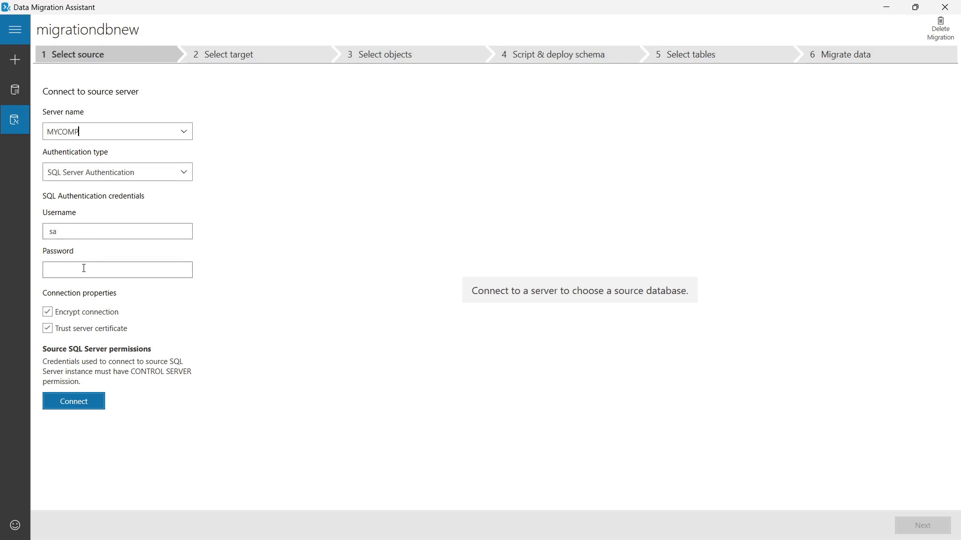
pyautogui.write('••••••••••')
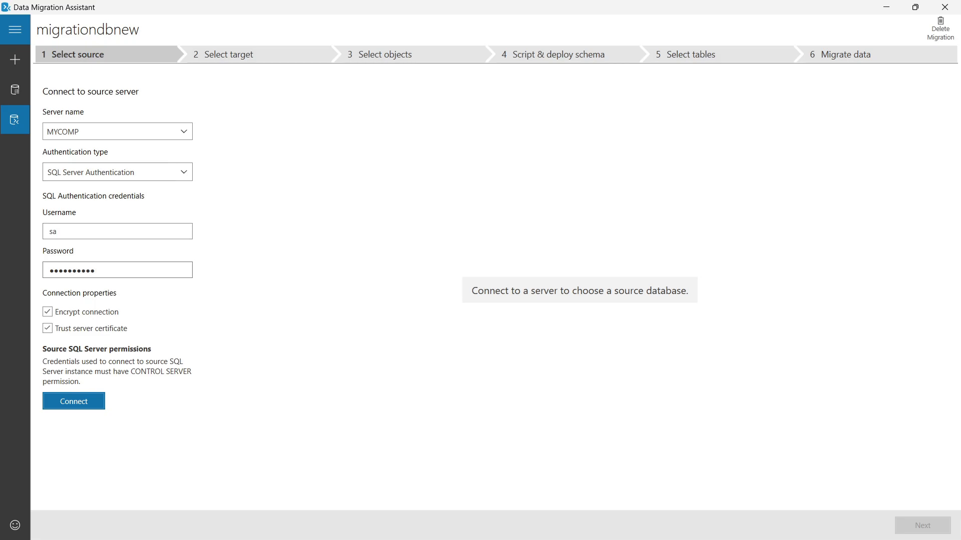
pyautogui.click(60, 407)
pyautogui.click(223, 278)
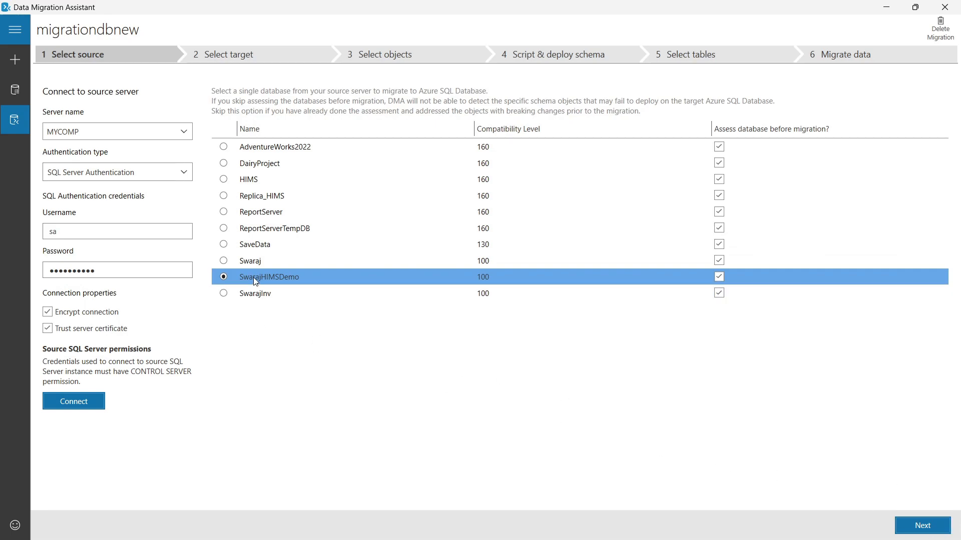
pyautogui.click(921, 525)
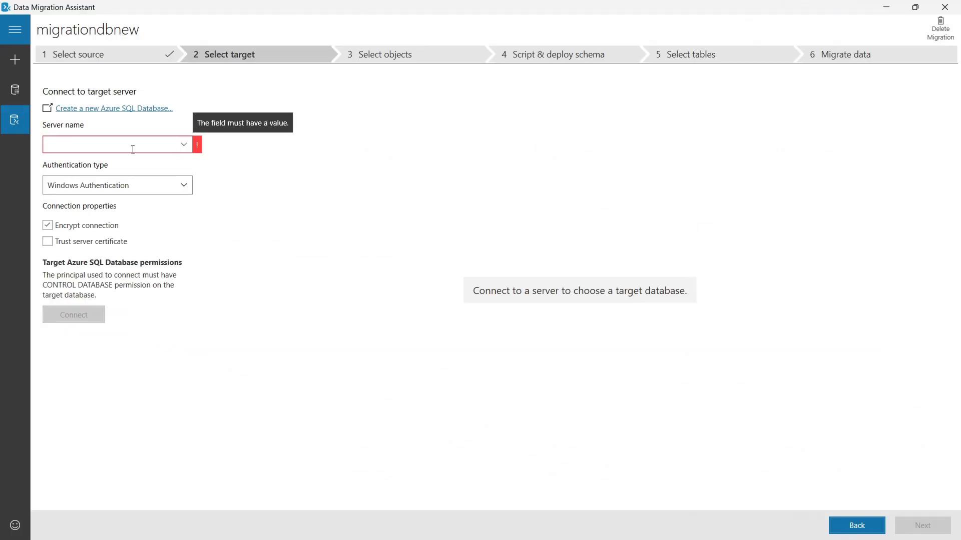
# Set the migration's target server to azurehimsappsqlserver1.database.windows.net with SQL Server Authentication
pyautogui.click(121, 144)
pyautogui.hotkey('ctrl', 'v')
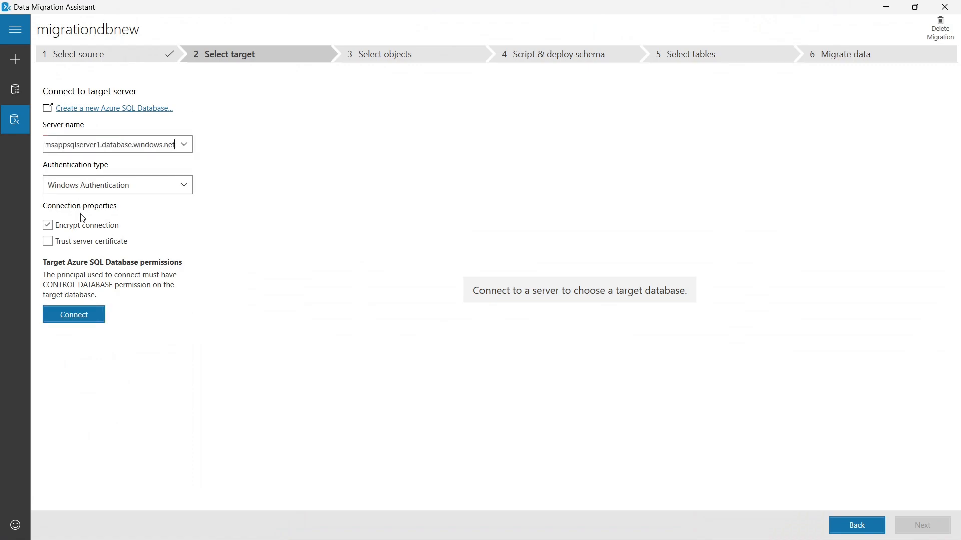
pyautogui.click(187, 186)
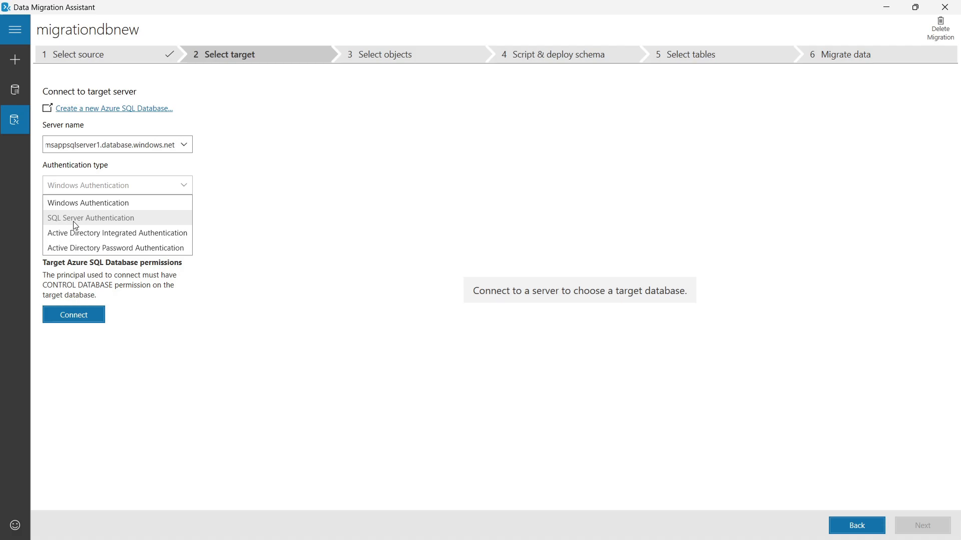
pyautogui.click(74, 219)
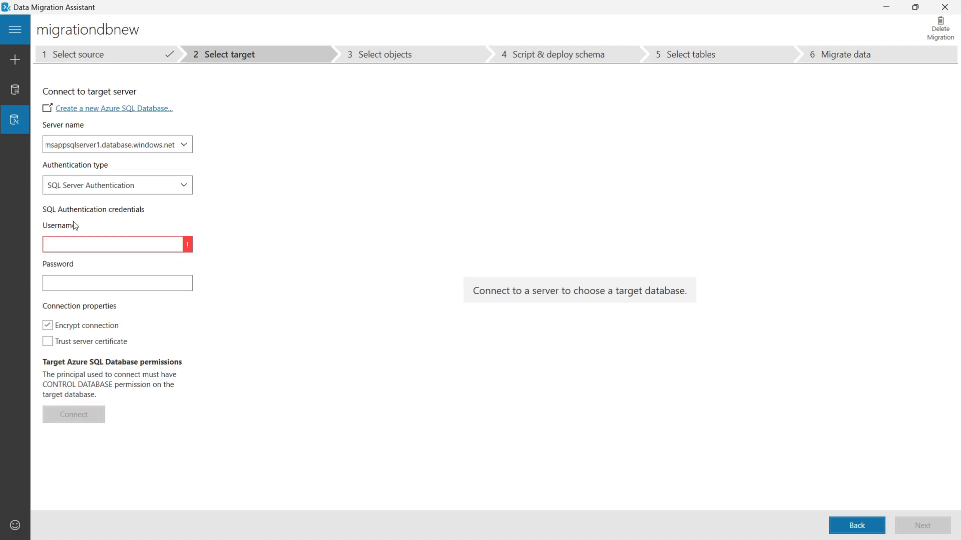
# Connect to the target server as sqladmin with the account password, trusting its certificate, and choose HIMS as the target database
pyautogui.click(119, 244)
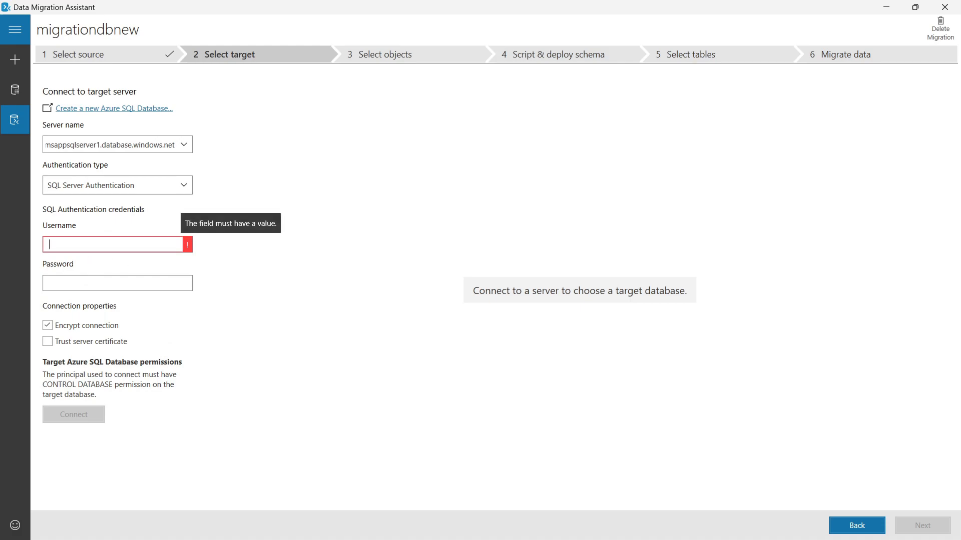
pyautogui.click(95, 246)
pyautogui.write('sqladmin')
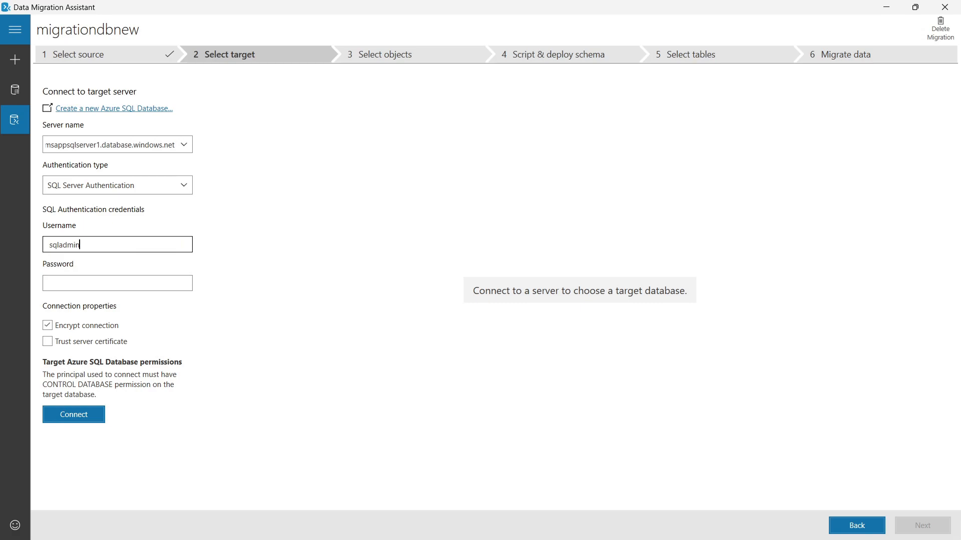
pyautogui.click(110, 283)
pyautogui.hotkey('ctrl', 'v')
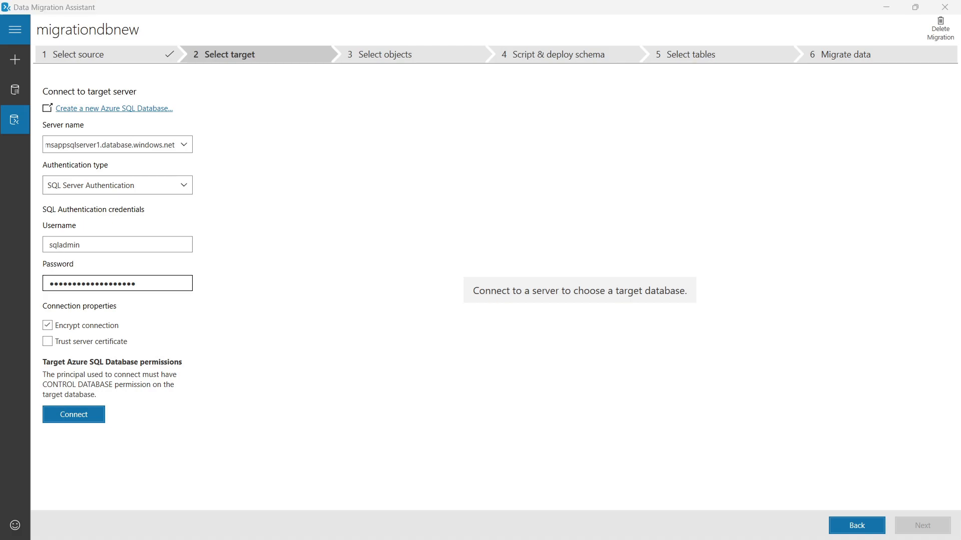
pyautogui.click(67, 344)
pyautogui.click(73, 412)
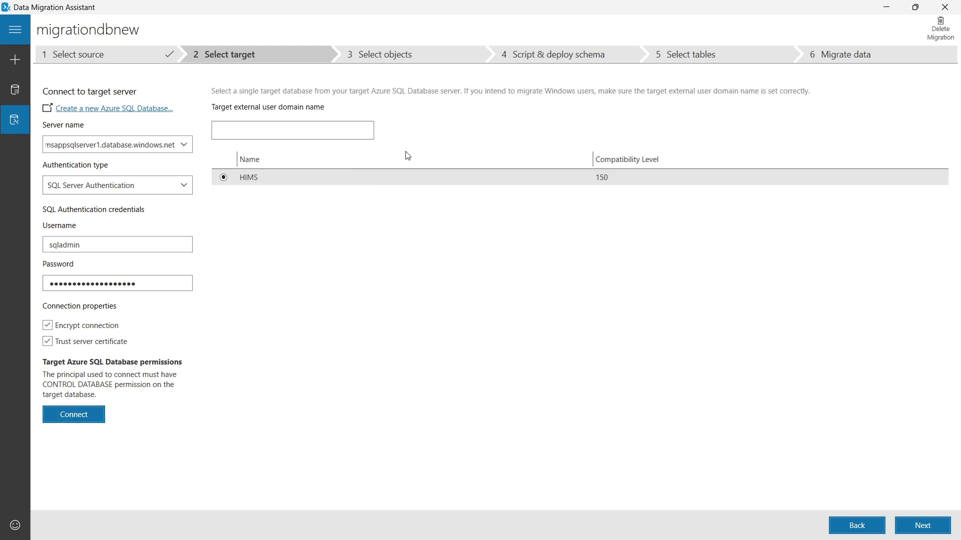
pyautogui.click(288, 178)
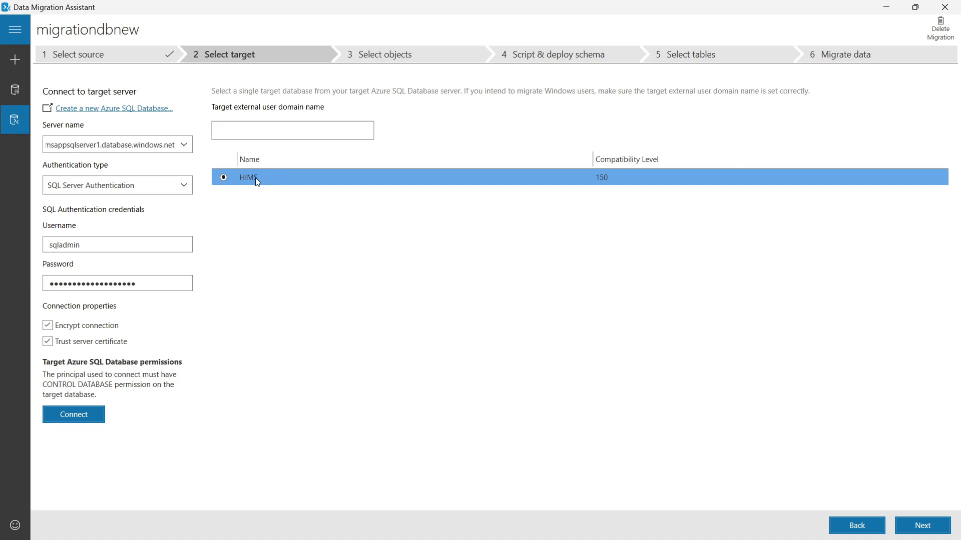
pyautogui.click(926, 523)
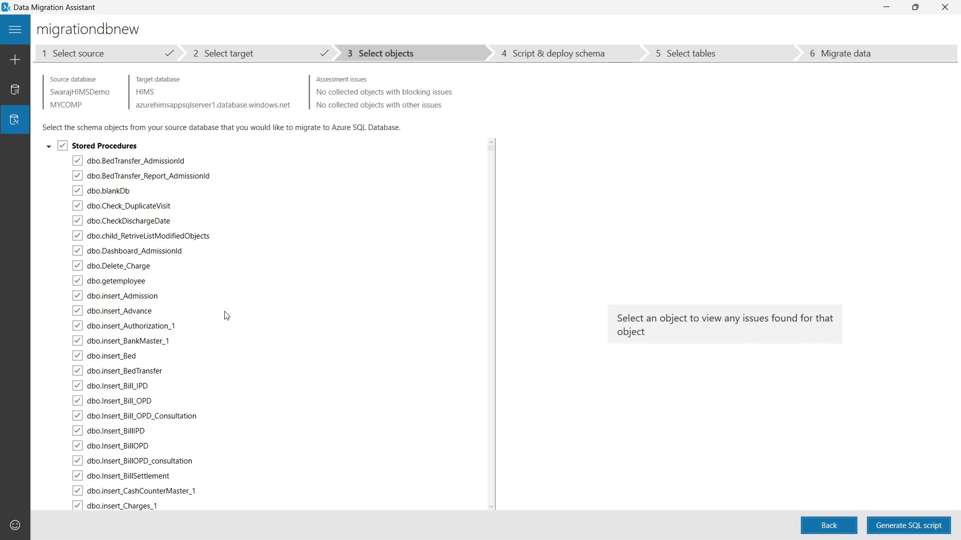
# Review the source schema objects chosen for migration, keeping all of them selected, and generate the SQL script
pyautogui.scroll(-10, 266, 287)
pyautogui.scroll(10, 329, 266)
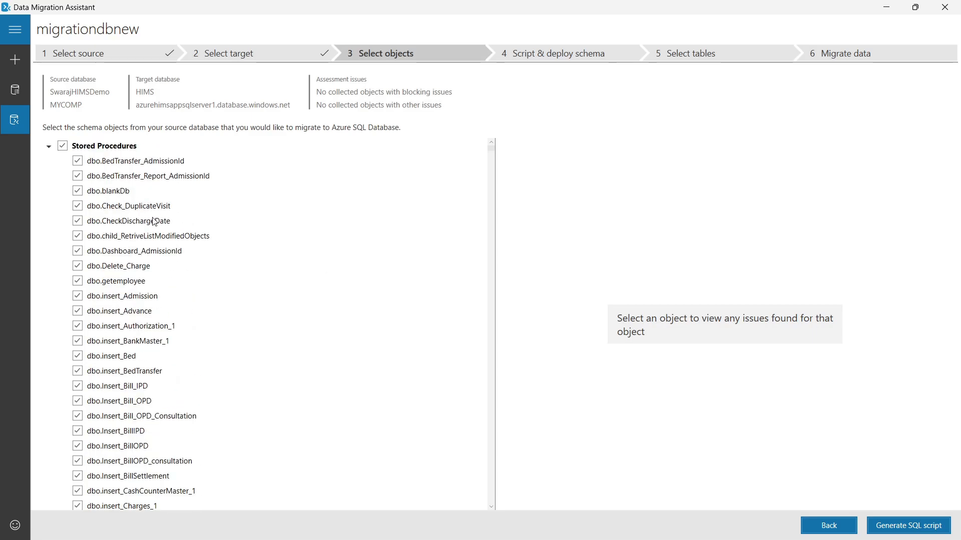
pyautogui.click(49, 146)
pyautogui.click(51, 161)
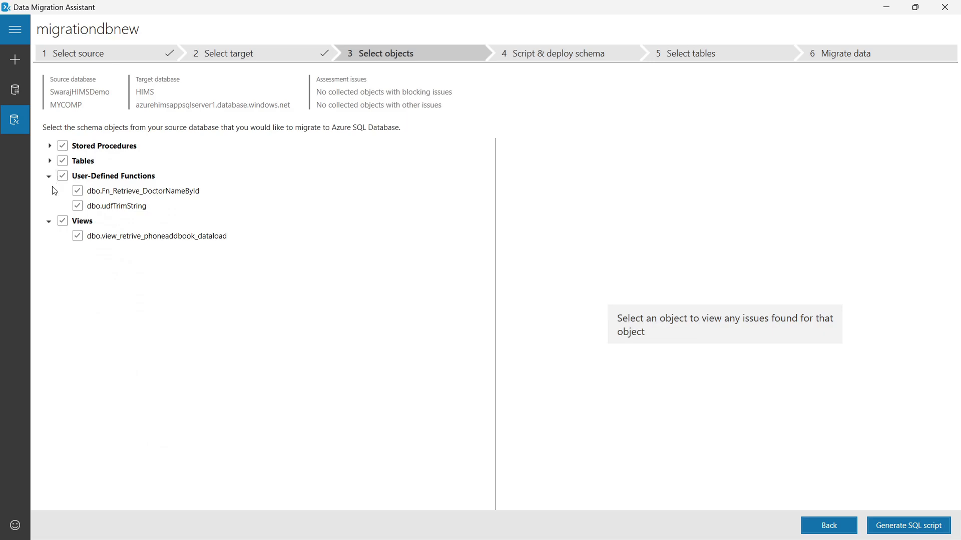
pyautogui.click(50, 146)
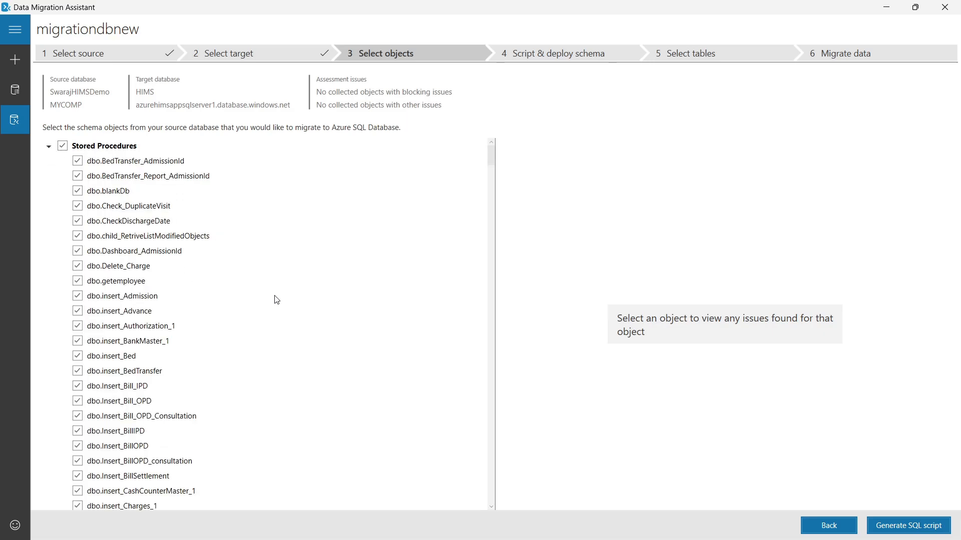
pyautogui.scroll(-7, 275, 297)
pyautogui.moveTo(494, 170); pyautogui.dragTo(476, 94)
pyautogui.click(914, 526)
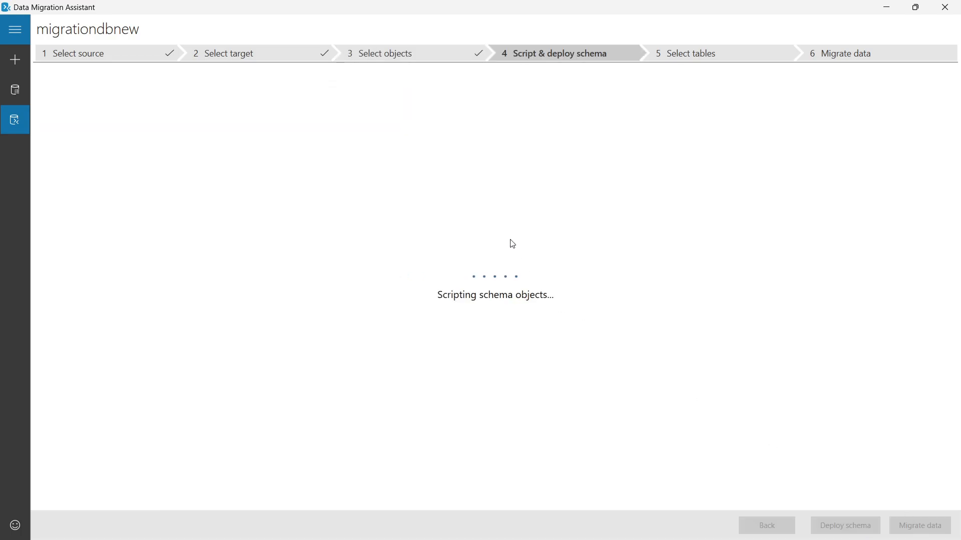
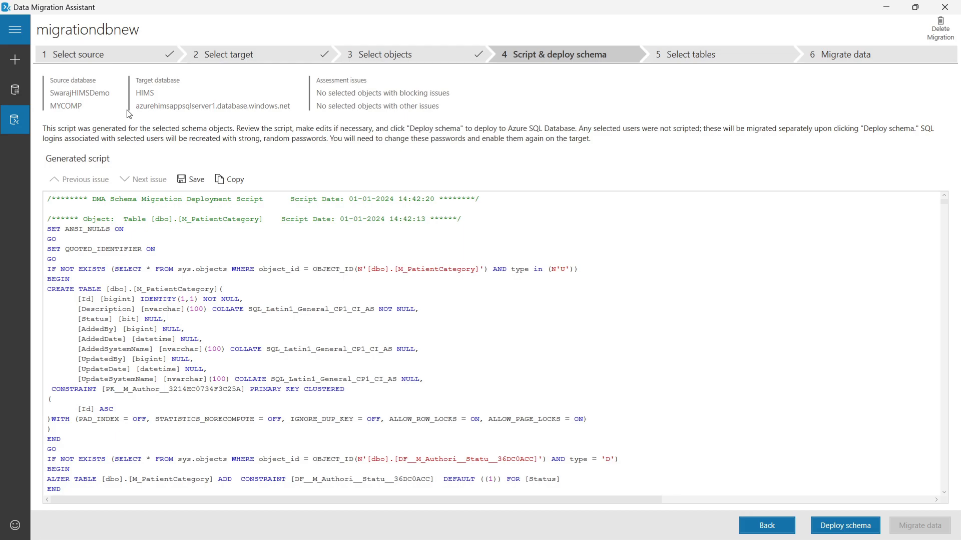
# Switch to SQL Server Management Studio and view the local SwarajHIMSDemo database's tasks, including Deploy Database to Microsoft Azure SQL Database
pyautogui.hotkey('alt', 'Tab')
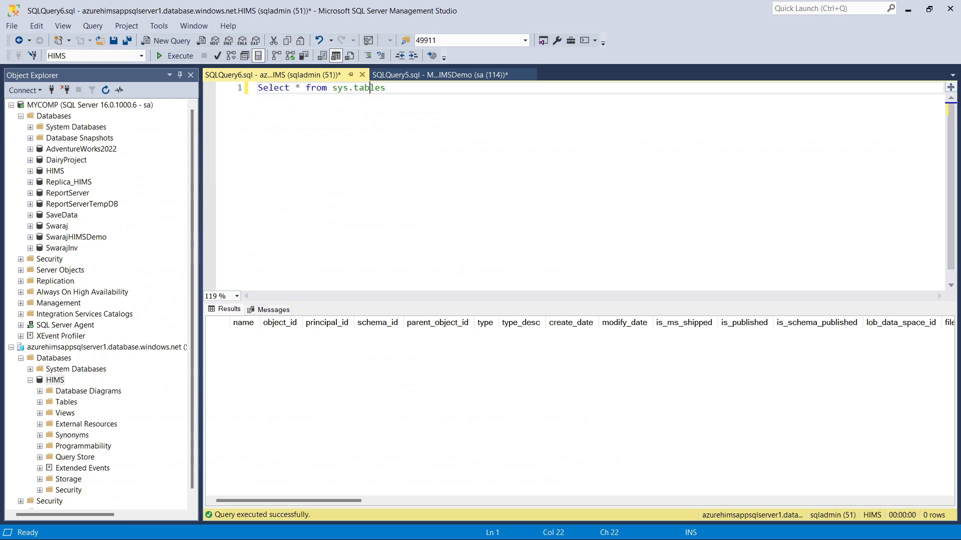
pyautogui.click(11, 347)
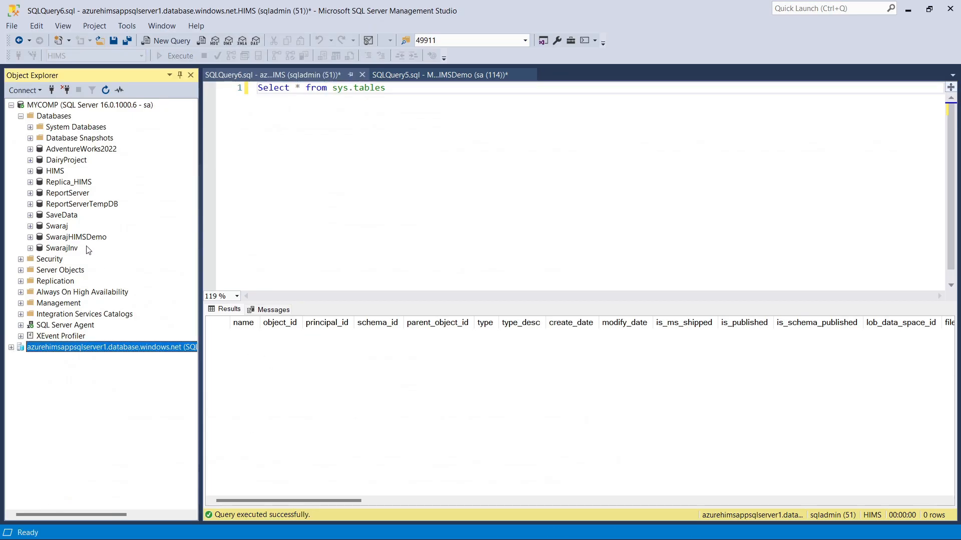
pyautogui.rightClick(71, 237)
pyautogui.moveTo(119, 285)
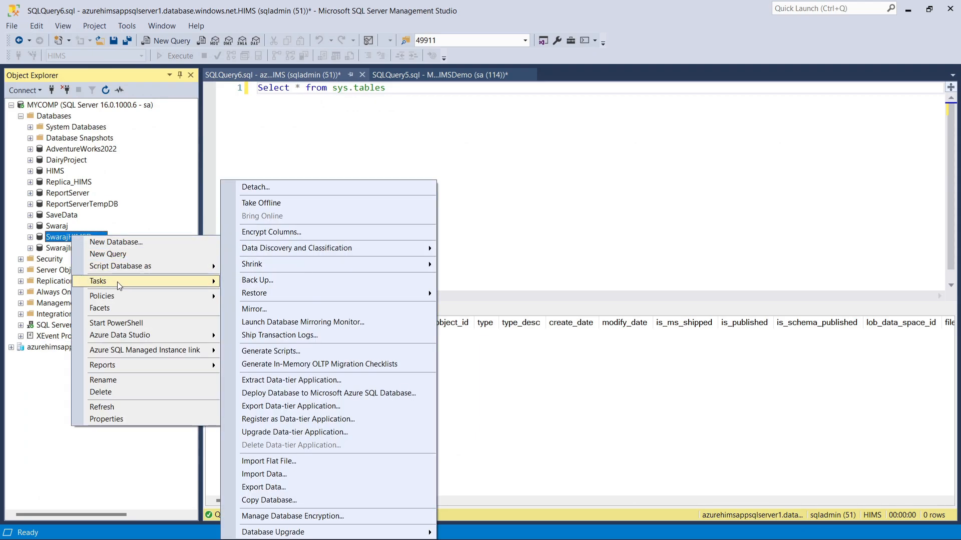
pyautogui.click(292, 393)
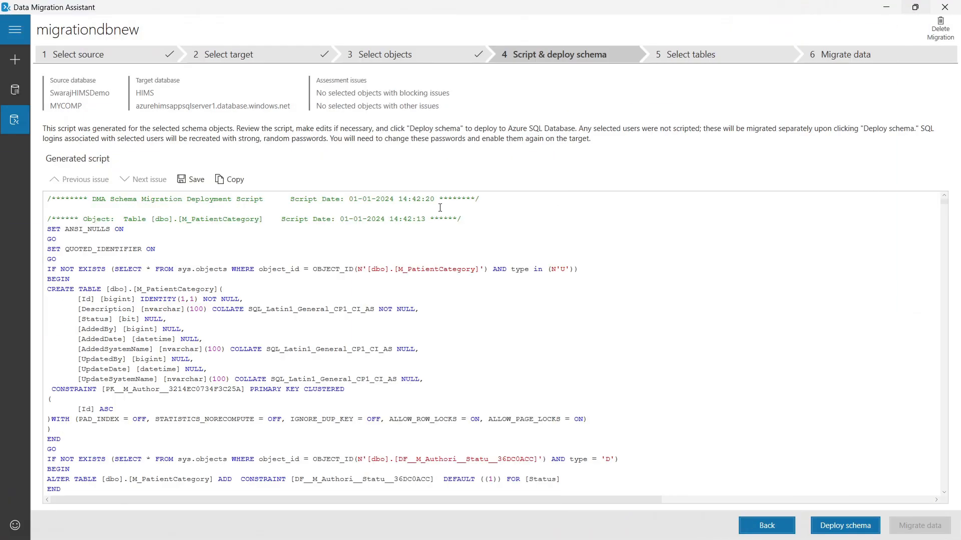
# Look through the generated schema script in Data Migration Assistant and deploy the schema to the target HIMS database
pyautogui.scroll(-10, 183, 326)
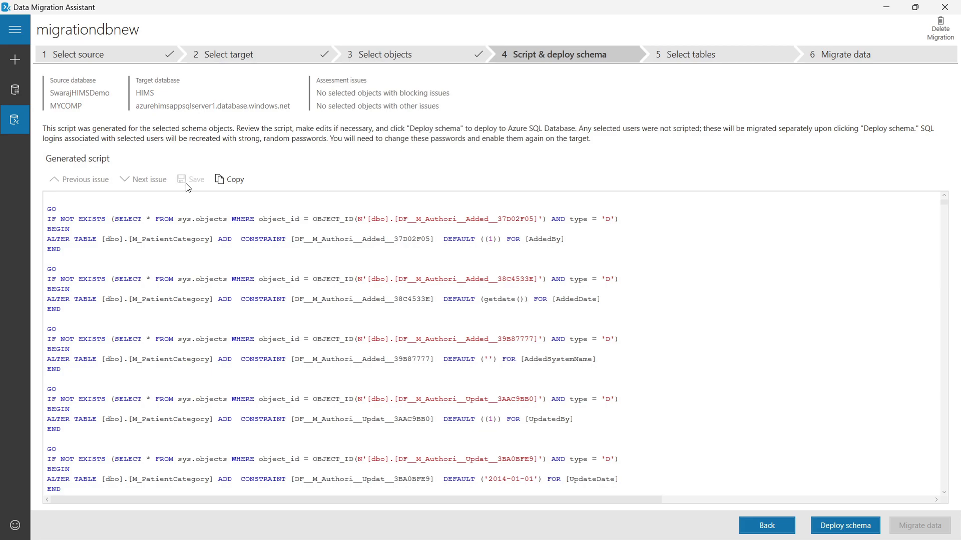
pyautogui.click(845, 526)
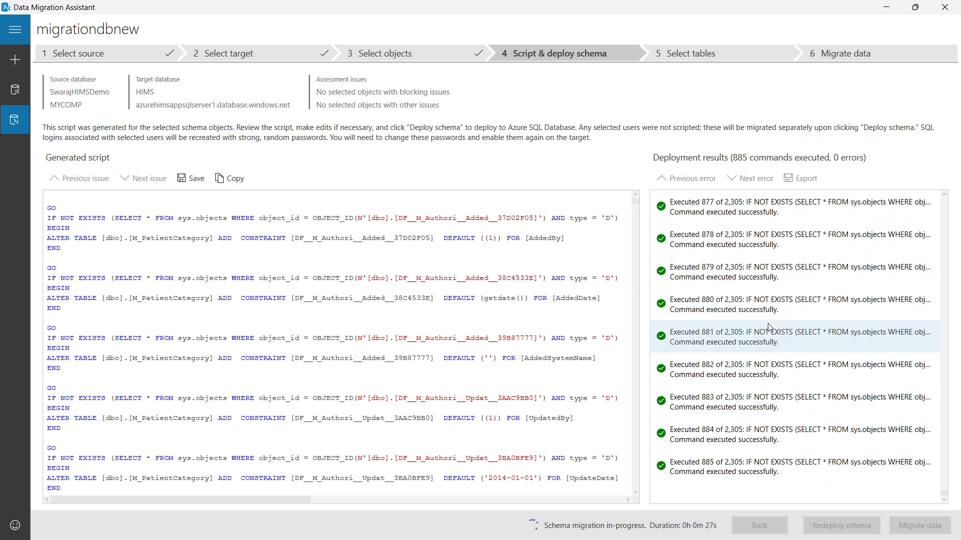
pyautogui.scroll(-6, 571, 362)
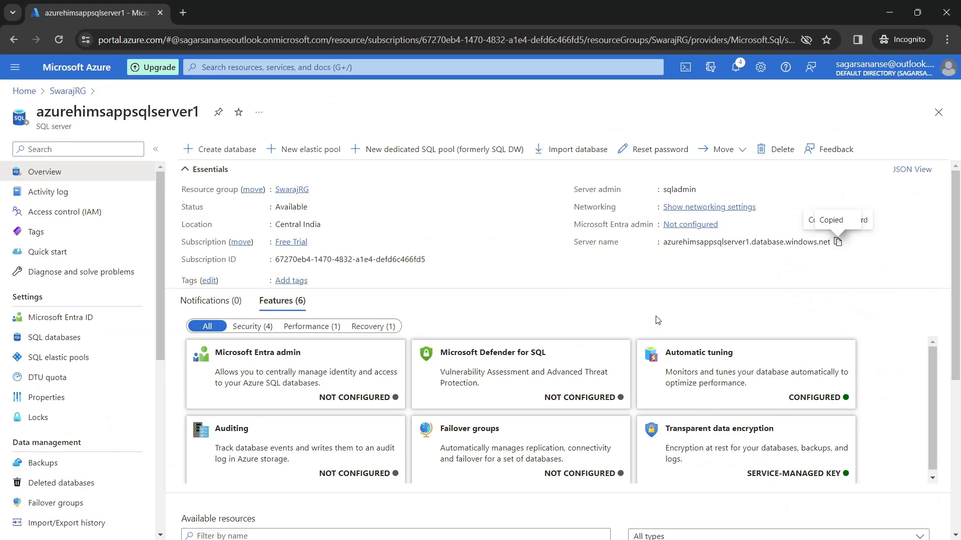
# In the Azure portal, open the HIMS database from the available resources of azurehimsappsqlserver1
pyautogui.scroll(-5, 657, 320)
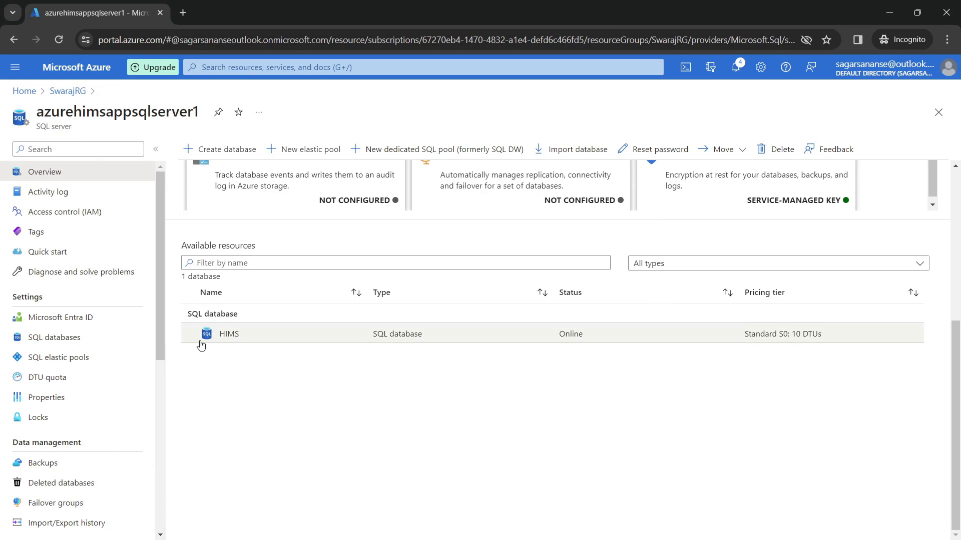
pyautogui.scroll(5, 310, 344)
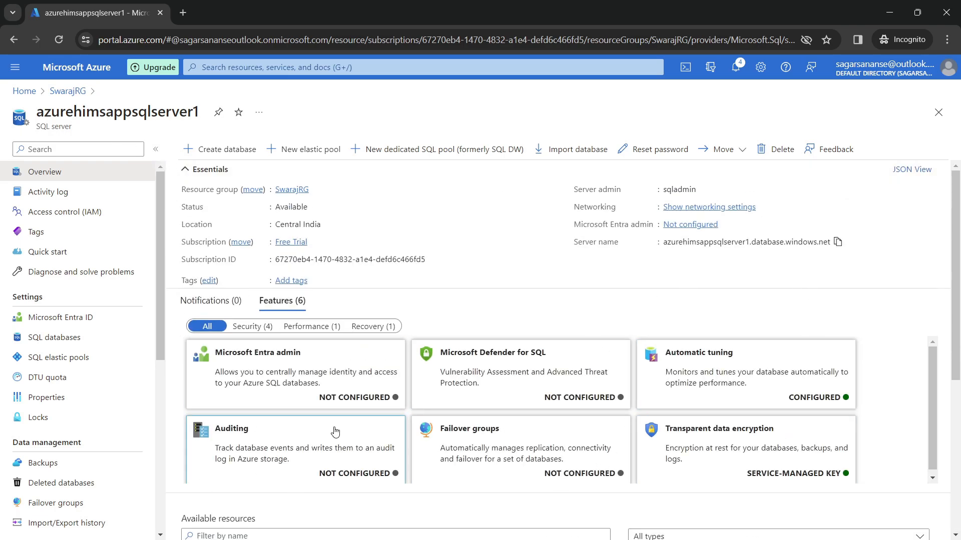
pyautogui.scroll(-4, 340, 471)
pyautogui.click(224, 357)
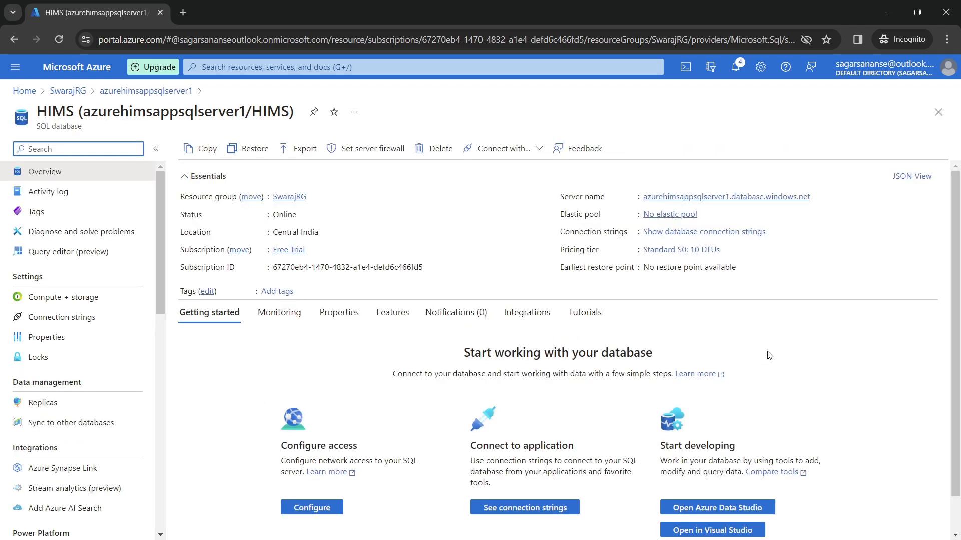
# Examine the HIMS database's monitoring information, including its data storage usage and DTU key metrics
pyautogui.click(279, 312)
pyautogui.scroll(-5, 600, 415)
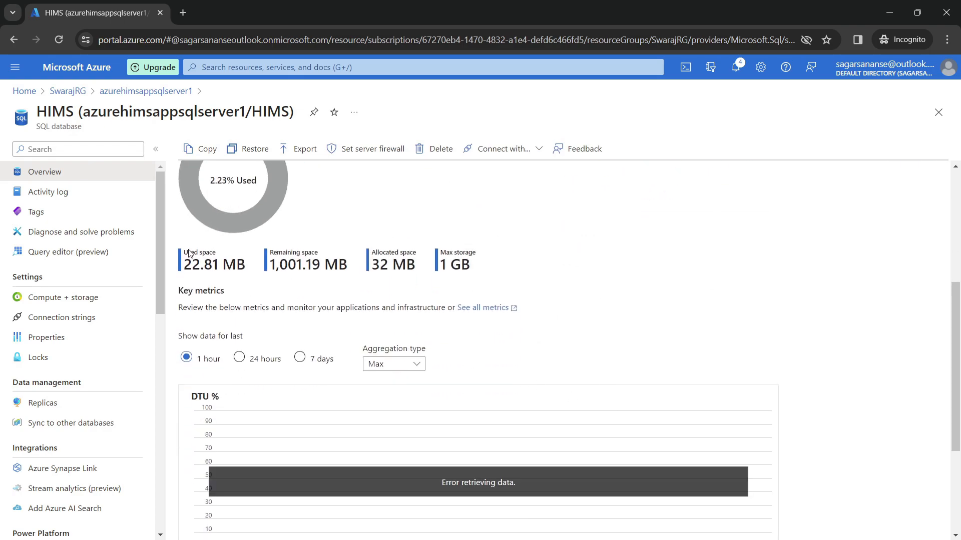
pyautogui.scroll(4, 361, 356)
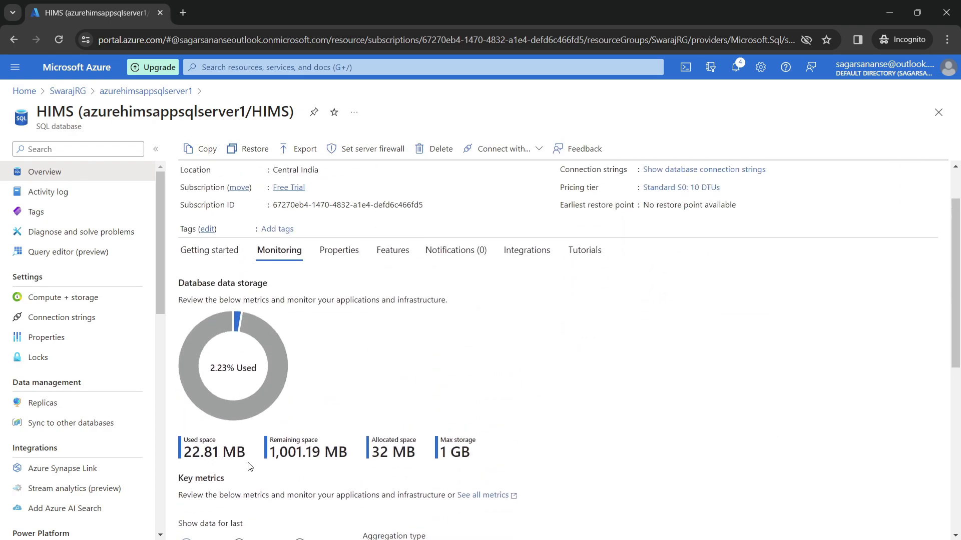
pyautogui.scroll(-5, 677, 403)
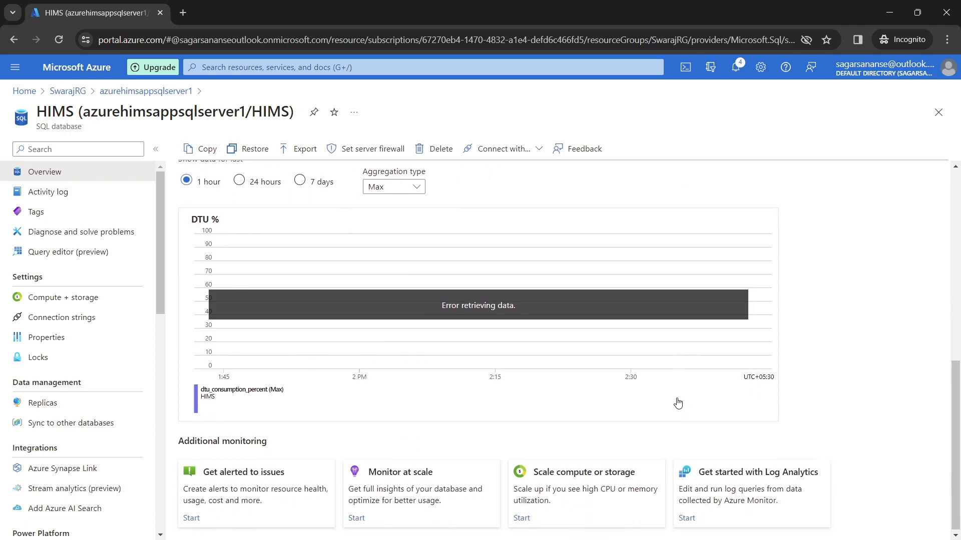
pyautogui.scroll(4, 677, 404)
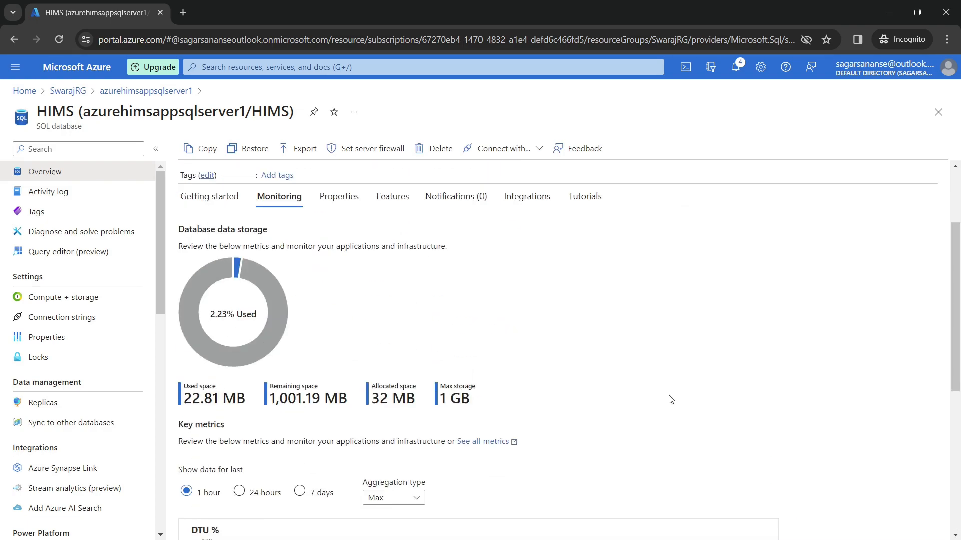
pyautogui.scroll(-5, 317, 470)
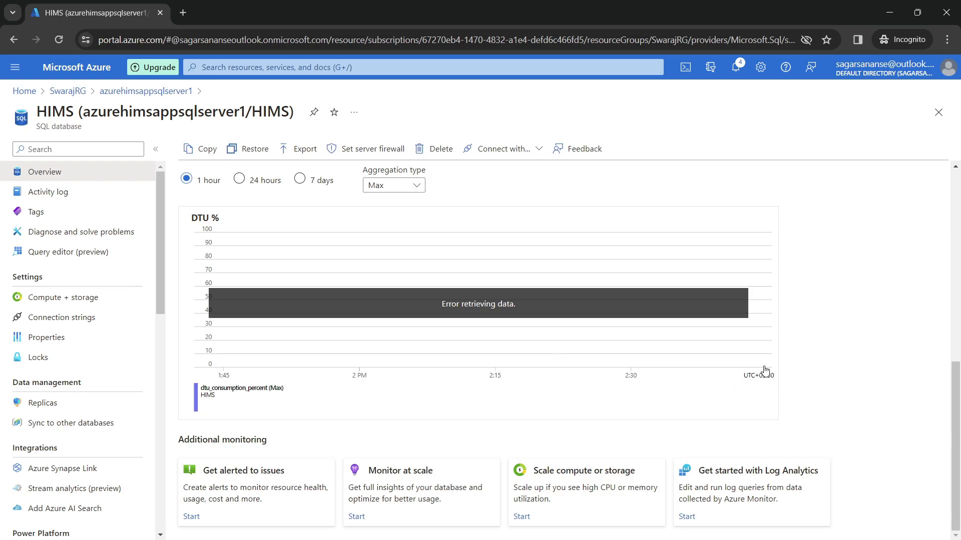
pyautogui.scroll(3, 798, 365)
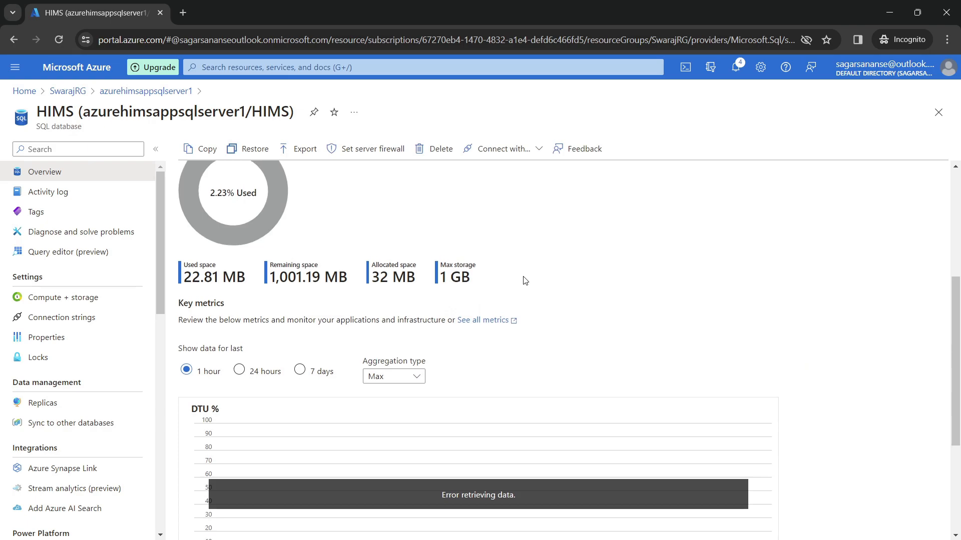
pyautogui.scroll(4, 525, 280)
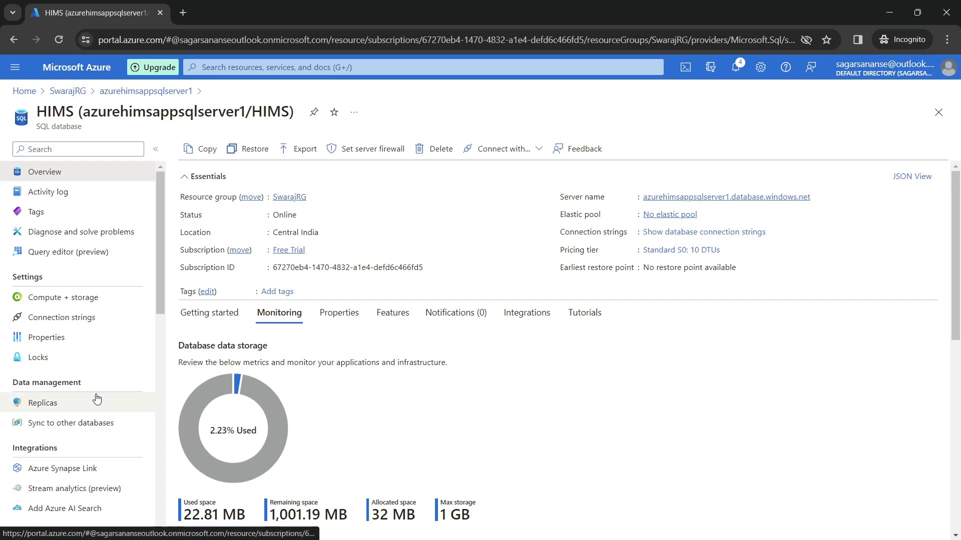
pyautogui.scroll(-1, 95, 398)
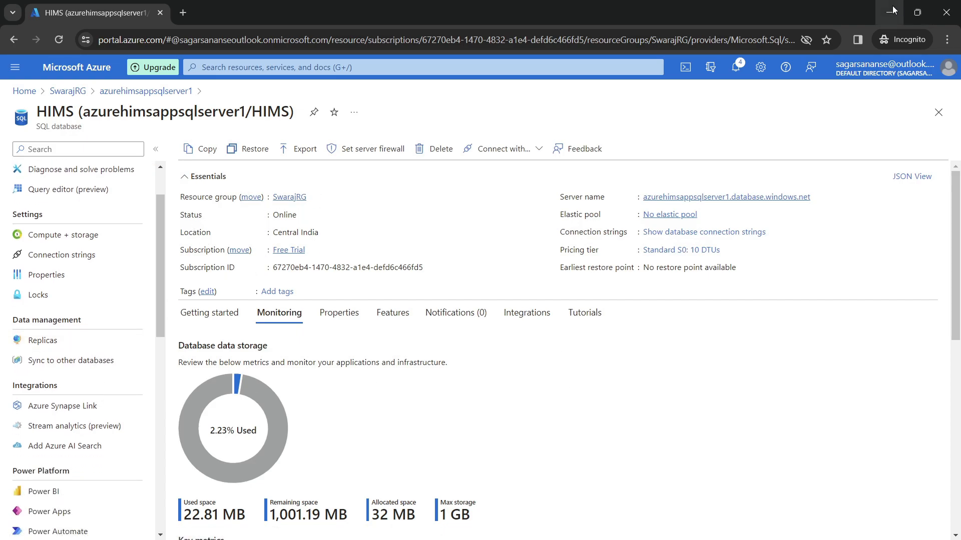
# Return to Data Migration Assistant, proceed from the deployed schema to table selection, and start the data migration with all tables selected
pyautogui.hotkey('alt', 'Tab')
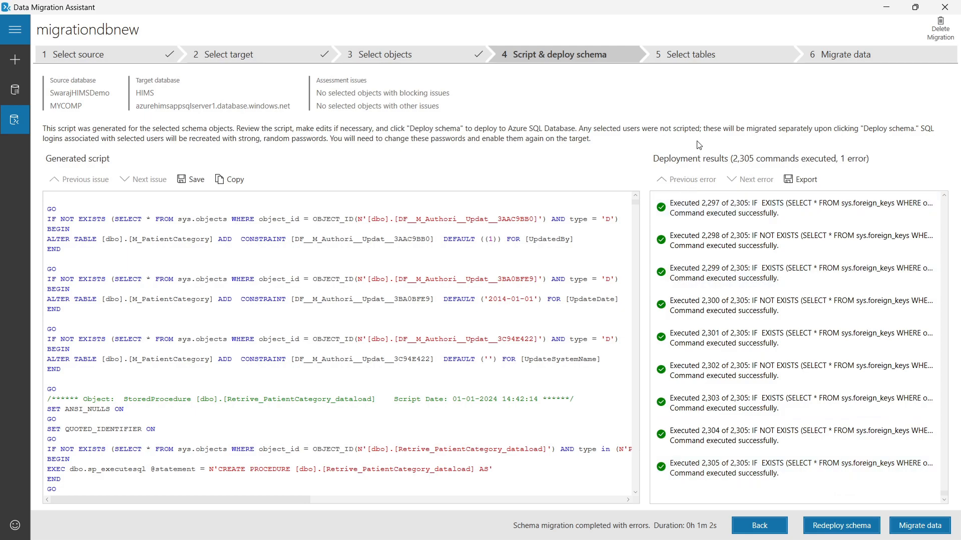
pyautogui.click(917, 528)
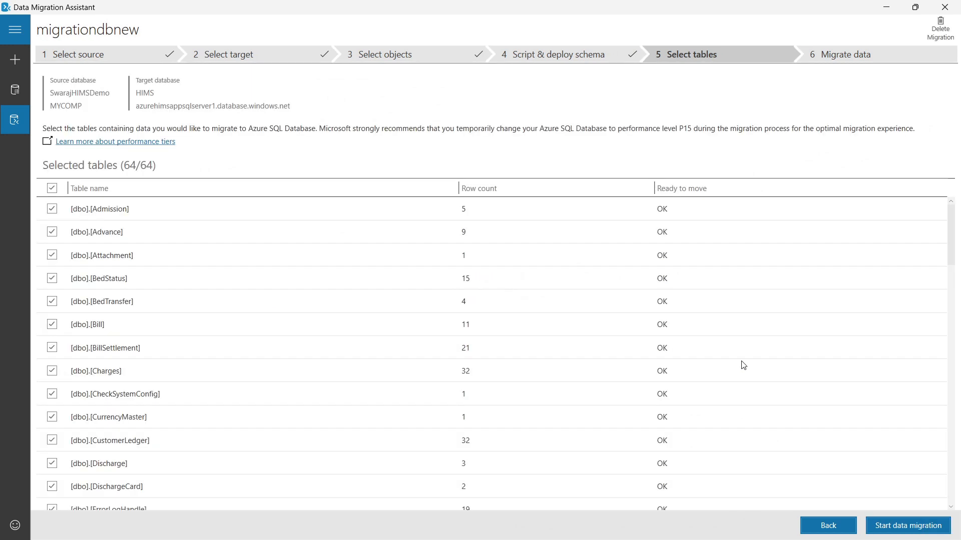
pyautogui.scroll(-15, 495, 336)
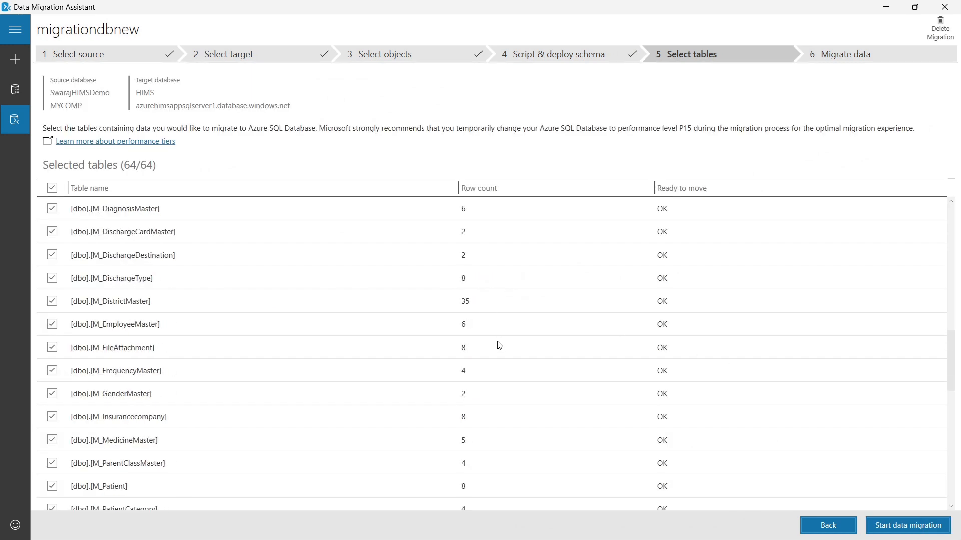
pyautogui.scroll(-3, 498, 345)
pyautogui.scroll(4, 499, 346)
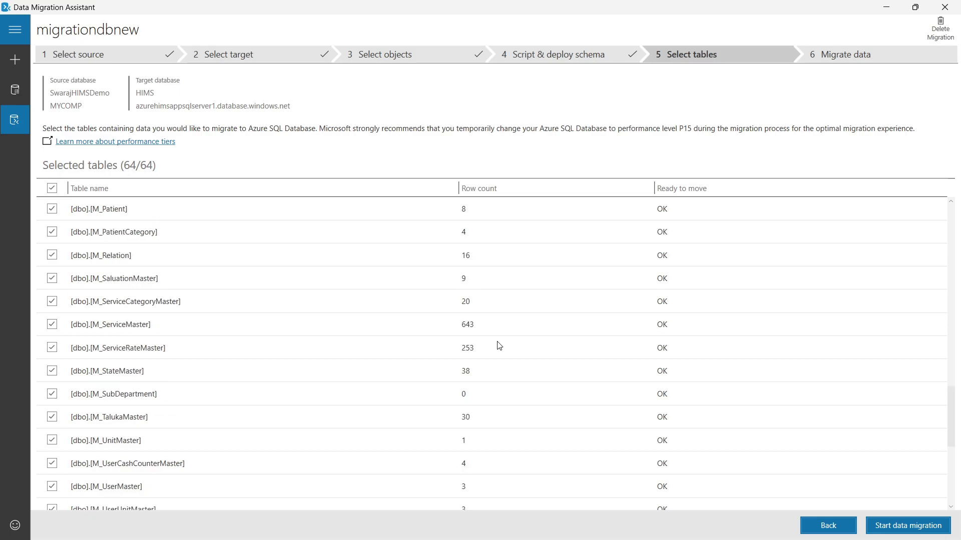
pyautogui.scroll(-3, 499, 345)
pyautogui.scroll(10, 592, 328)
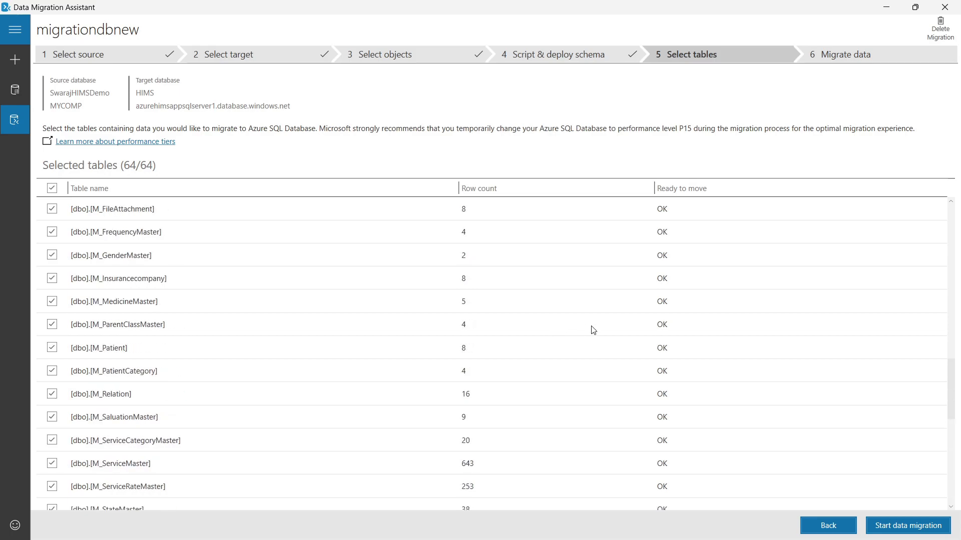
pyautogui.scroll(3, 593, 330)
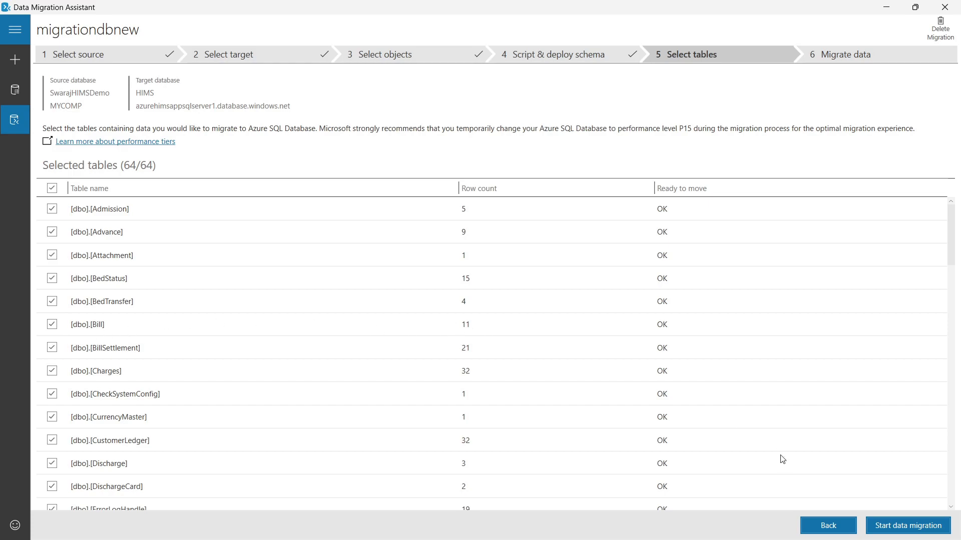
pyautogui.click(899, 530)
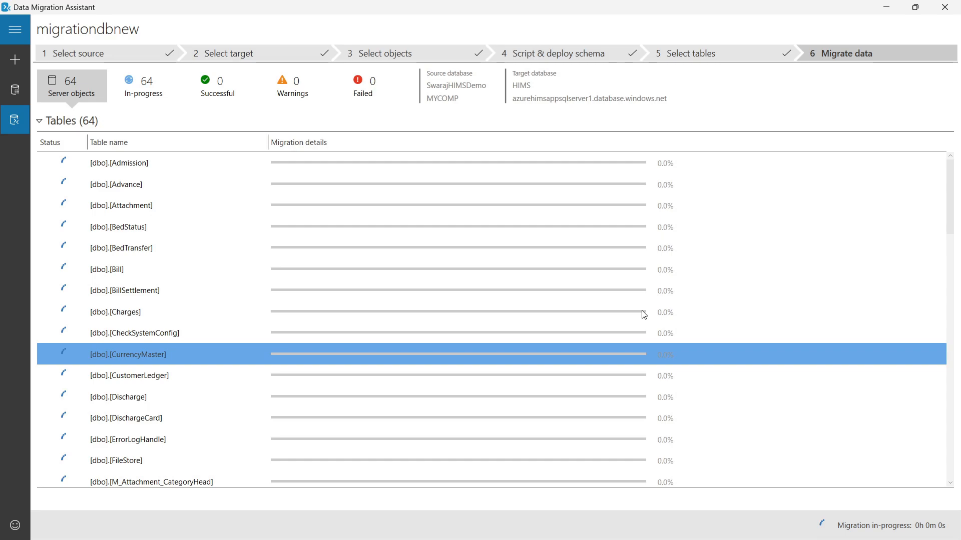
# Review the migration status of each table in the migrationdbnew project, through to the end of the list
pyautogui.click(544, 257)
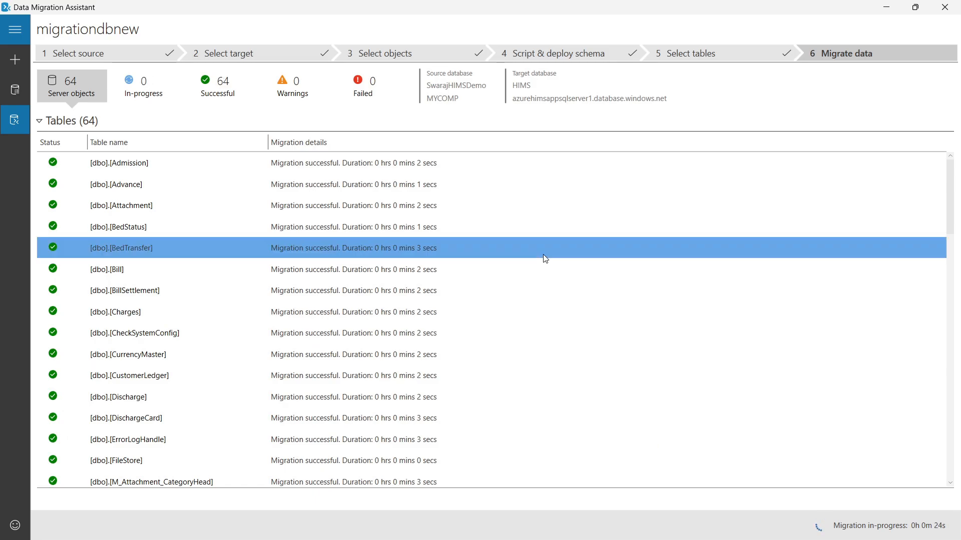
pyautogui.scroll(-13, 508, 347)
pyautogui.scroll(-4, 508, 348)
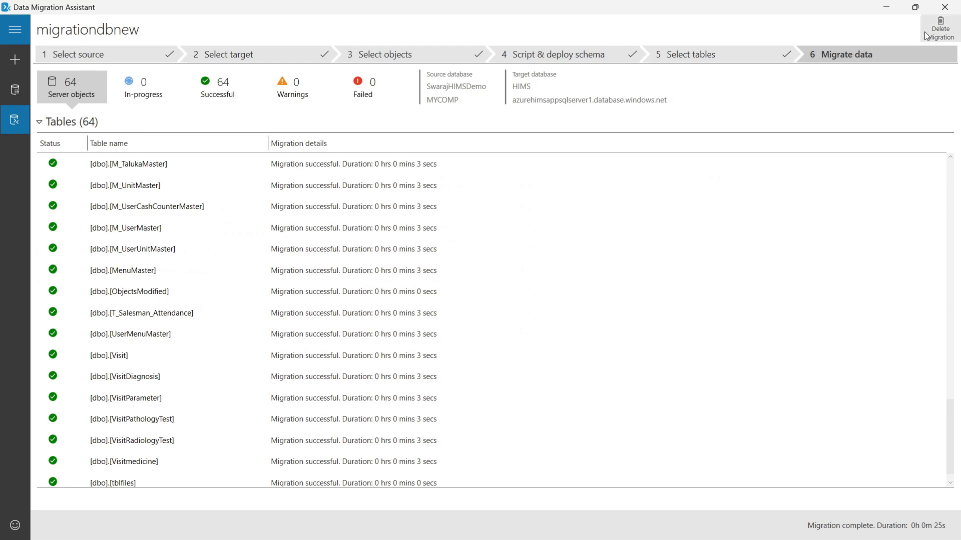
pyautogui.click(2, 28)
pyautogui.click(15, 29)
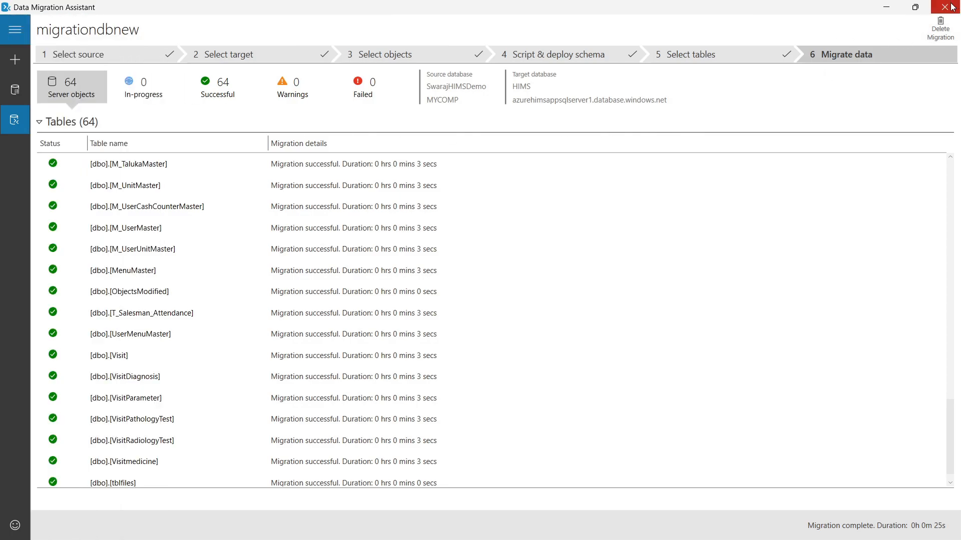
pyautogui.click(889, 12)
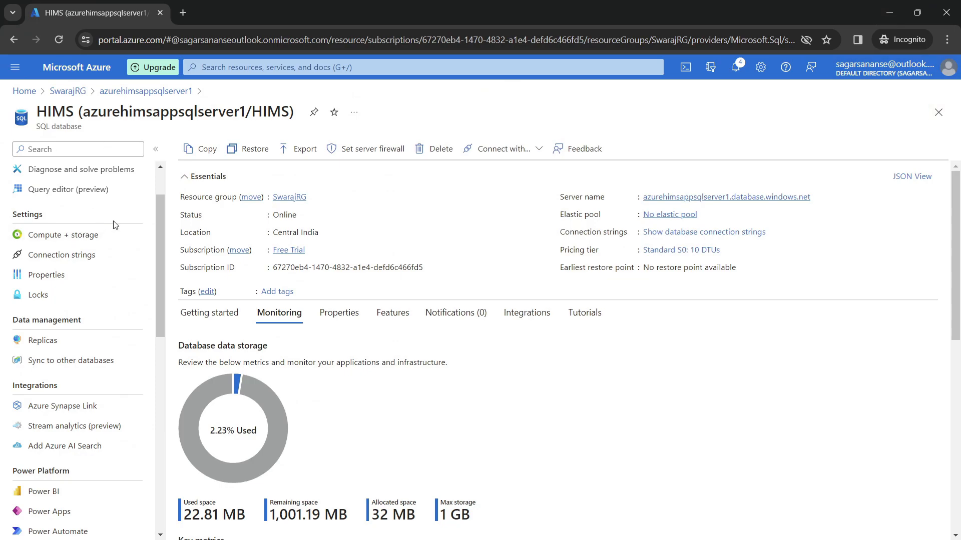
# Reopen the HIMS database in the Azure portal from its SwarajRG resource group
pyautogui.scroll(-5, 441, 300)
pyautogui.scroll(6, 440, 260)
pyautogui.click(68, 91)
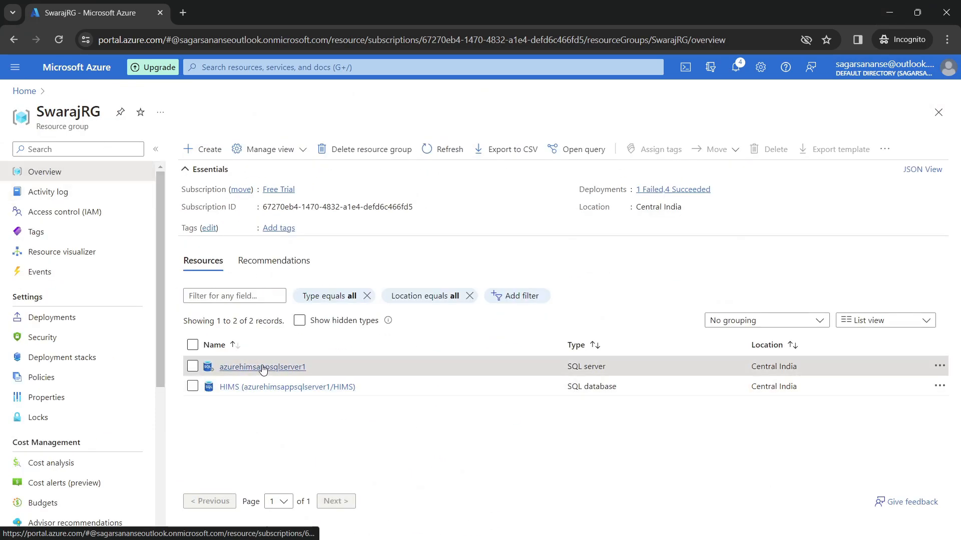
pyautogui.click(281, 387)
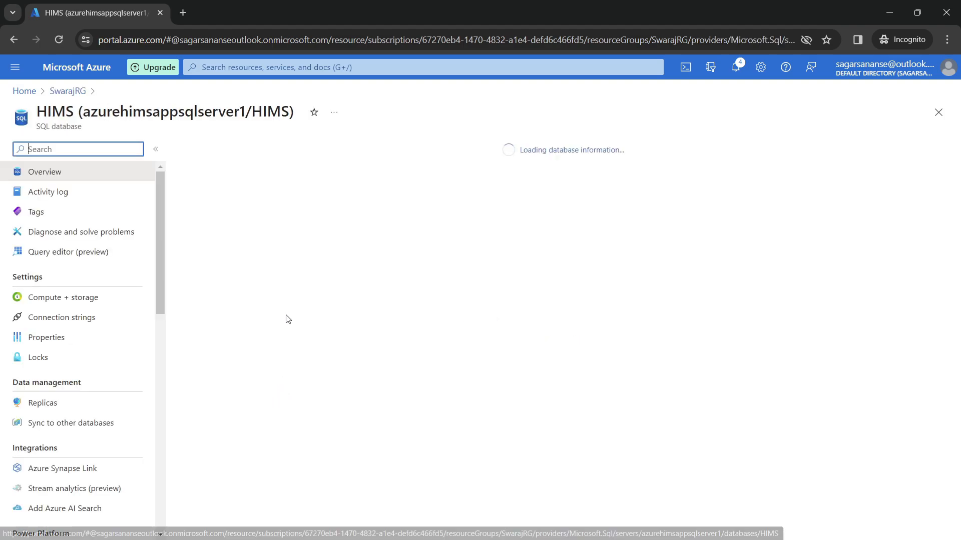
# Check the refreshed storage usage and DTU percentage chart in the HIMS database's monitoring view
pyautogui.scroll(-1, 399, 343)
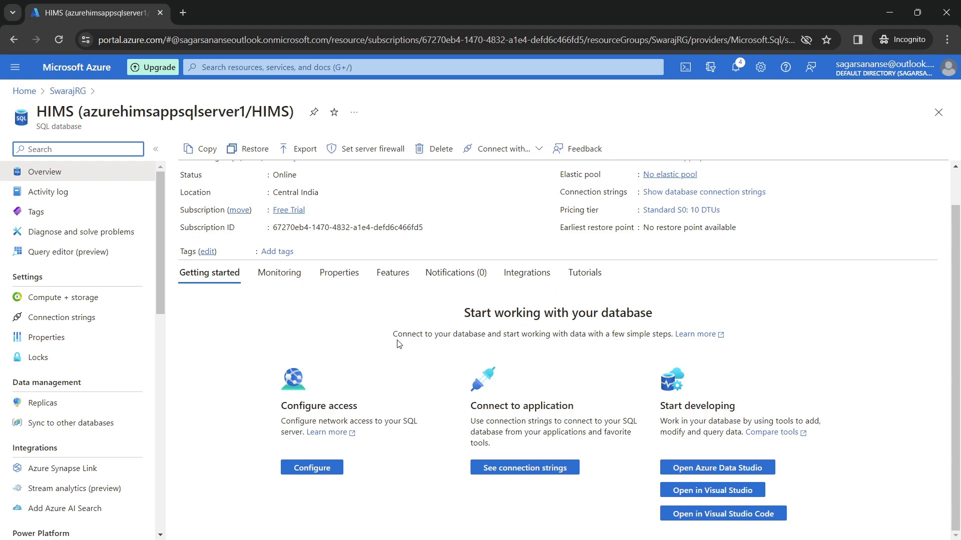
pyautogui.click(273, 275)
pyautogui.scroll(-5, 391, 374)
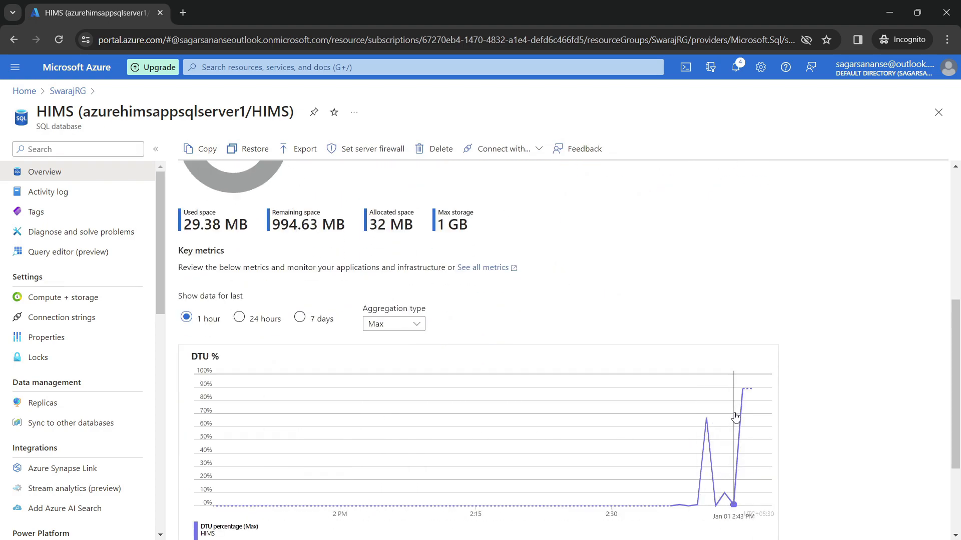
pyautogui.scroll(4, 498, 316)
pyautogui.scroll(2, 498, 315)
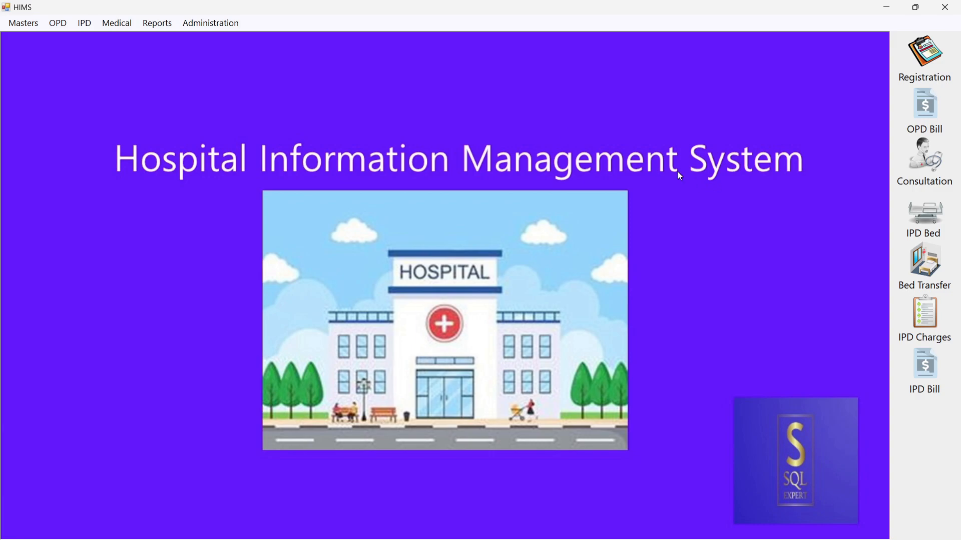
# Switch to Notepad and bring up the Connection file holding the HIMS connection string
pyautogui.hotkey('alt', 'Tab')
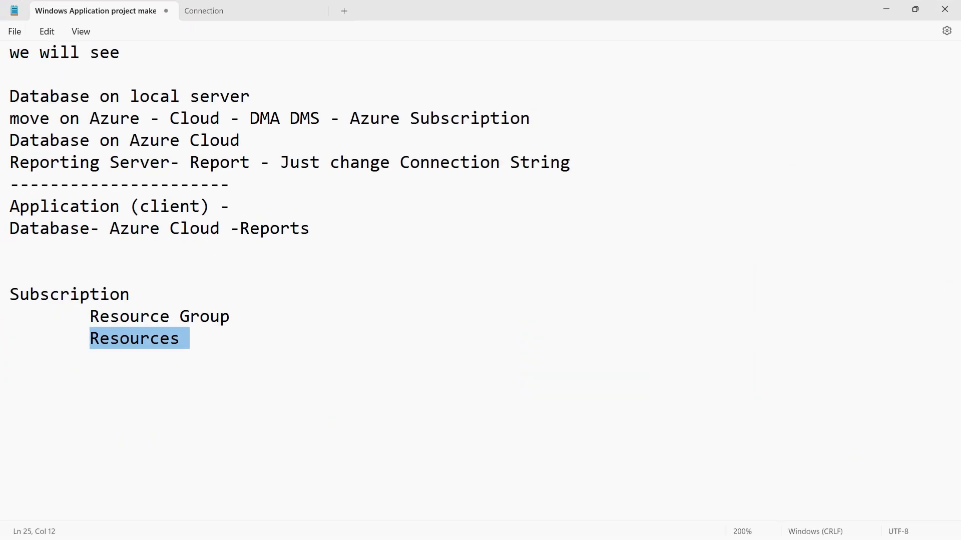
pyautogui.press('super+e')
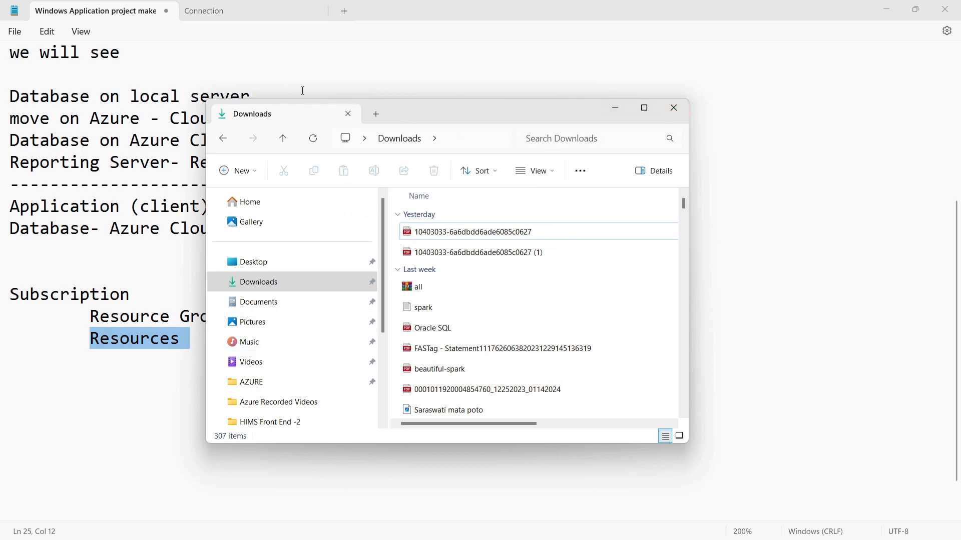
pyautogui.click(242, 10)
pyautogui.rightClick(245, 11)
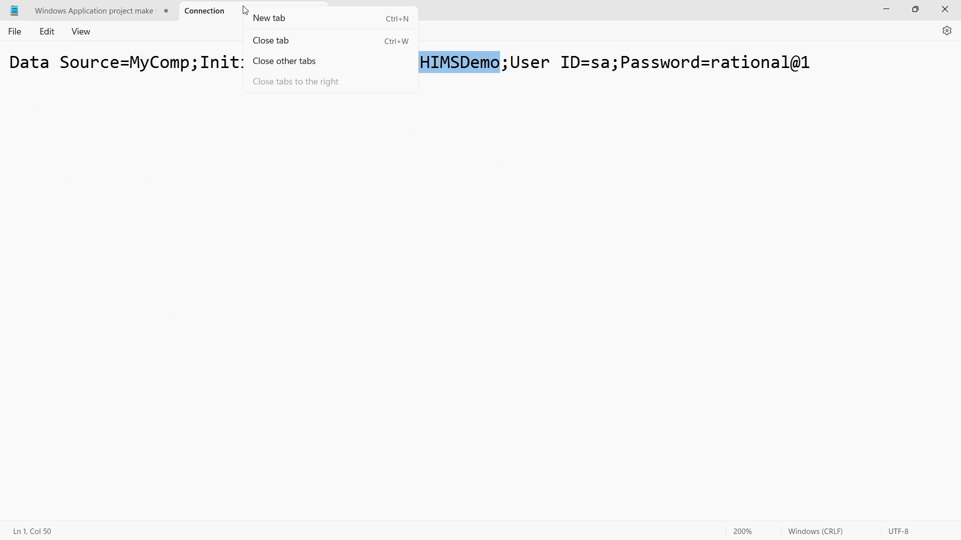
pyautogui.click(293, 213)
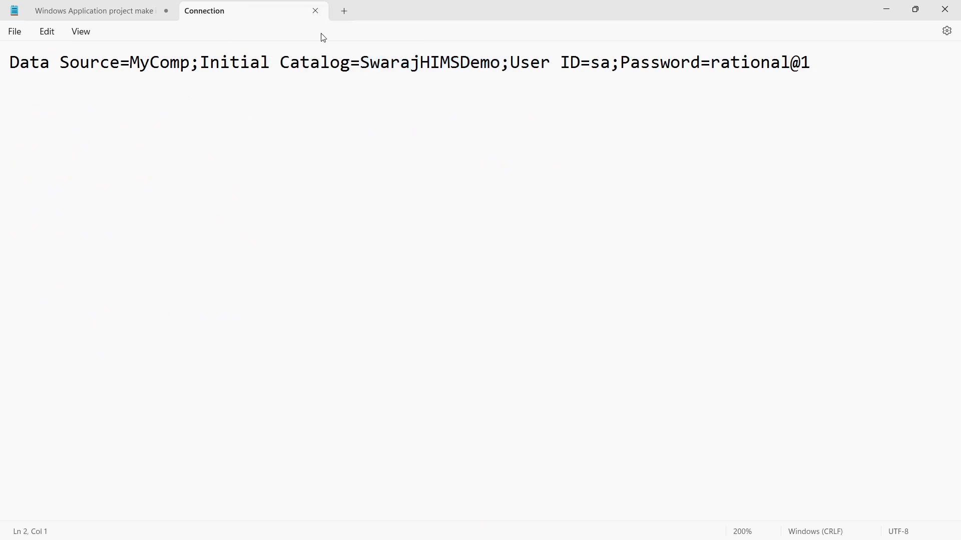
# Replace the connection string's data source with the HIMS server name azurehimsappsqlserver1.database.windows.net, copied from the Azure portal
pyautogui.moveTo(804, 62); pyautogui.dragTo(9, 62)
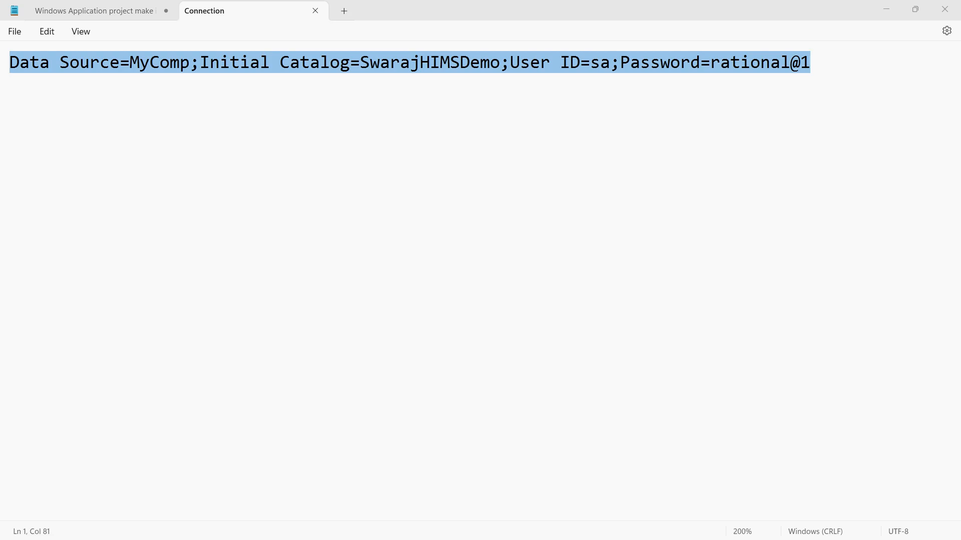
pyautogui.doubleClick(159, 67)
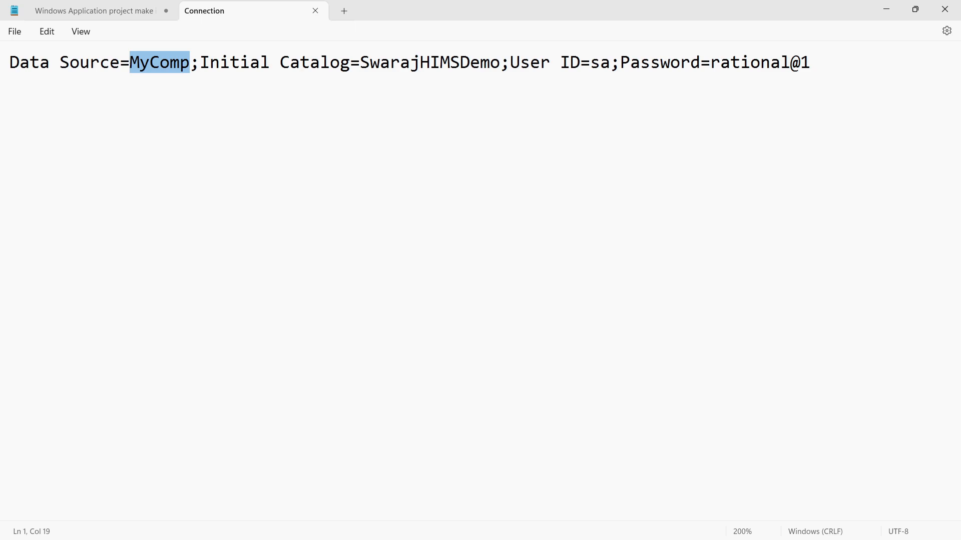
pyautogui.hotkey('alt', 'Tab')
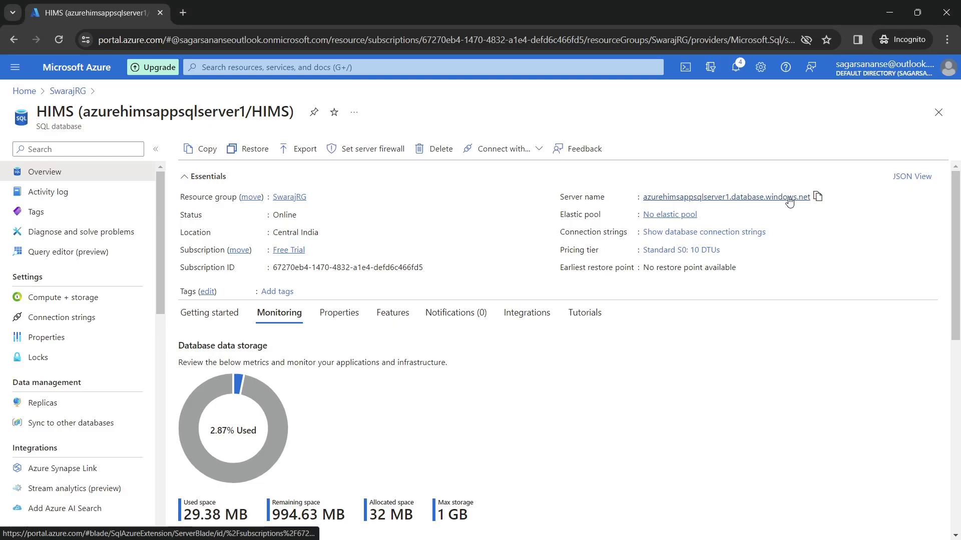
pyautogui.click(816, 197)
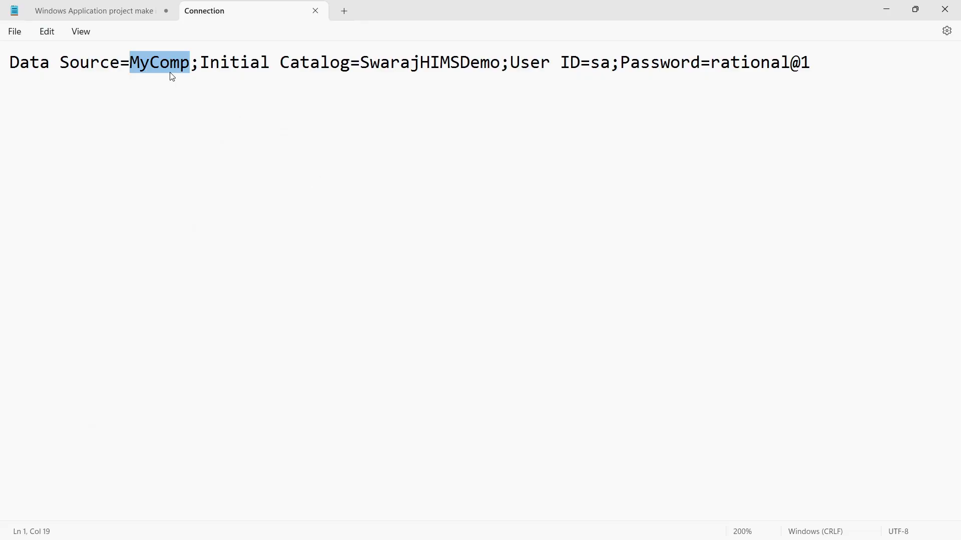
pyautogui.hotkey('ctrl', 'v')
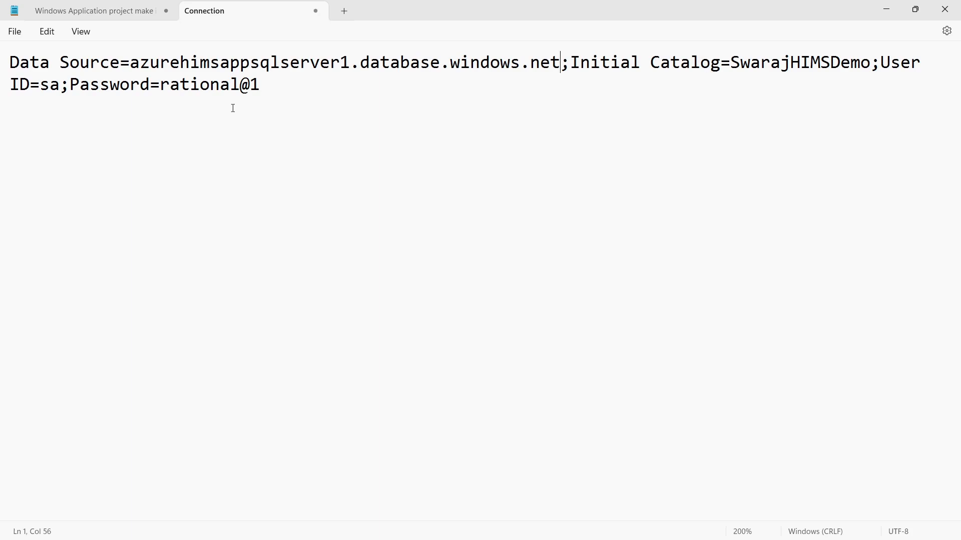
# Set the connection string's initial catalog to HIMS and its user ID to sqladmin
pyautogui.doubleClick(781, 62)
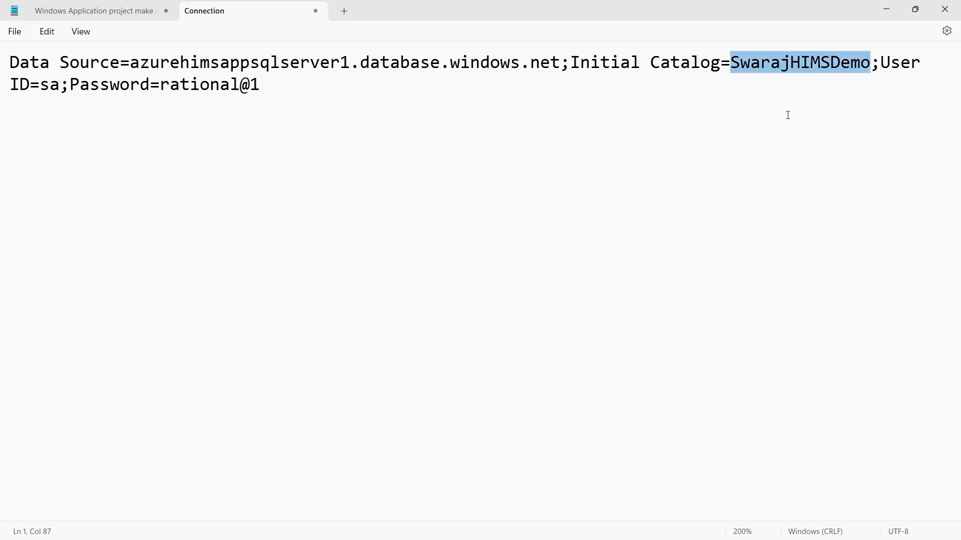
pyautogui.write('HIMS')
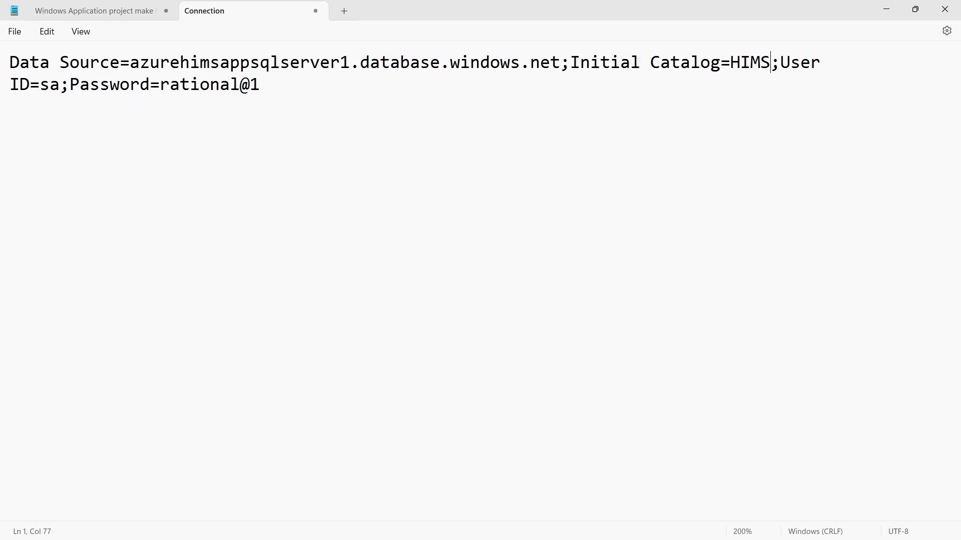
pyautogui.hotkey('alt', 'Tab')
pyautogui.doubleClick(44, 86)
pyautogui.write('sqladmin')
# Replace the connection string's password with the Azure SQL admin password, close the Connection file and minimize Notepad
pyautogui.hotkey('alt', 'Tab')
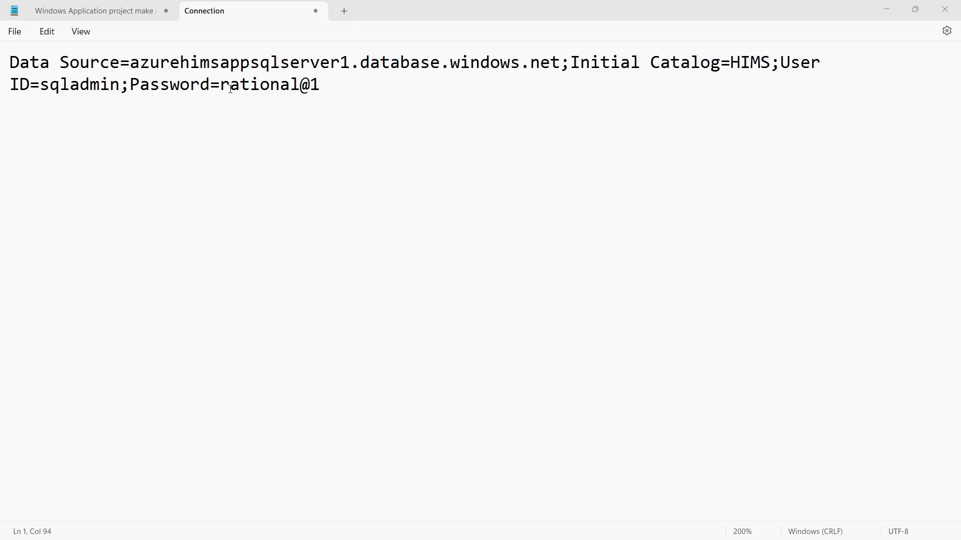
pyautogui.moveTo(221, 85); pyautogui.dragTo(366, 84)
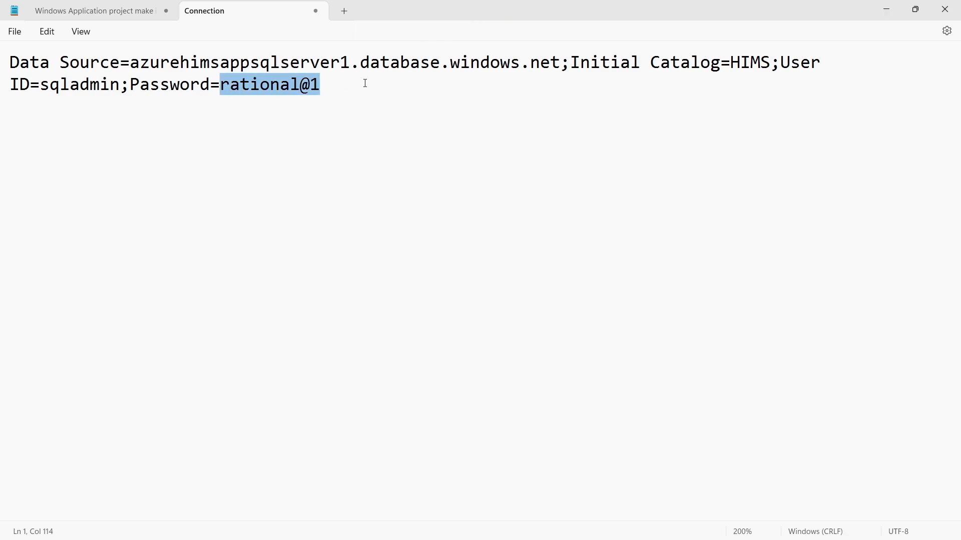
pyautogui.hotkey('ctrl', 'v')
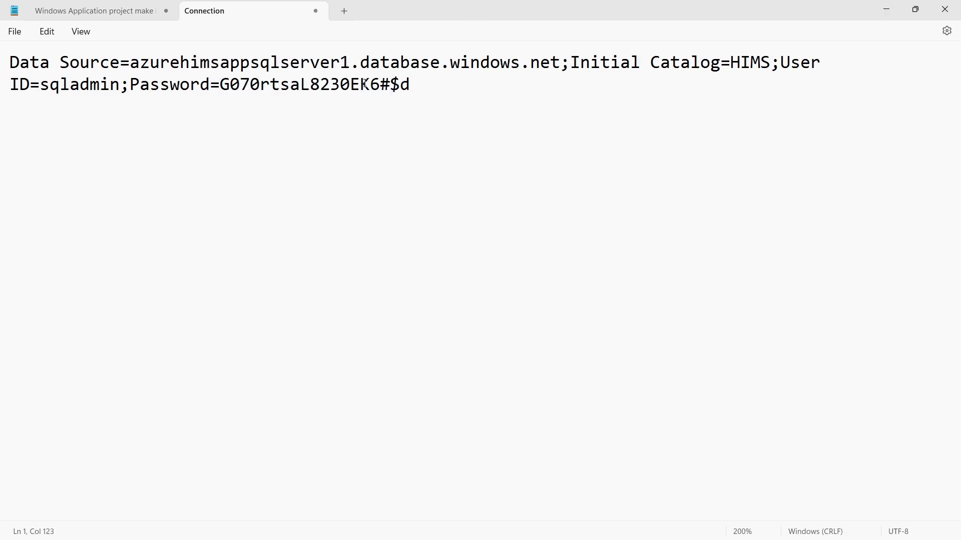
pyautogui.click(315, 11)
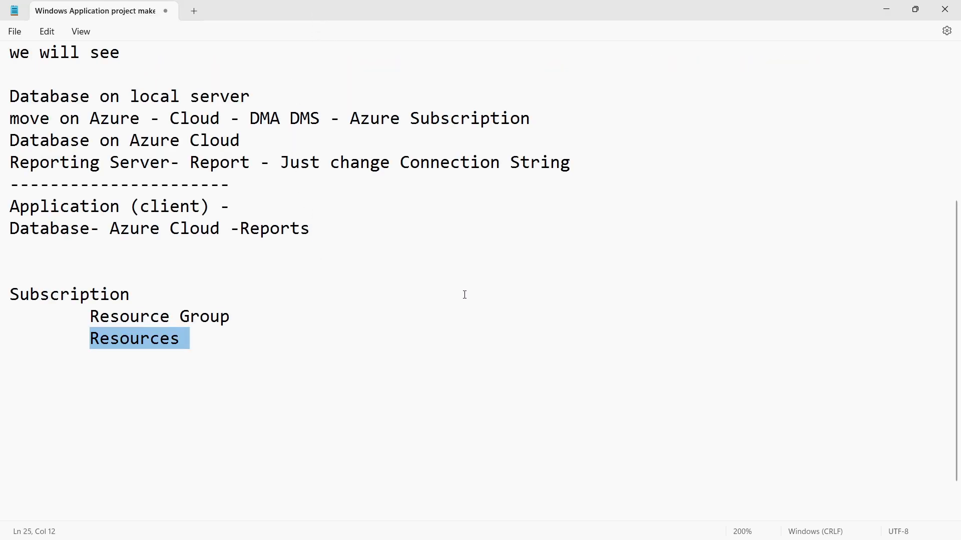
pyautogui.click(887, 9)
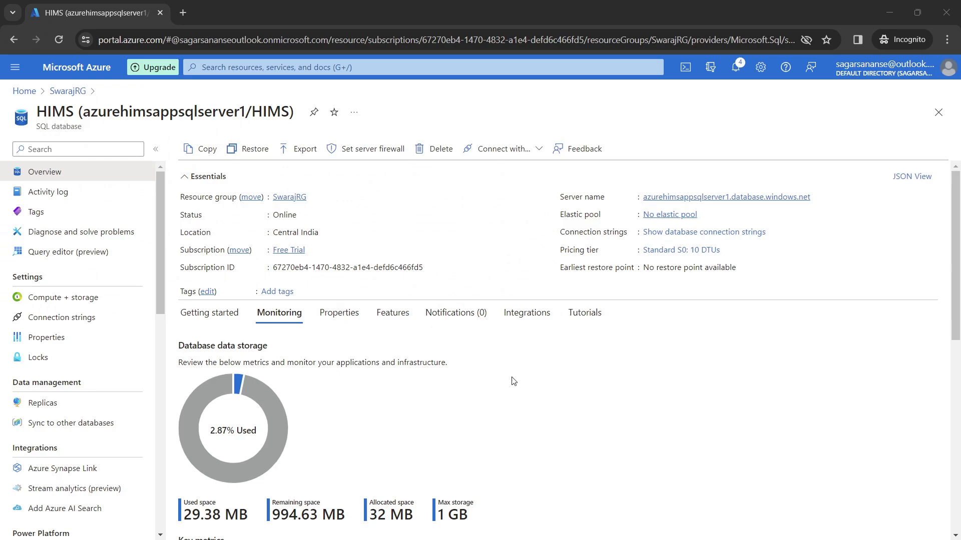
# Close the running HIMS application, start the inventory project from Visual Studio, and maximize the relaunched HIMS window
pyautogui.scroll(-3, 530, 371)
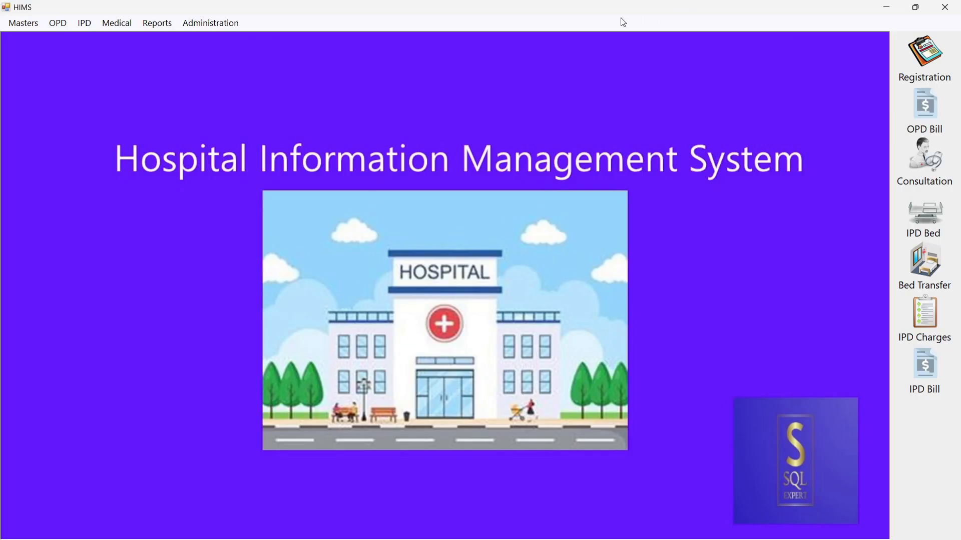
pyautogui.click(945, 8)
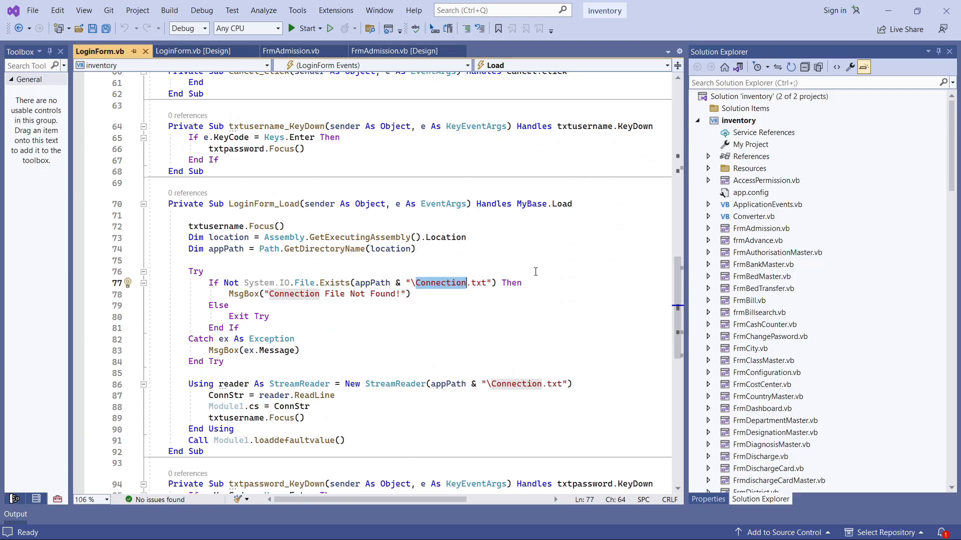
pyautogui.click(538, 264)
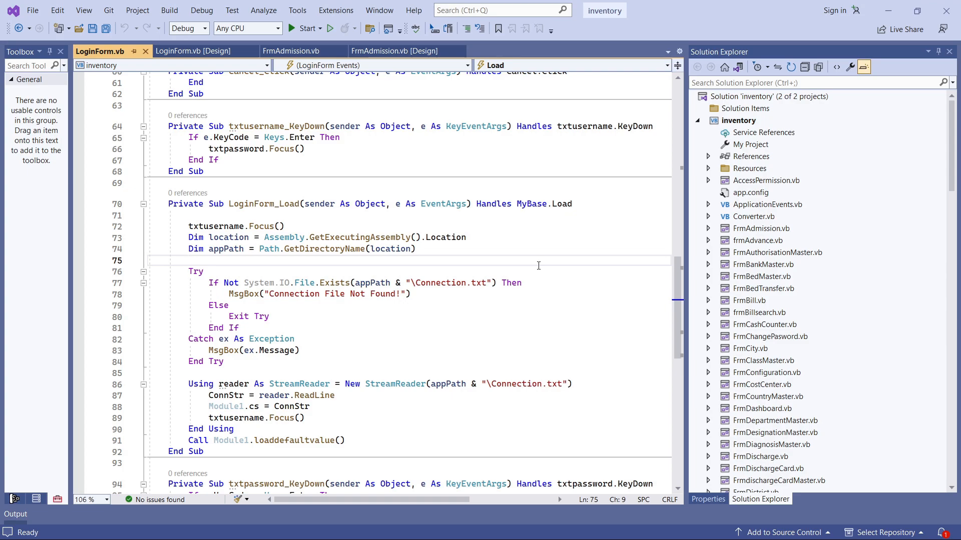
pyautogui.click(310, 29)
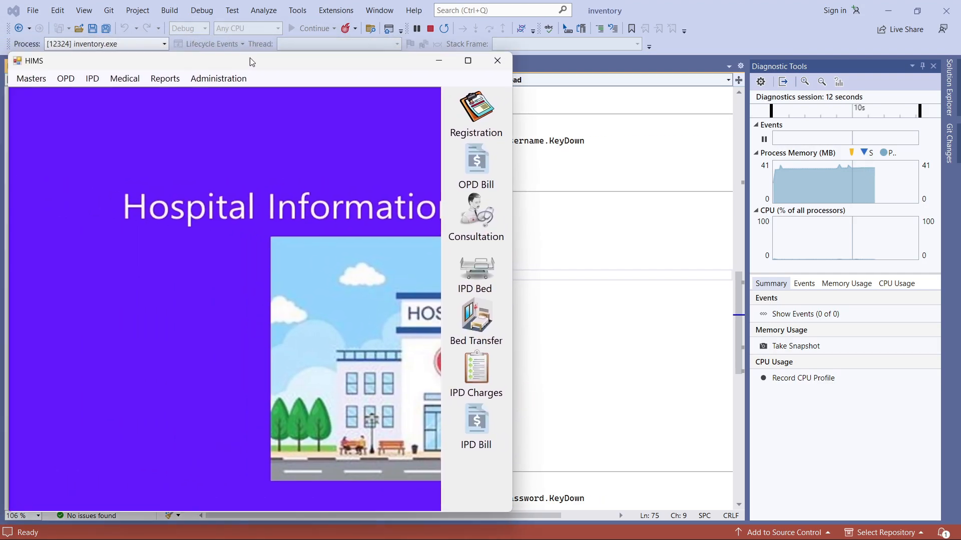
pyautogui.moveTo(250, 58); pyautogui.dragTo(325, 60)
pyautogui.click(538, 61)
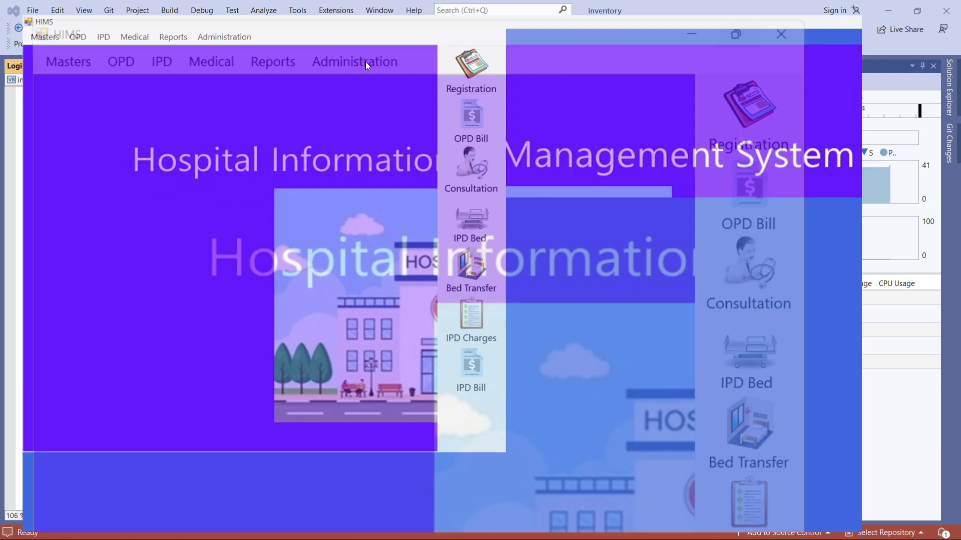
# Open the IPD Admission form to check that it loads, and close it
pyautogui.click(80, 25)
pyautogui.click(132, 44)
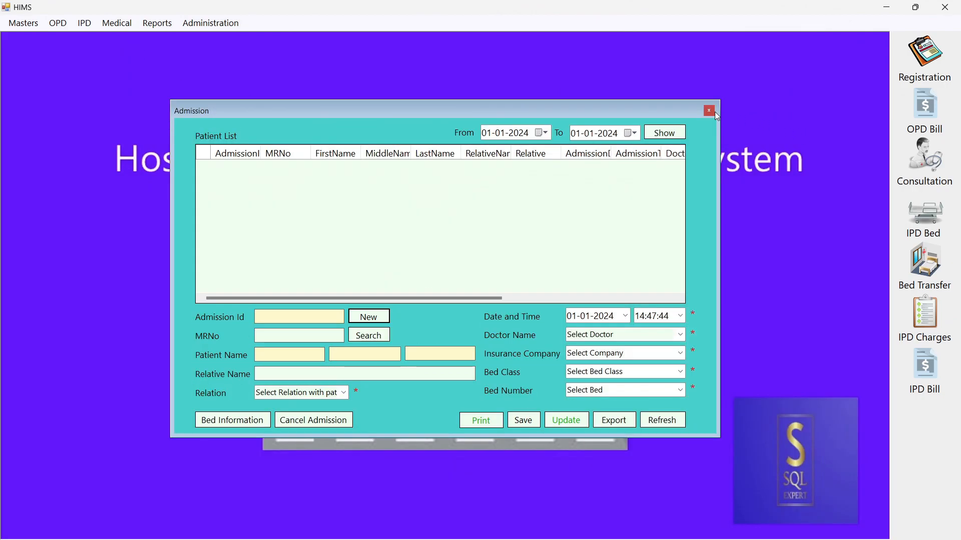
pyautogui.click(712, 108)
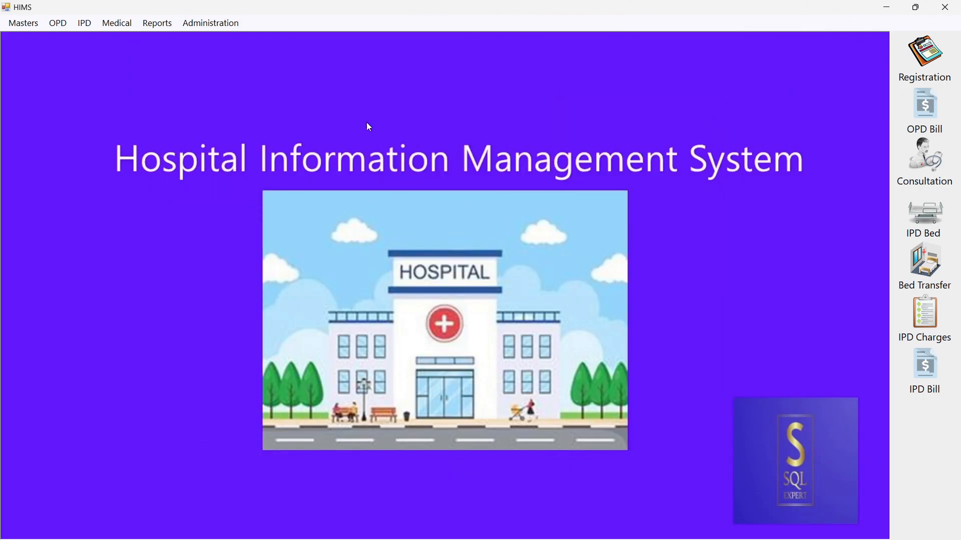
# Open OPD Billing and start a new bill to generate a bill number
pyautogui.click(59, 26)
pyautogui.click(77, 89)
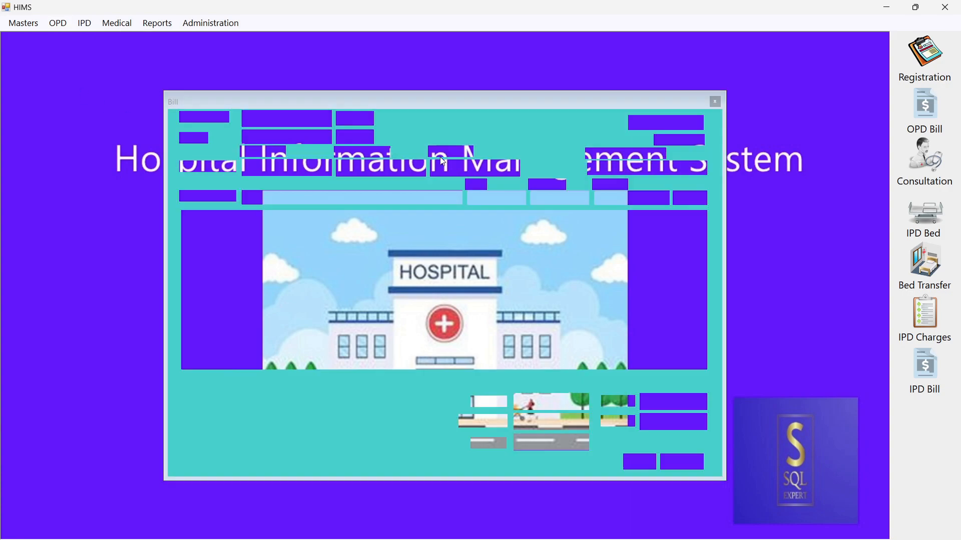
pyautogui.click(363, 120)
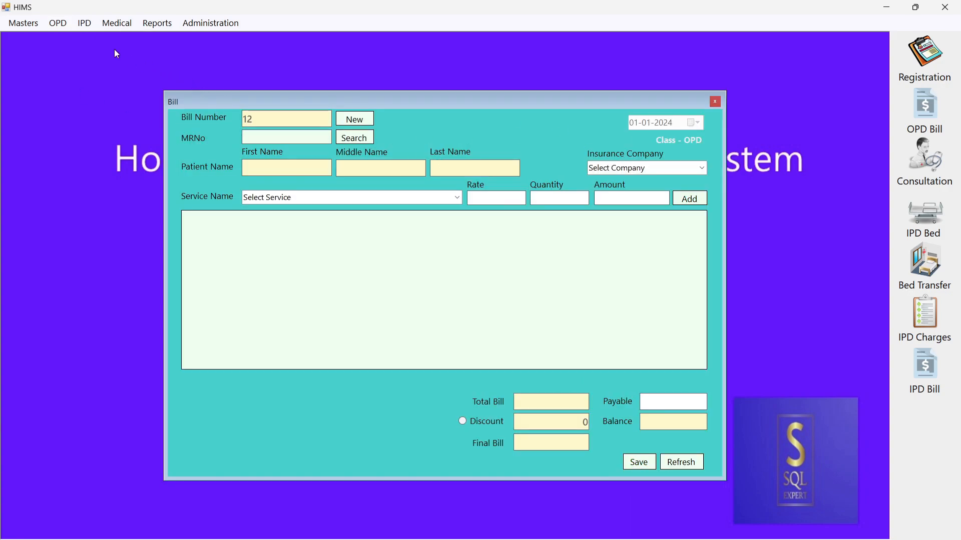
# Open the Print IPD Bill search, list its bills, advance the From Date by one month, and close both bill windows
pyautogui.click(84, 23)
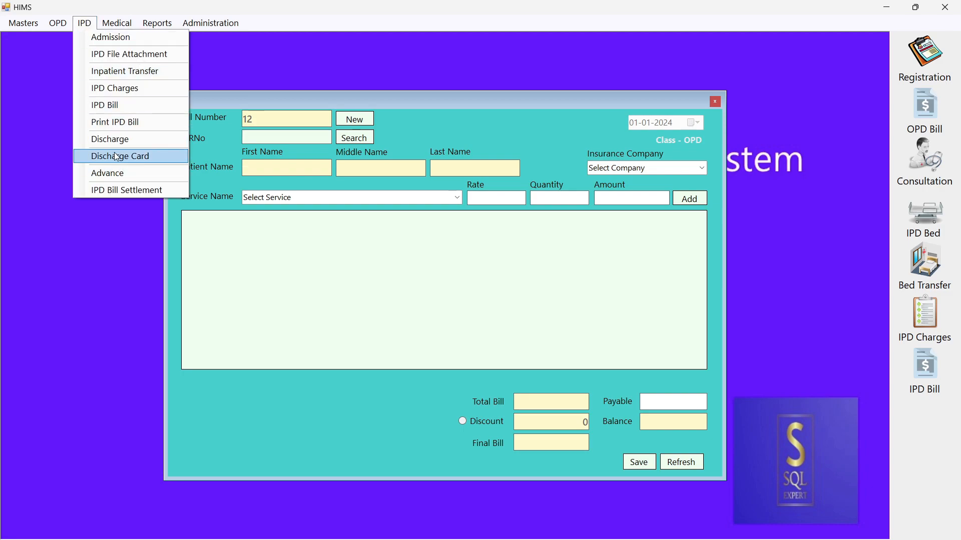
pyautogui.click(116, 122)
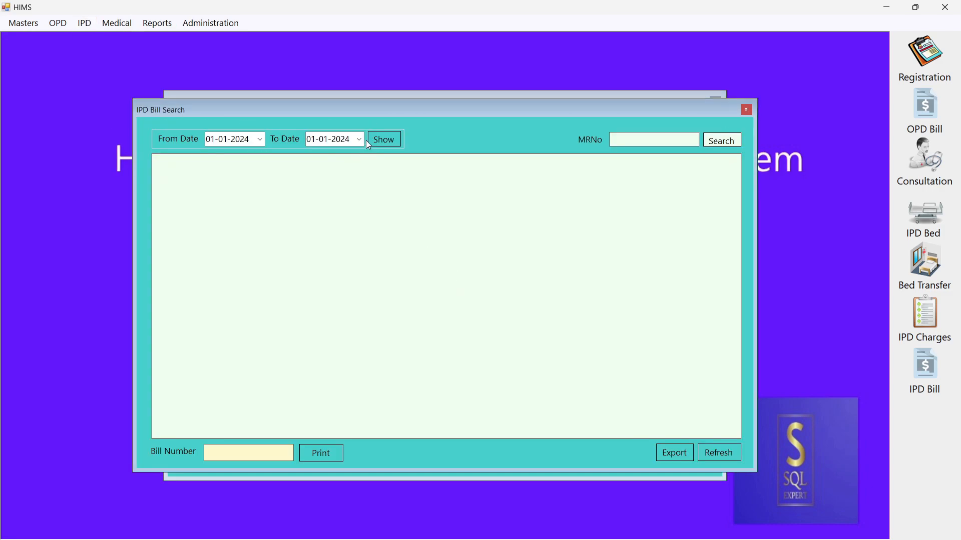
pyautogui.click(260, 140)
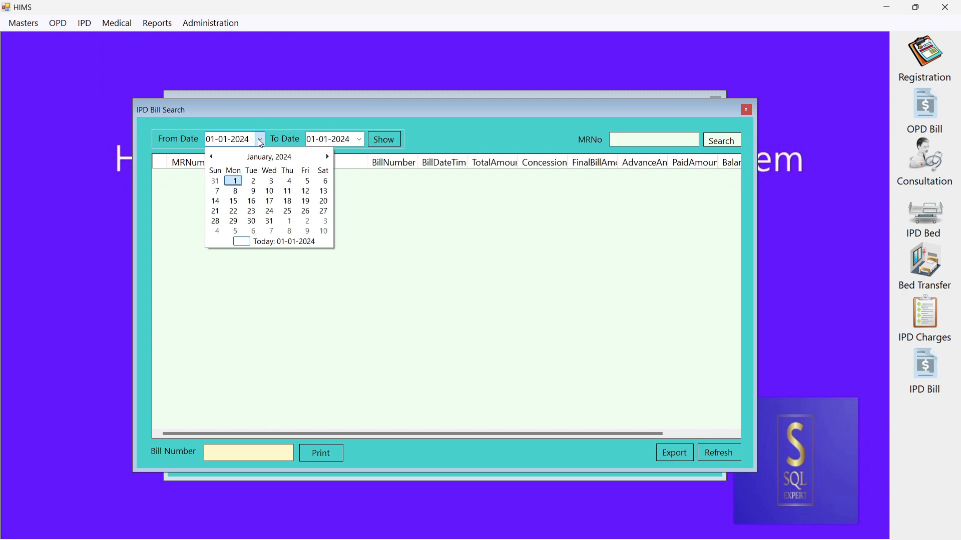
pyautogui.click(328, 157)
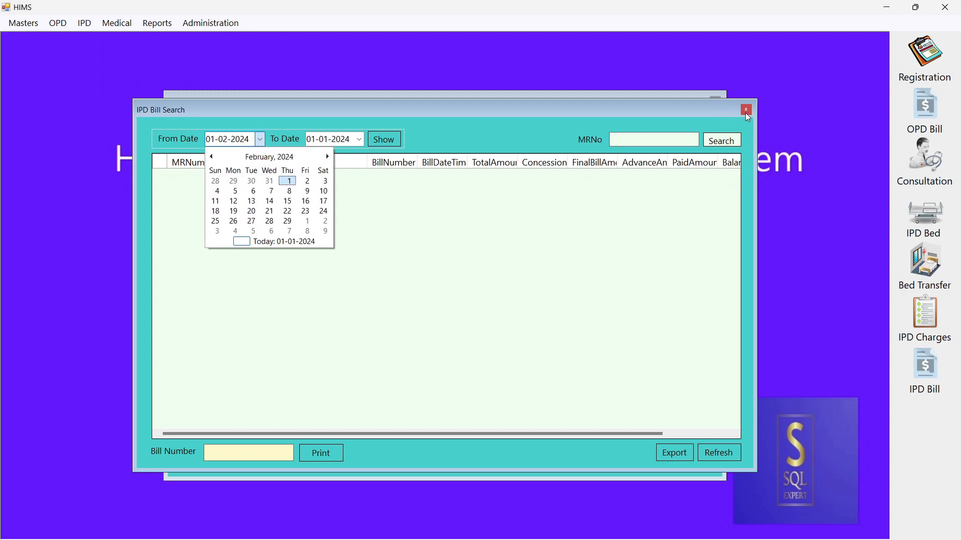
pyautogui.click(747, 111)
pyautogui.click(747, 110)
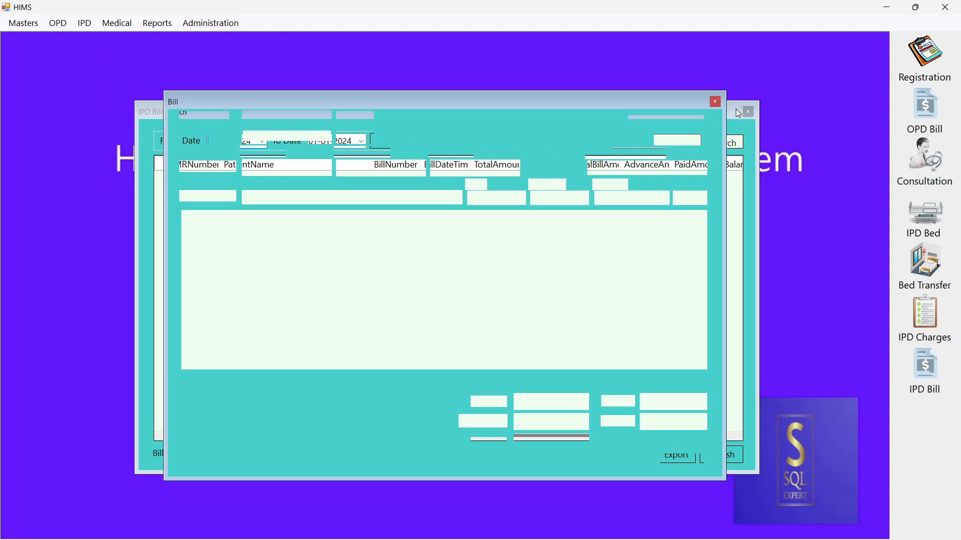
pyautogui.click(717, 102)
pyautogui.click(54, 24)
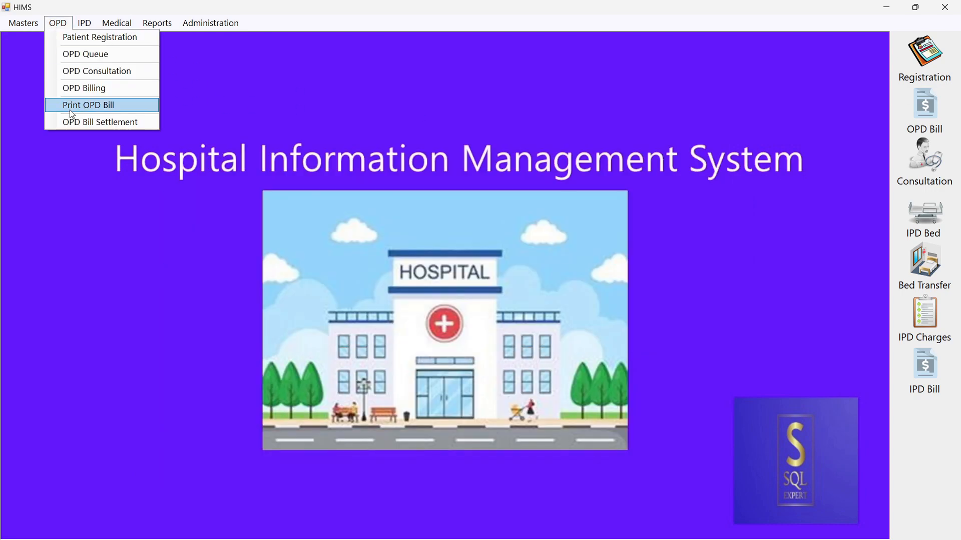
pyautogui.click(85, 121)
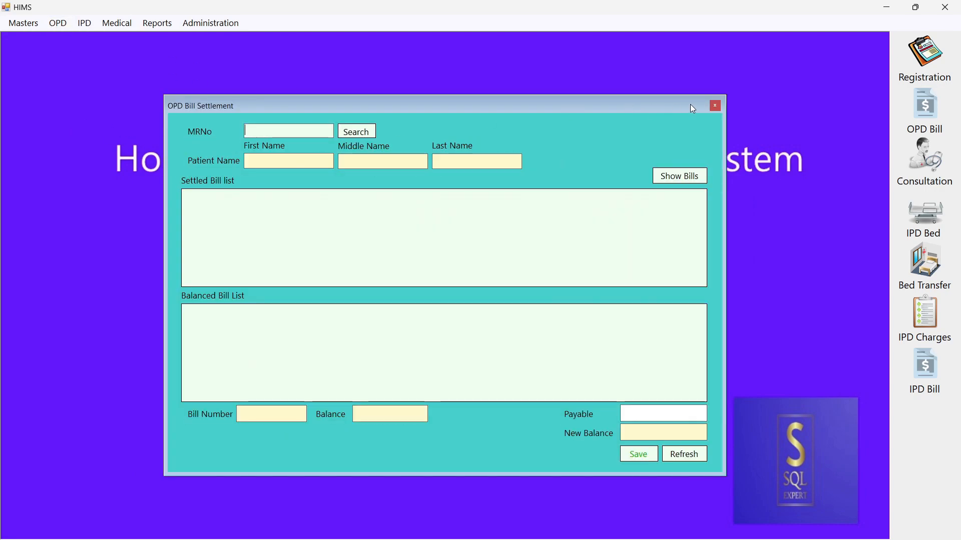
pyautogui.click(715, 106)
# Open the Print OPD Bill search, show the bills dated 01-01-2024, and select the listed bill
pyautogui.click(58, 23)
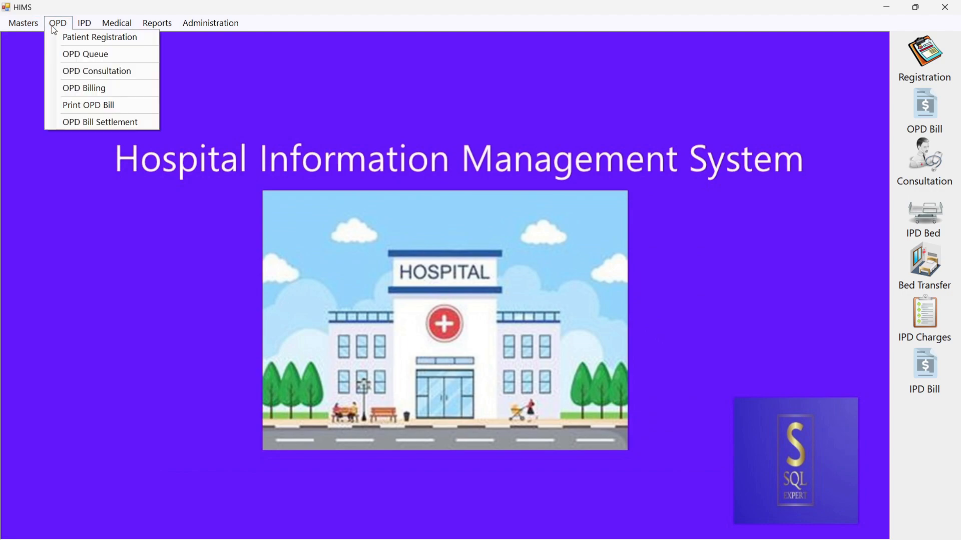
pyautogui.click(80, 106)
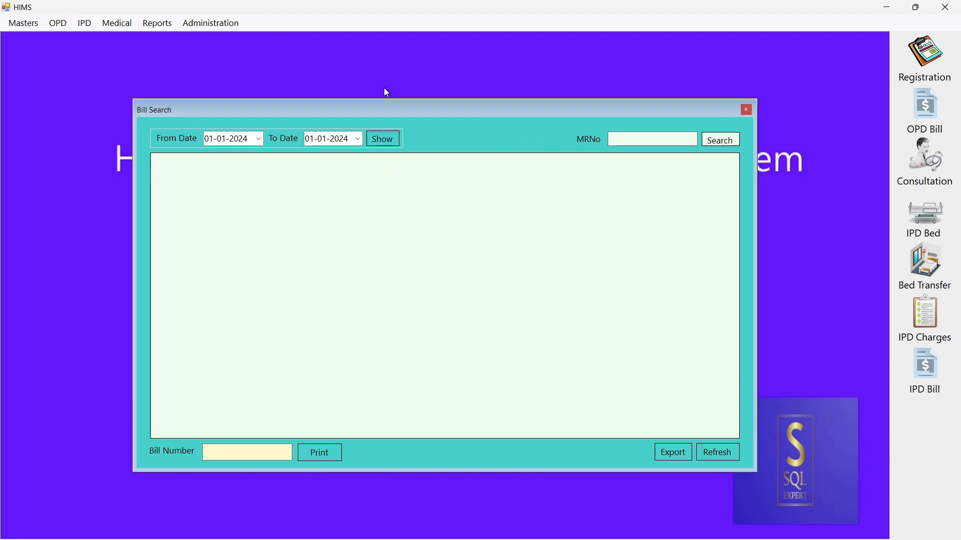
pyautogui.click(383, 139)
pyautogui.click(154, 174)
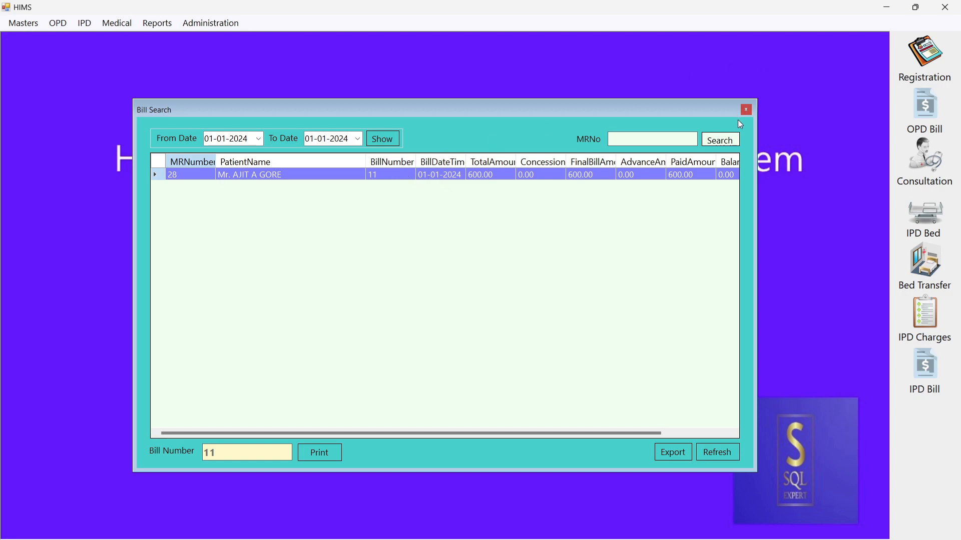
# Close the bill search, switch to SQL Server Management Studio, and list the Azure HIMS database's tables from sys.tables
pyautogui.click(747, 111)
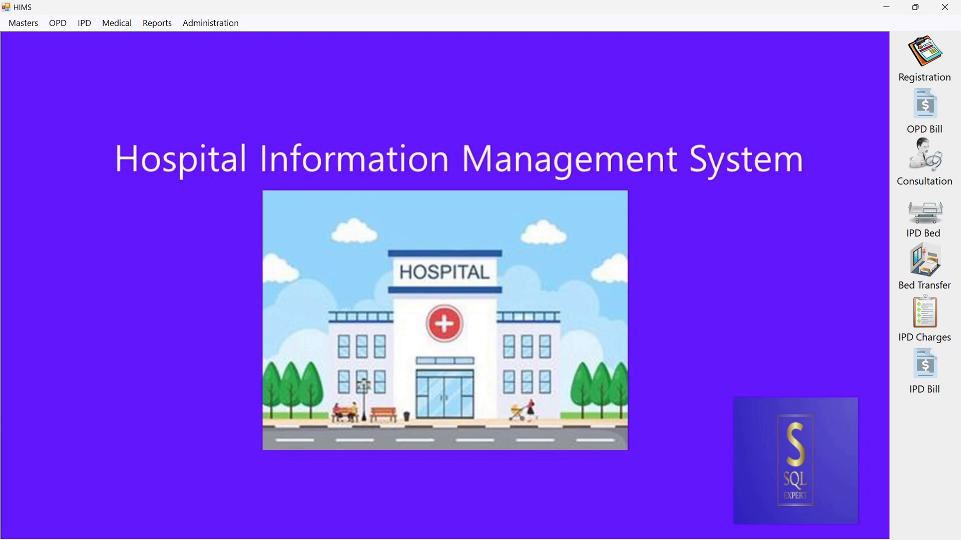
pyautogui.hotkey('alt', 'Tab')
pyautogui.click(314, 173)
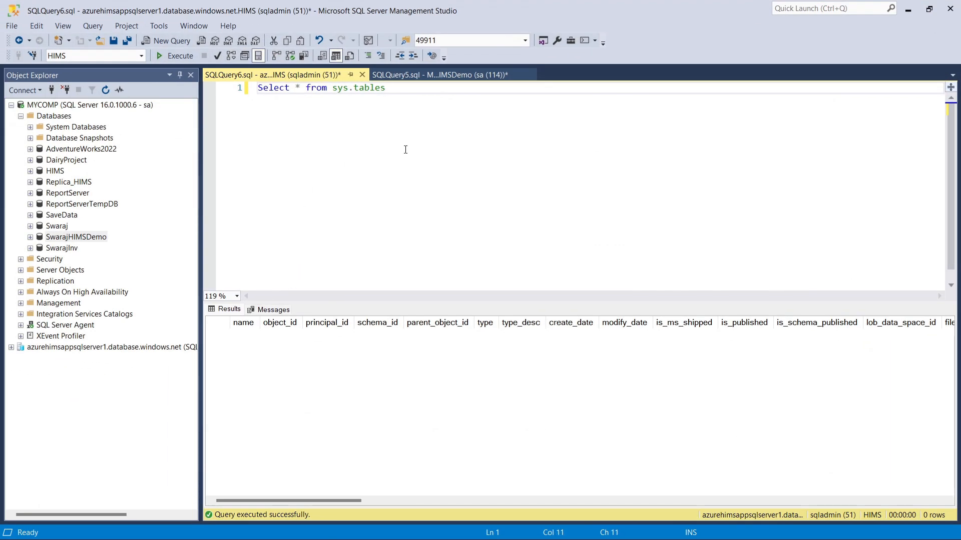
pyautogui.click(405, 103)
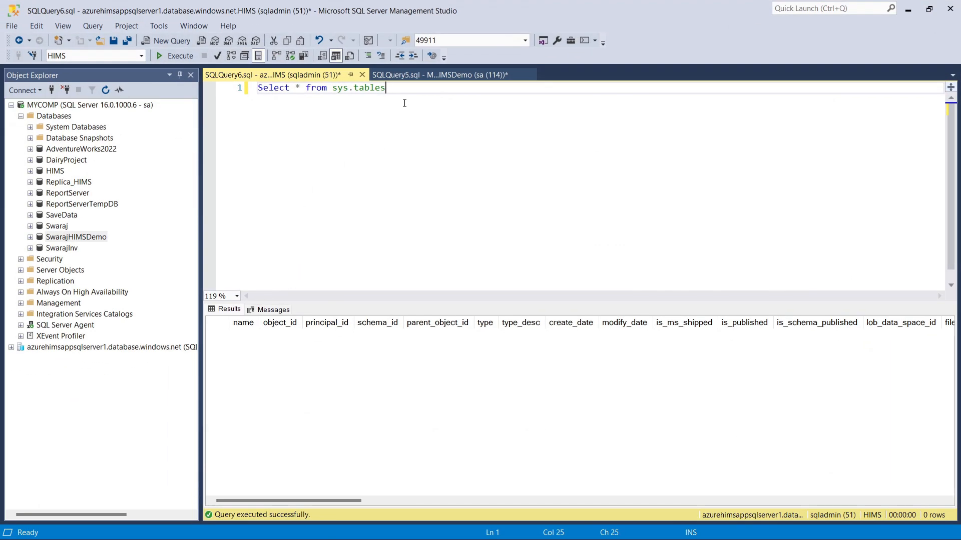
pyautogui.click(186, 57)
pyautogui.scroll(-9, 368, 377)
pyautogui.scroll(-8, 369, 377)
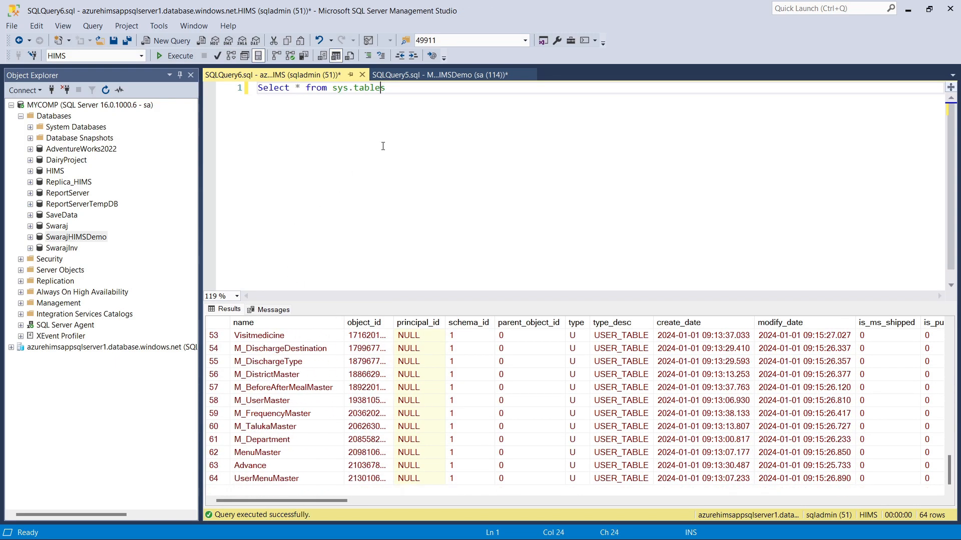
# Start a new statement below the sys.tables query, and run only Select * from Bill in the local SwarajHIMSDemo query
pyautogui.press('Return')
pyautogui.press('Return')
pyautogui.write('S')
pyautogui.click(440, 75)
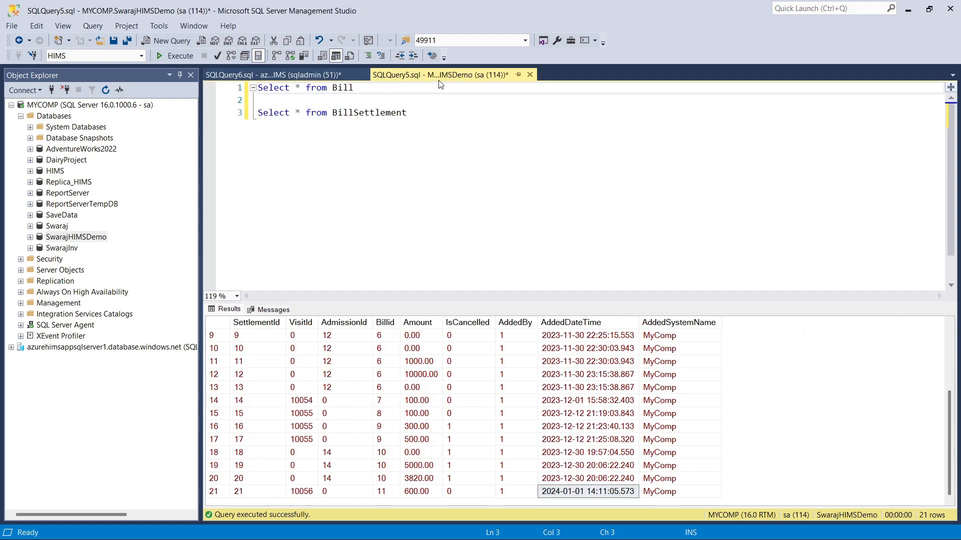
pyautogui.moveTo(387, 94); pyautogui.dragTo(214, 88)
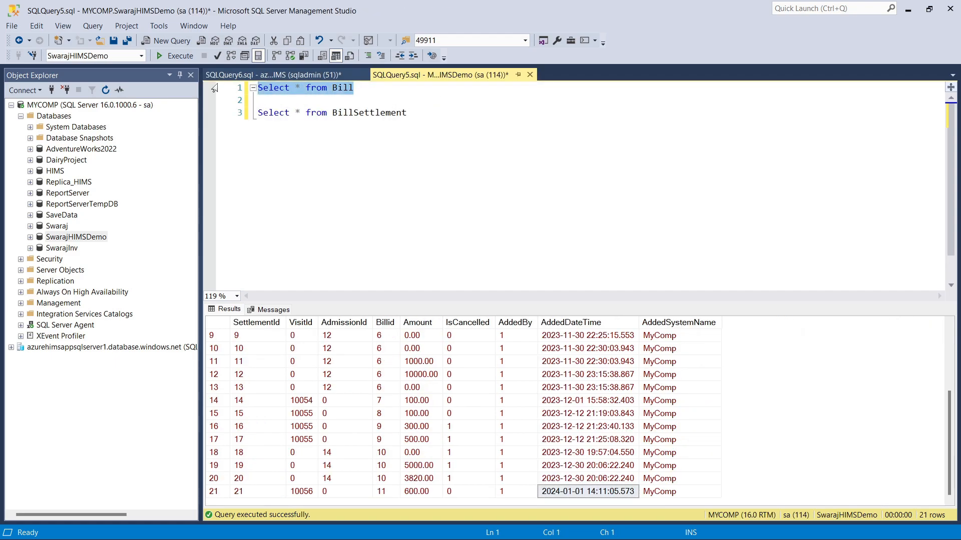
pyautogui.click(185, 56)
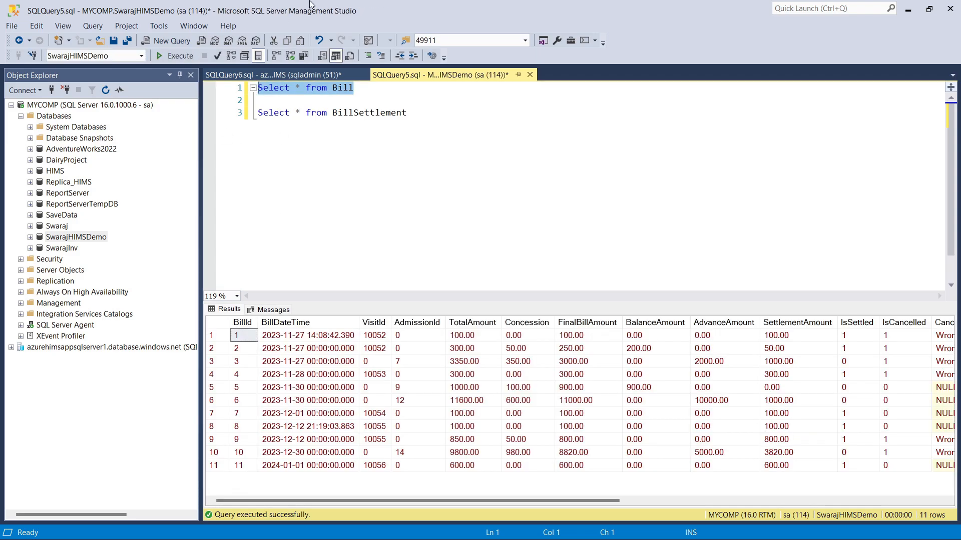
# Complete the new statement in the Azure HIMS query as Select * from Bill and run only that statement
pyautogui.click(273, 74)
pyautogui.write('Se')
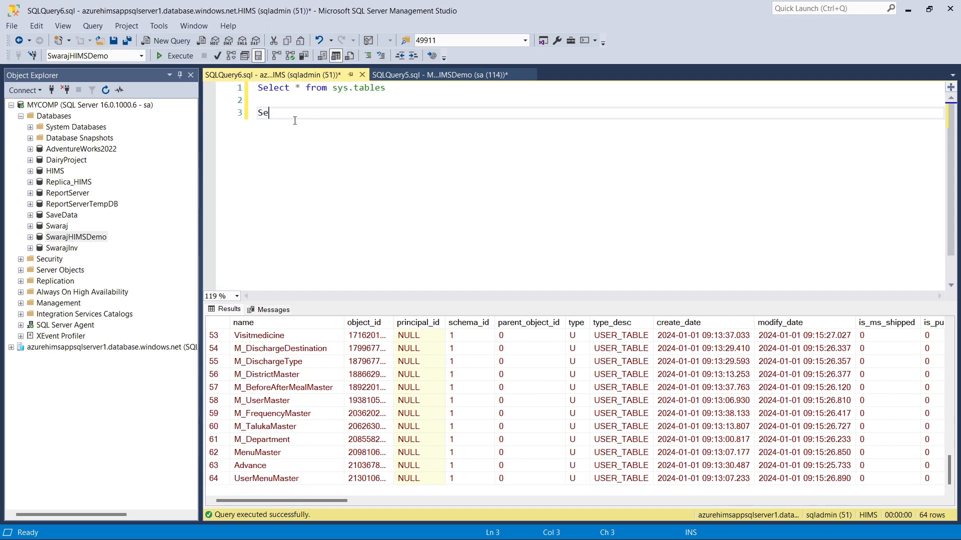
pyautogui.write('lect * from Bill')
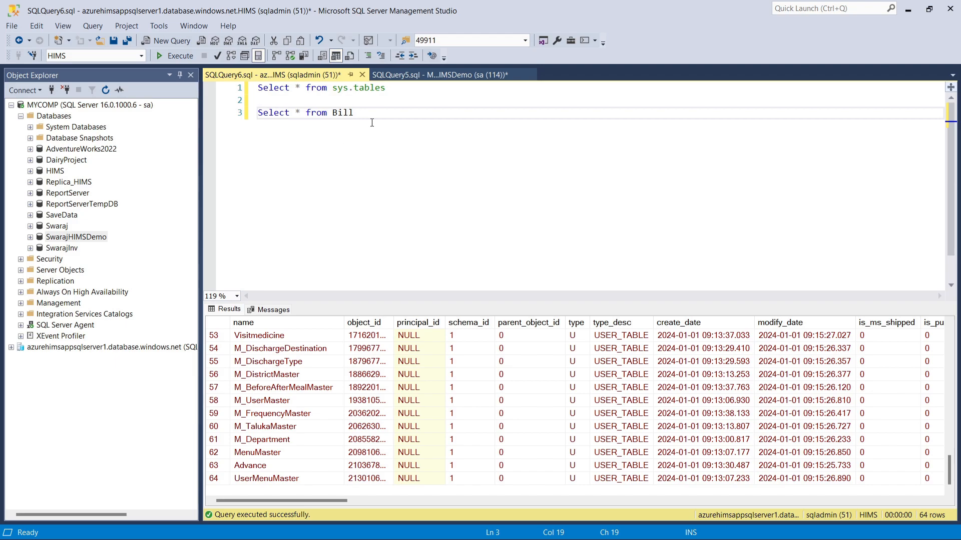
pyautogui.moveTo(372, 123); pyautogui.dragTo(209, 117)
pyautogui.click(161, 56)
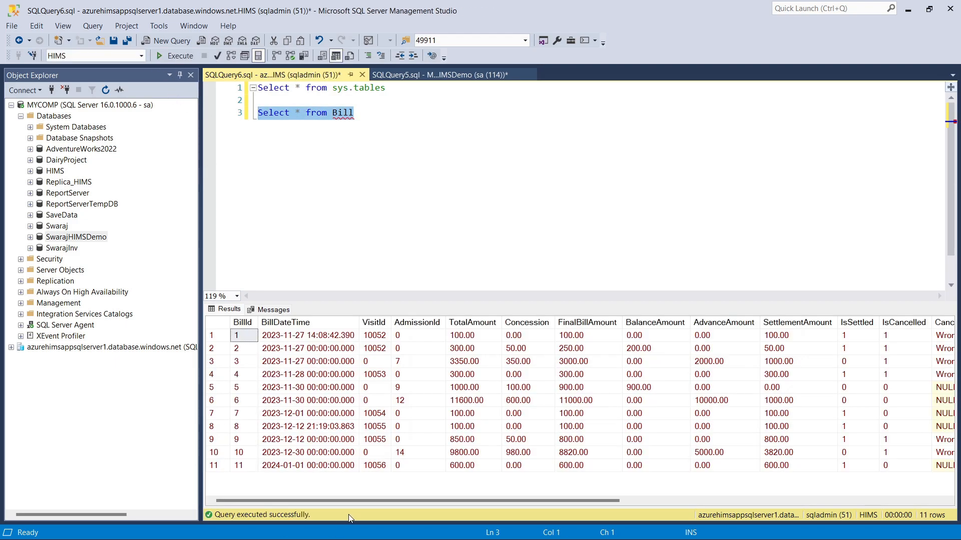
pyautogui.click(246, 467)
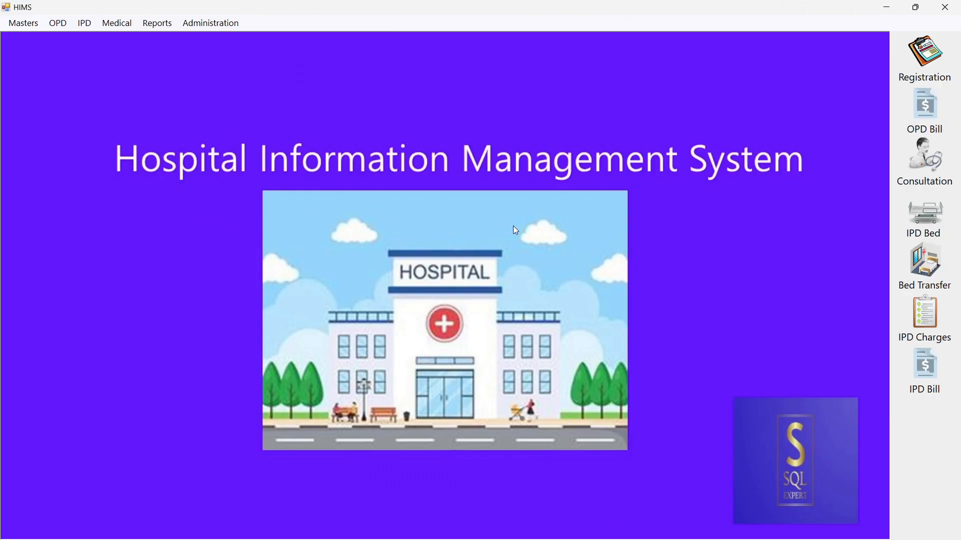
# Switch to the HIMS application, start a new OPD bill, and choose the listed patient from the patient search
pyautogui.click(63, 26)
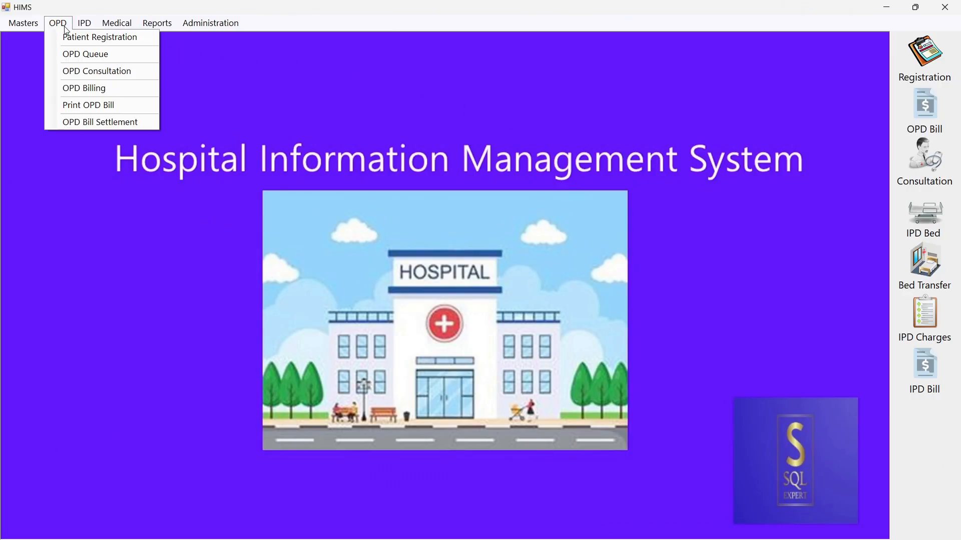
pyautogui.click(93, 87)
pyautogui.click(362, 119)
pyautogui.click(359, 139)
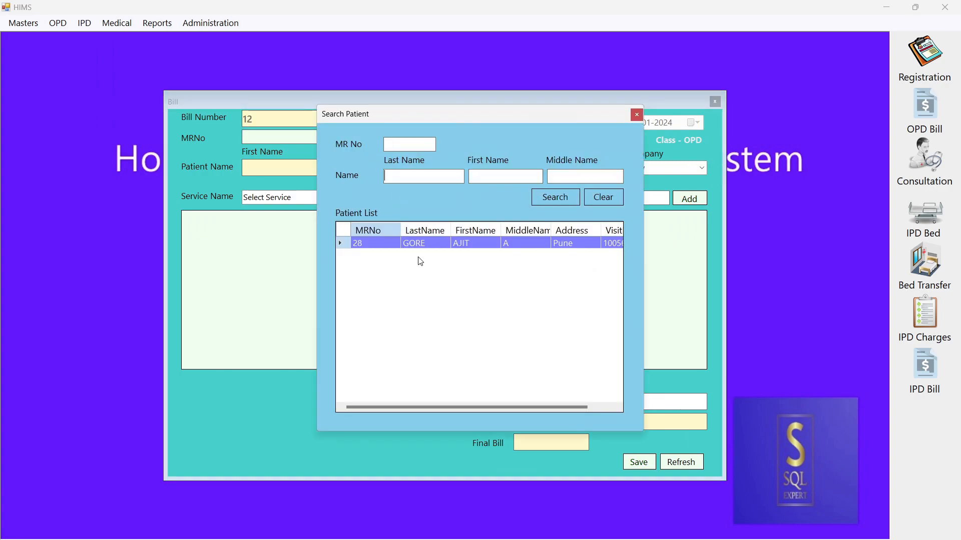
pyautogui.doubleClick(339, 242)
# Add the Minor Dressing service to the bill with a rate of 50
pyautogui.click(459, 198)
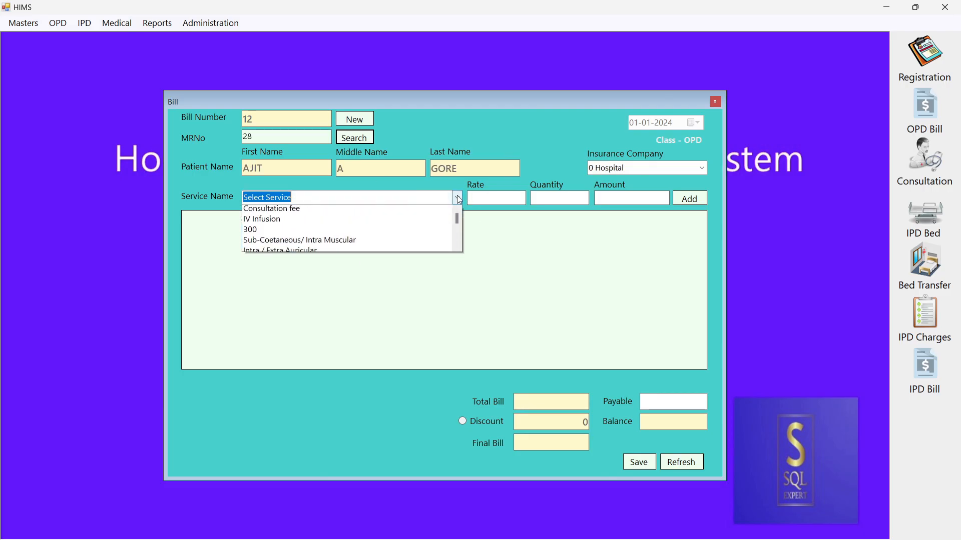
pyautogui.scroll(-1, 315, 233)
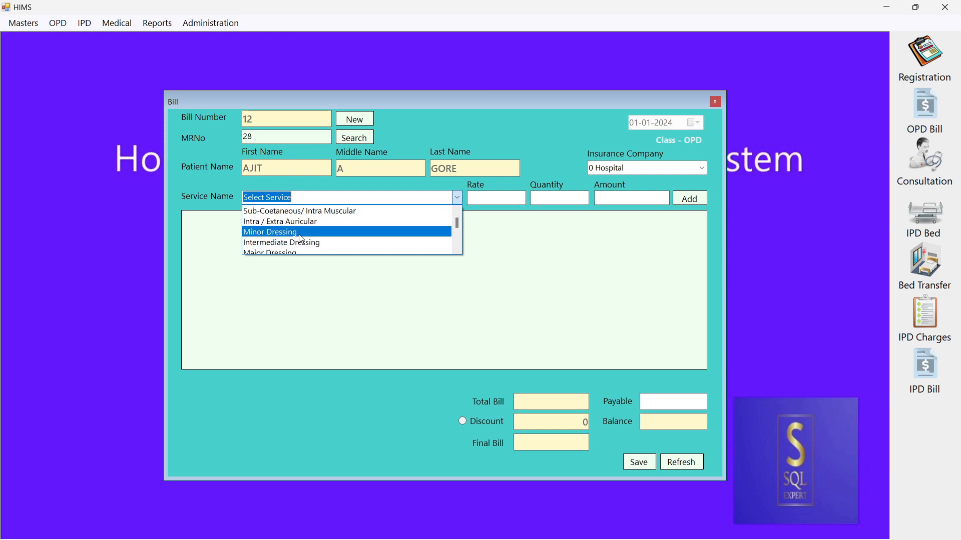
pyautogui.click(300, 237)
pyautogui.press('Tab')
pyautogui.write('500')
pyautogui.press('BackSpace')
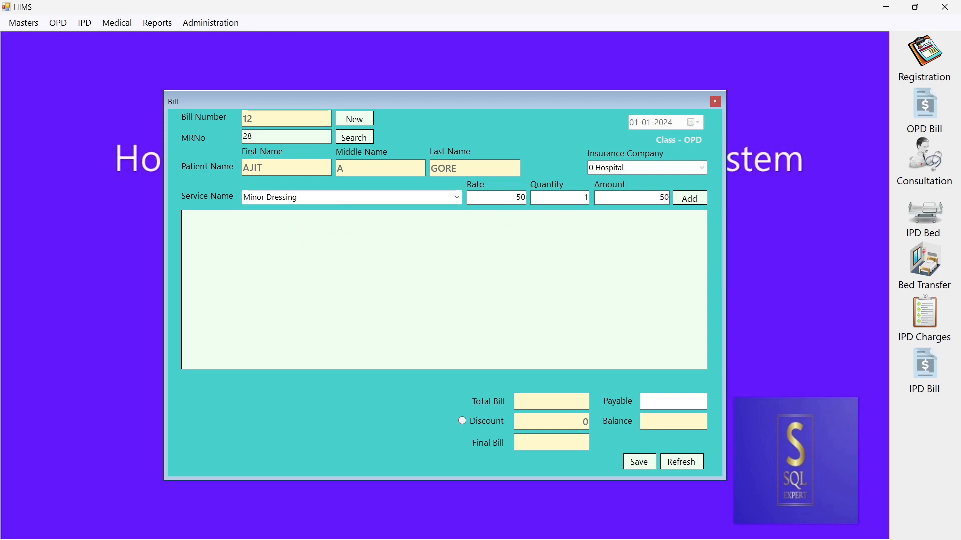
pyautogui.click(684, 197)
pyautogui.click(522, 325)
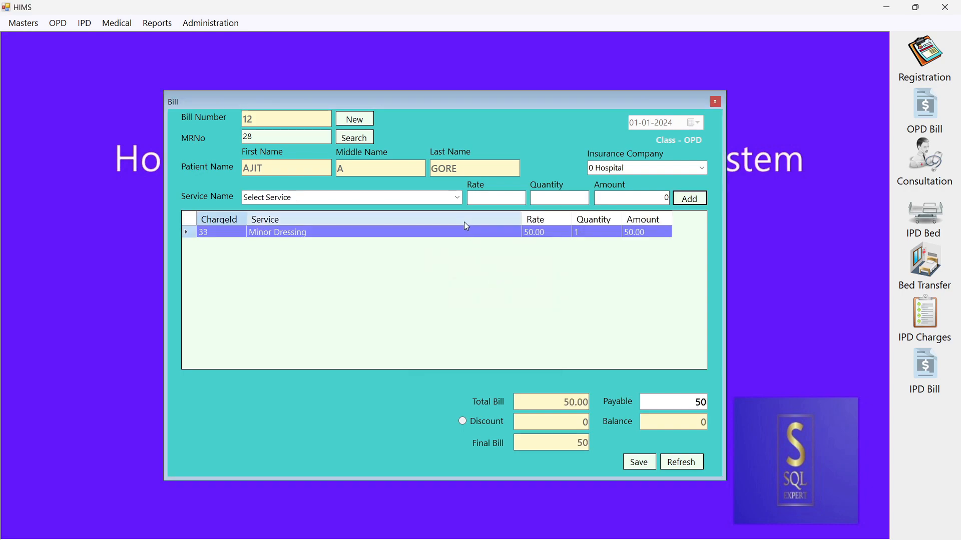
pyautogui.click(457, 198)
pyautogui.scroll(-1, 341, 235)
pyautogui.scroll(-2, 341, 235)
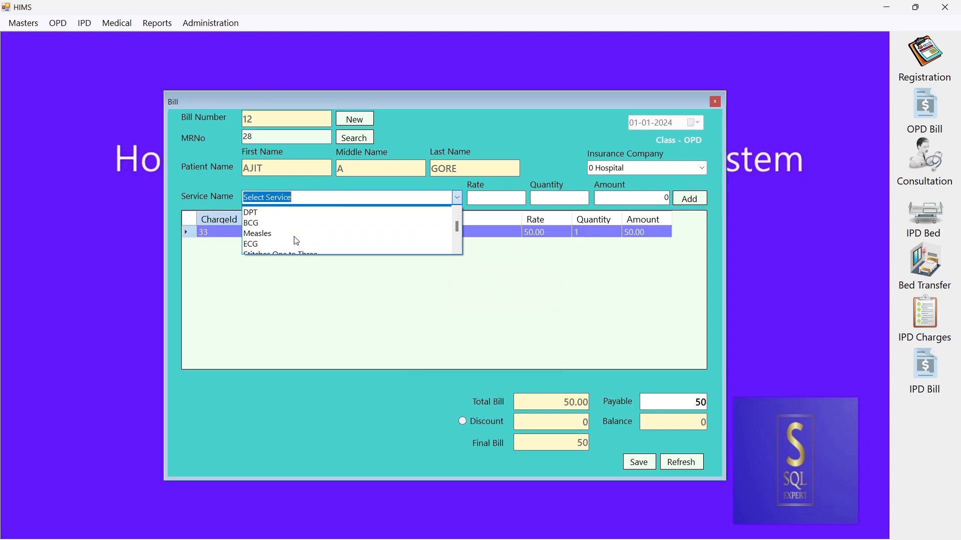
pyautogui.scroll(-3, 290, 240)
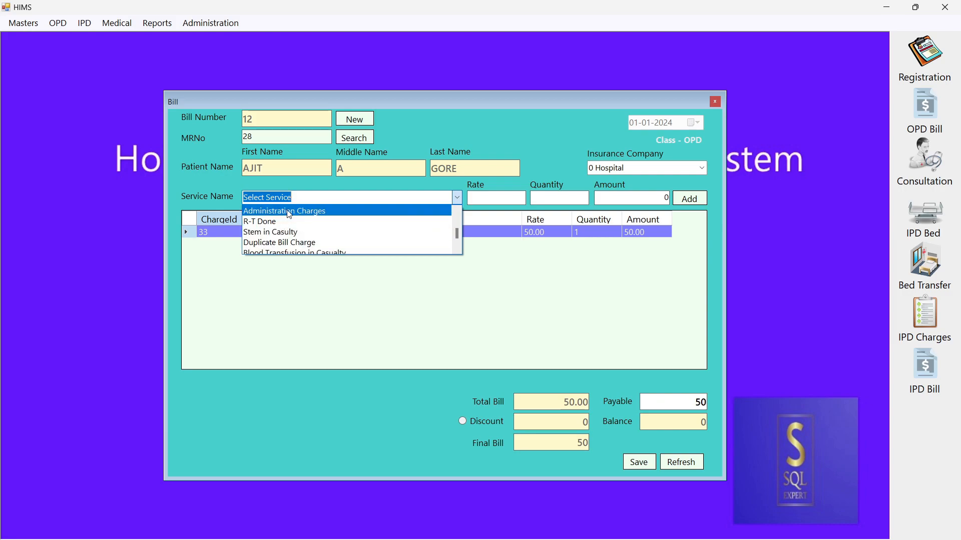
pyautogui.scroll(-4, 290, 220)
pyautogui.click(291, 221)
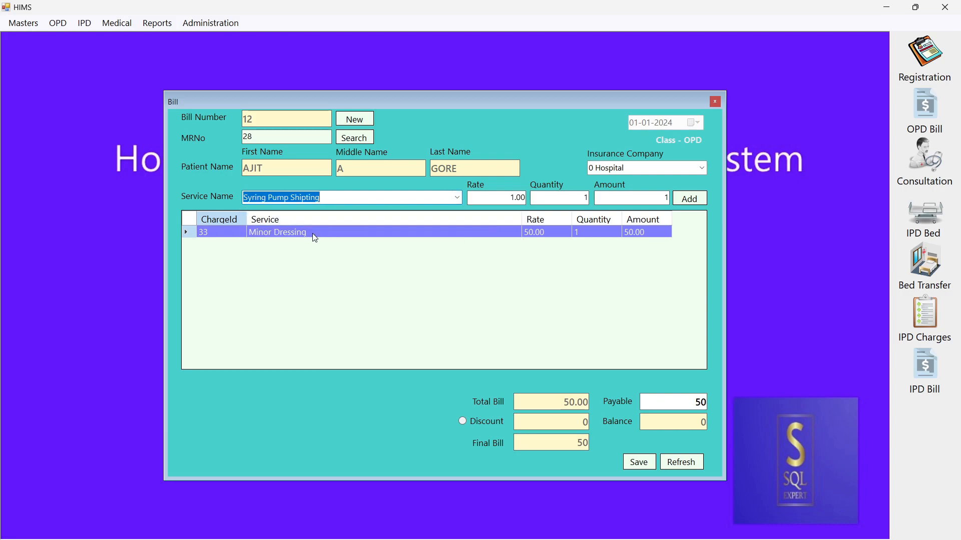
# Add the Administration Charges service to the bill with a rate of 50
pyautogui.click(459, 199)
pyautogui.scroll(3, 286, 228)
pyautogui.scroll(4, 286, 228)
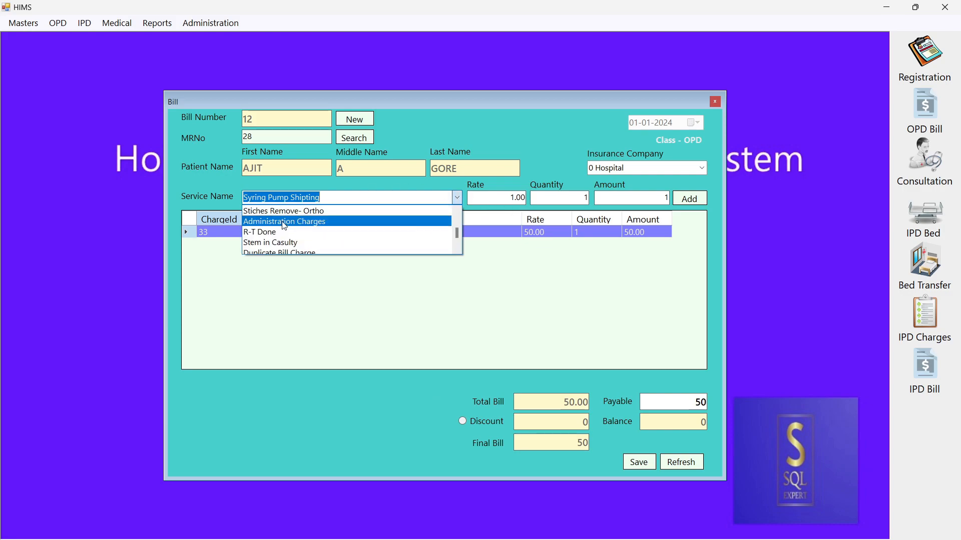
pyautogui.click(284, 219)
pyautogui.press('Tab')
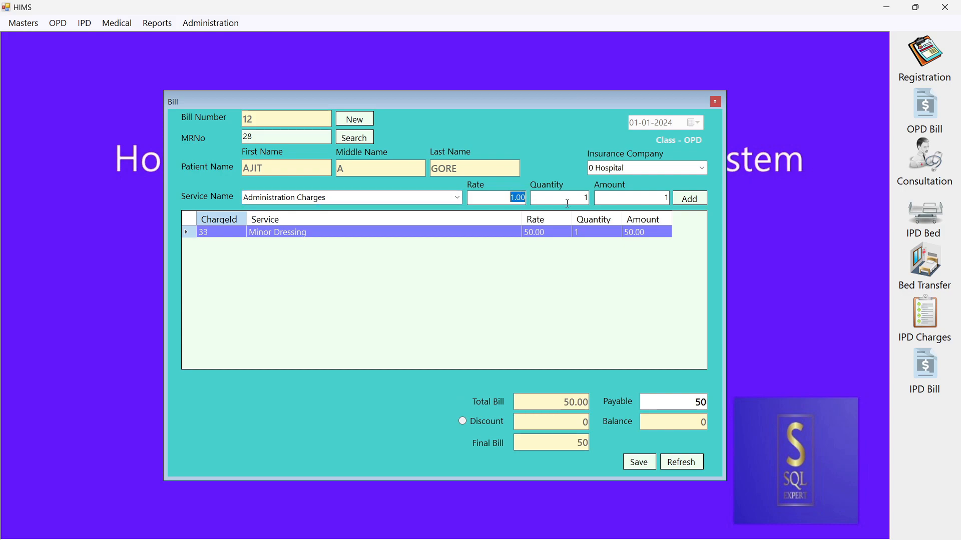
pyautogui.write('50')
pyautogui.press('Tab')
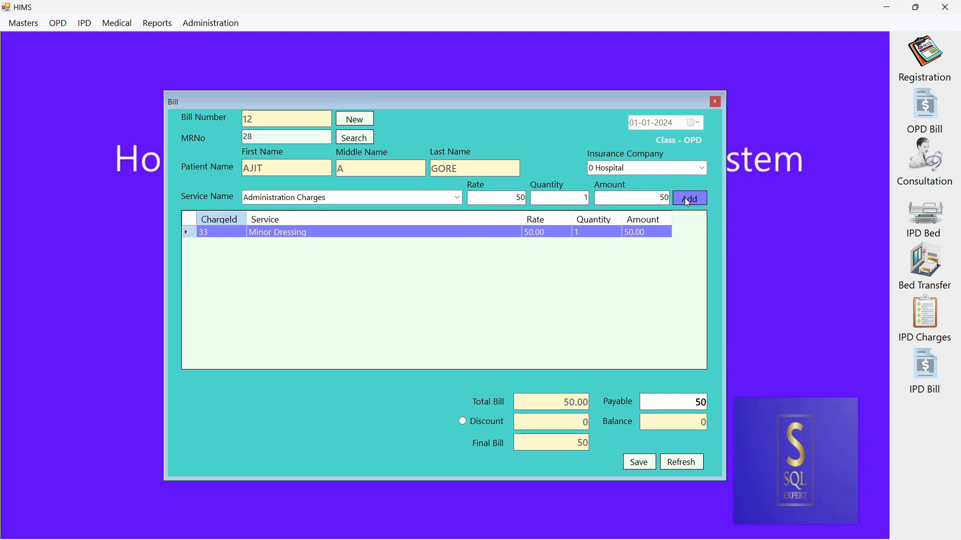
pyautogui.press('Return')
pyautogui.click(522, 323)
# Add the IV Infusion service to the bill with a rate of 500
pyautogui.click(457, 197)
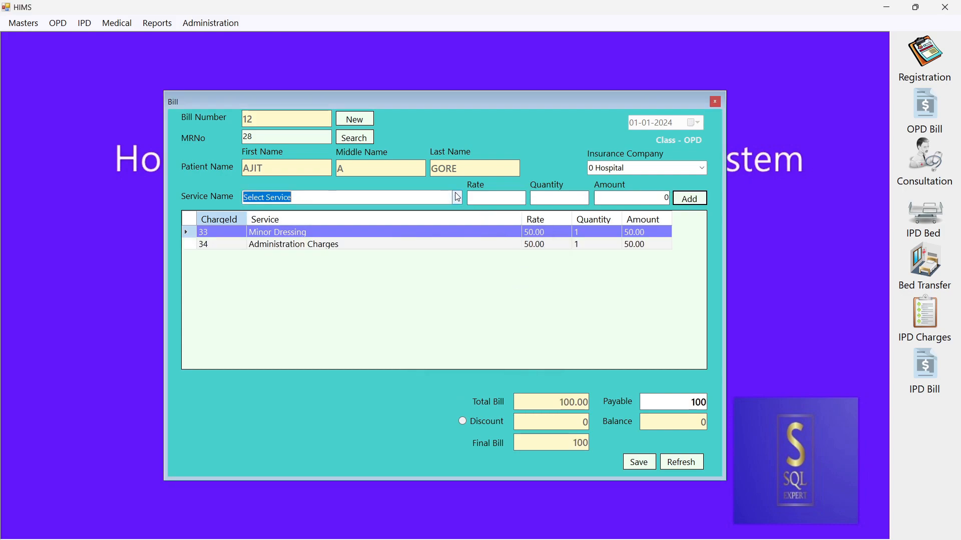
pyautogui.click(292, 221)
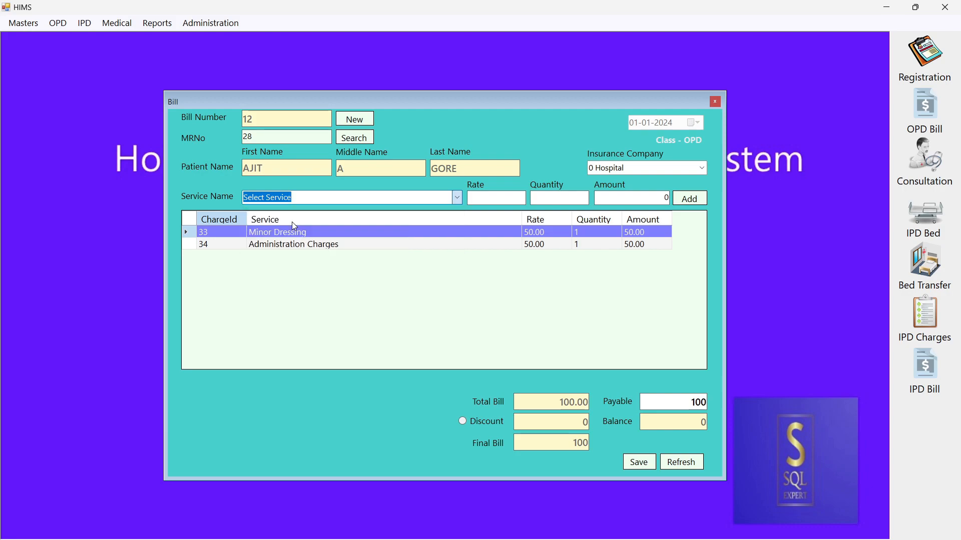
pyautogui.click(513, 199)
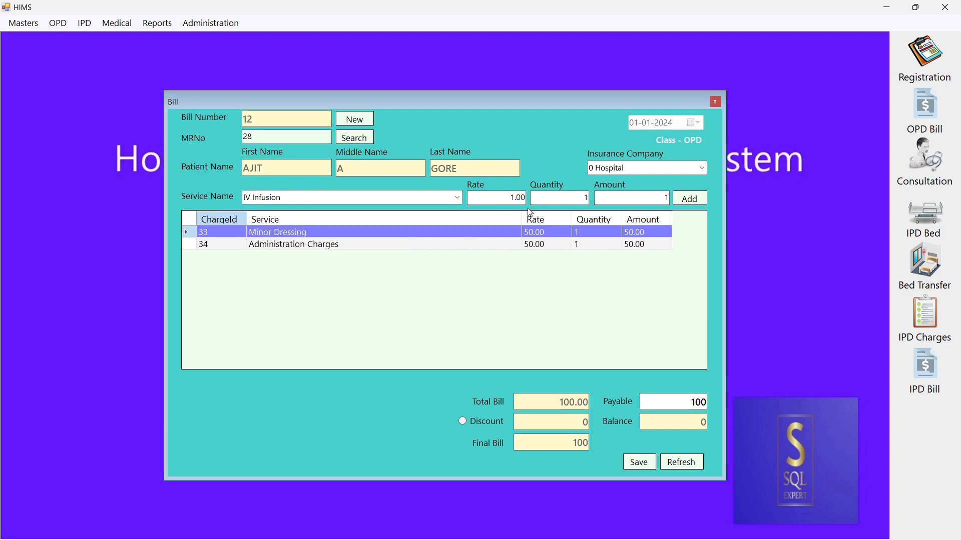
pyautogui.press('Delete')
pyautogui.press('Delete')
pyautogui.press('Delete')
pyautogui.press('Delete')
pyautogui.write('500')
pyautogui.click(689, 198)
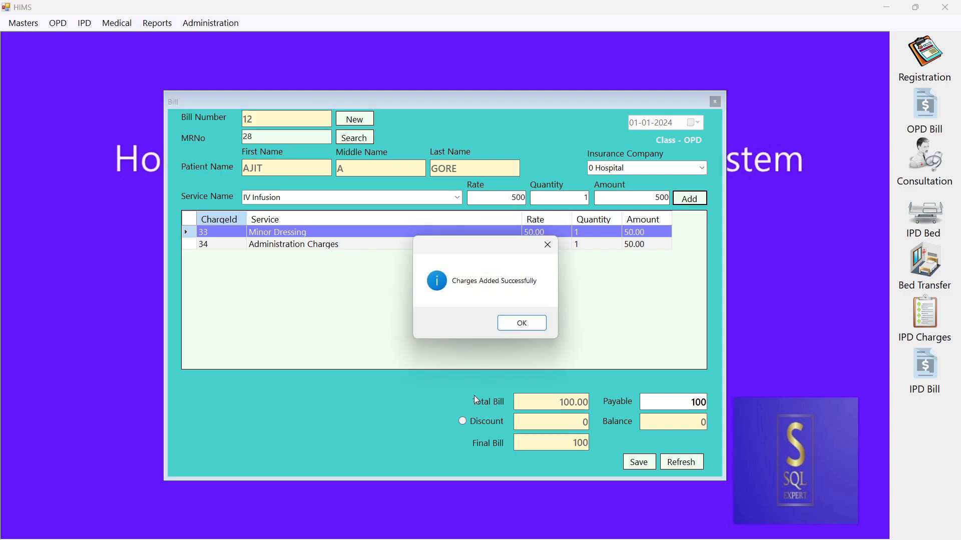
pyautogui.click(544, 327)
# Save the completed OPD bill and dismiss the resulting dialog
pyautogui.click(686, 200)
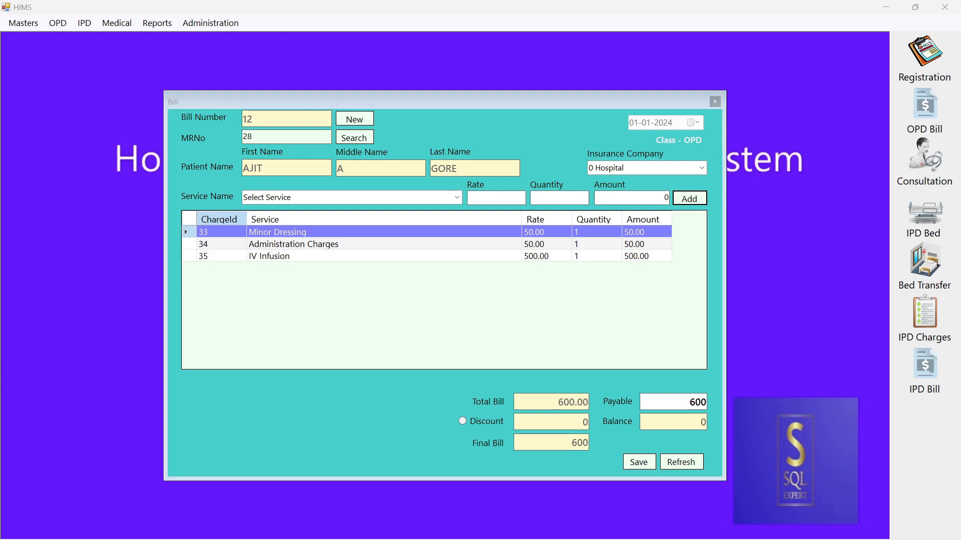
pyautogui.click(640, 460)
pyautogui.click(510, 323)
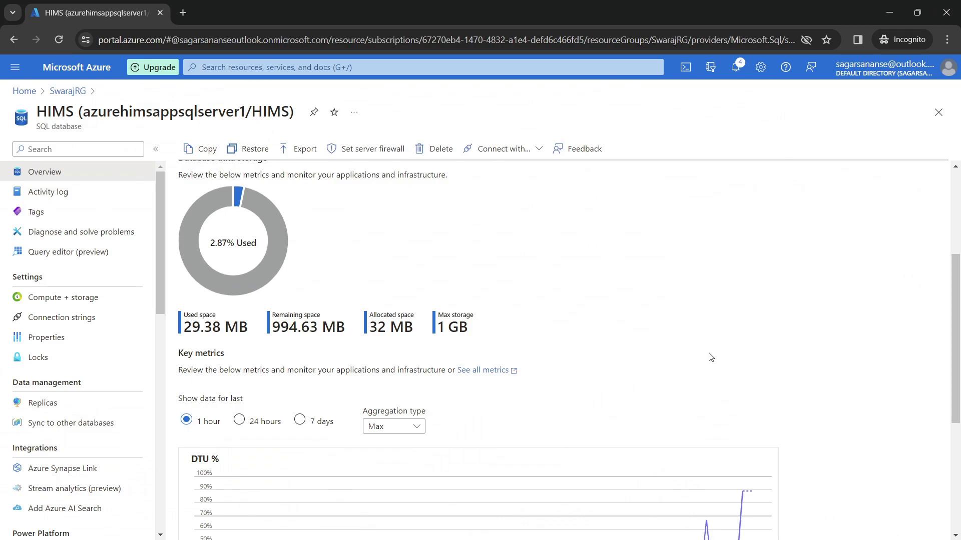
# Switch to the Azure portal, scale the HIMS database's pricing tier to 20 DTUs, and check the portal notifications
pyautogui.scroll(4, 711, 357)
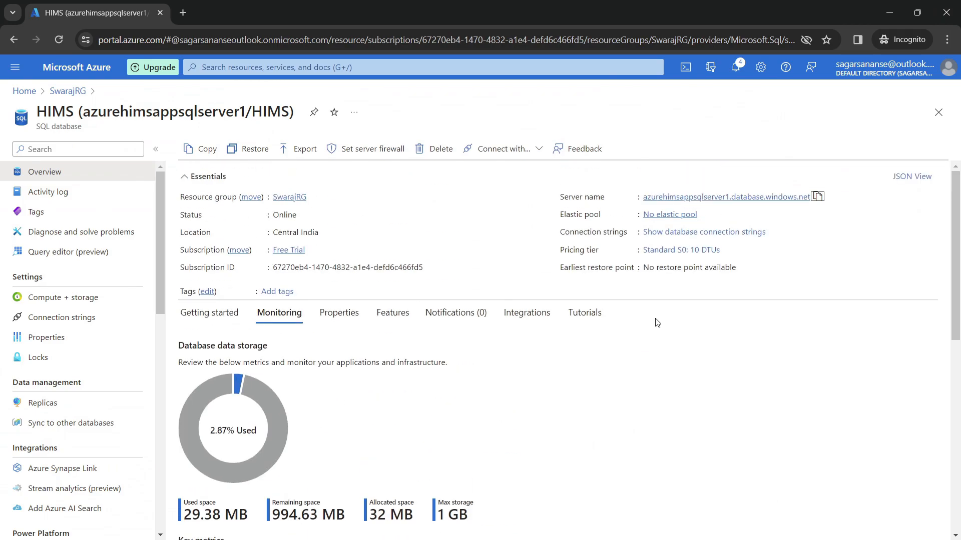
pyautogui.click(691, 250)
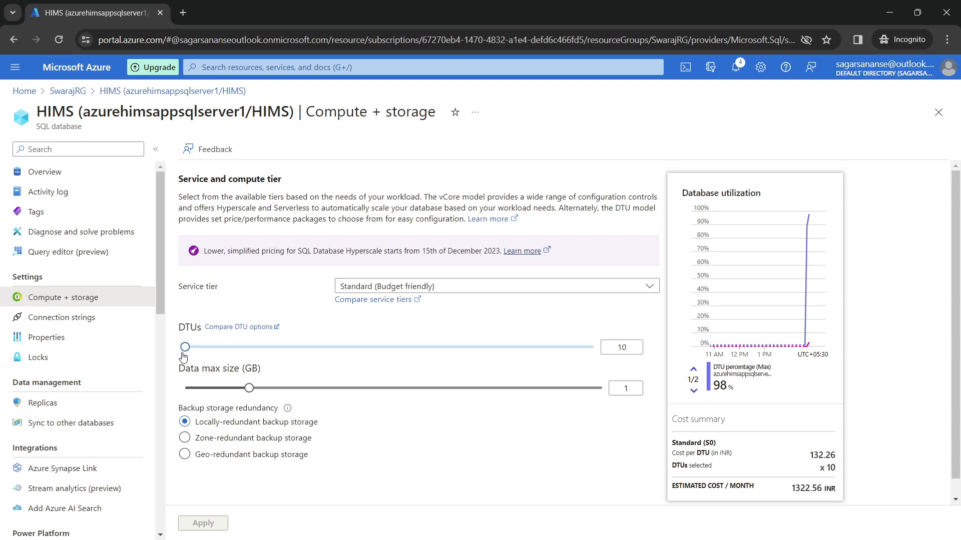
pyautogui.click(217, 349)
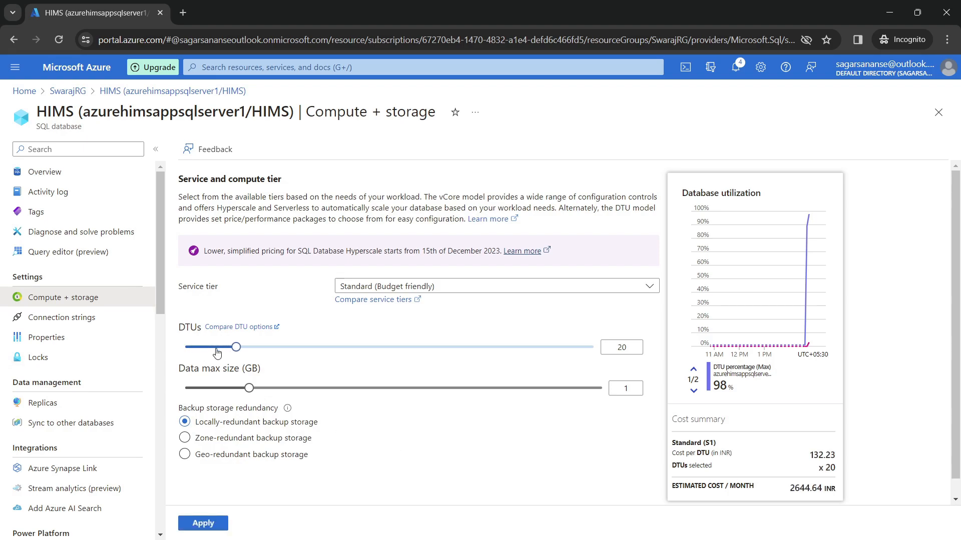
pyautogui.moveTo(216, 350); pyautogui.dragTo(230, 348)
pyautogui.click(205, 522)
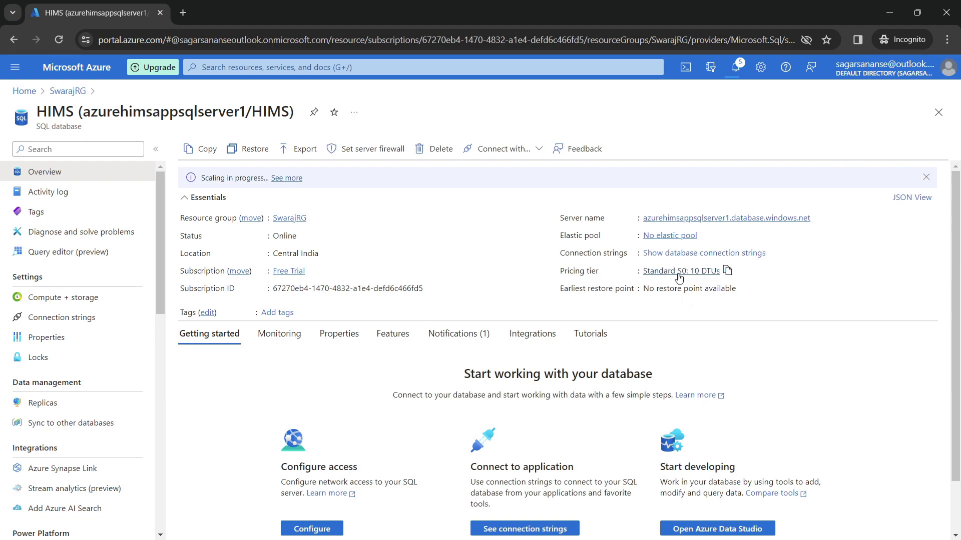
pyautogui.click(735, 67)
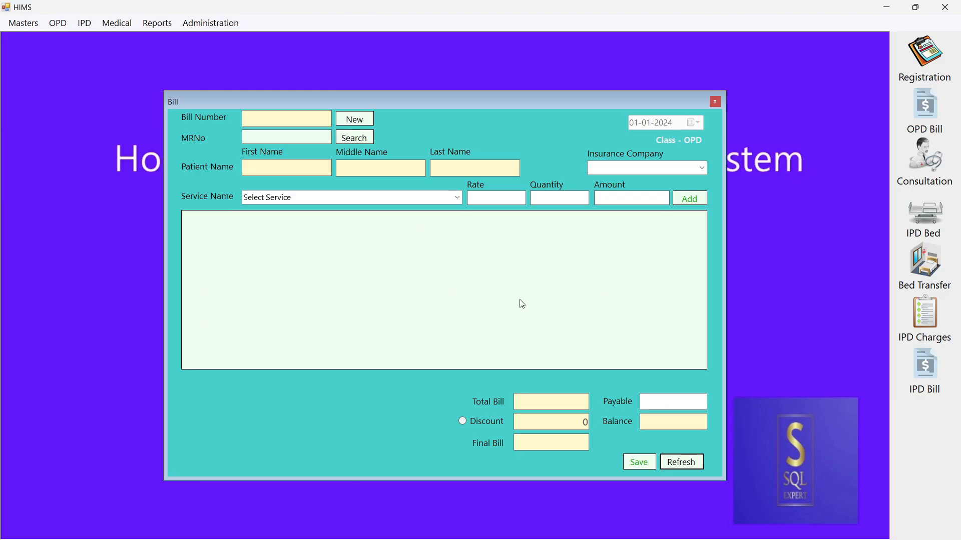
# Switch back to the HIMS application and close the OPD bill form
pyautogui.click(716, 102)
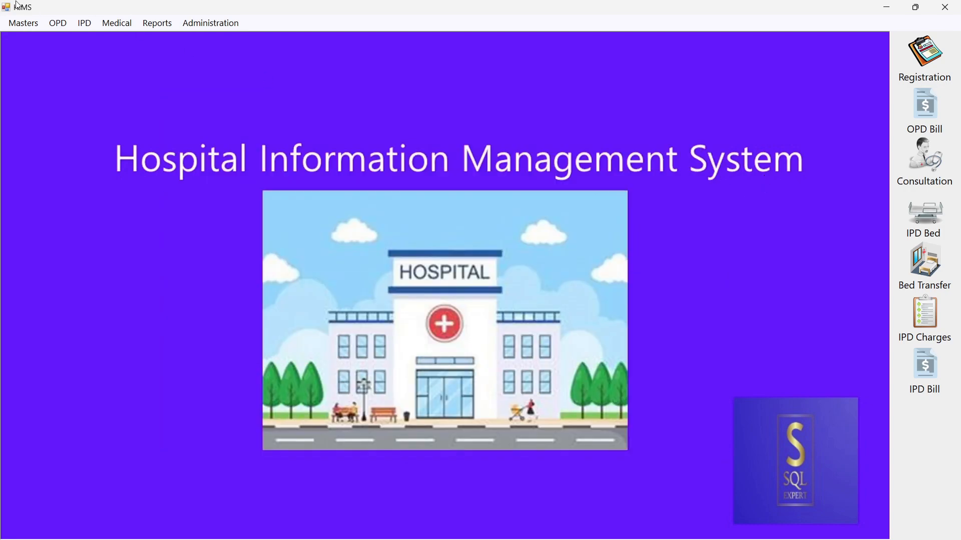
# List the OPD bills dated 01-01-2024 for printing and print bill number 12
pyautogui.click(58, 23)
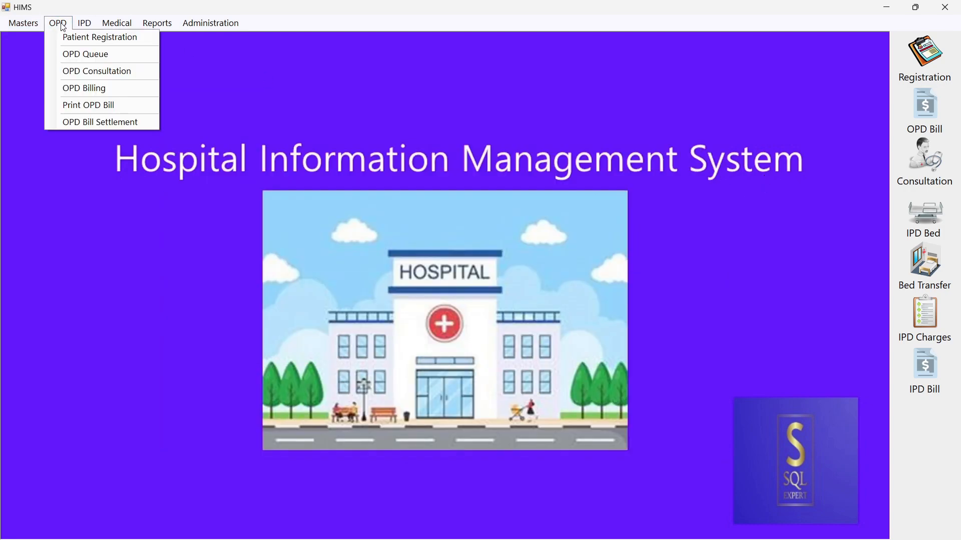
pyautogui.click(105, 107)
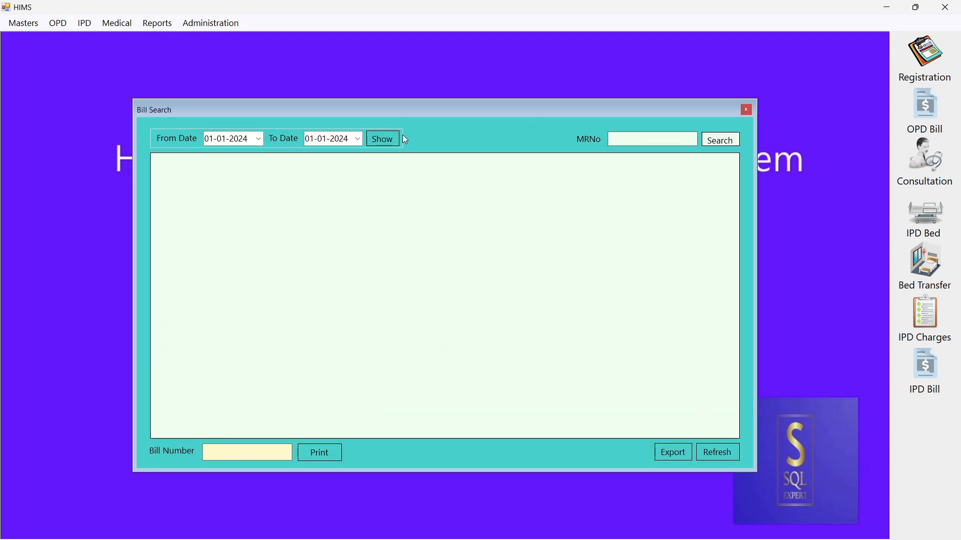
pyautogui.click(383, 139)
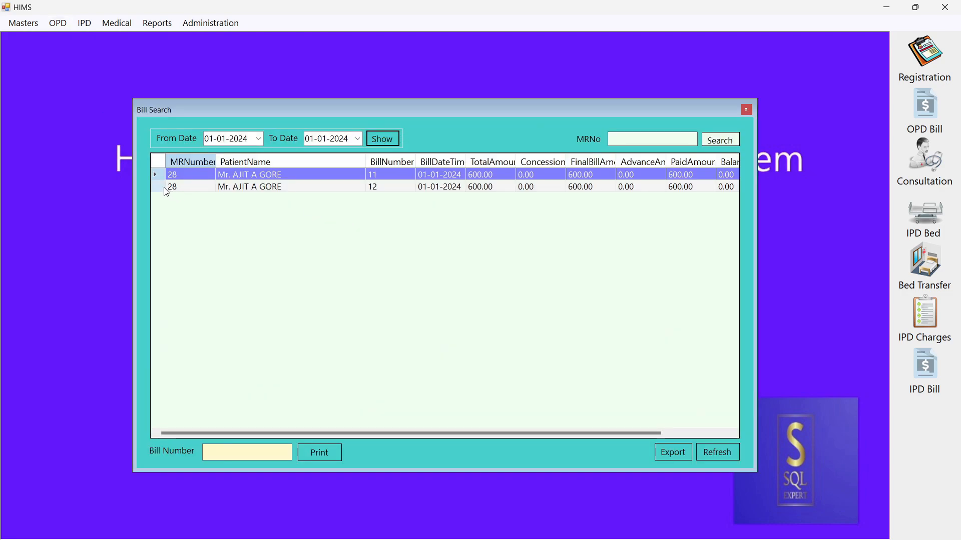
pyautogui.click(271, 188)
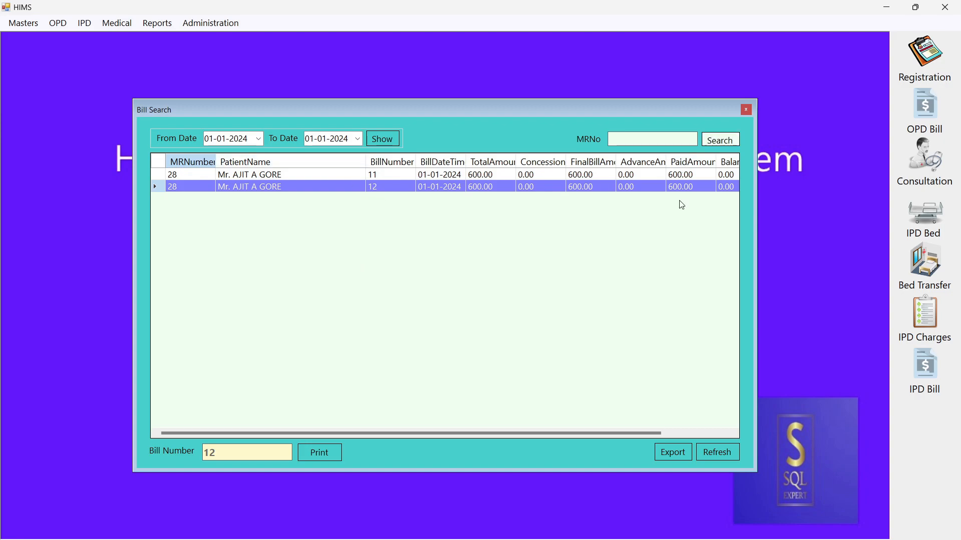
pyautogui.click(307, 460)
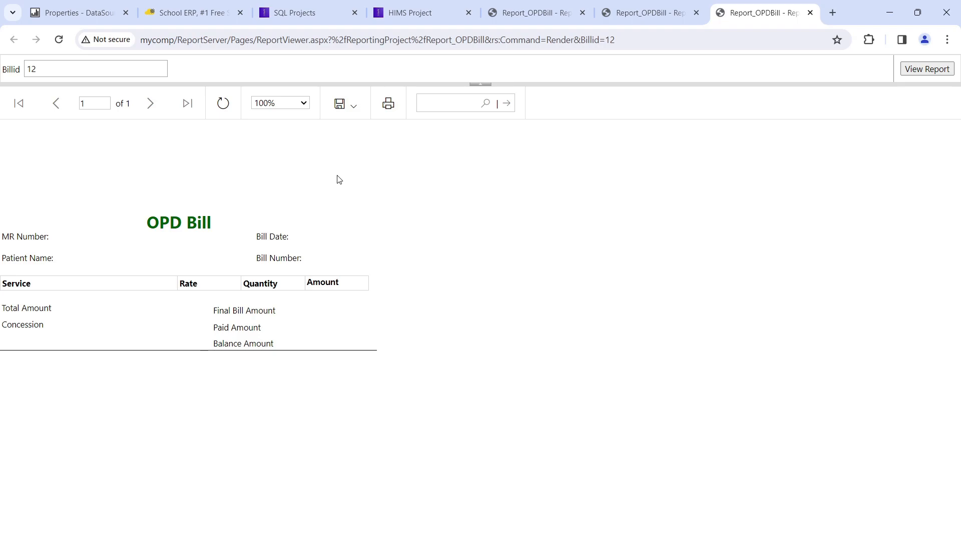
# Open the DataSourceDB properties in the SQL Server Reporting Services portal and set the connection type to Microsoft Azure SQL Database
pyautogui.click(832, 12)
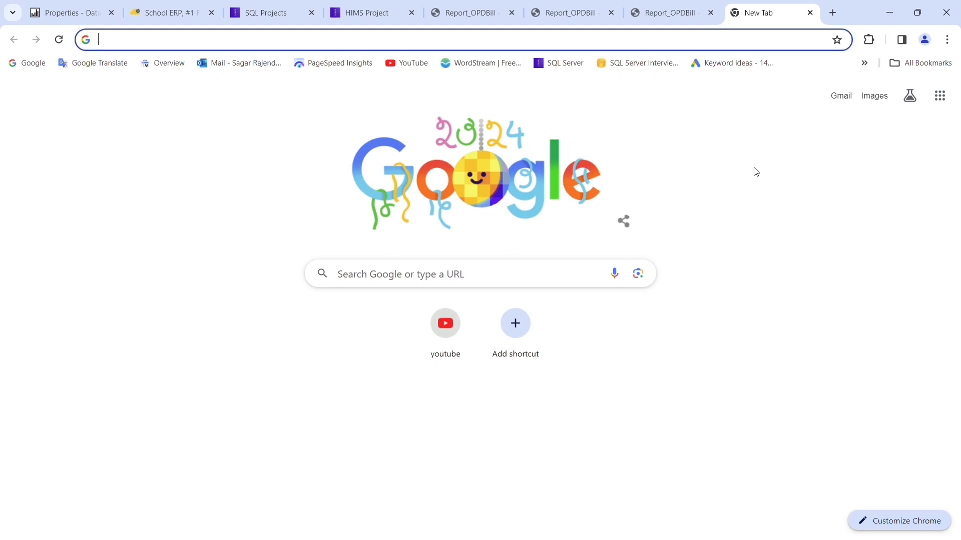
pyautogui.click(85, 19)
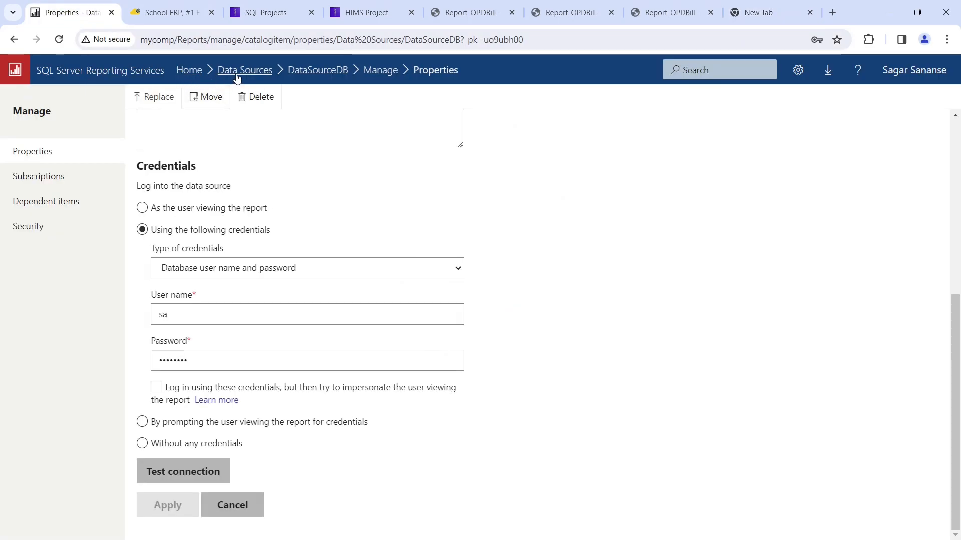
pyautogui.hotkey('ctrl', 'l')
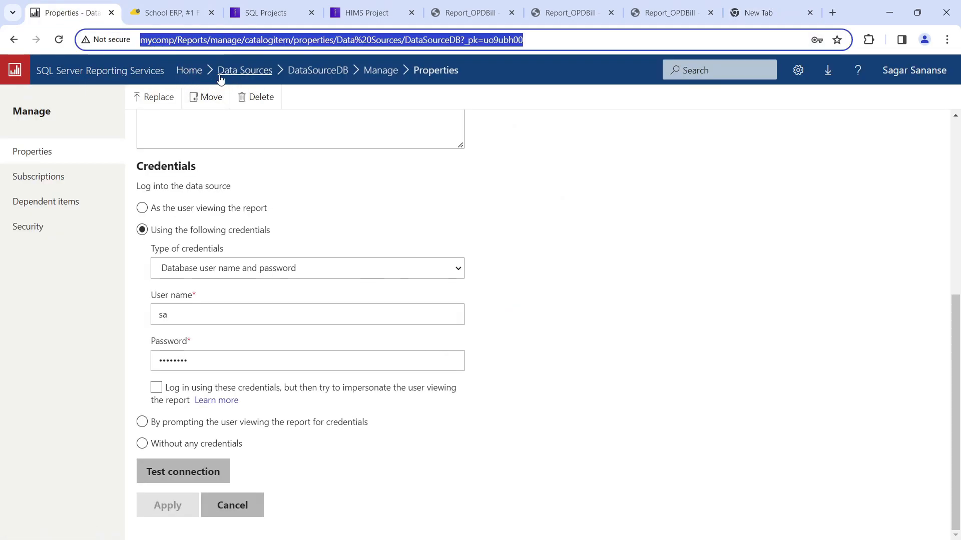
pyautogui.click(229, 76)
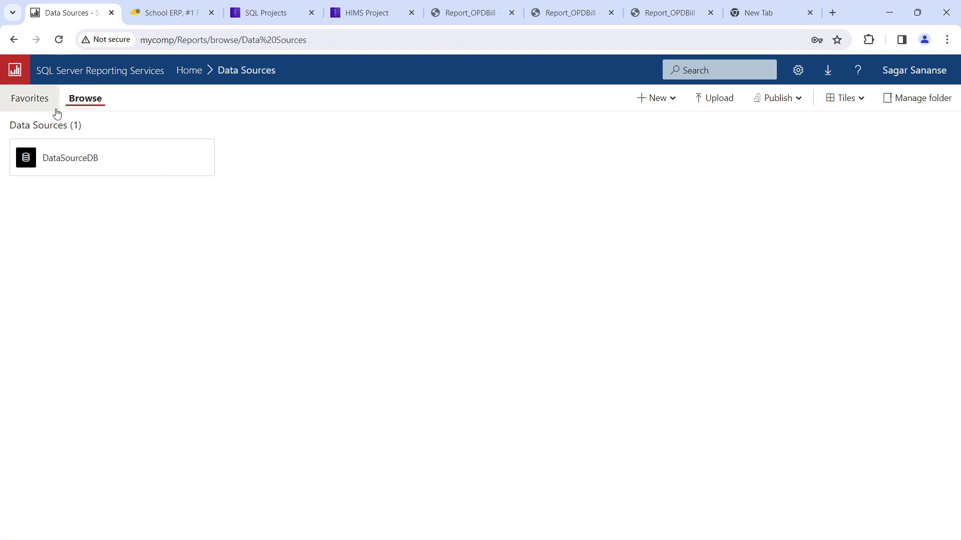
pyautogui.click(199, 71)
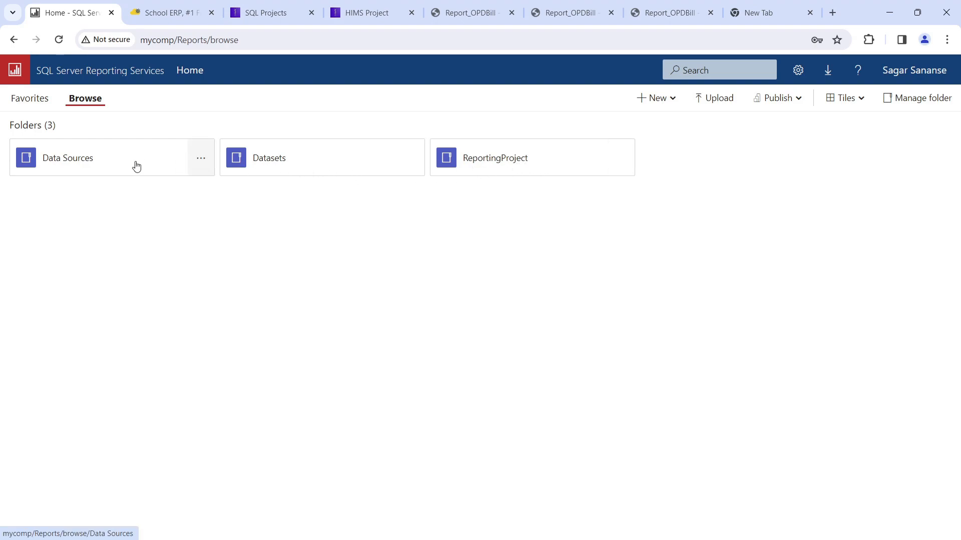
pyautogui.click(88, 165)
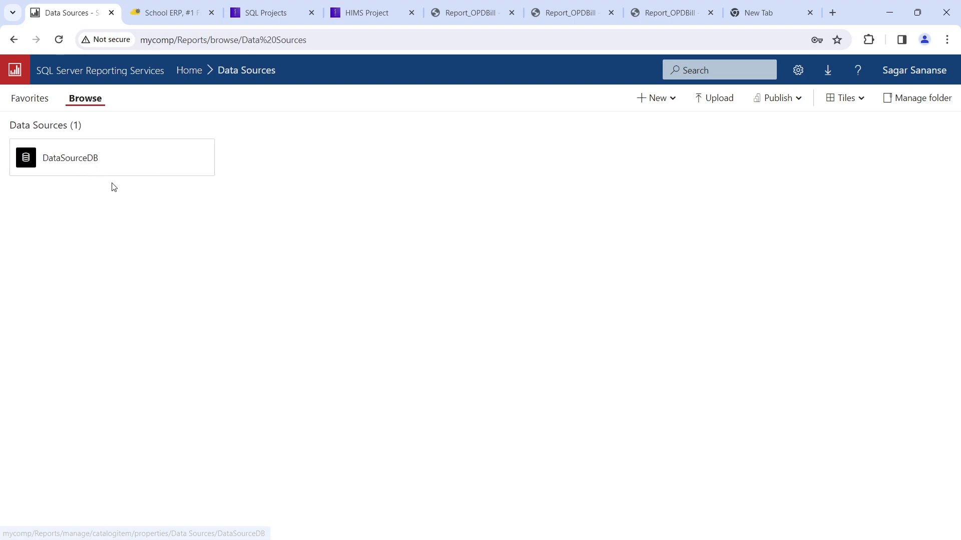
pyautogui.click(92, 160)
pyautogui.scroll(-7, 260, 325)
pyautogui.scroll(5, 279, 246)
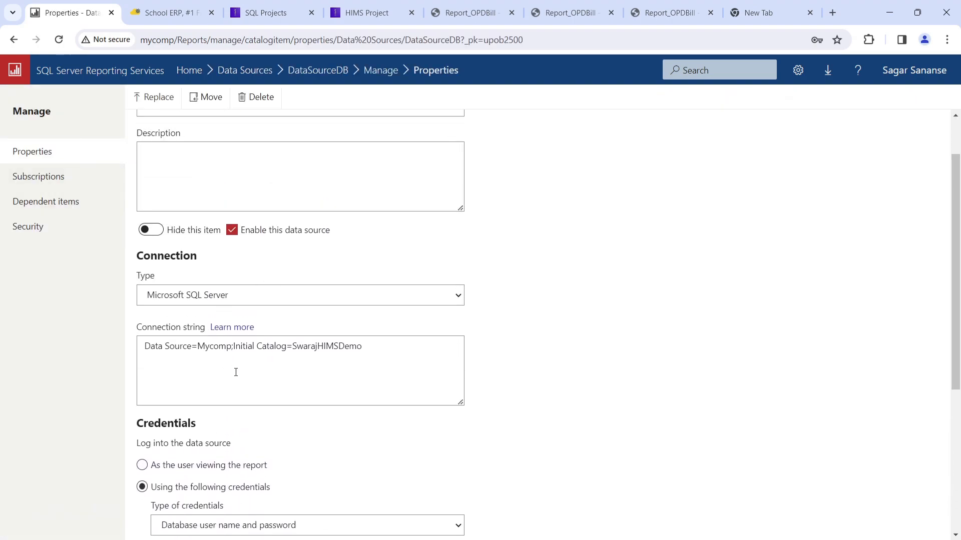
pyautogui.click(455, 295)
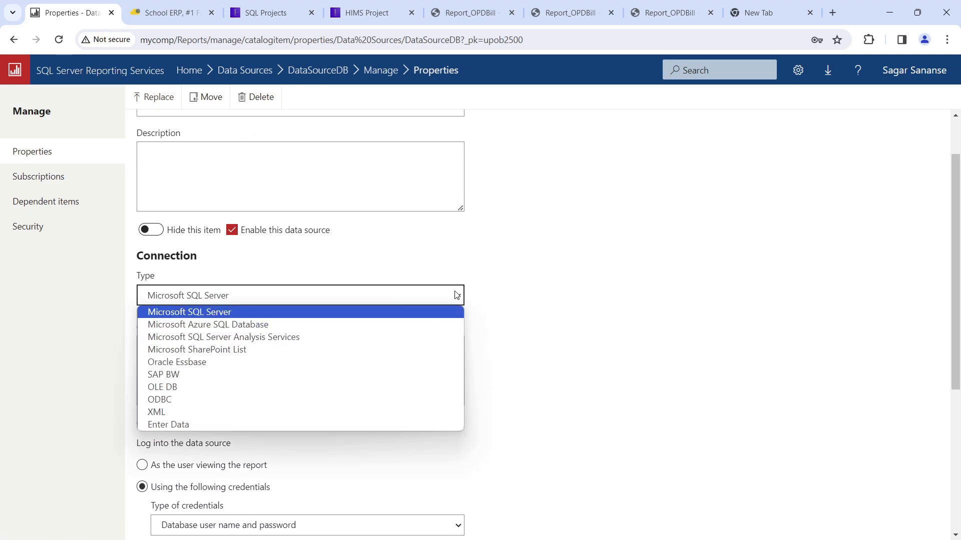
pyautogui.click(253, 325)
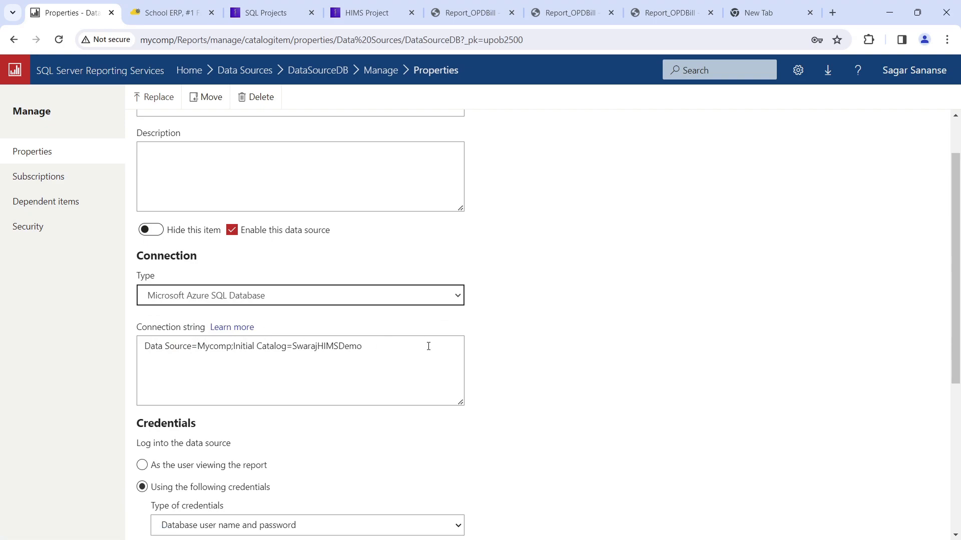
# Set the connection string's data source to azurehimsappsqlserver1.database.windows.net, taken from the Azure portal, and its initial catalog to HIMS
pyautogui.click(212, 346)
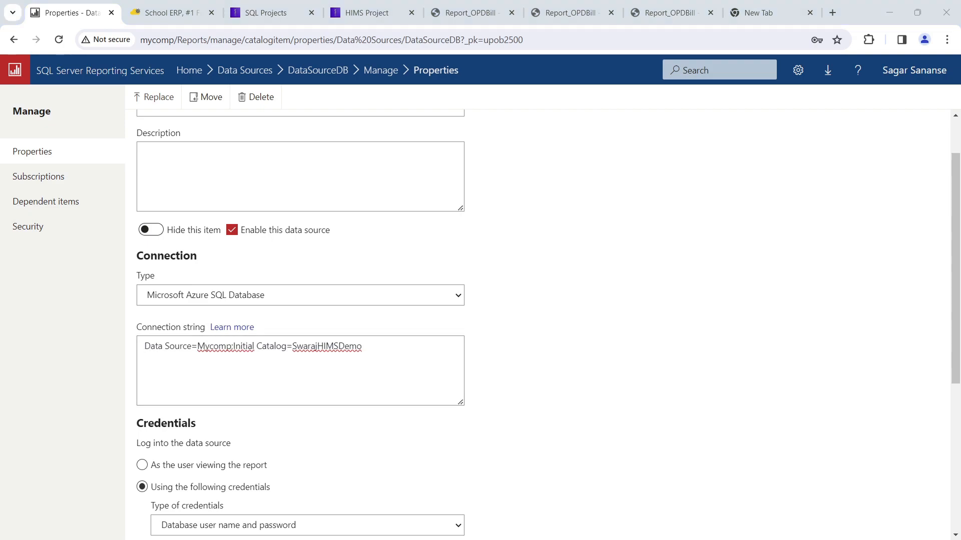
pyautogui.click(209, 346)
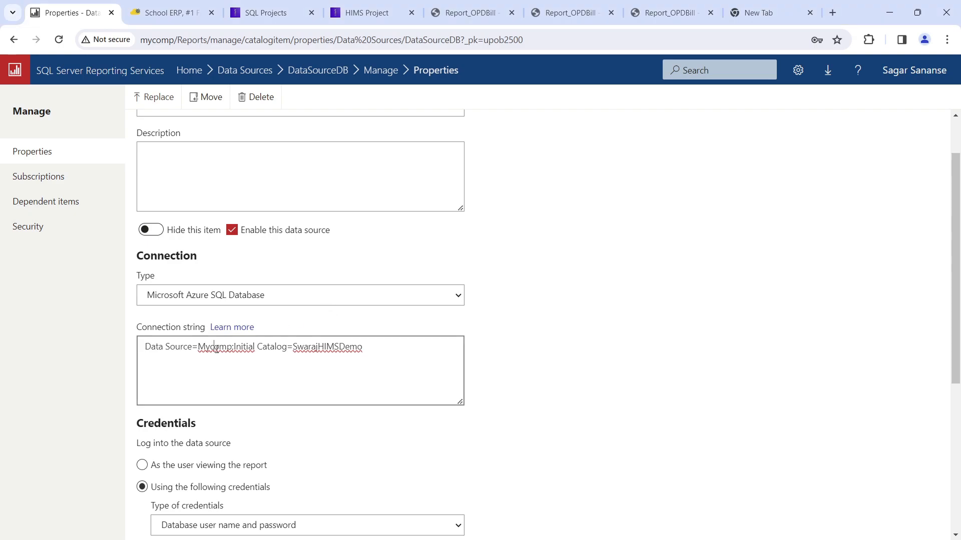
pyautogui.doubleClick(216, 347)
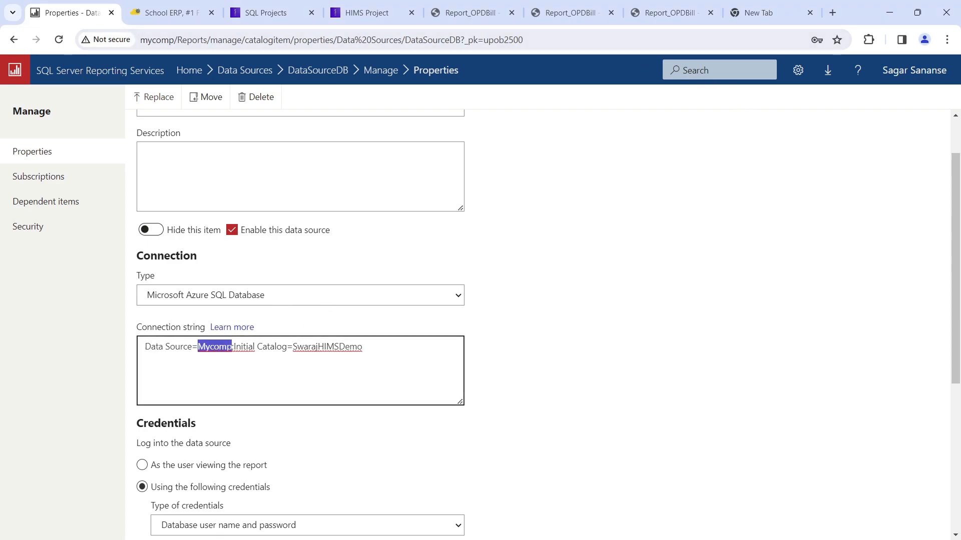
pyautogui.hotkey('alt', 'Tab')
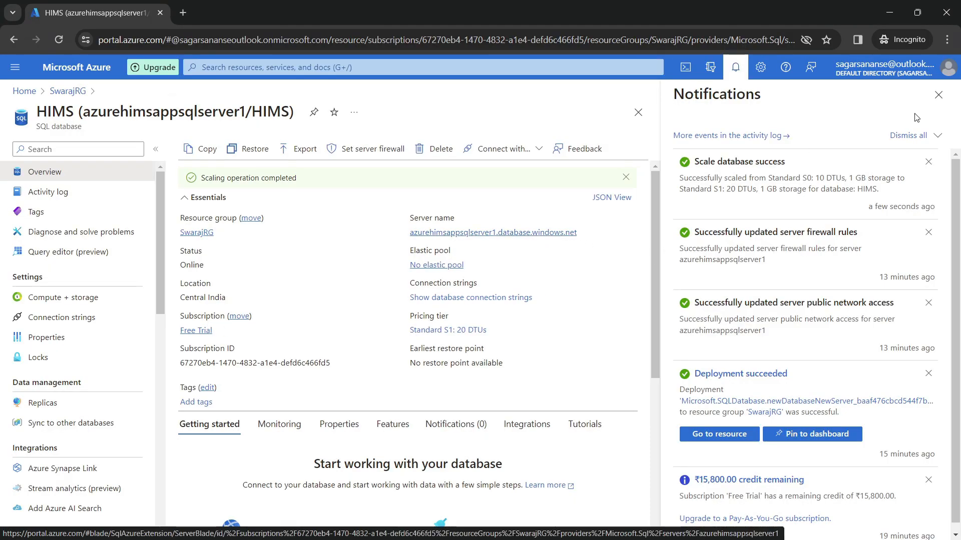
pyautogui.click(938, 95)
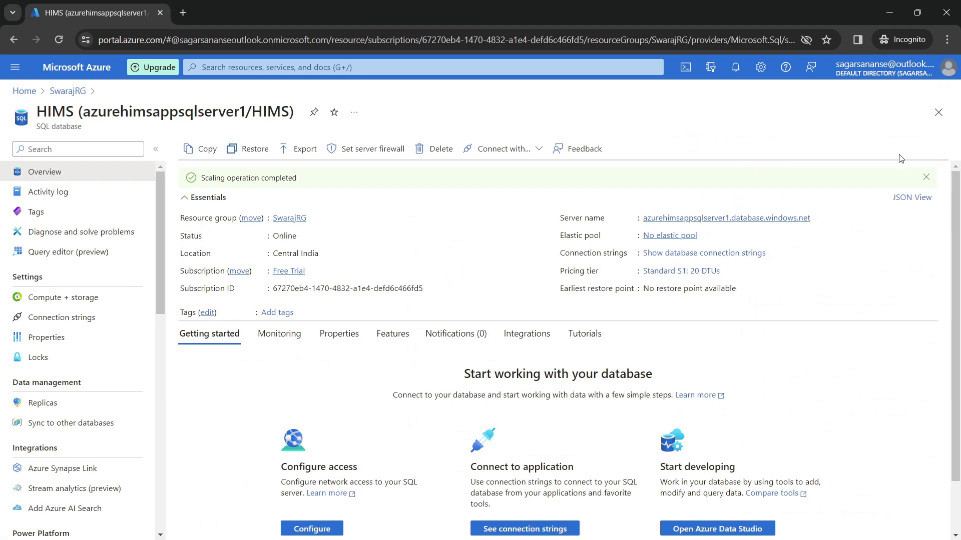
pyautogui.click(938, 112)
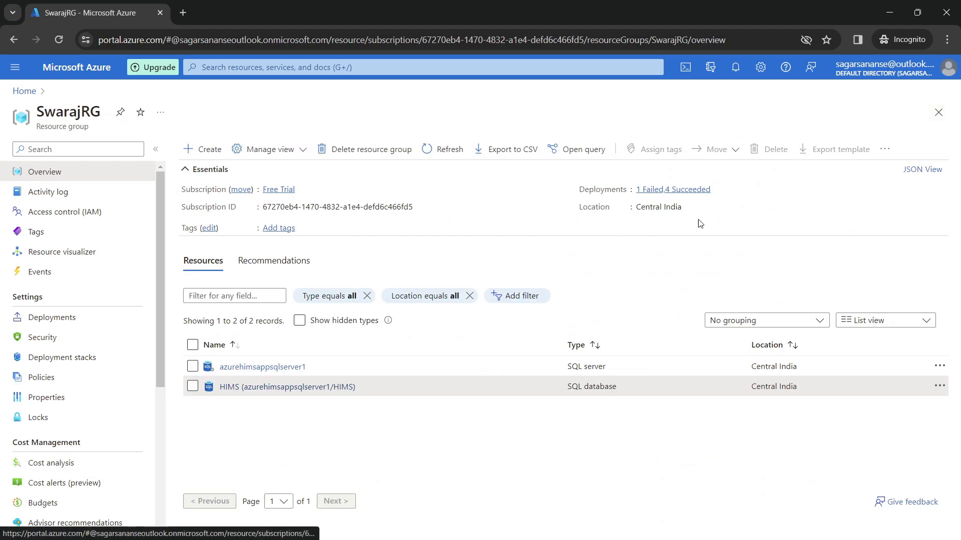
pyautogui.click(266, 387)
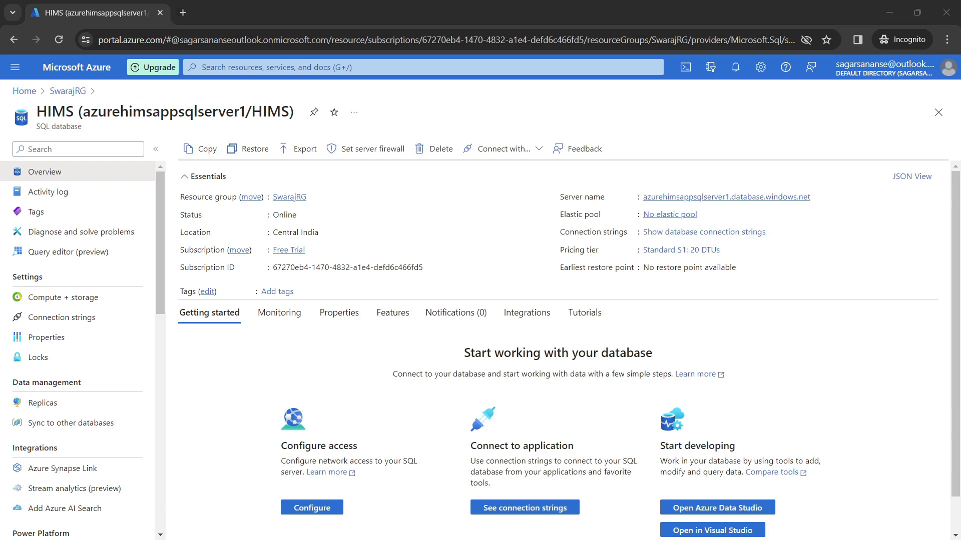
pyautogui.hotkey('alt', 'Tab')
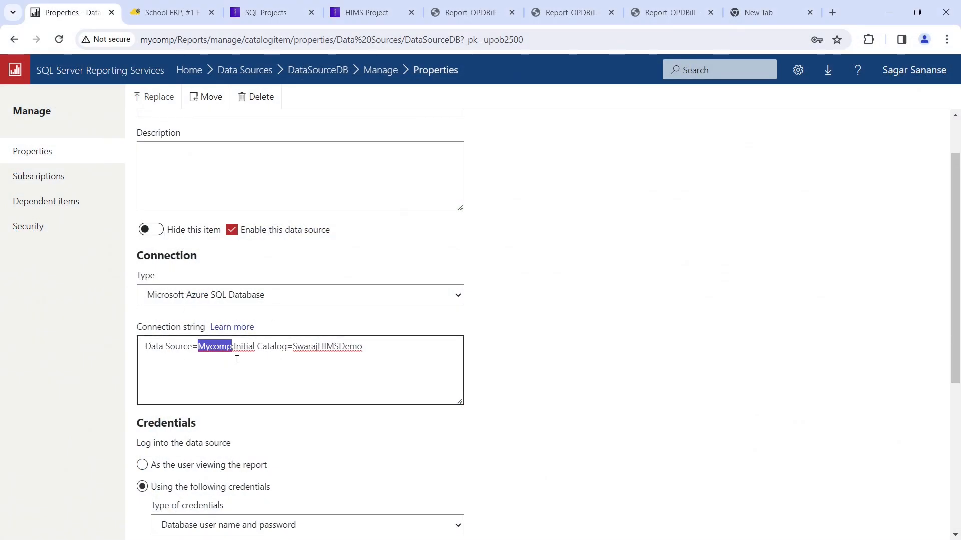
pyautogui.hotkey('ctrl', 'v')
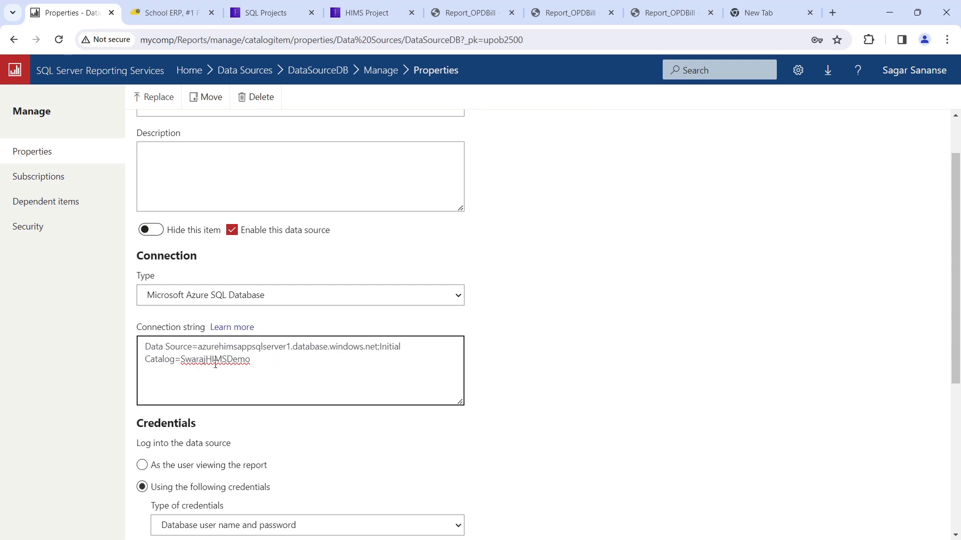
pyautogui.doubleClick(213, 360)
pyautogui.write('HIMS')
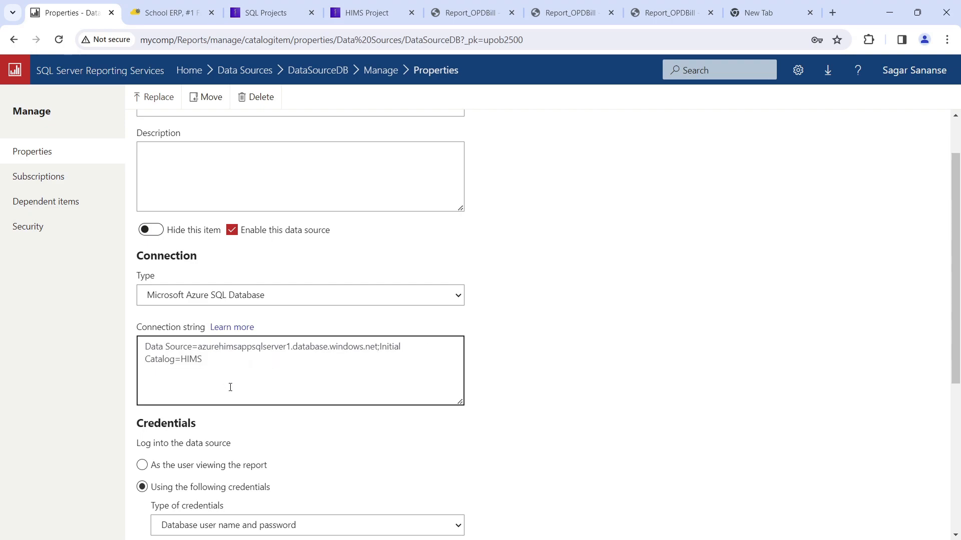
# Enter sqladmin and the account password as the data source credentials, then test the connection and apply the changes
pyautogui.scroll(-3, 231, 388)
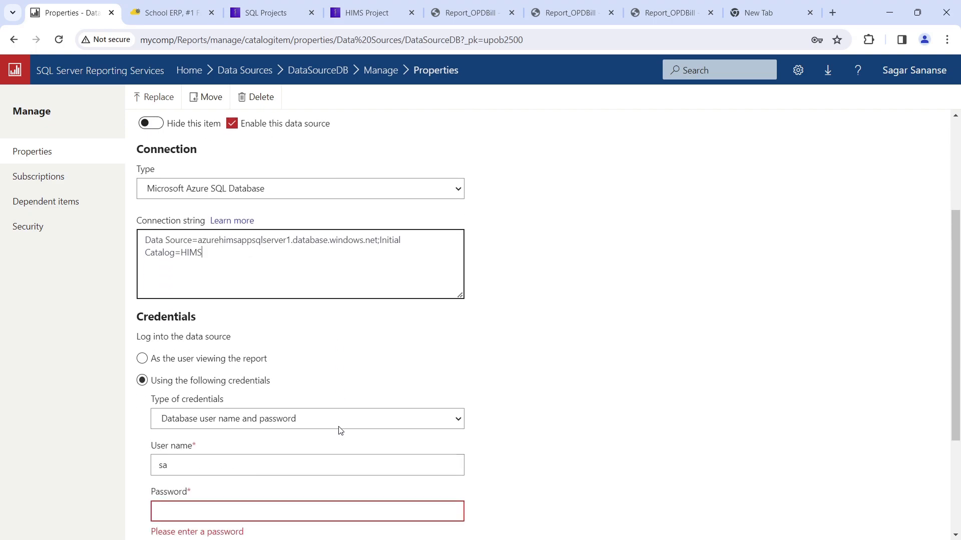
pyautogui.click(295, 406)
pyautogui.click(294, 410)
pyautogui.click(208, 452)
pyautogui.scroll(-3, 239, 468)
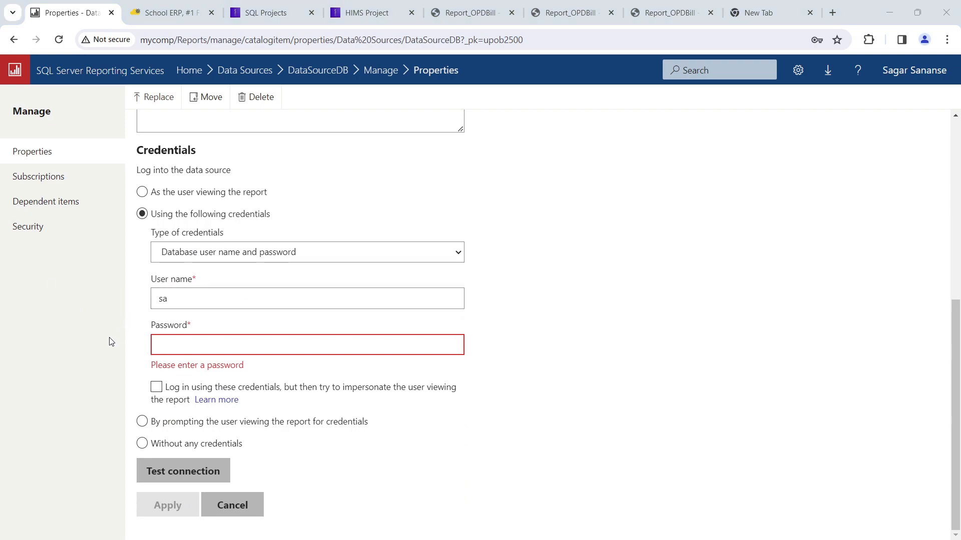
pyautogui.click(208, 294)
pyautogui.hotkey('ctrl', 'a')
pyautogui.hotkey('ctrl', 'v')
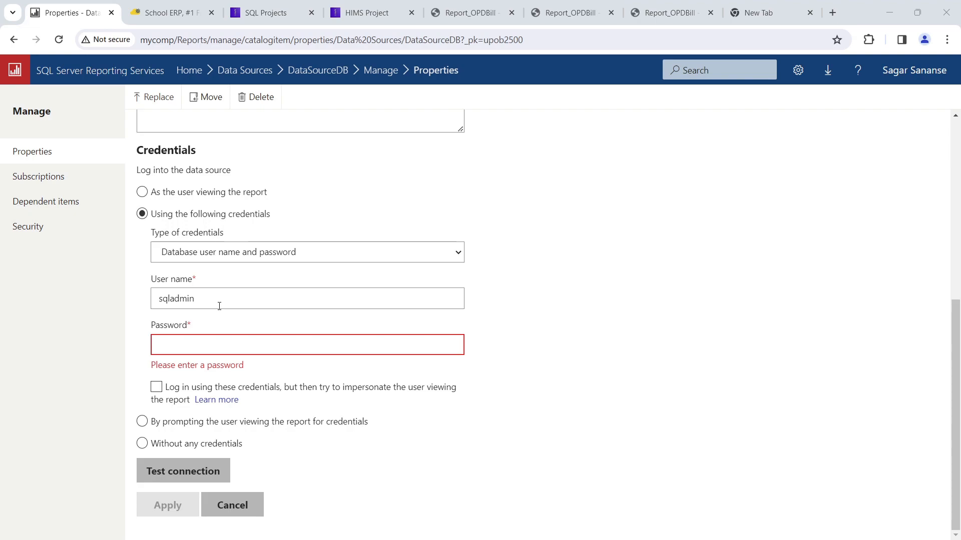
pyautogui.click(212, 343)
pyautogui.hotkey('ctrl', 'v')
pyautogui.click(181, 474)
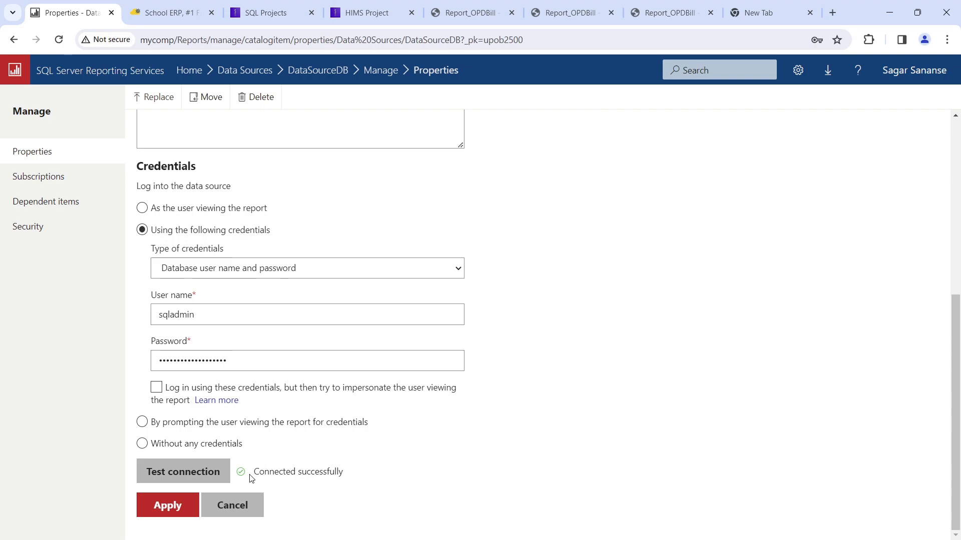
pyautogui.click(163, 504)
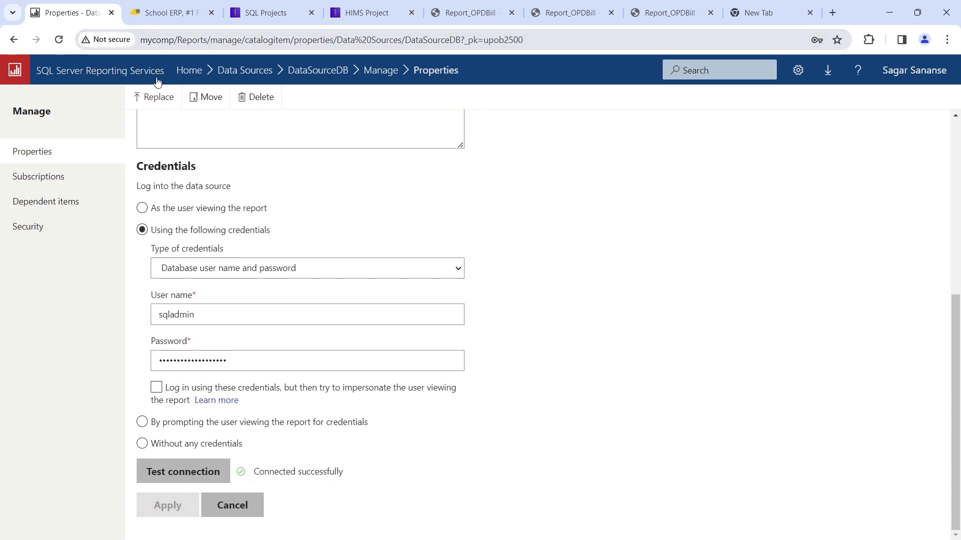
# Reopen DataSourceDB from the Data Sources folder and review its saved connection string and credentials
pyautogui.click(236, 73)
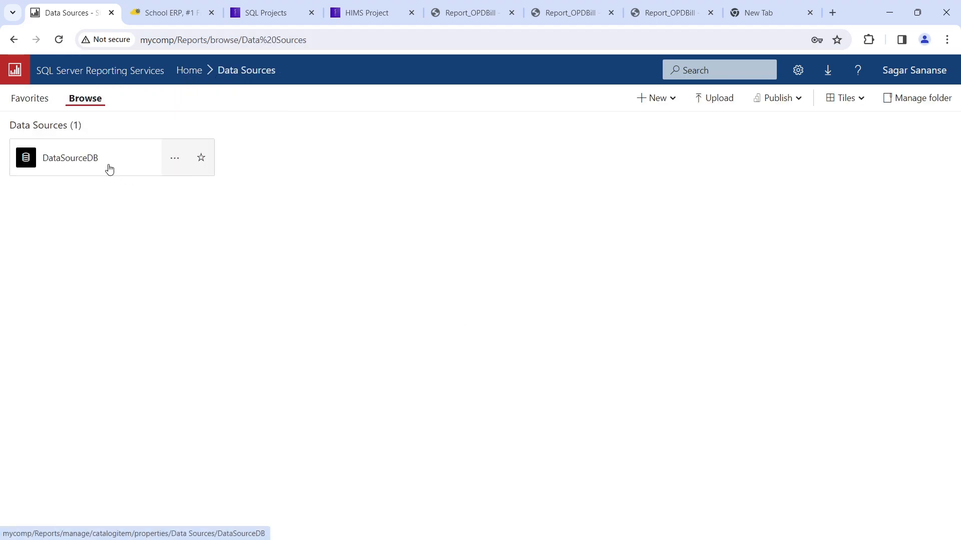
pyautogui.click(90, 100)
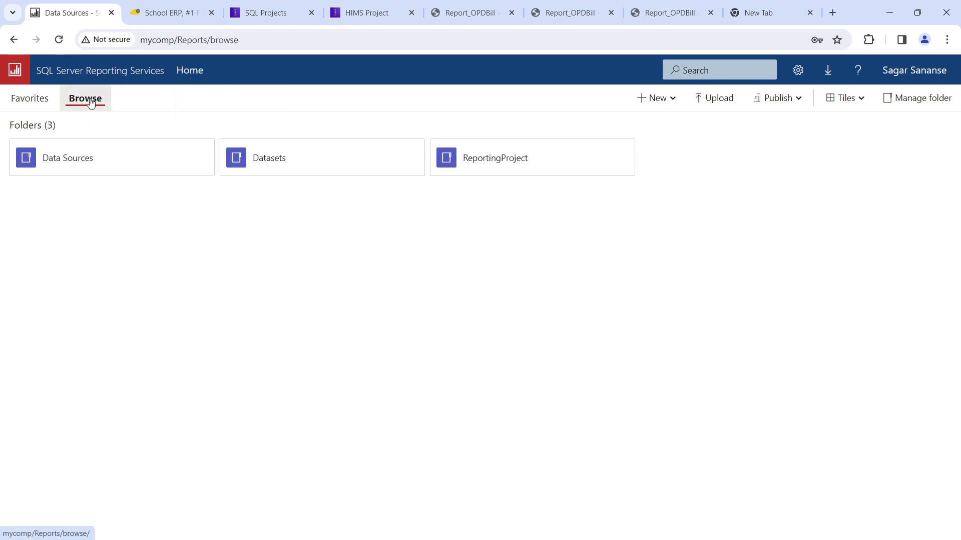
pyautogui.click(92, 165)
pyautogui.click(113, 173)
pyautogui.scroll(-5, 255, 383)
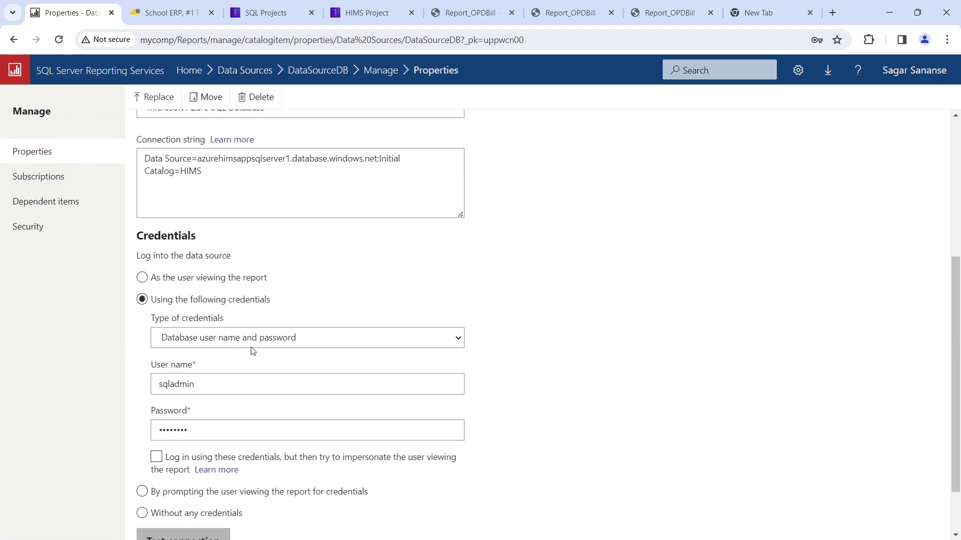
pyautogui.scroll(-2, 225, 340)
pyautogui.scroll(5, 224, 294)
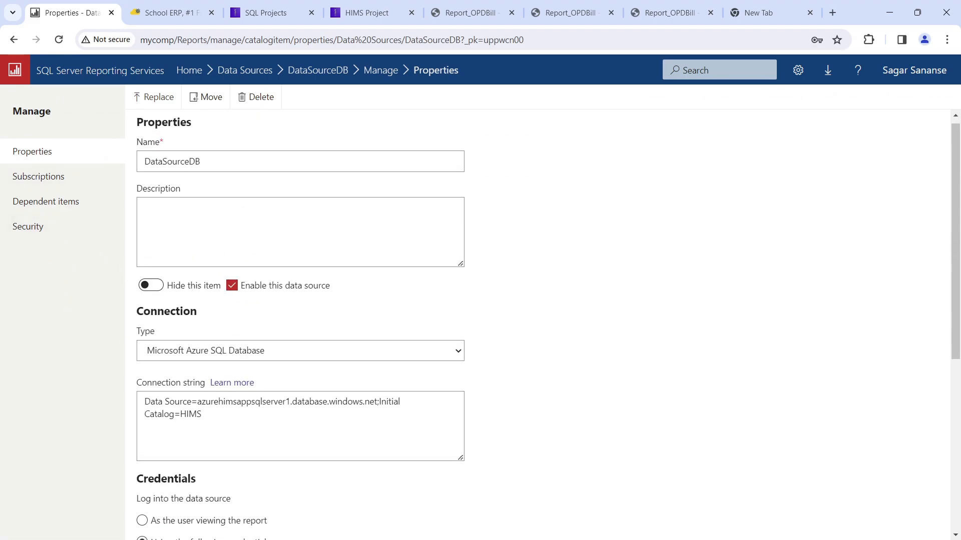
# Switch back to the Bill Search window in the HIMS application
pyautogui.click(884, 19)
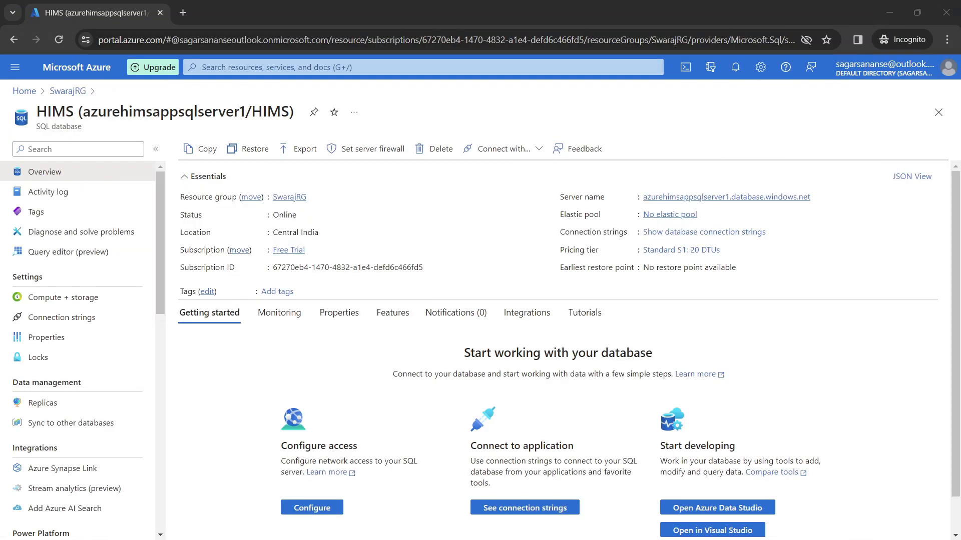
pyautogui.hotkey('alt', 'Tab')
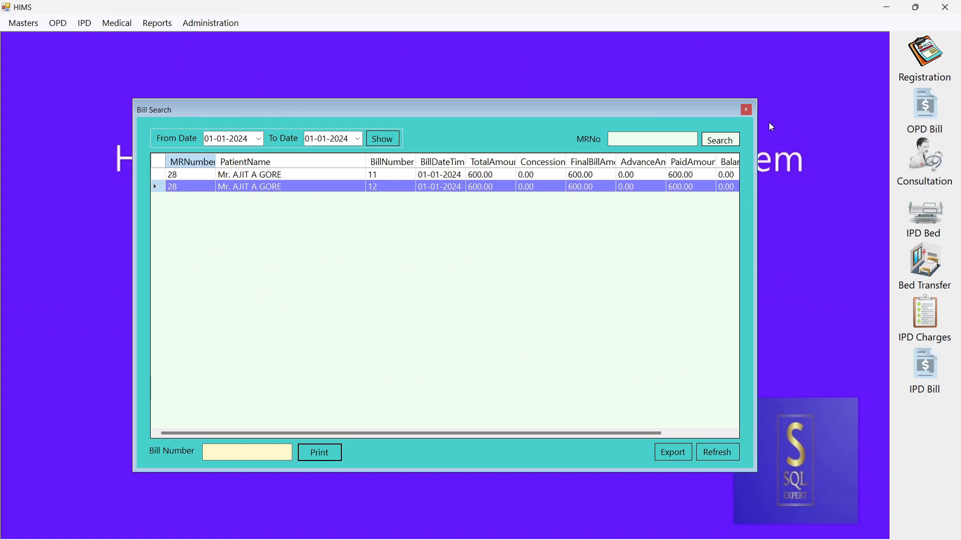
# Reopen the OPD bill search, list the bills dated 01-01-2024 and print the second one
pyautogui.click(745, 110)
pyautogui.click(57, 23)
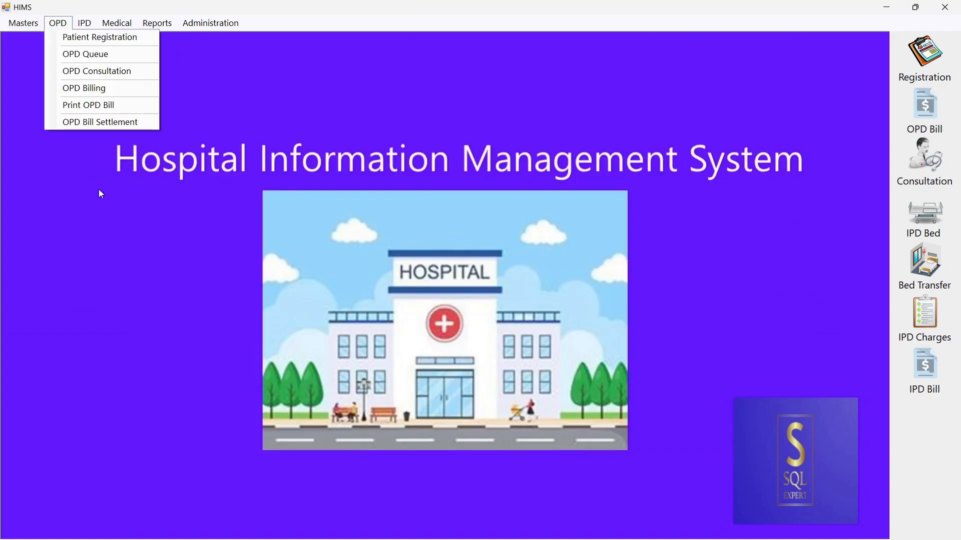
pyautogui.click(100, 106)
pyautogui.click(386, 140)
pyautogui.click(155, 187)
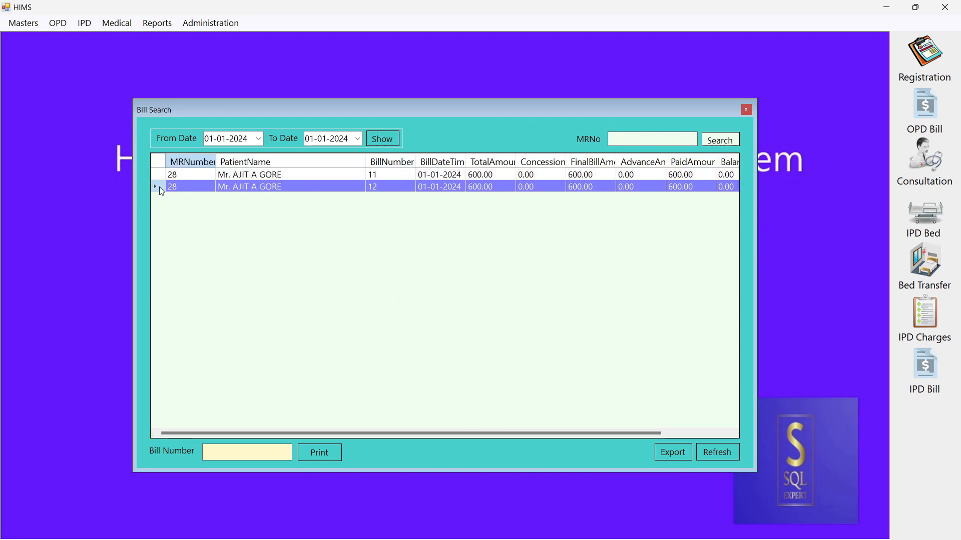
pyautogui.click(321, 453)
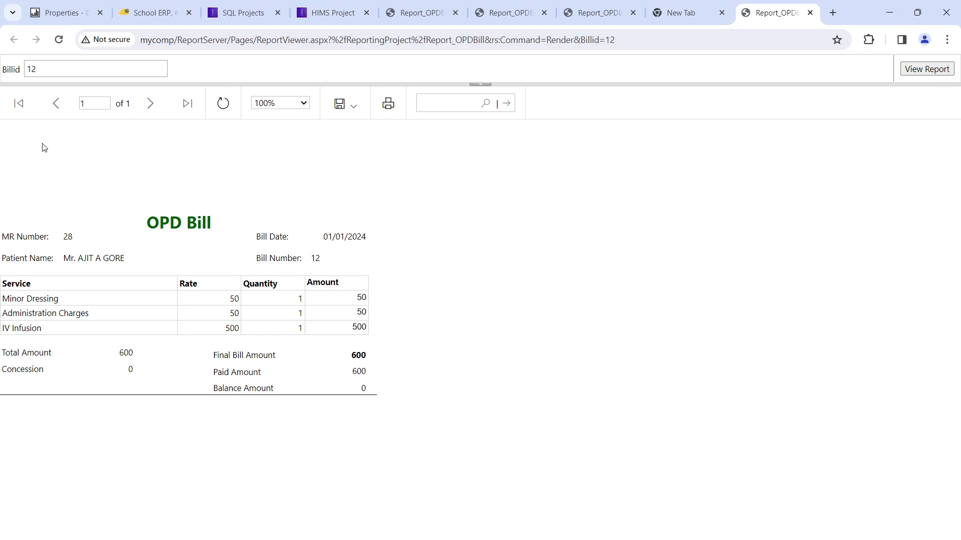
# Switch to SQL Server Management Studio, rerun Select * from Bill on Azure HIMS and compare its rows with the local SwarajHIMSDemo results
pyautogui.hotkey('alt', 'Tab')
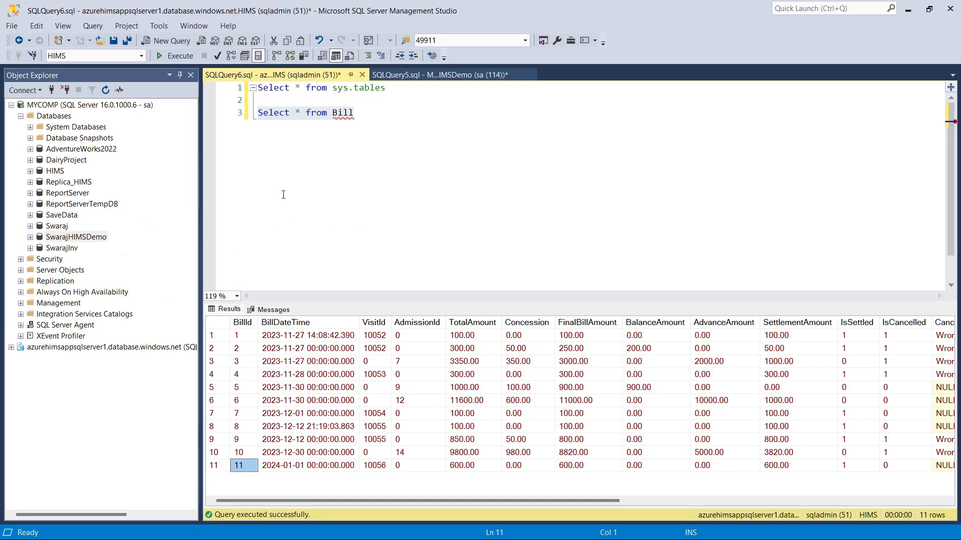
pyautogui.moveTo(357, 114); pyautogui.dragTo(183, 119)
pyautogui.press('F5')
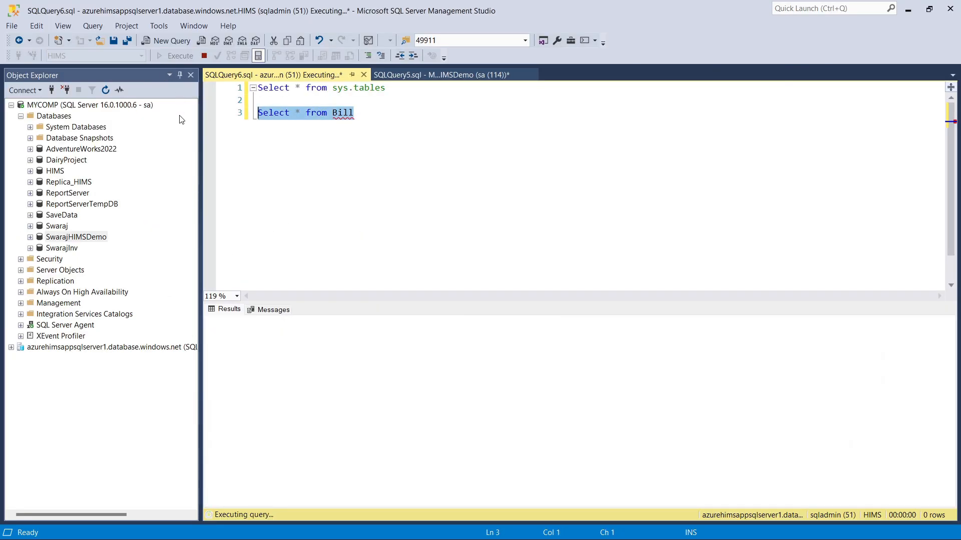
pyautogui.moveTo(249, 479); pyautogui.dragTo(420, 478)
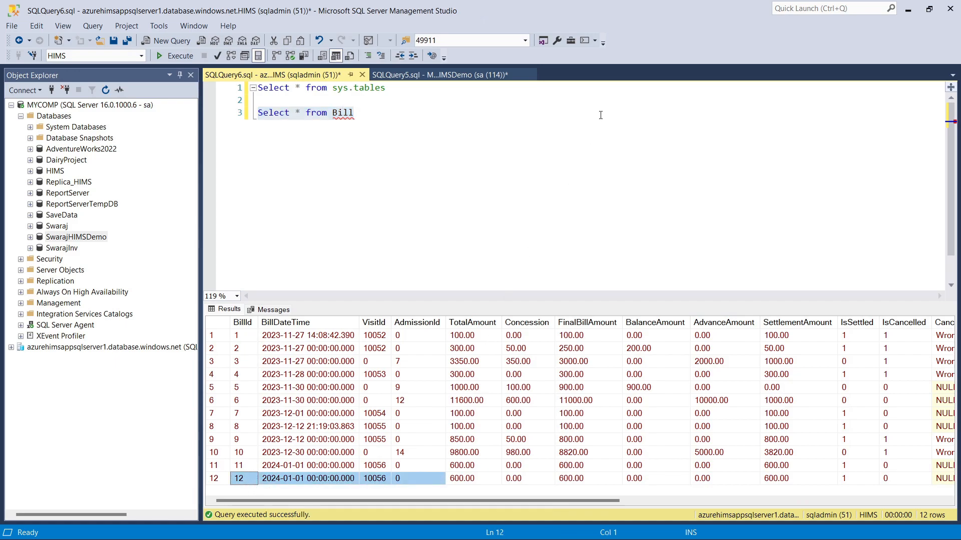
pyautogui.click(453, 74)
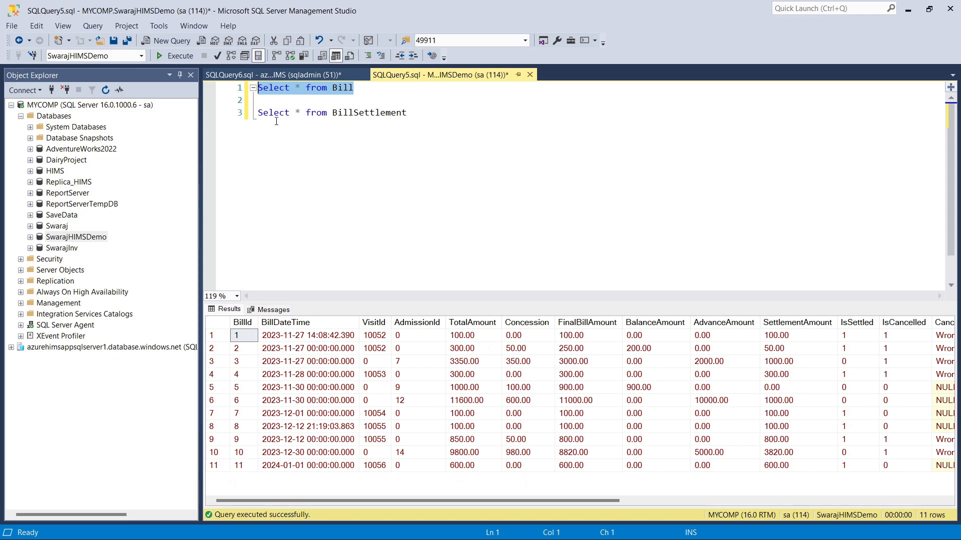
pyautogui.click(286, 75)
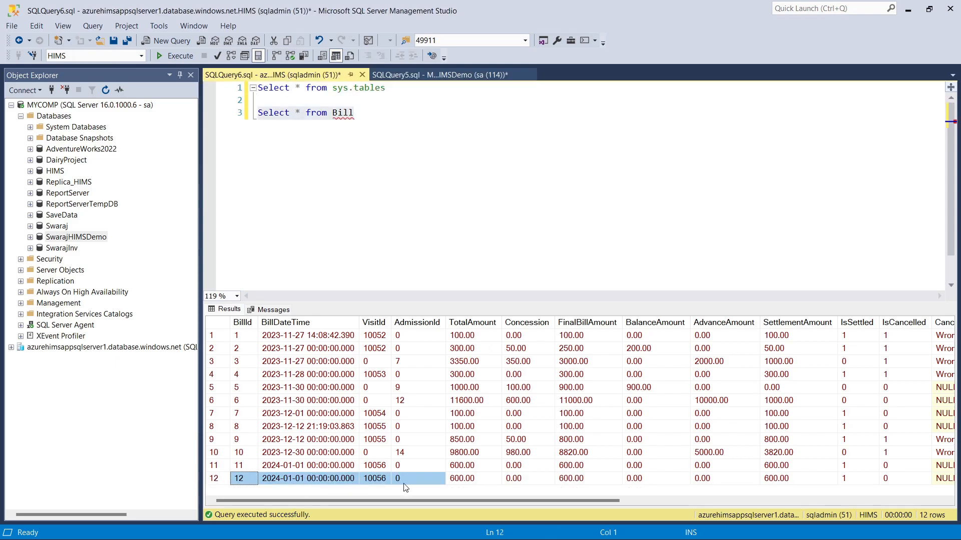
pyautogui.moveTo(384, 505); pyautogui.dragTo(522, 515)
# Switch back to the HIMS application, start a new OPD bill and load the patient found through the patient search
pyautogui.hotkey('alt', 'Tab')
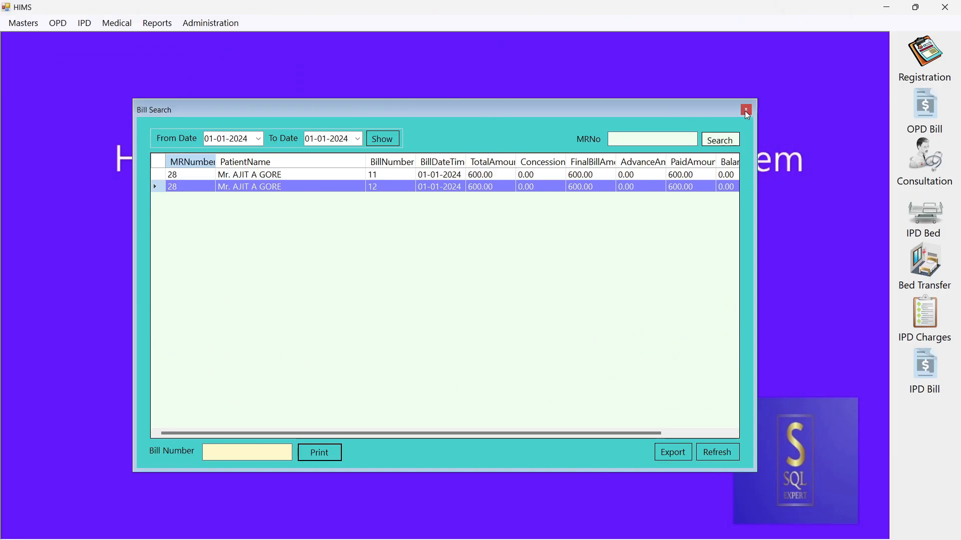
pyautogui.click(746, 110)
pyautogui.click(58, 23)
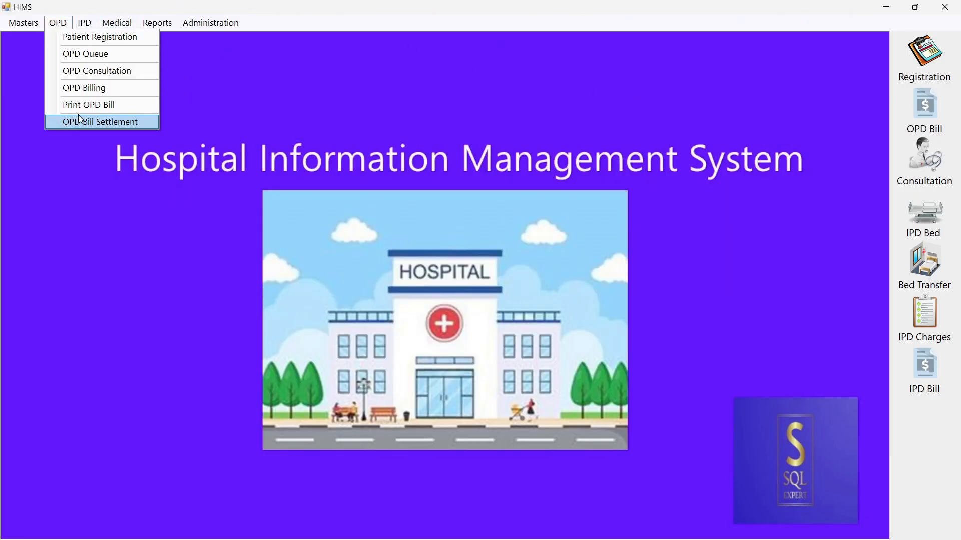
pyautogui.click(105, 88)
pyautogui.click(356, 119)
pyautogui.click(356, 138)
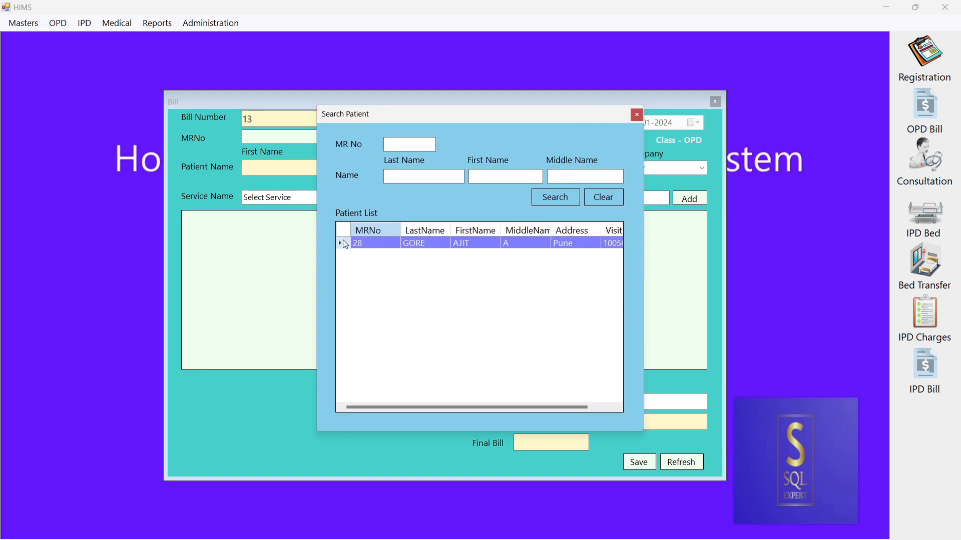
pyautogui.doubleClick(345, 244)
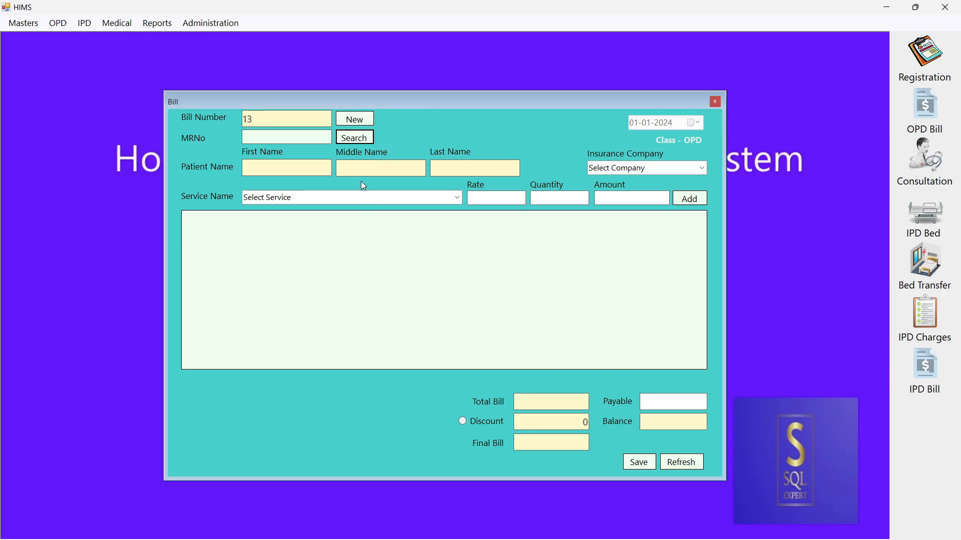
# Add the Minor Dressing service to the bill at a rate of 500
pyautogui.click(457, 199)
pyautogui.scroll(-1, 351, 228)
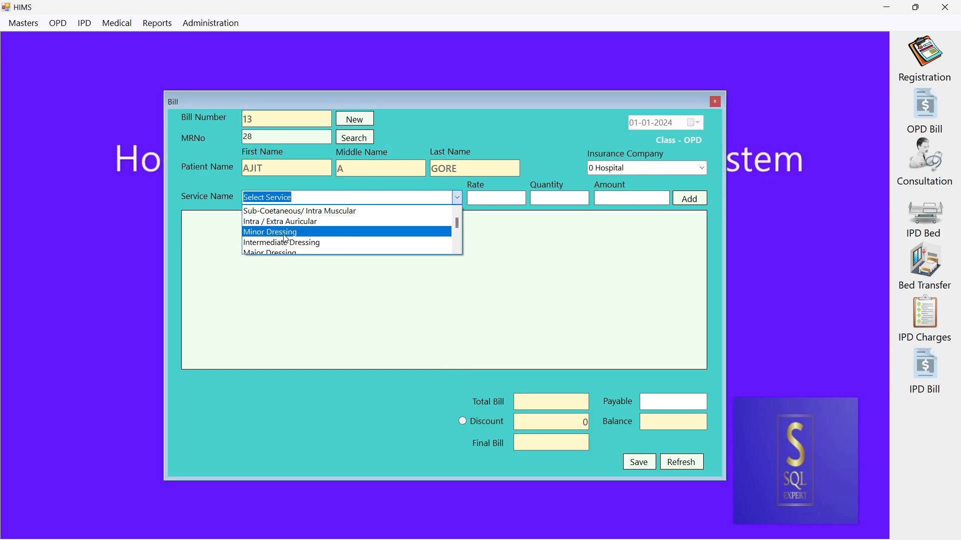
pyautogui.click(284, 234)
pyautogui.write('500')
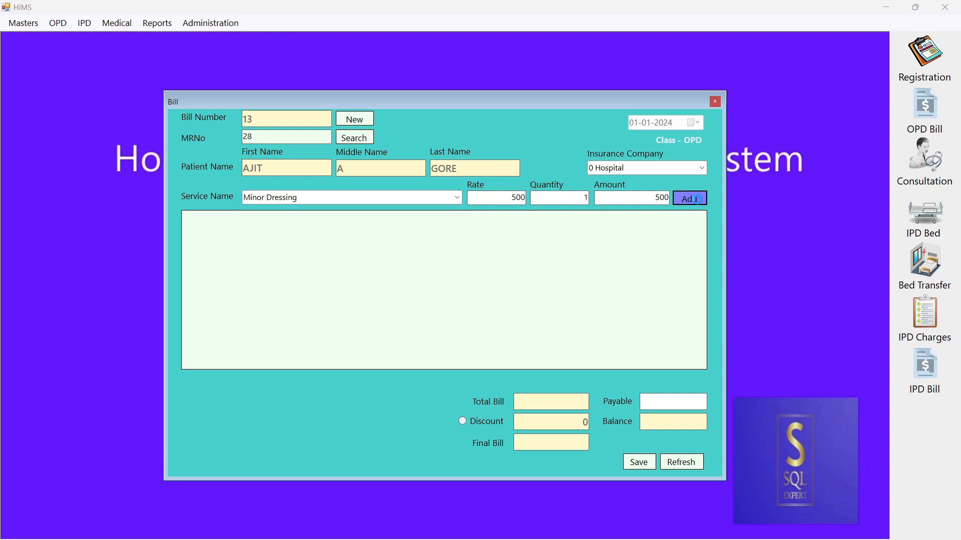
pyautogui.click(697, 199)
pyautogui.click(521, 321)
# Add the Stitches One to Three service to the bill at a rate of 500
pyautogui.click(457, 199)
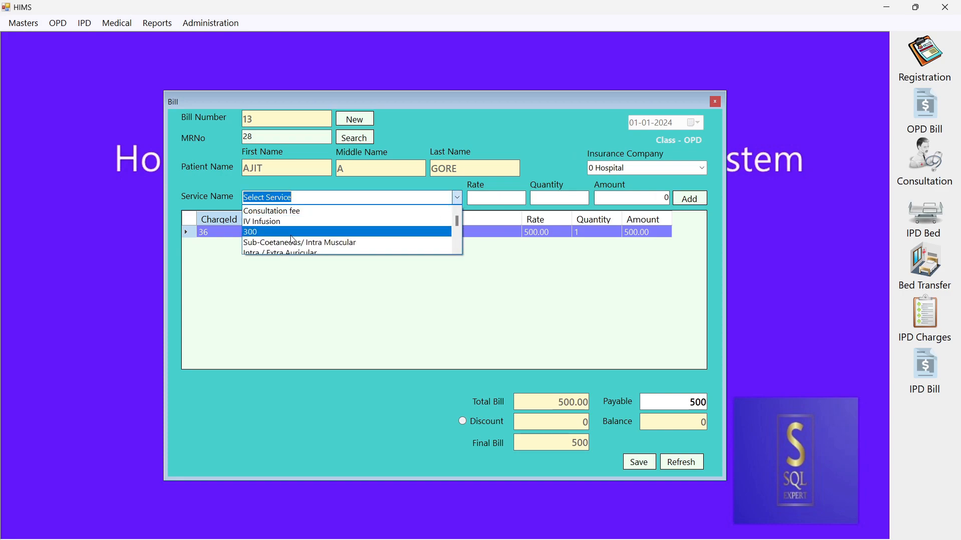
pyautogui.scroll(-3, 290, 242)
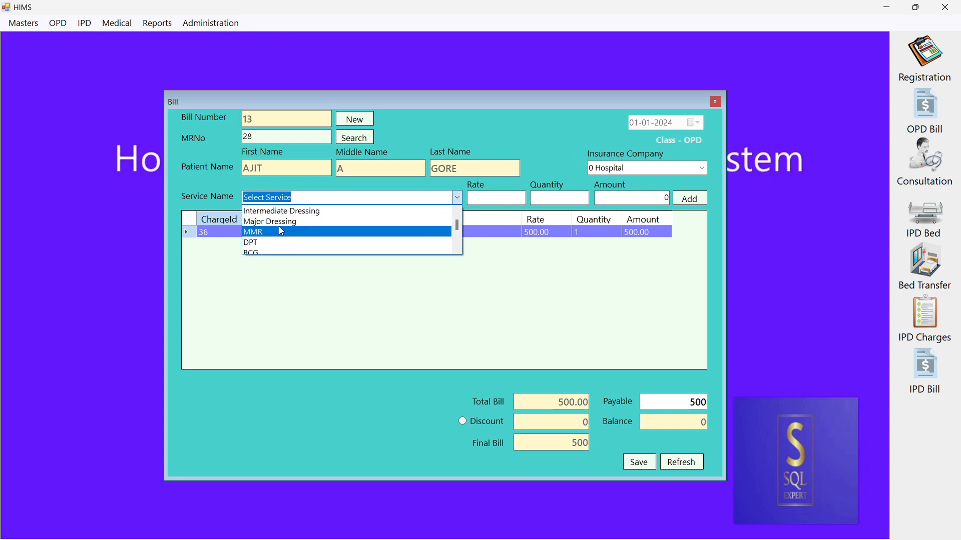
pyautogui.scroll(-2, 280, 246)
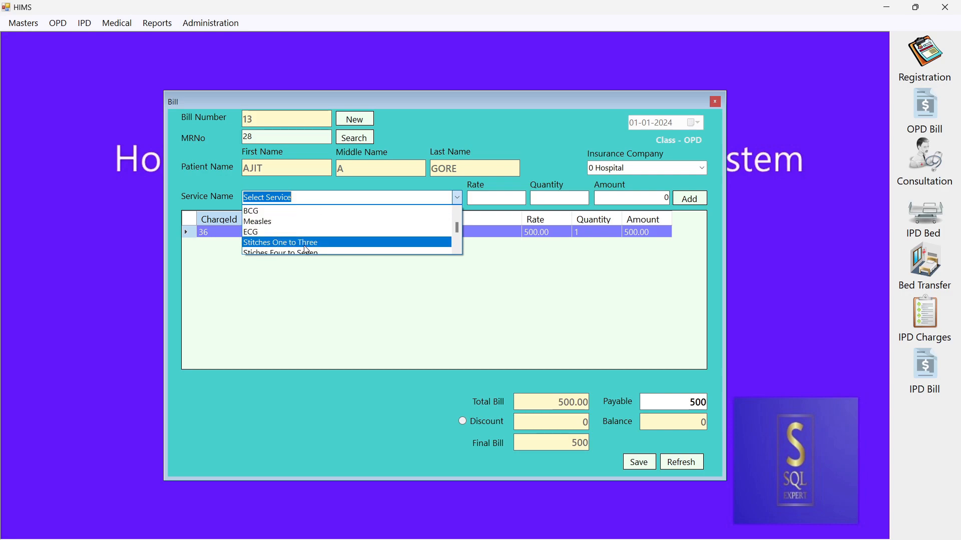
pyautogui.click(278, 239)
pyautogui.press('Tab')
pyautogui.write('500')
pyautogui.press('Return')
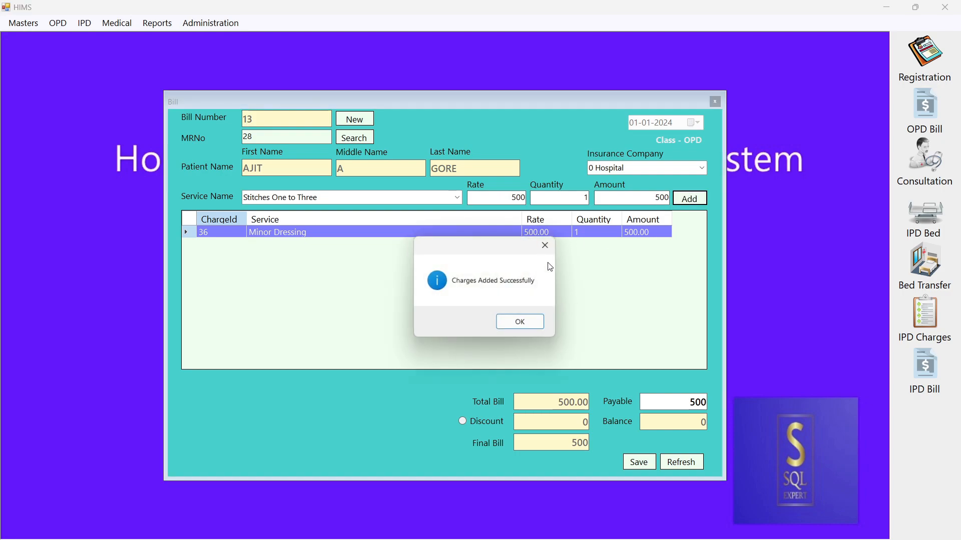
pyautogui.click(526, 325)
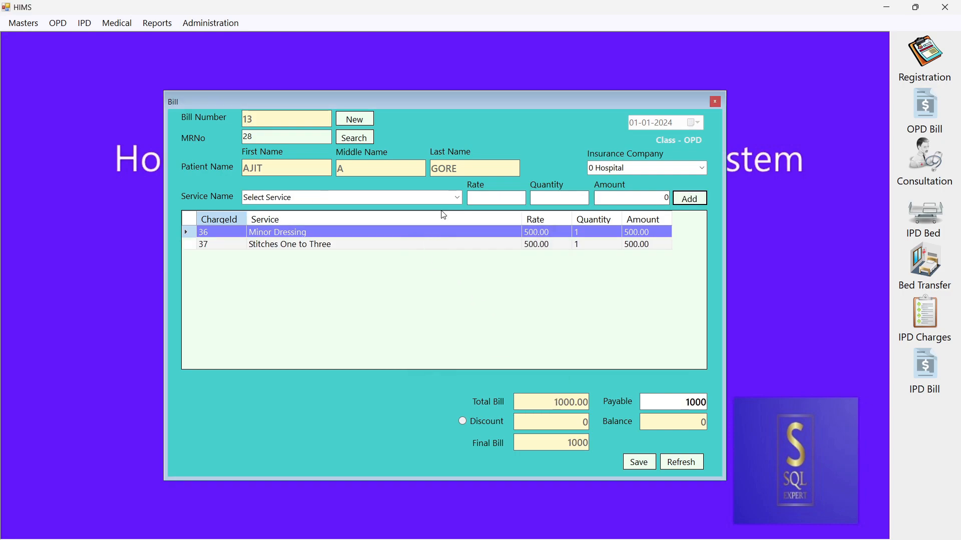
# Add the ECG service to the bill at a rate of 300
pyautogui.click(457, 198)
pyautogui.scroll(-4, 276, 240)
pyautogui.scroll(-2, 276, 240)
pyautogui.click(276, 230)
pyautogui.click(503, 198)
pyautogui.doubleClick(503, 198)
pyautogui.write('300')
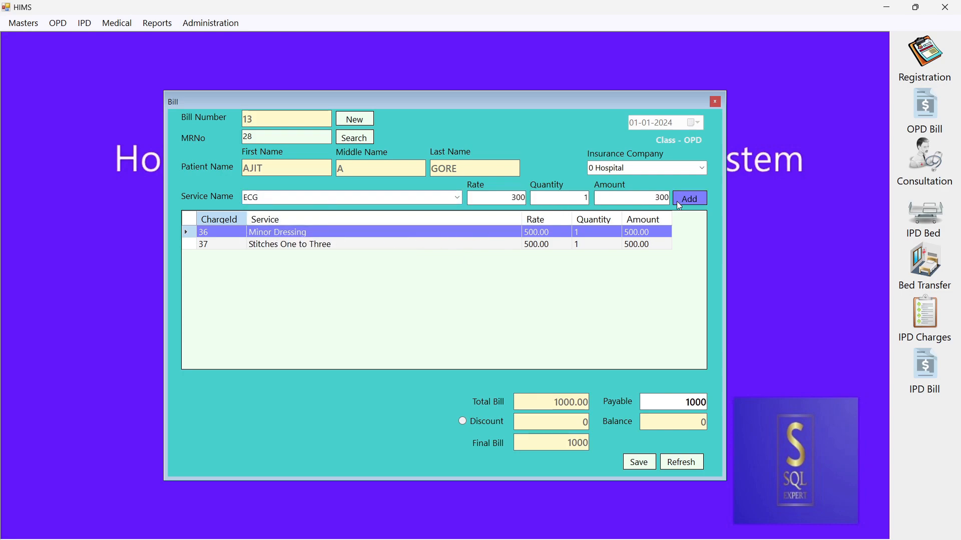
pyautogui.click(675, 203)
pyautogui.click(516, 325)
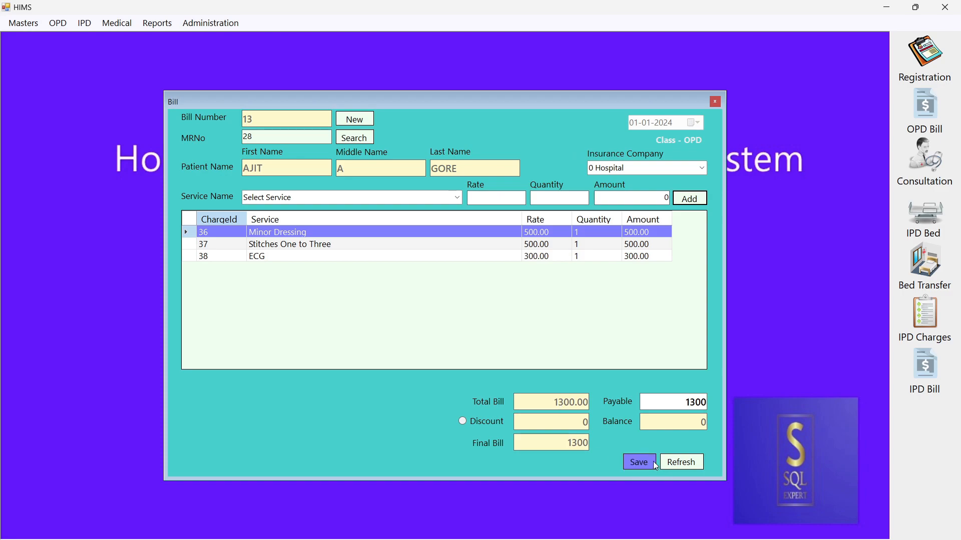
# Apply a percentage discount of 5 to the bill
pyautogui.click(463, 422)
pyautogui.click(342, 421)
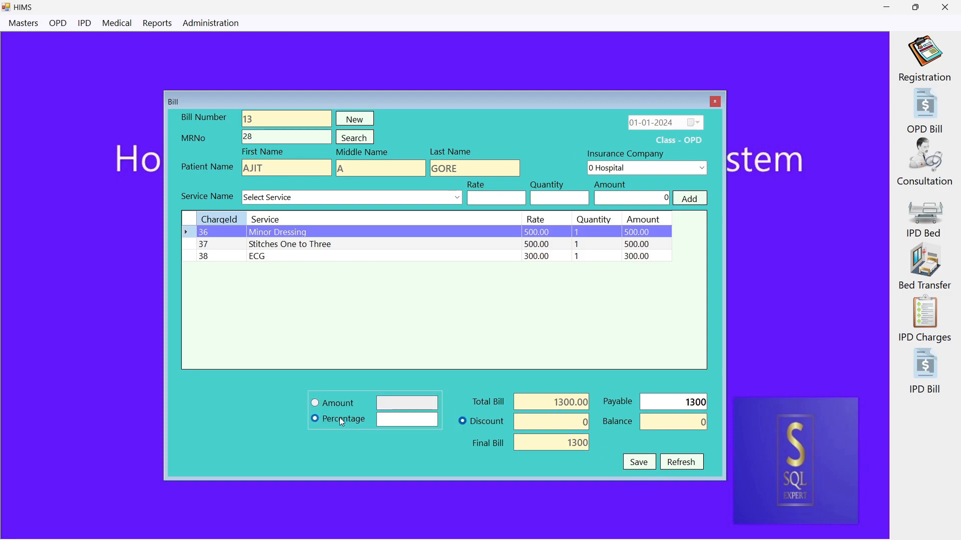
pyautogui.click(431, 418)
pyautogui.write('5')
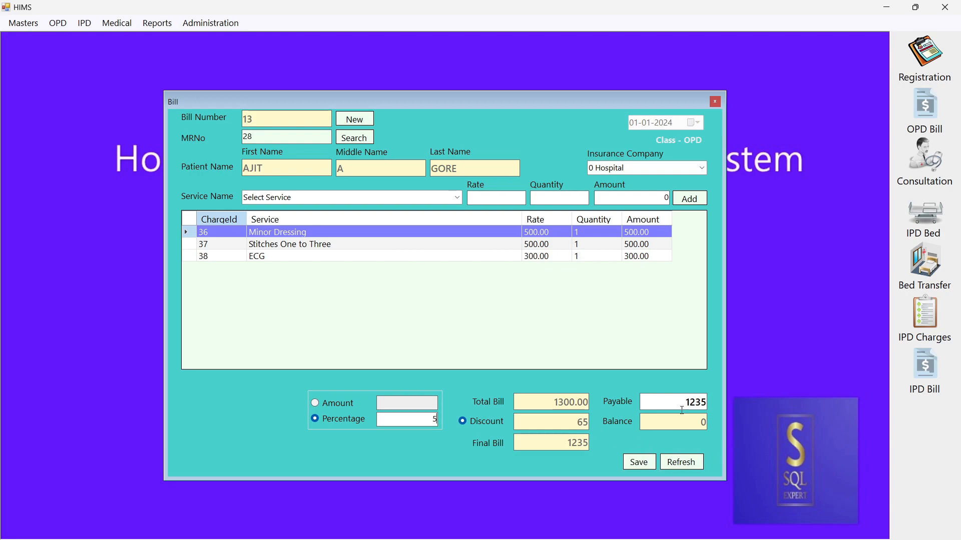
# Set the payable amount to 1200 and save the bill so its printed report opens
pyautogui.doubleClick(683, 408)
pyautogui.write('1200')
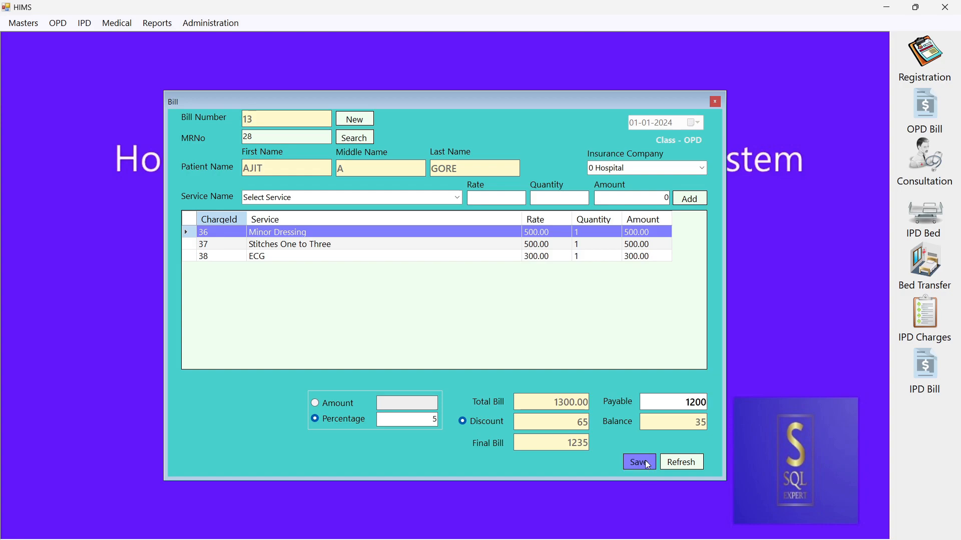
pyautogui.click(652, 468)
pyautogui.click(518, 323)
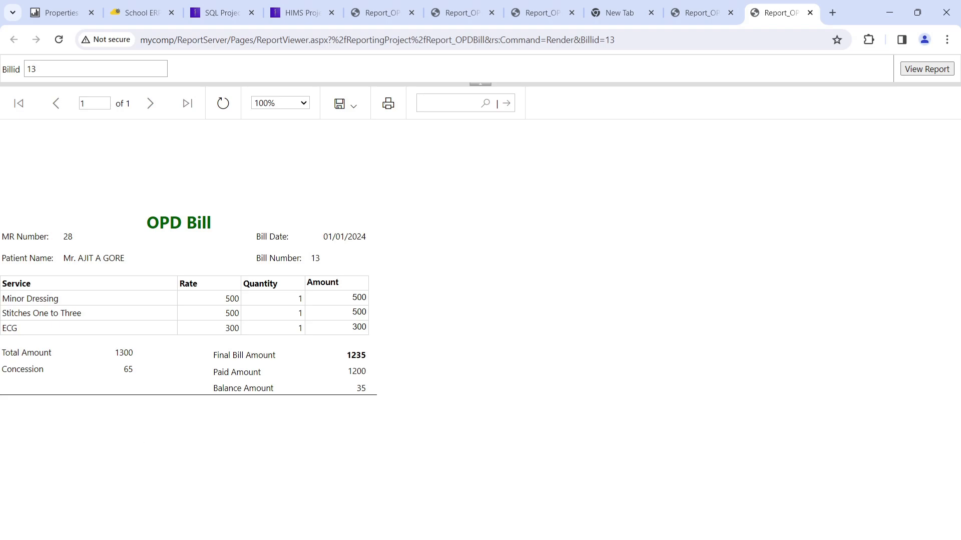
# Return to the HIMS application, open OPD Bill Settlement and show the bills for the patient's MR number
pyautogui.hotkey('alt', 'Tab')
pyautogui.click(716, 102)
pyautogui.click(58, 23)
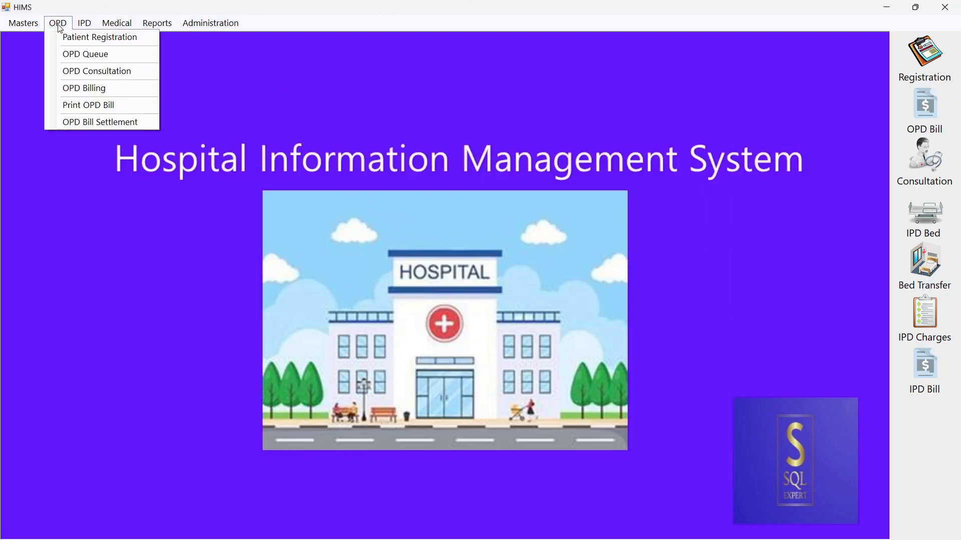
pyautogui.click(65, 131)
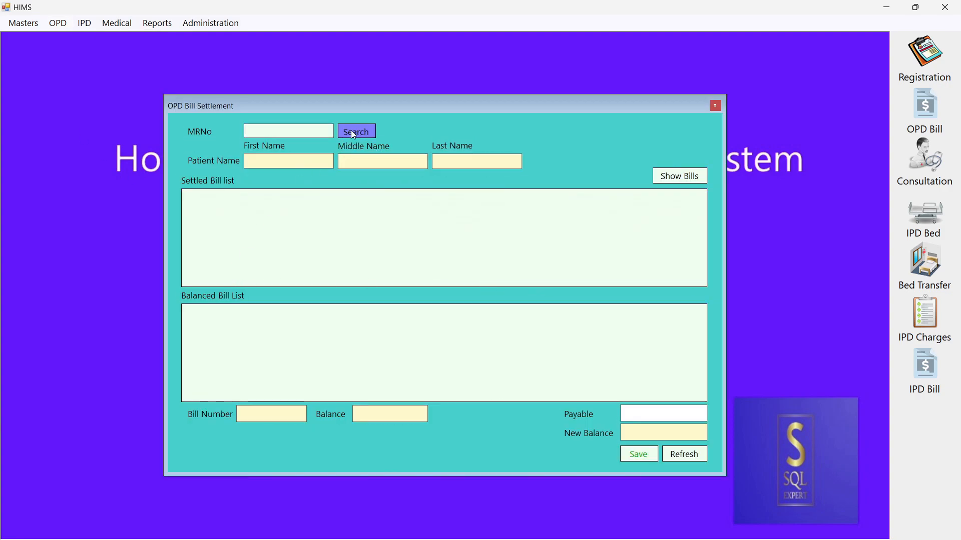
pyautogui.click(296, 129)
pyautogui.write('28')
pyautogui.press('Return')
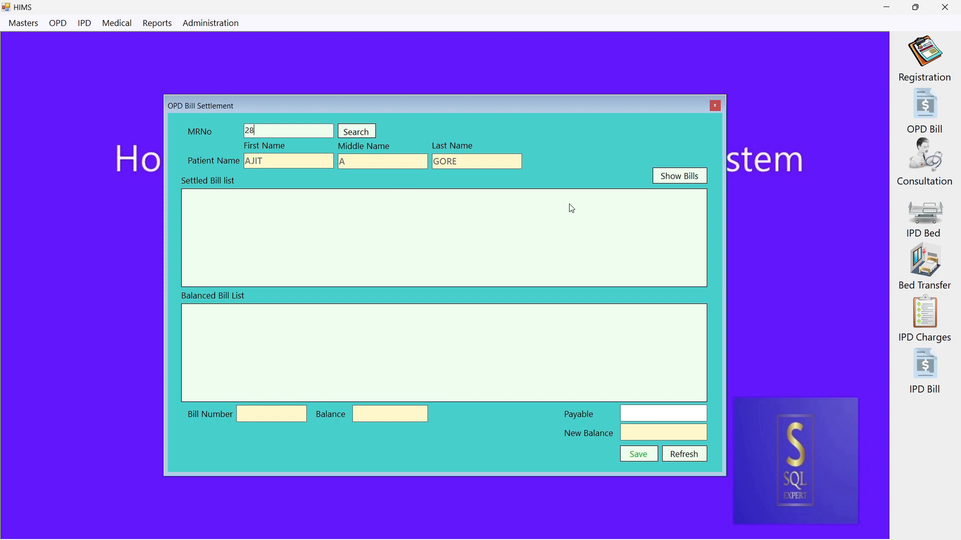
pyautogui.click(679, 175)
# Select the bill in the Balanced Bill List and save a payment of 35 against its balance
pyautogui.click(189, 326)
pyautogui.moveTo(426, 397); pyautogui.dragTo(503, 398)
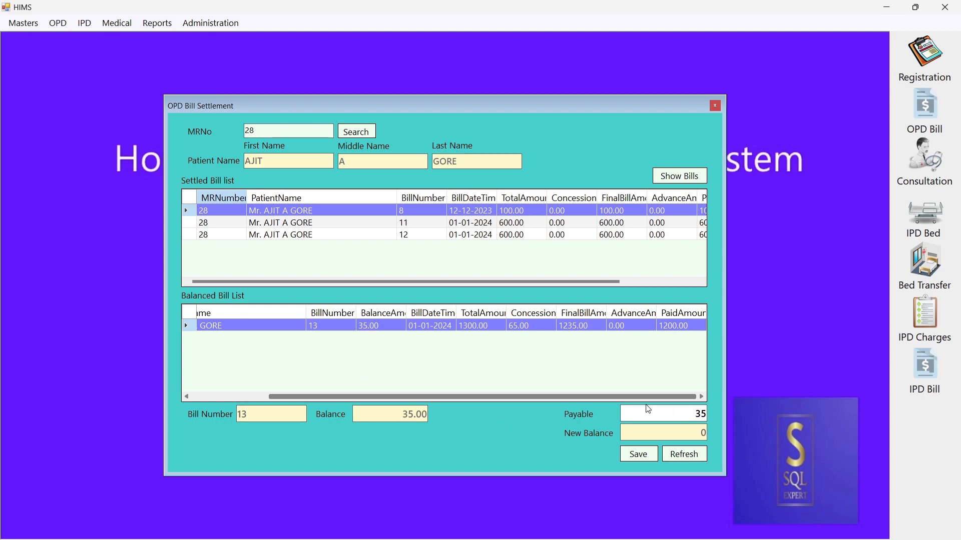
pyautogui.moveTo(671, 413); pyautogui.dragTo(760, 408)
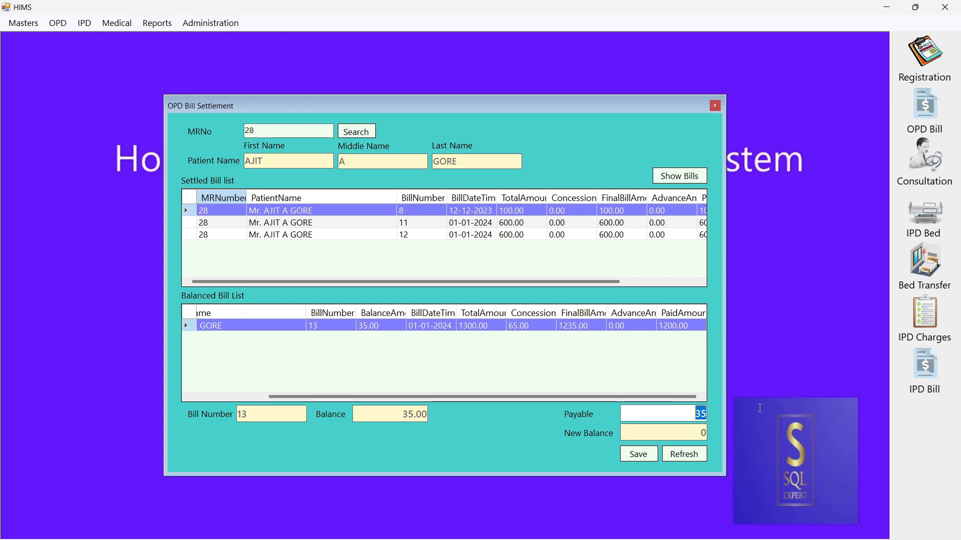
pyautogui.click(645, 457)
pyautogui.click(514, 324)
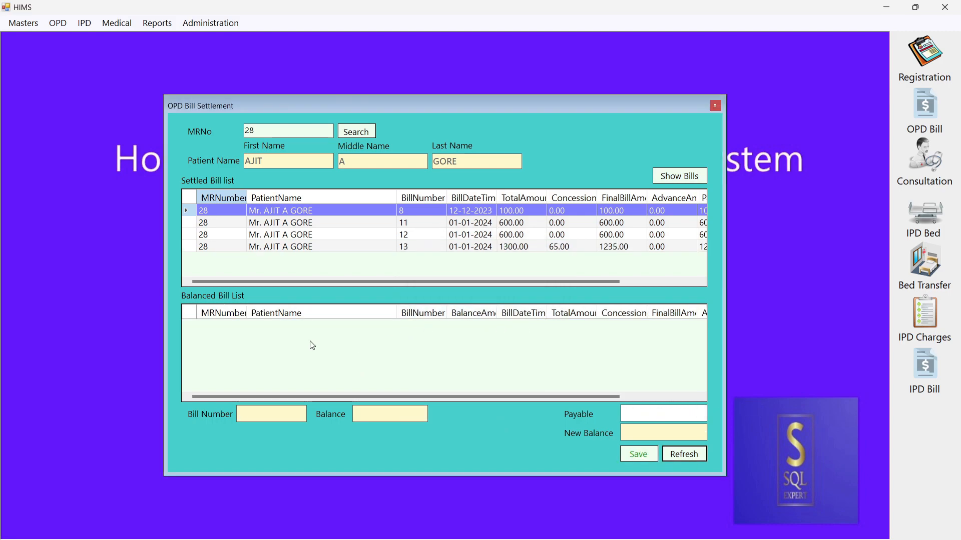
# Check the paid and balance amounts of the newly settled bill, and close the settlement window
pyautogui.click(189, 247)
pyautogui.moveTo(344, 282); pyautogui.dragTo(564, 296)
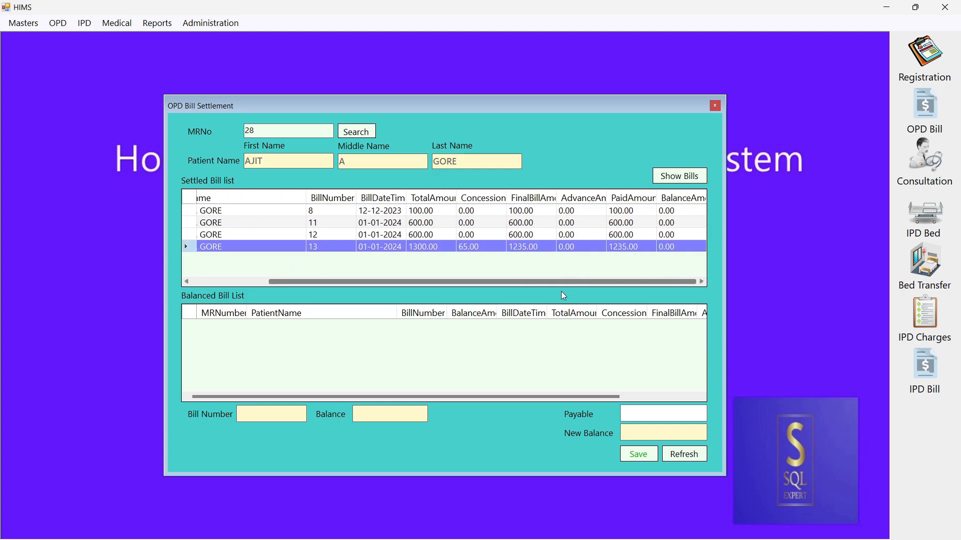
pyautogui.click(716, 107)
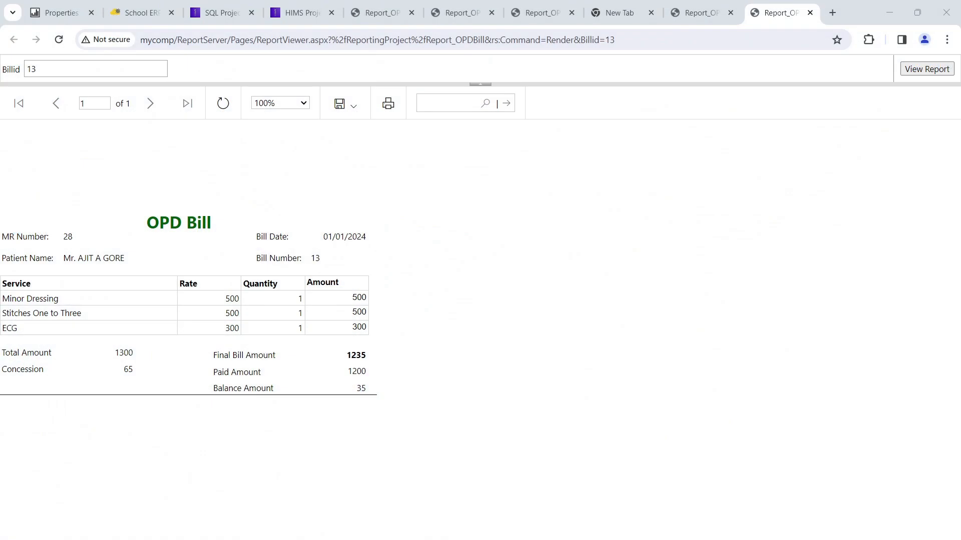
# Switch to the browser and review the DataSourceDB properties, including its connection string and credentials
pyautogui.click(59, 13)
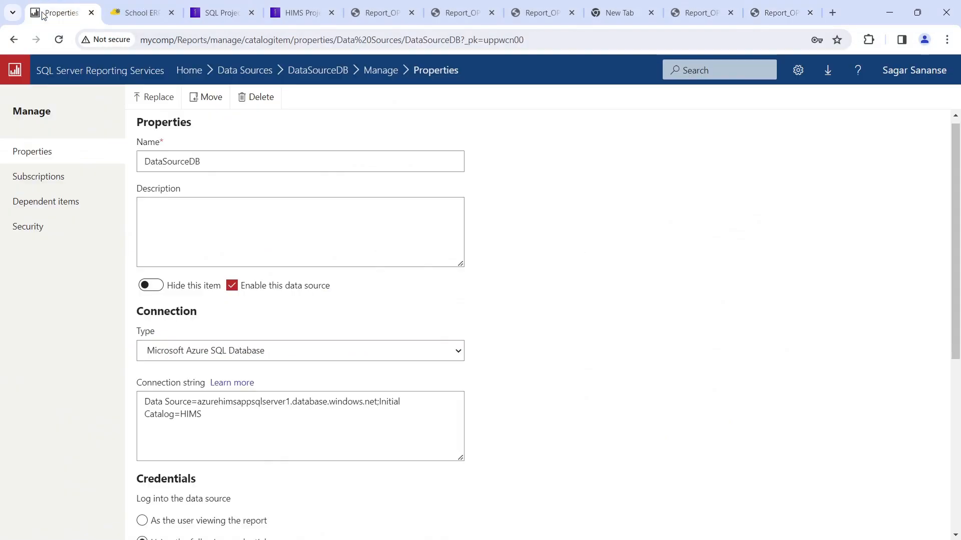
pyautogui.scroll(-5, 378, 352)
pyautogui.scroll(5, 421, 333)
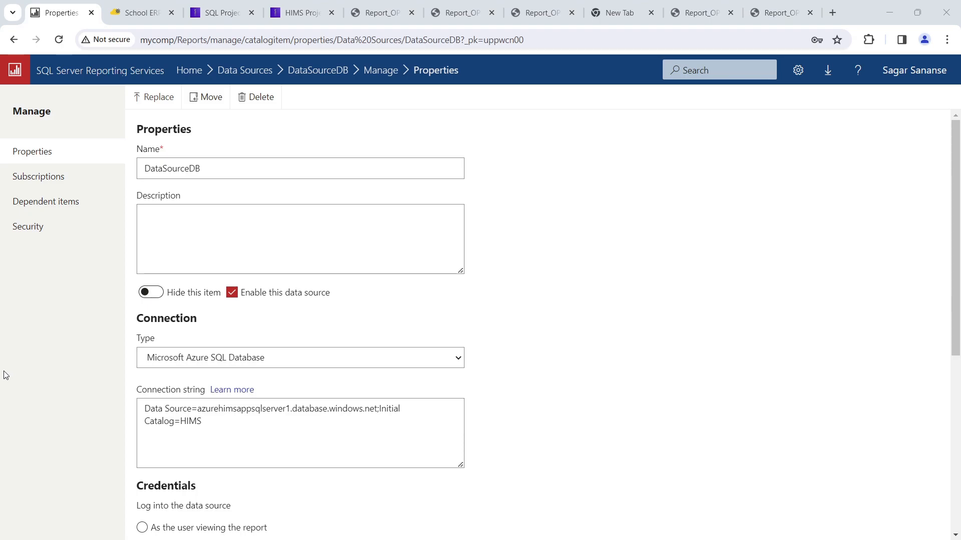
# Switch to the Notepad notes and highlight the "Cloud - DMA DMS - Azure Subscription" part of the migration line
pyautogui.hotkey('alt', 'Tab')
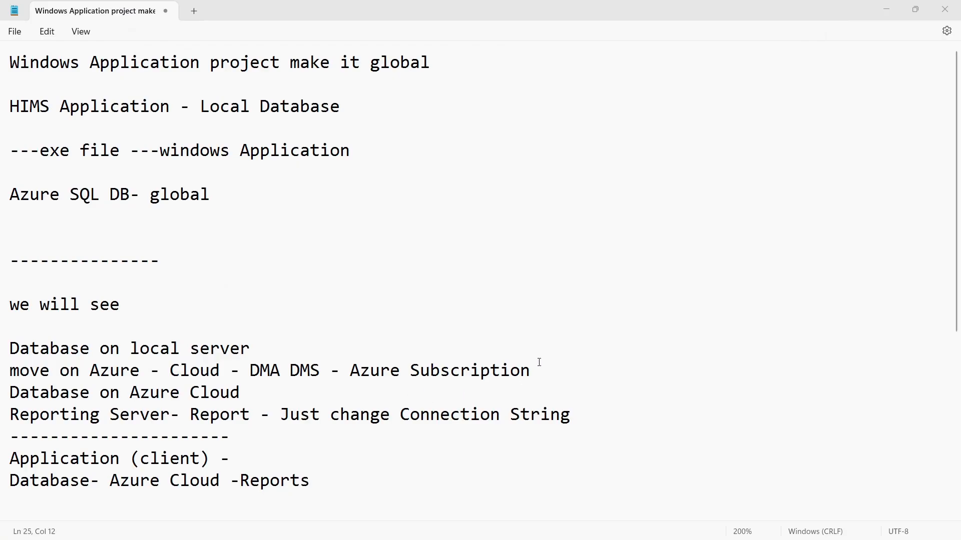
pyautogui.moveTo(542, 378); pyautogui.dragTo(140, 373)
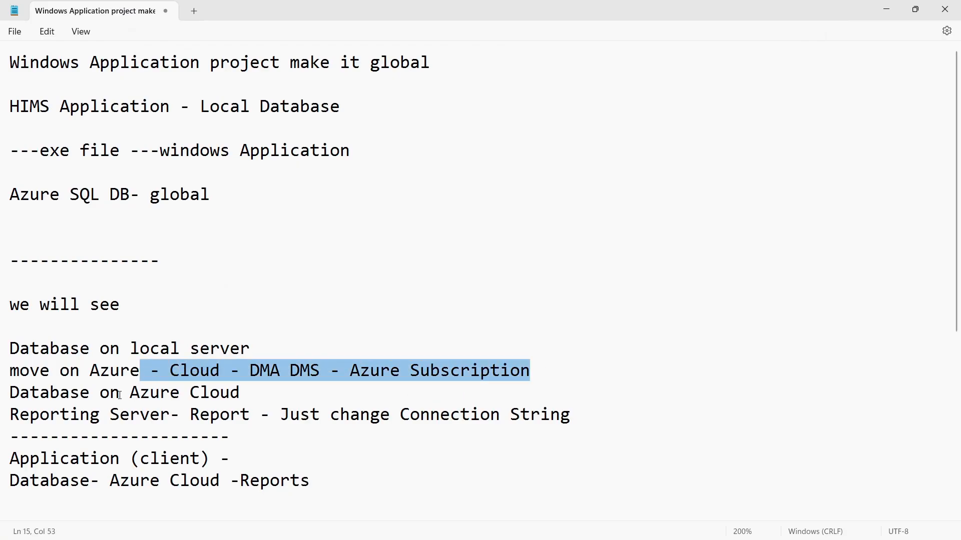